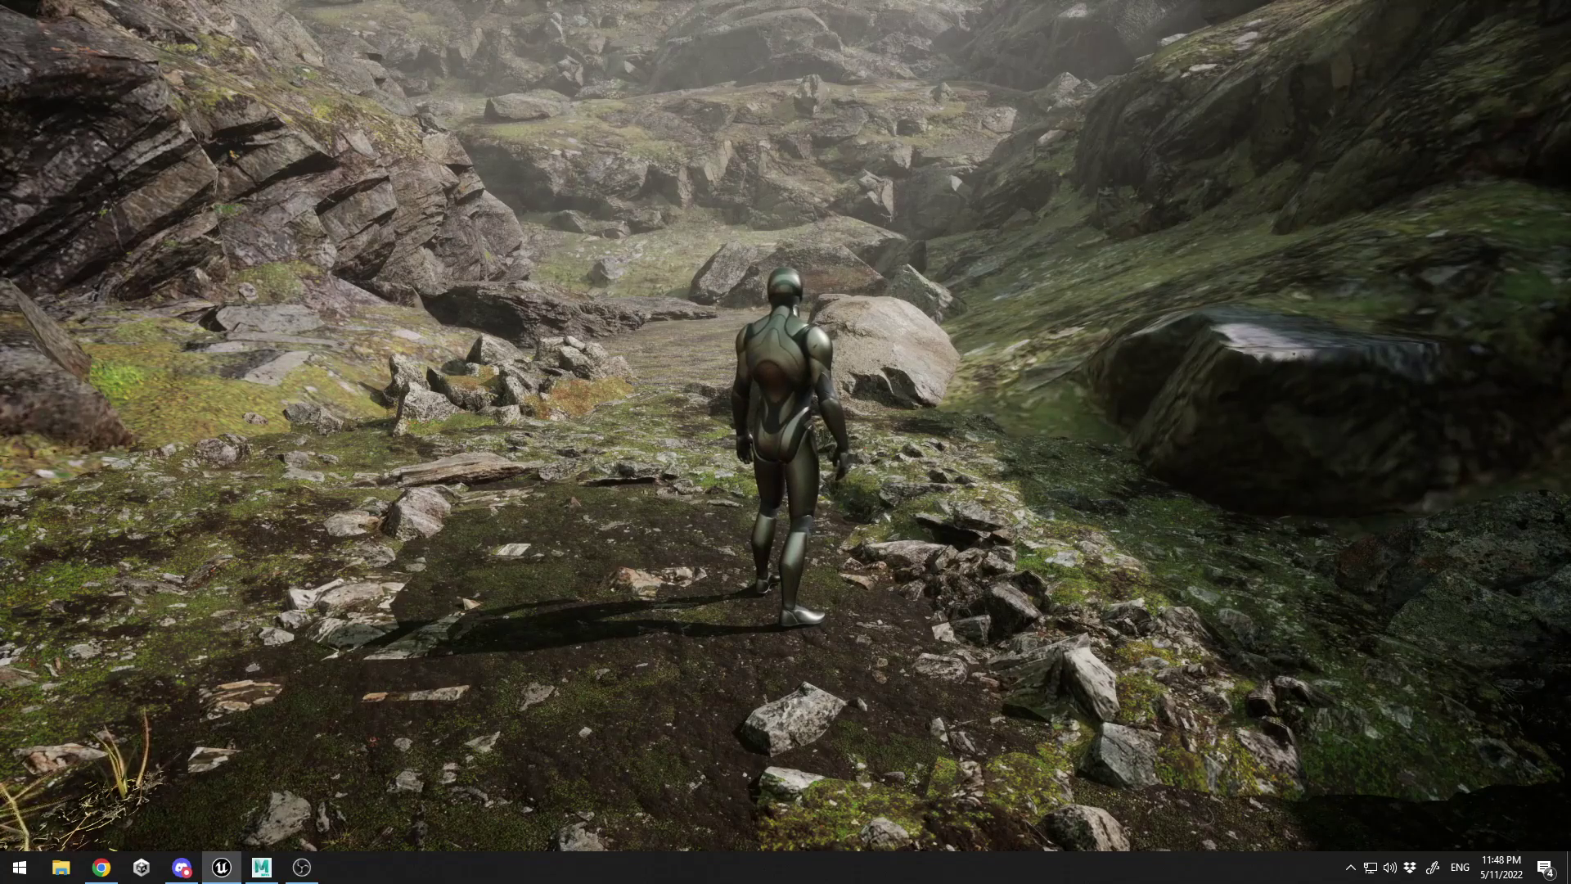
# Walk the character toward the rocks in the running level, leave full screen, and end the play session
pyautogui.press('w')
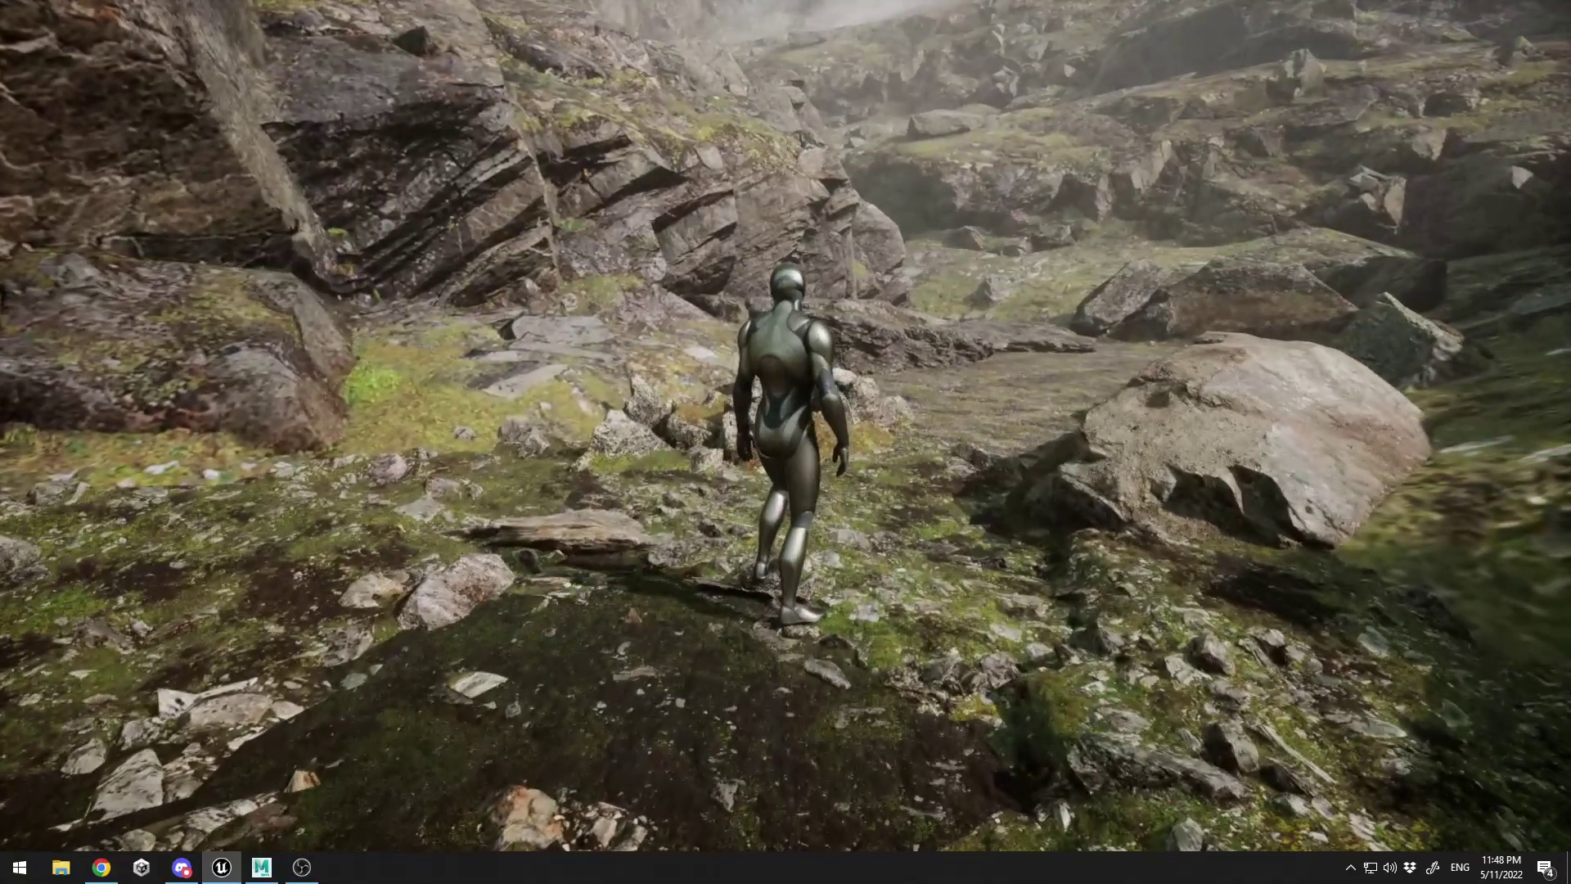
pyautogui.press('F11')
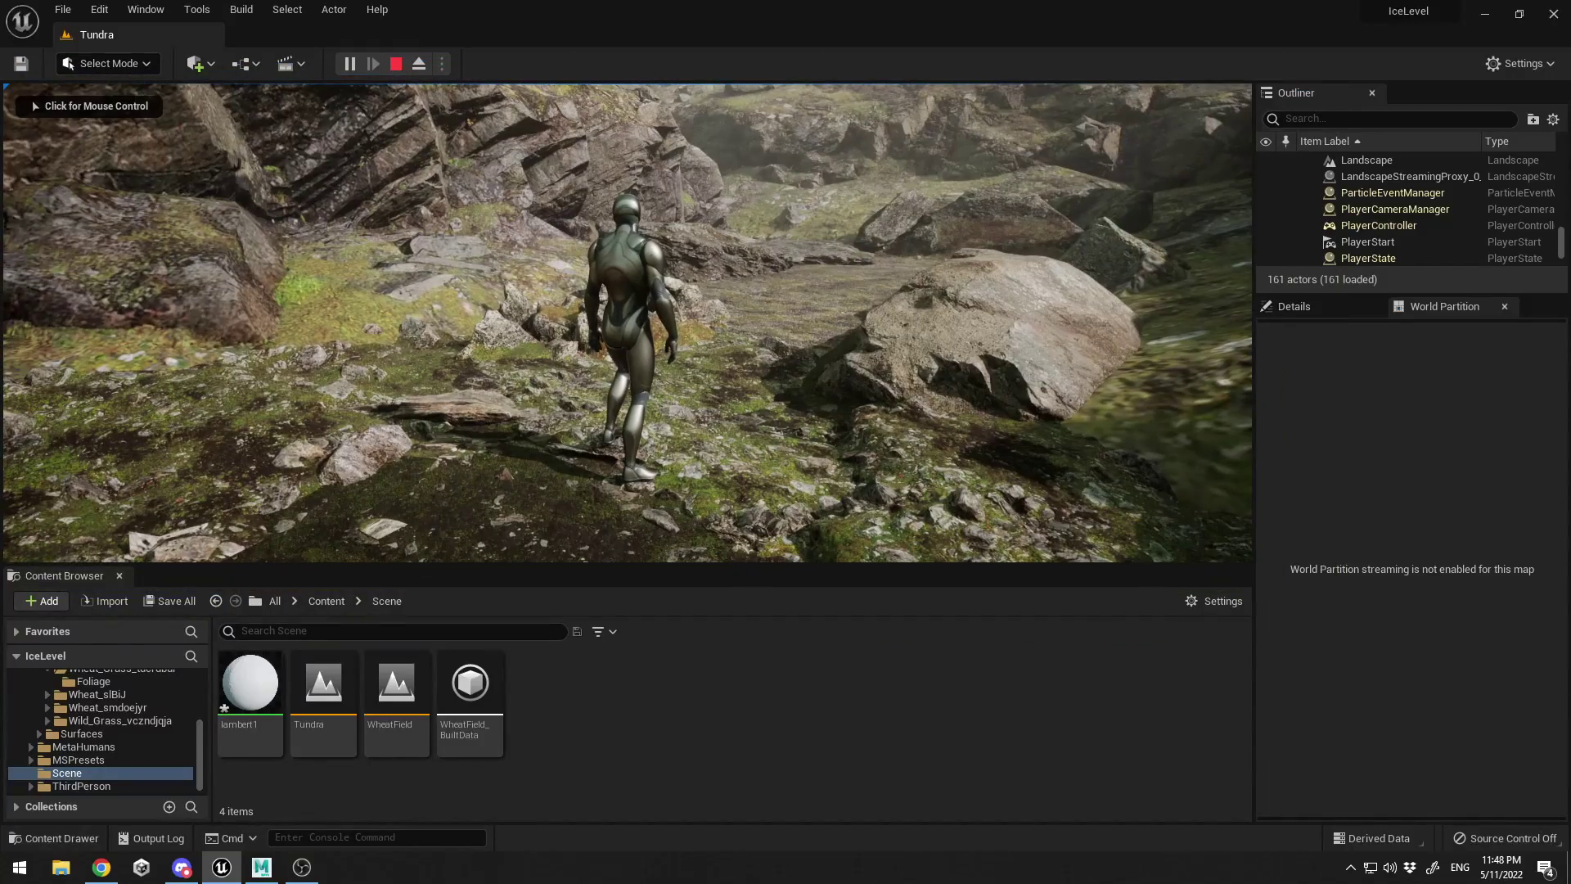
pyautogui.press('Escape')
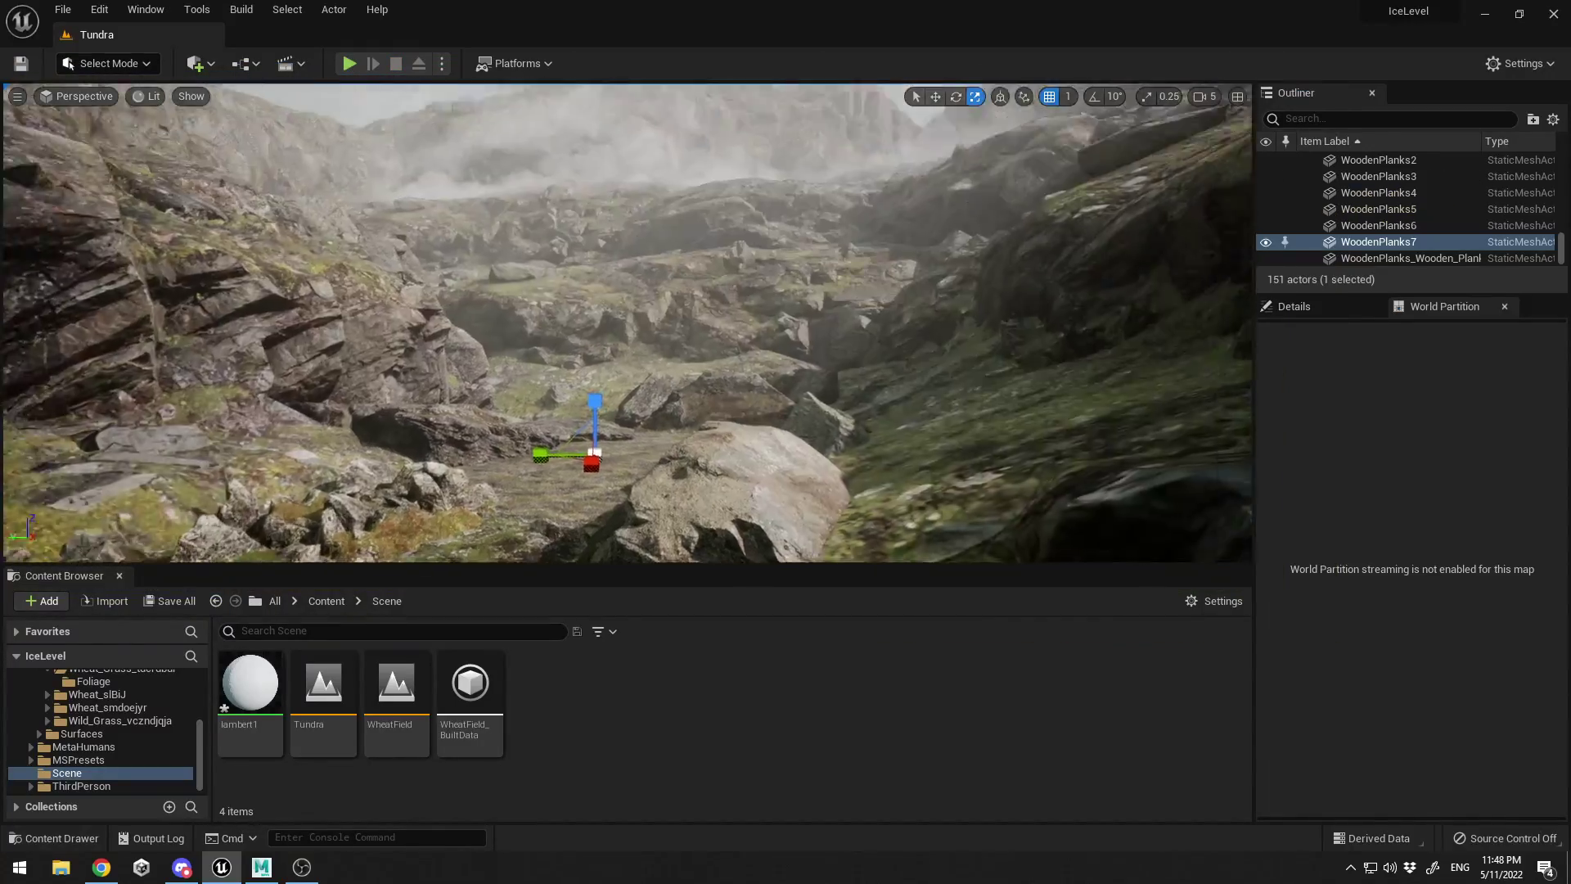
# Select a mossy boulder in the level and open its static mesh asset for editing
pyautogui.moveTo(582, 314); pyautogui.dragTo(581, 426, button='right')
pyautogui.click(582, 314)
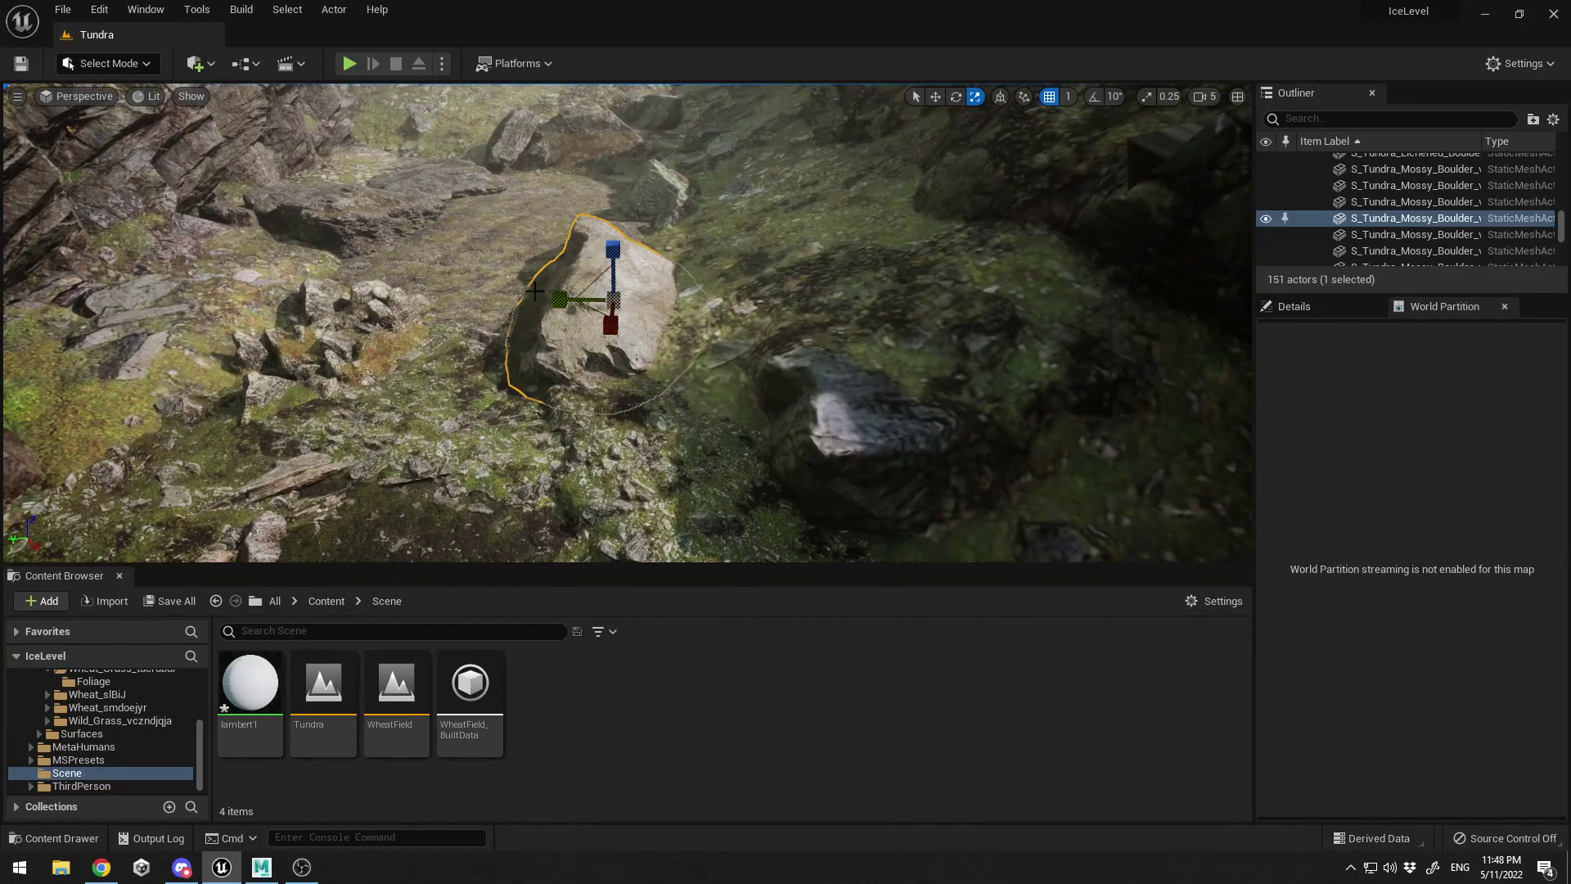
pyautogui.moveTo(410, 337); pyautogui.dragTo(479, 351, button='right')
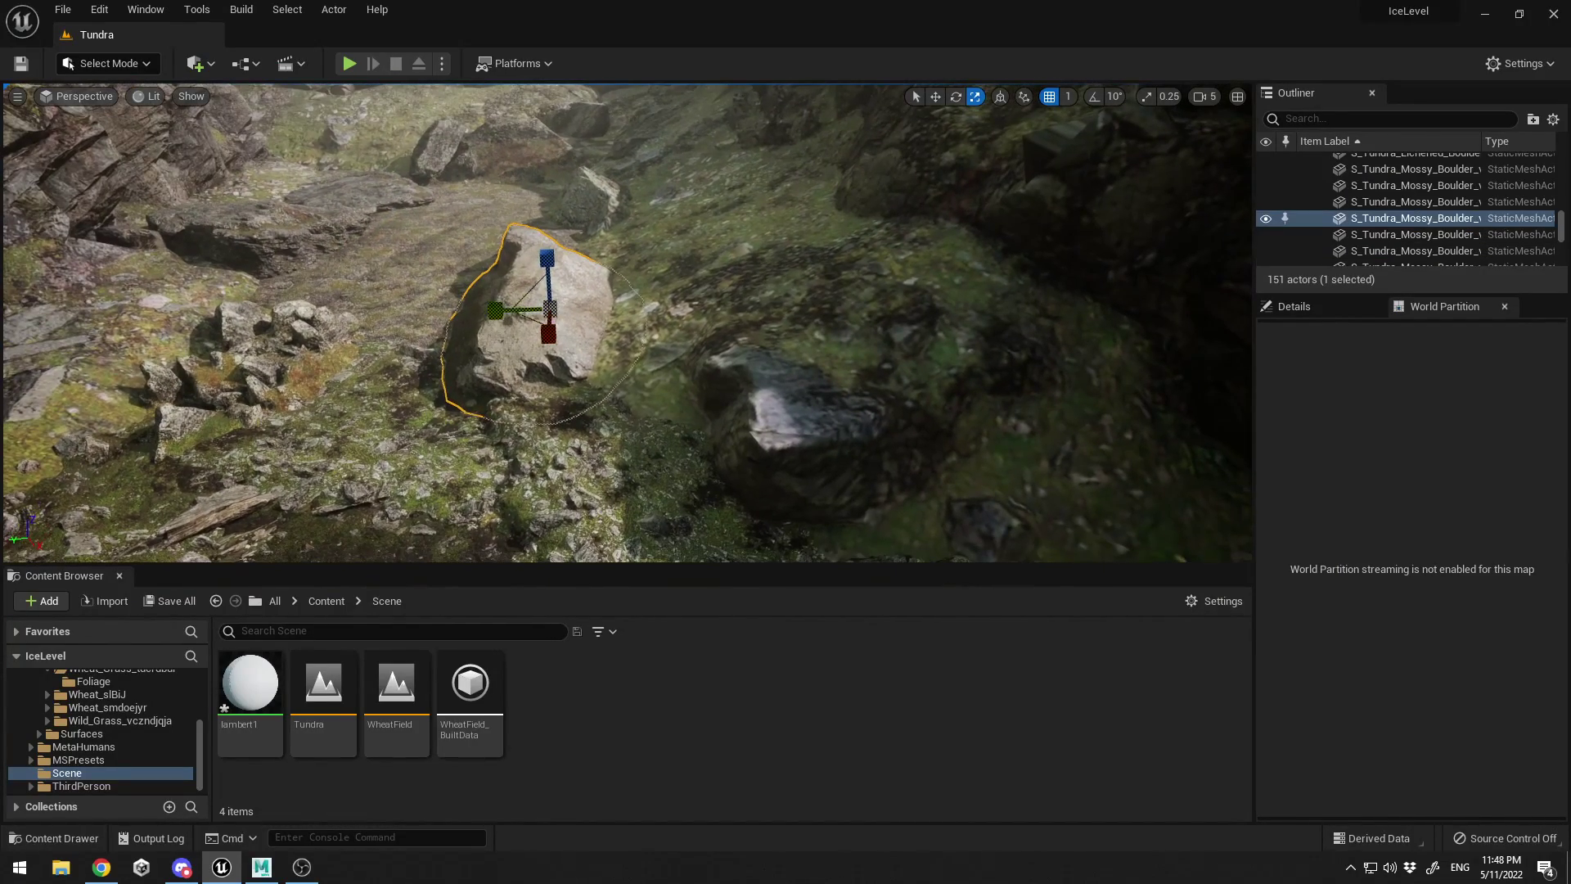
pyautogui.rightClick(507, 340)
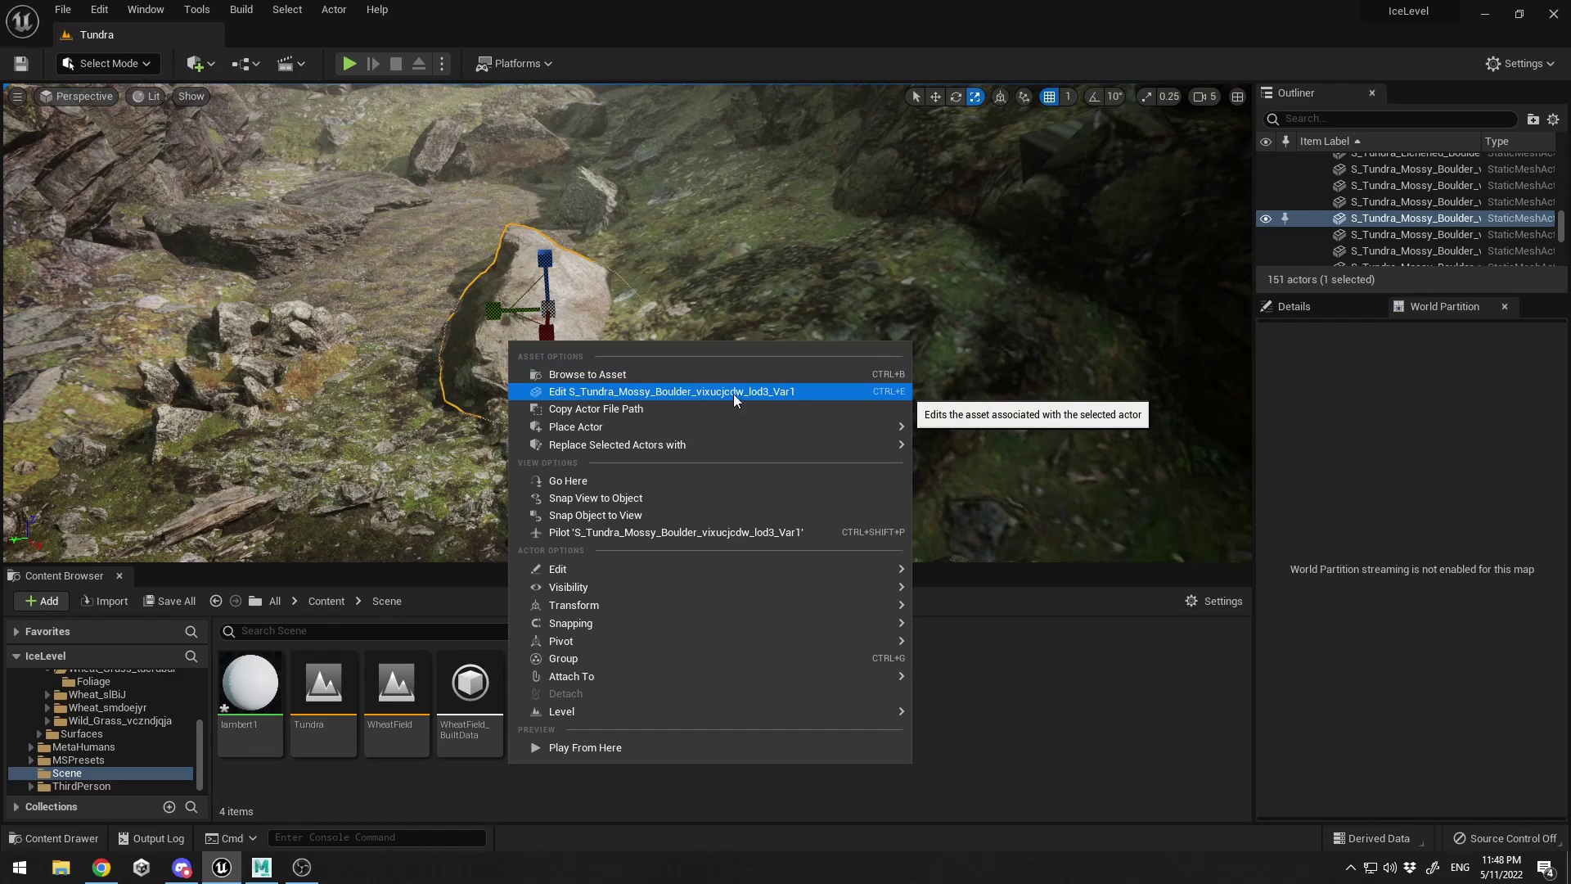
pyautogui.click(390, 395)
pyautogui.moveTo(390, 395); pyautogui.dragTo(343, 378, button='right')
pyautogui.click(655, 326)
pyautogui.doubleClick(672, 324)
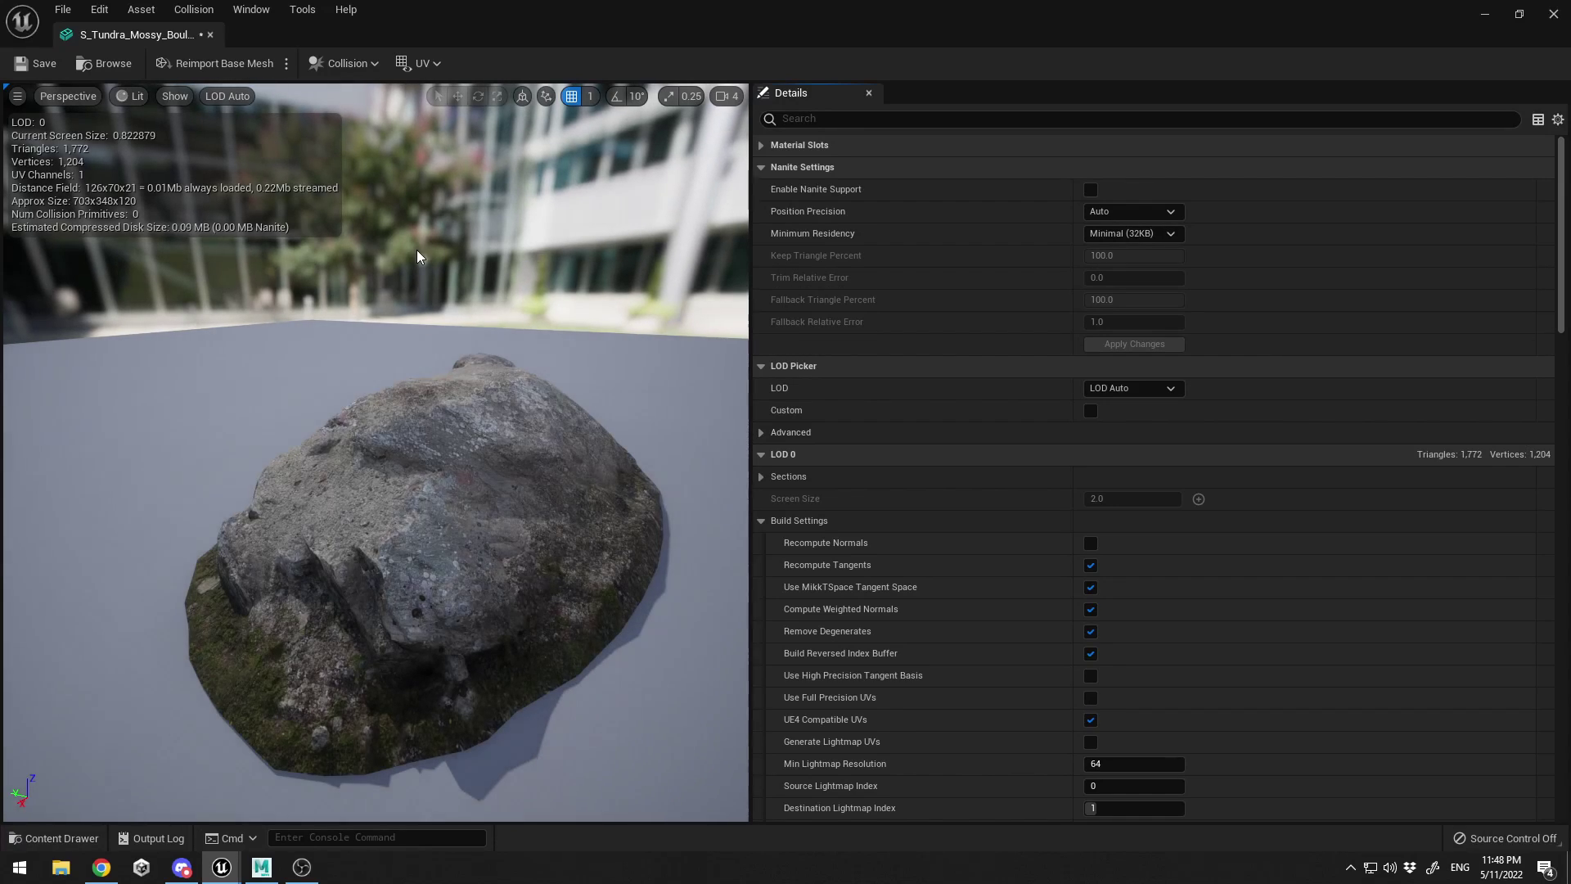
pyautogui.moveTo(418, 250); pyautogui.dragTo(427, 267, button='right')
pyautogui.press('s')
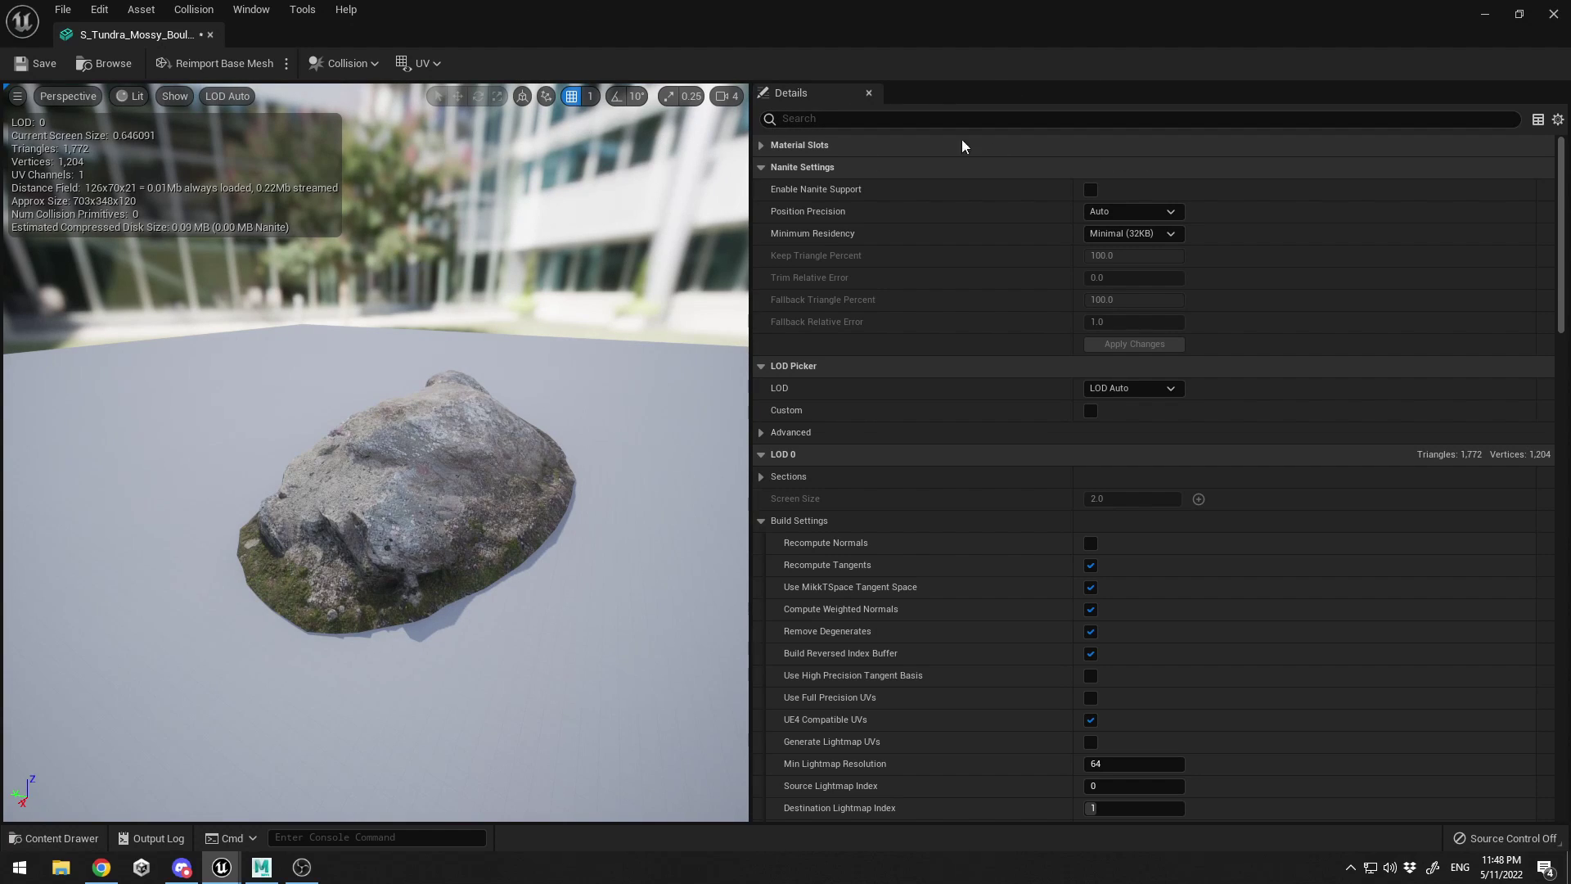
# Check the available simplified collision types, and filter the boulder mesh's properties by "collision"
pyautogui.click(370, 65)
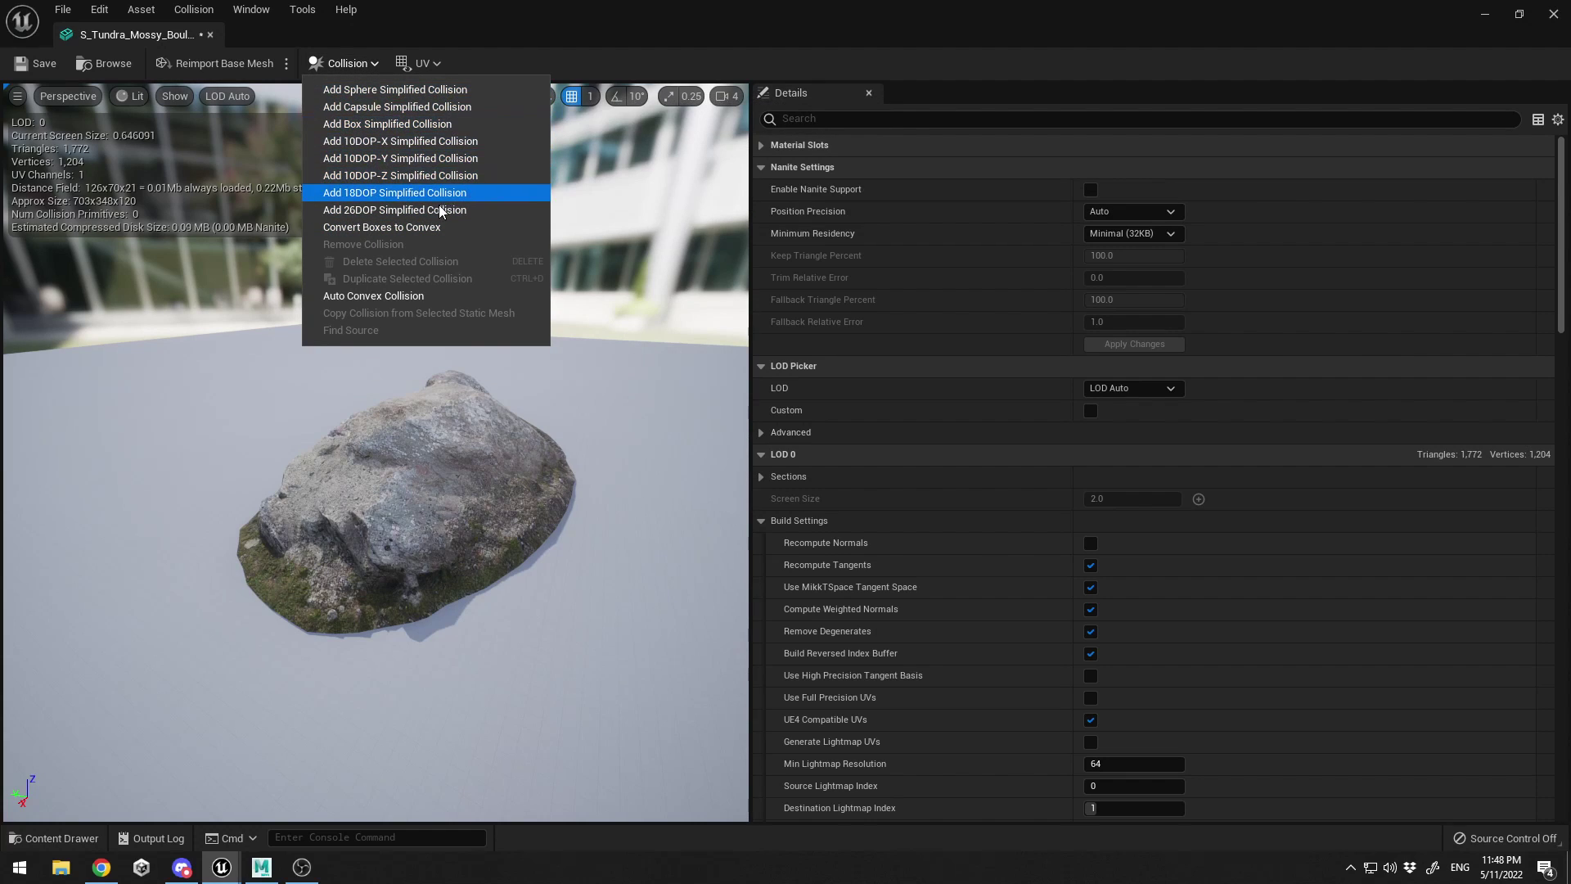
pyautogui.click(931, 67)
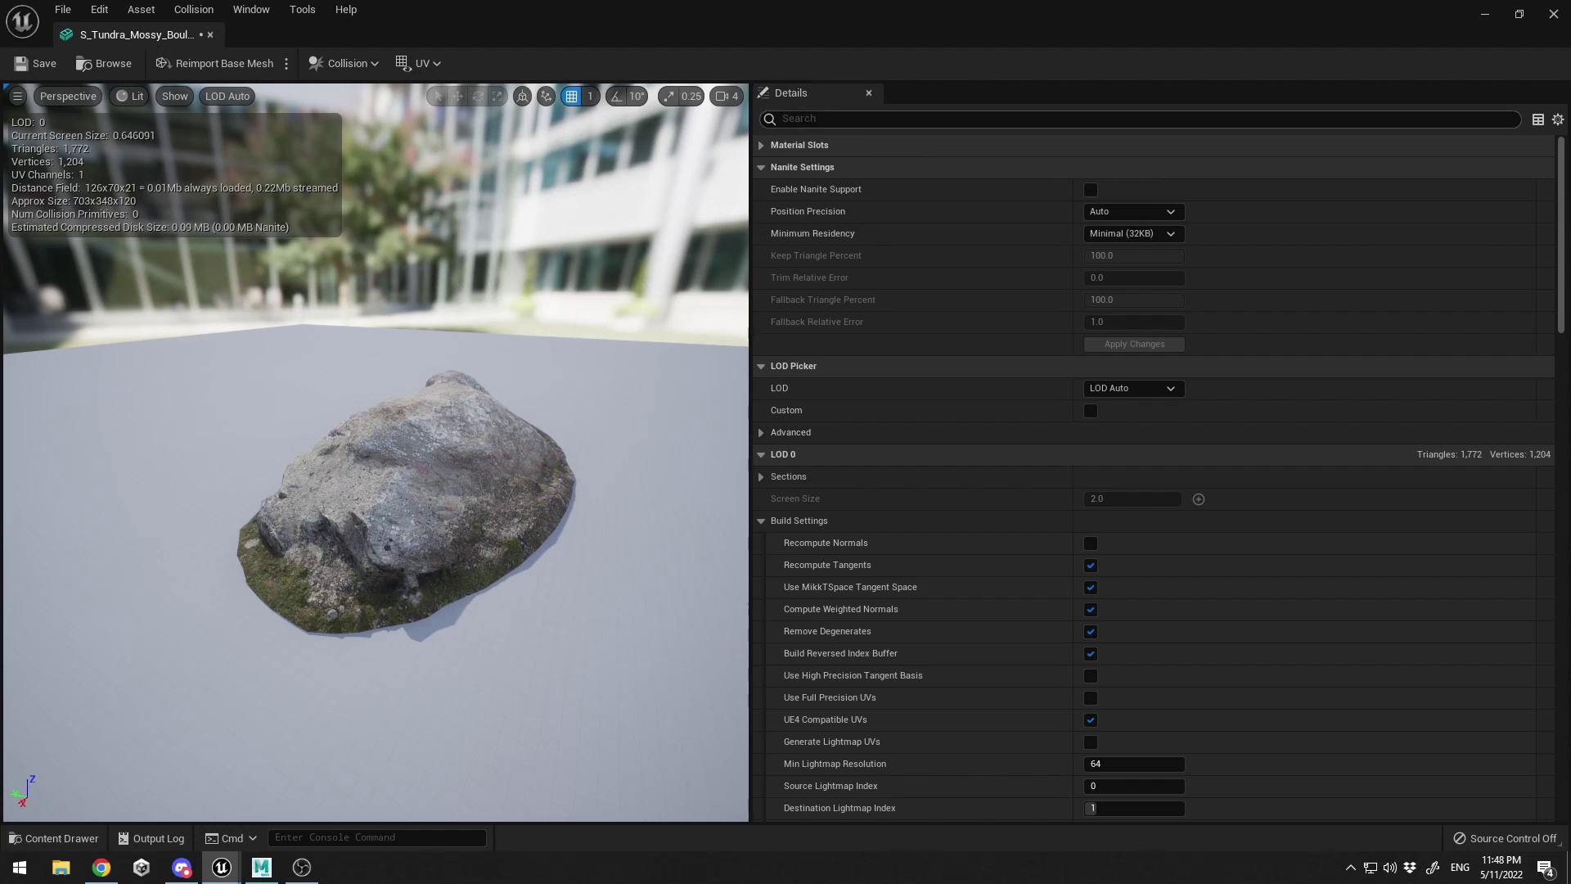
pyautogui.write('co')
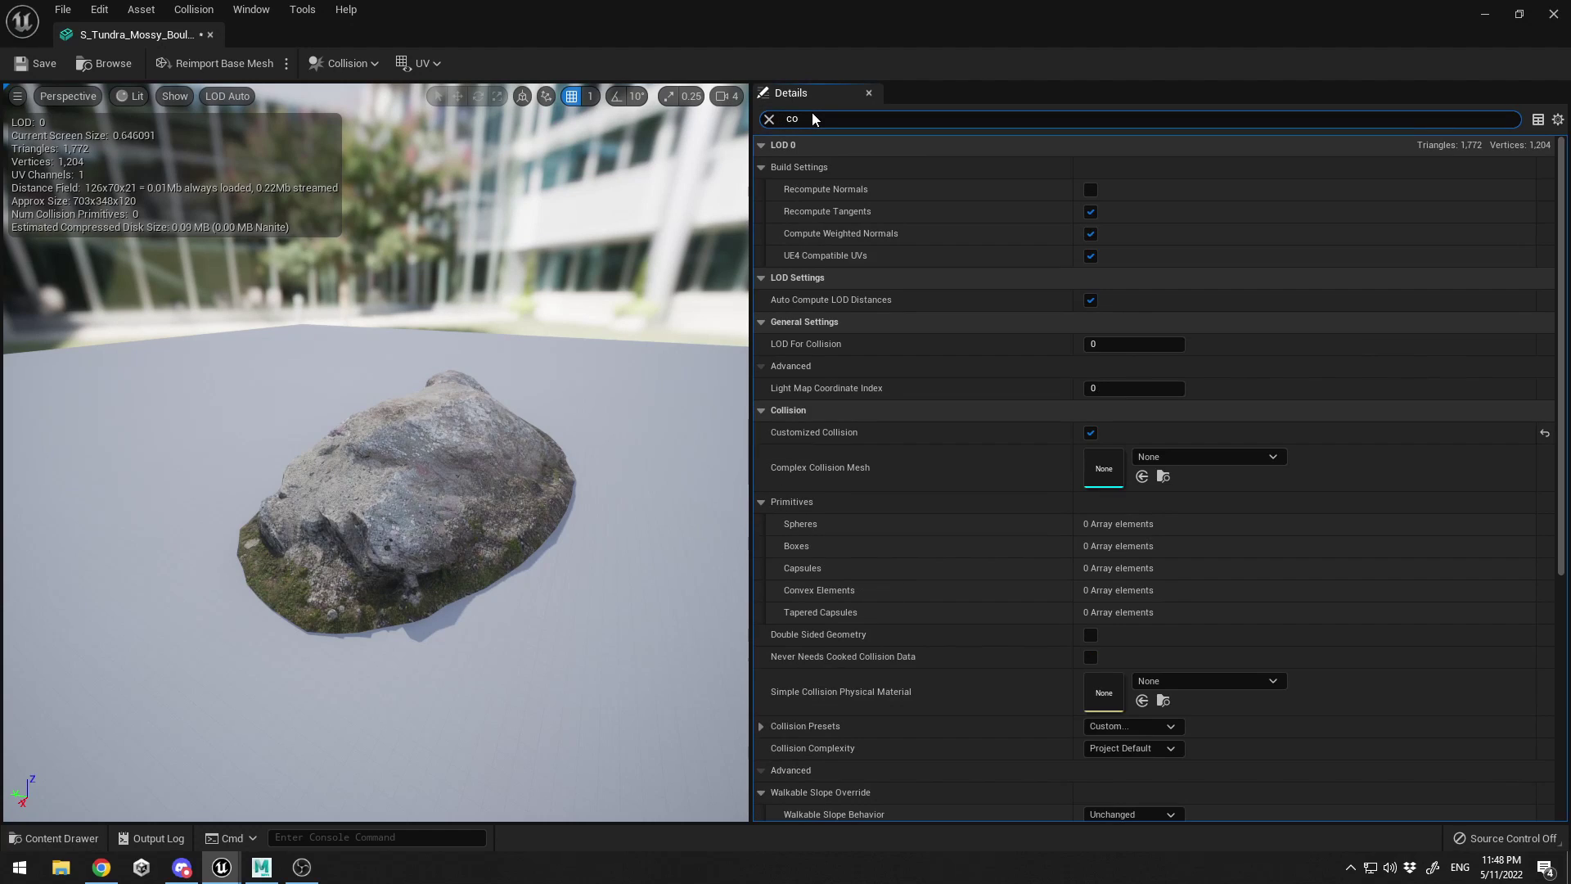
pyautogui.write('llision')
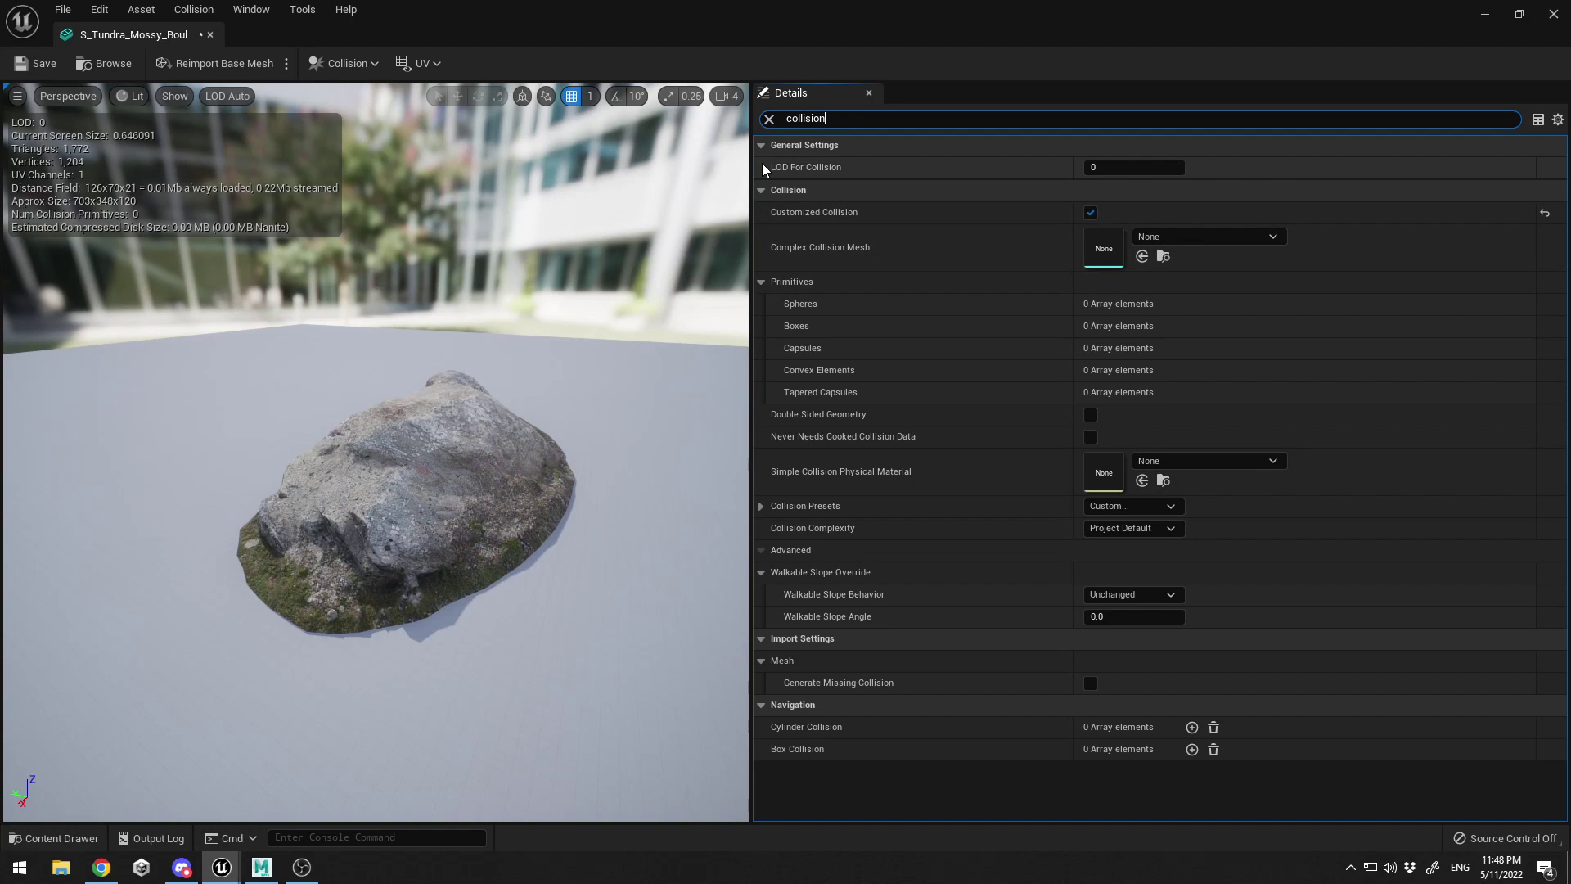
pyautogui.moveTo(787, 179)
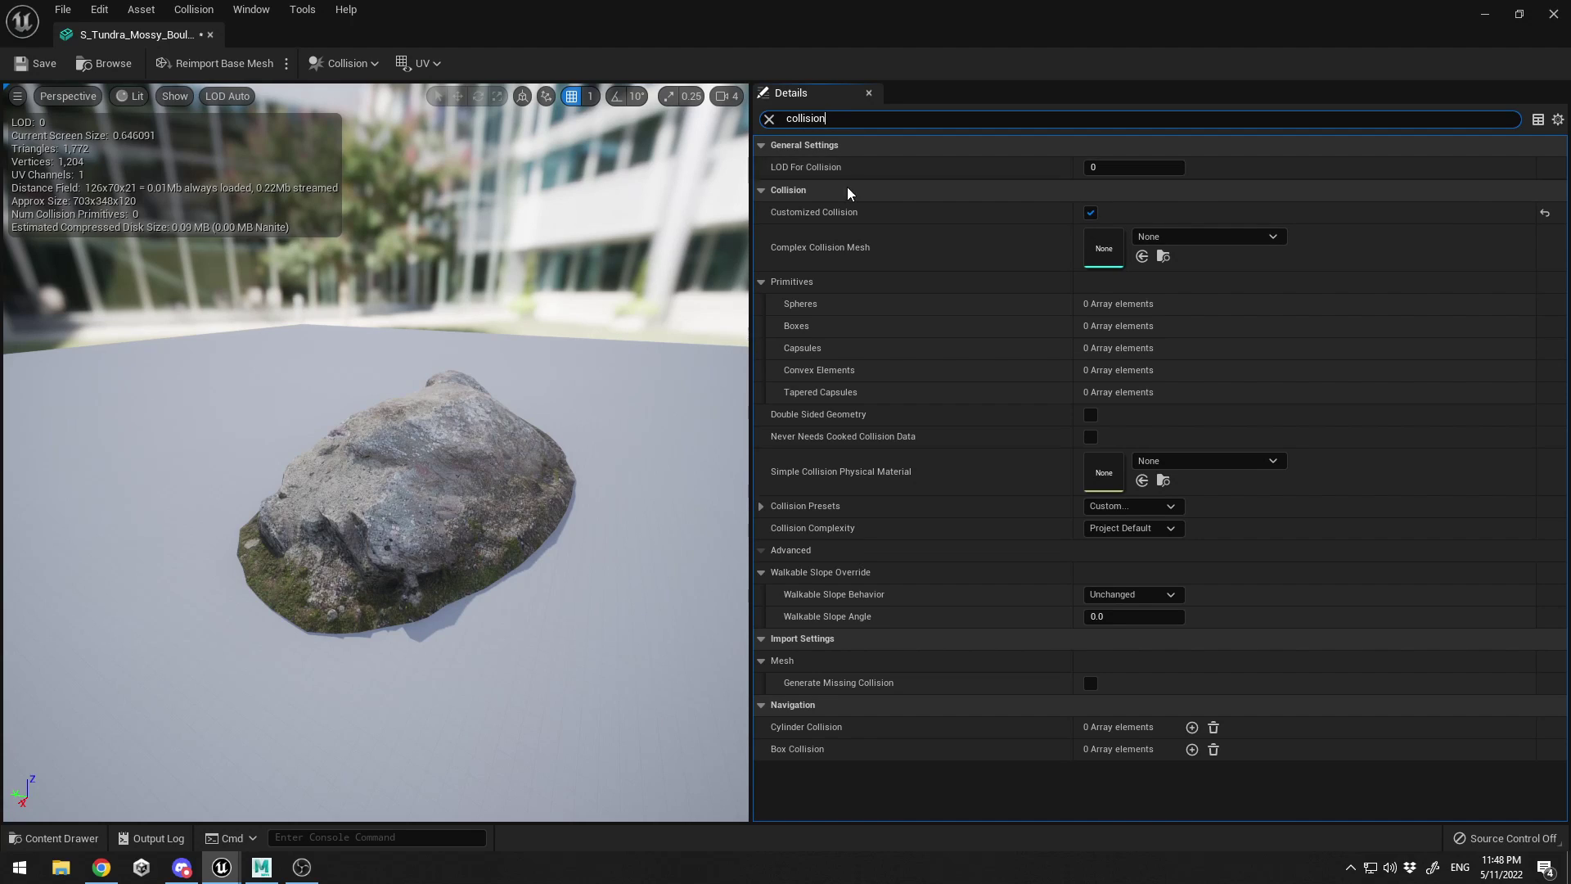
pyautogui.moveTo(785, 221)
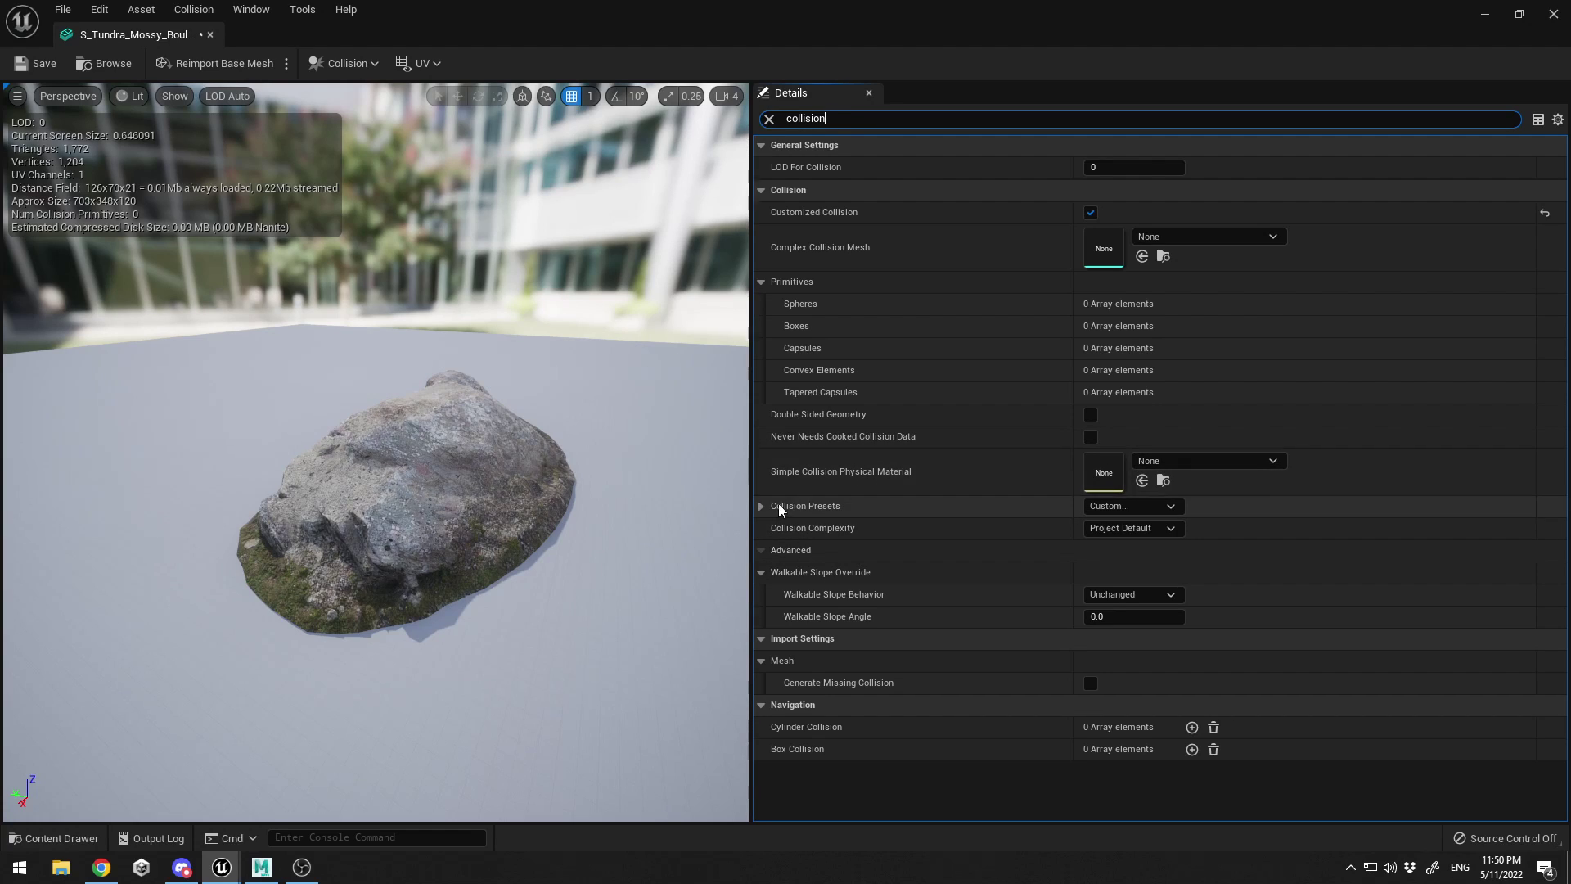
# Set the boulder's collision preset to BlockAll and expand the preset's details to review its responses
pyautogui.click(1154, 507)
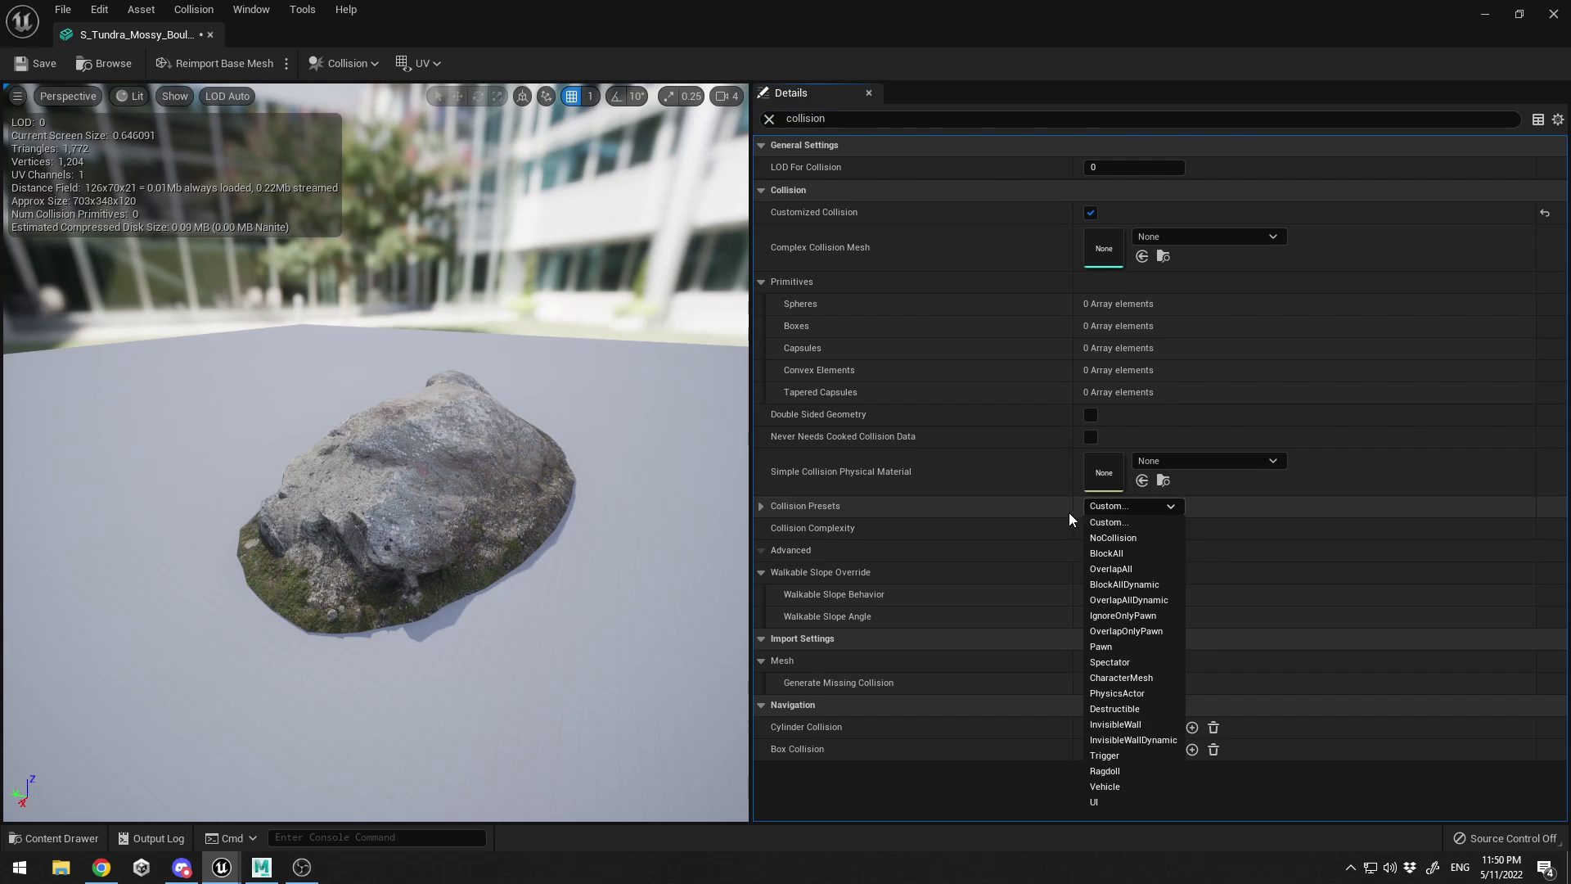
pyautogui.click(1132, 550)
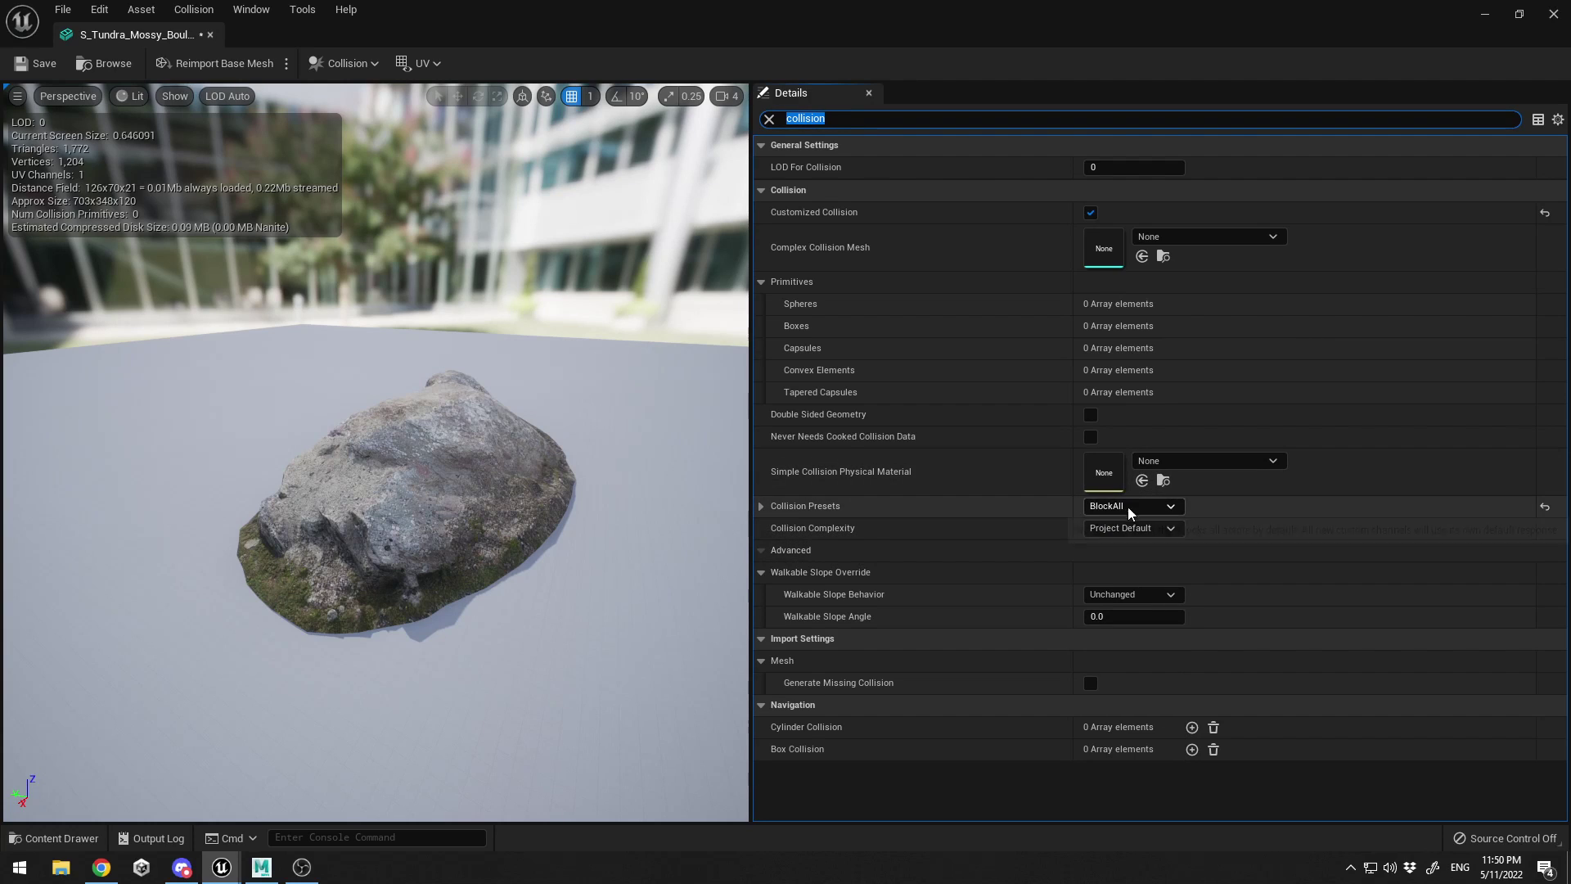
pyautogui.click(762, 506)
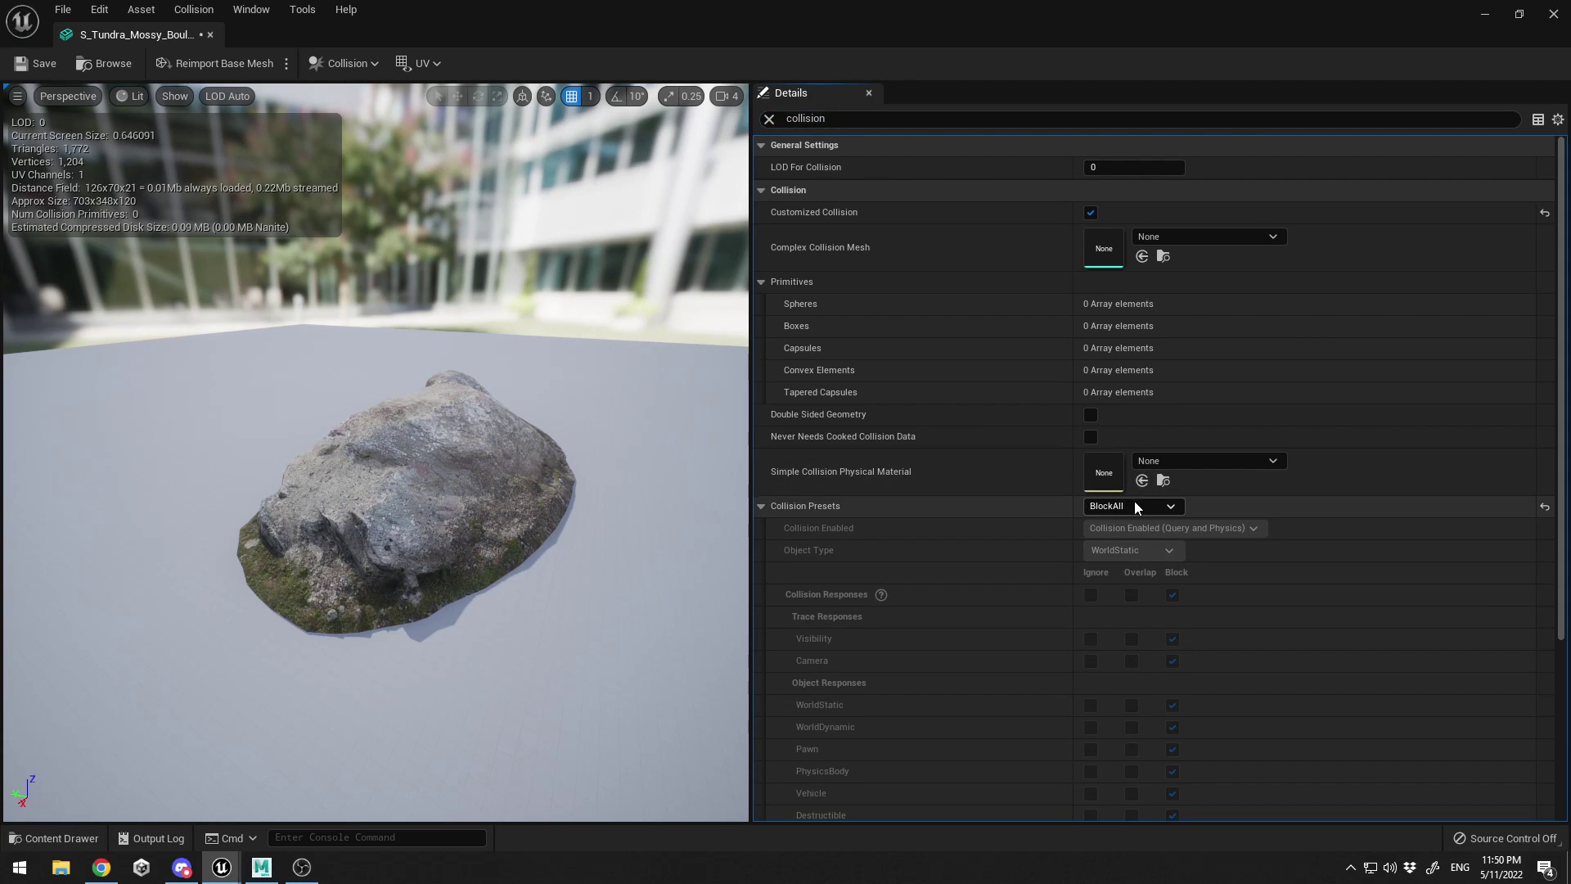
pyautogui.scroll(-2, 999, 510)
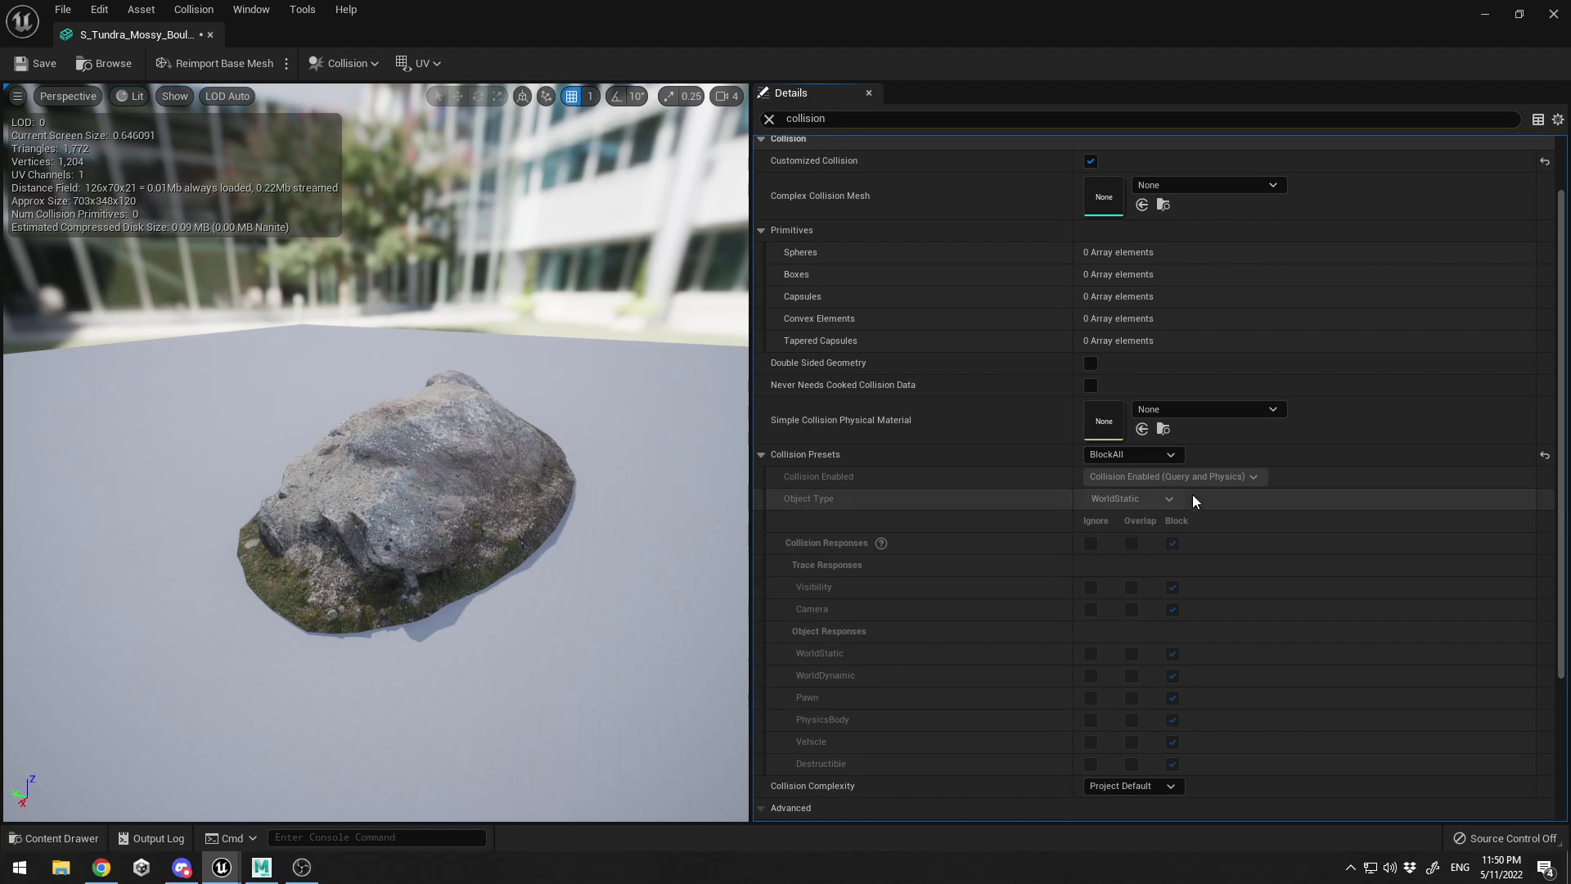
pyautogui.click(1160, 455)
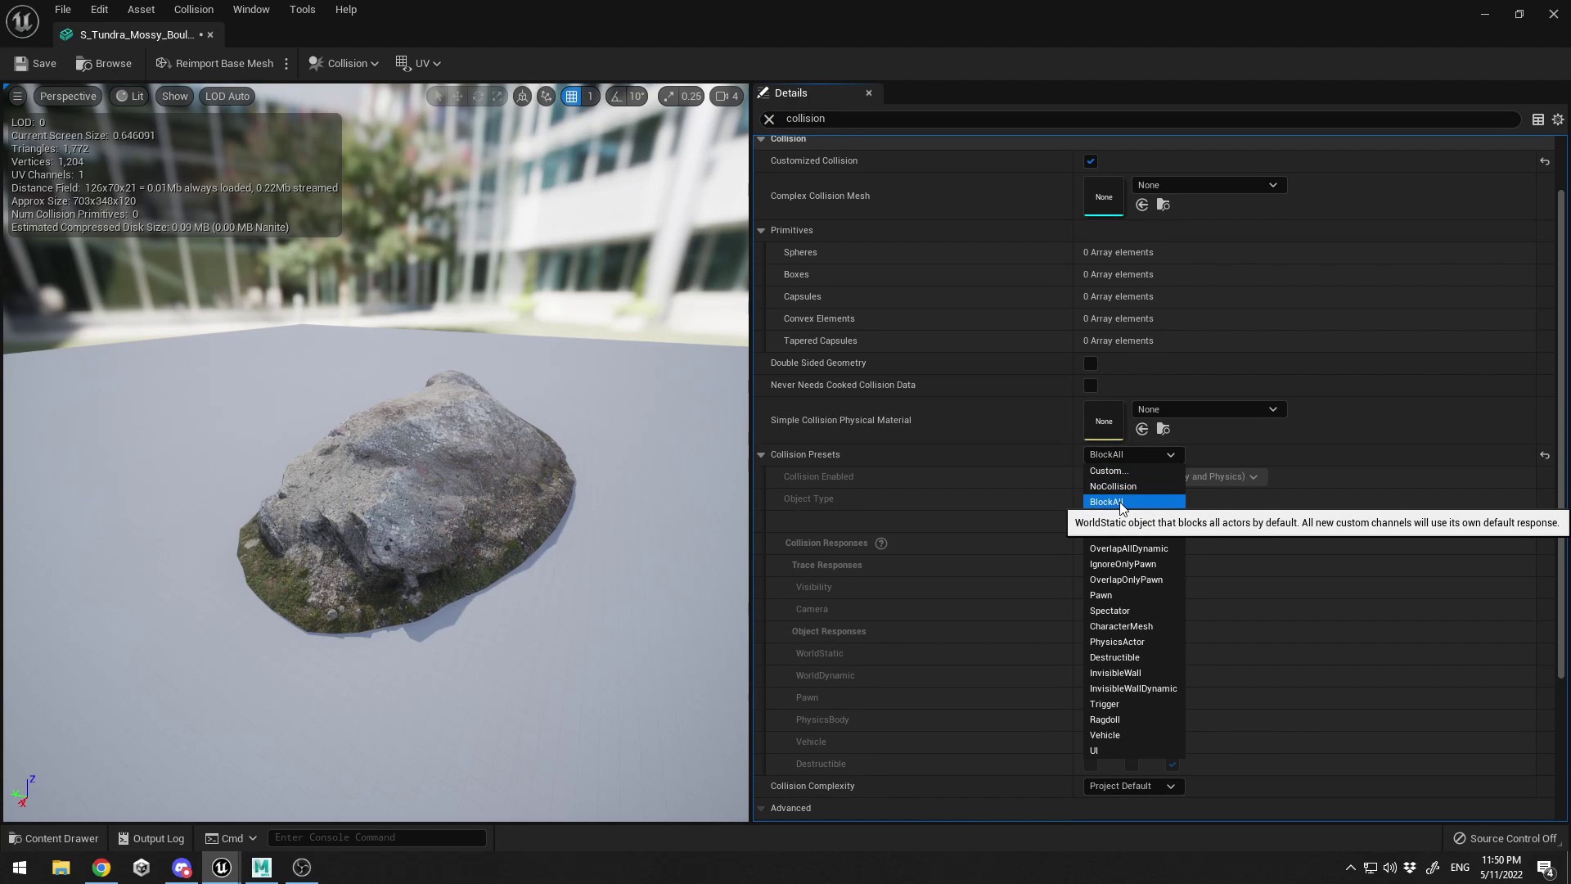
pyautogui.click(941, 453)
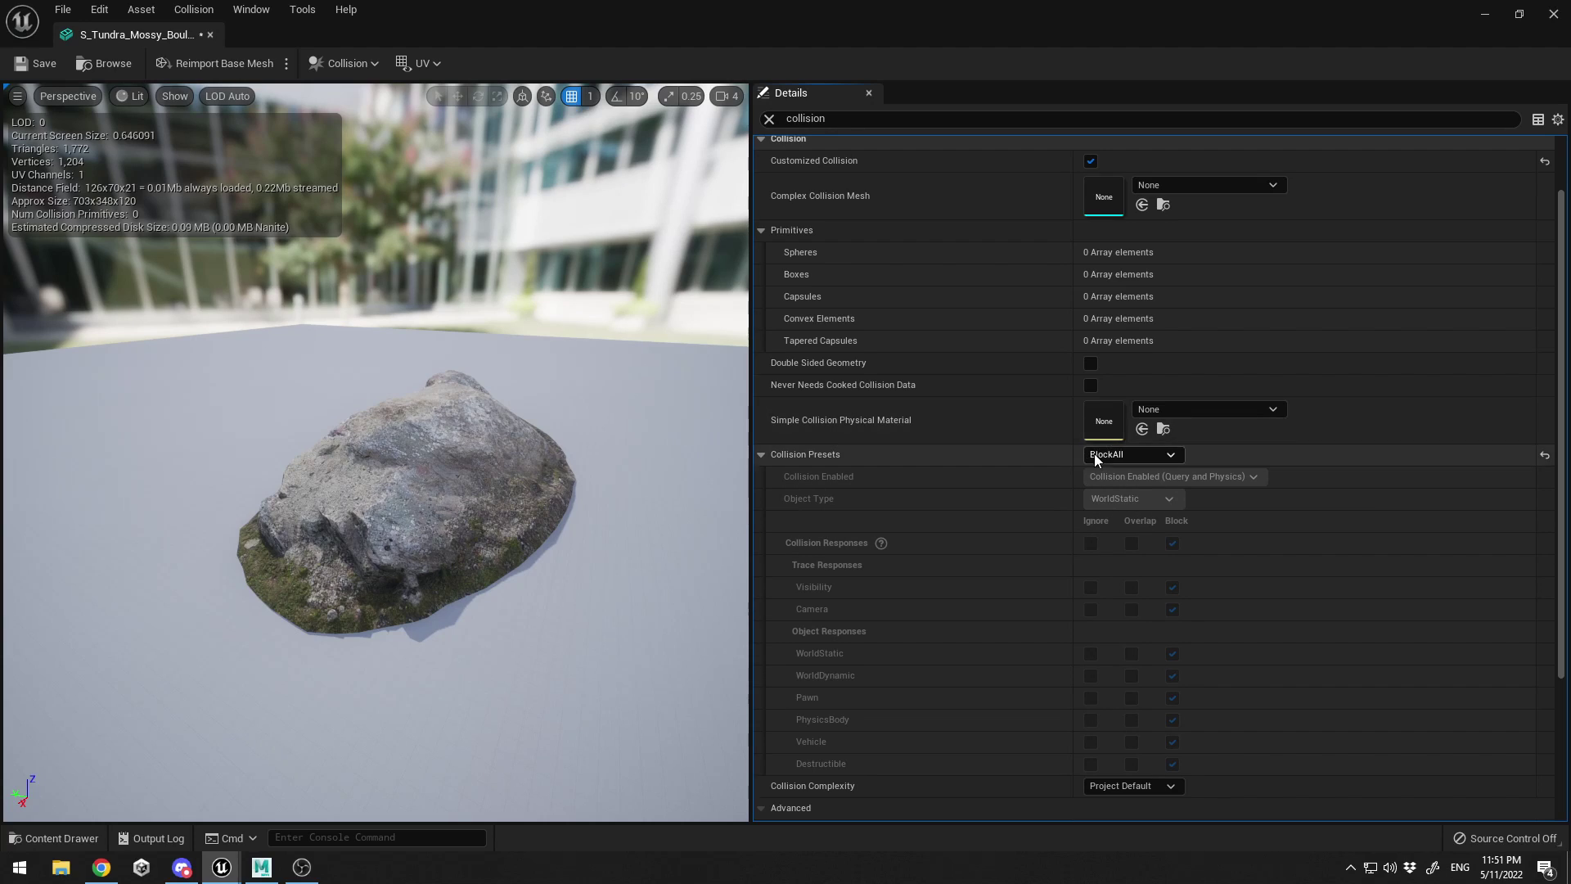
pyautogui.scroll(-1, 1112, 461)
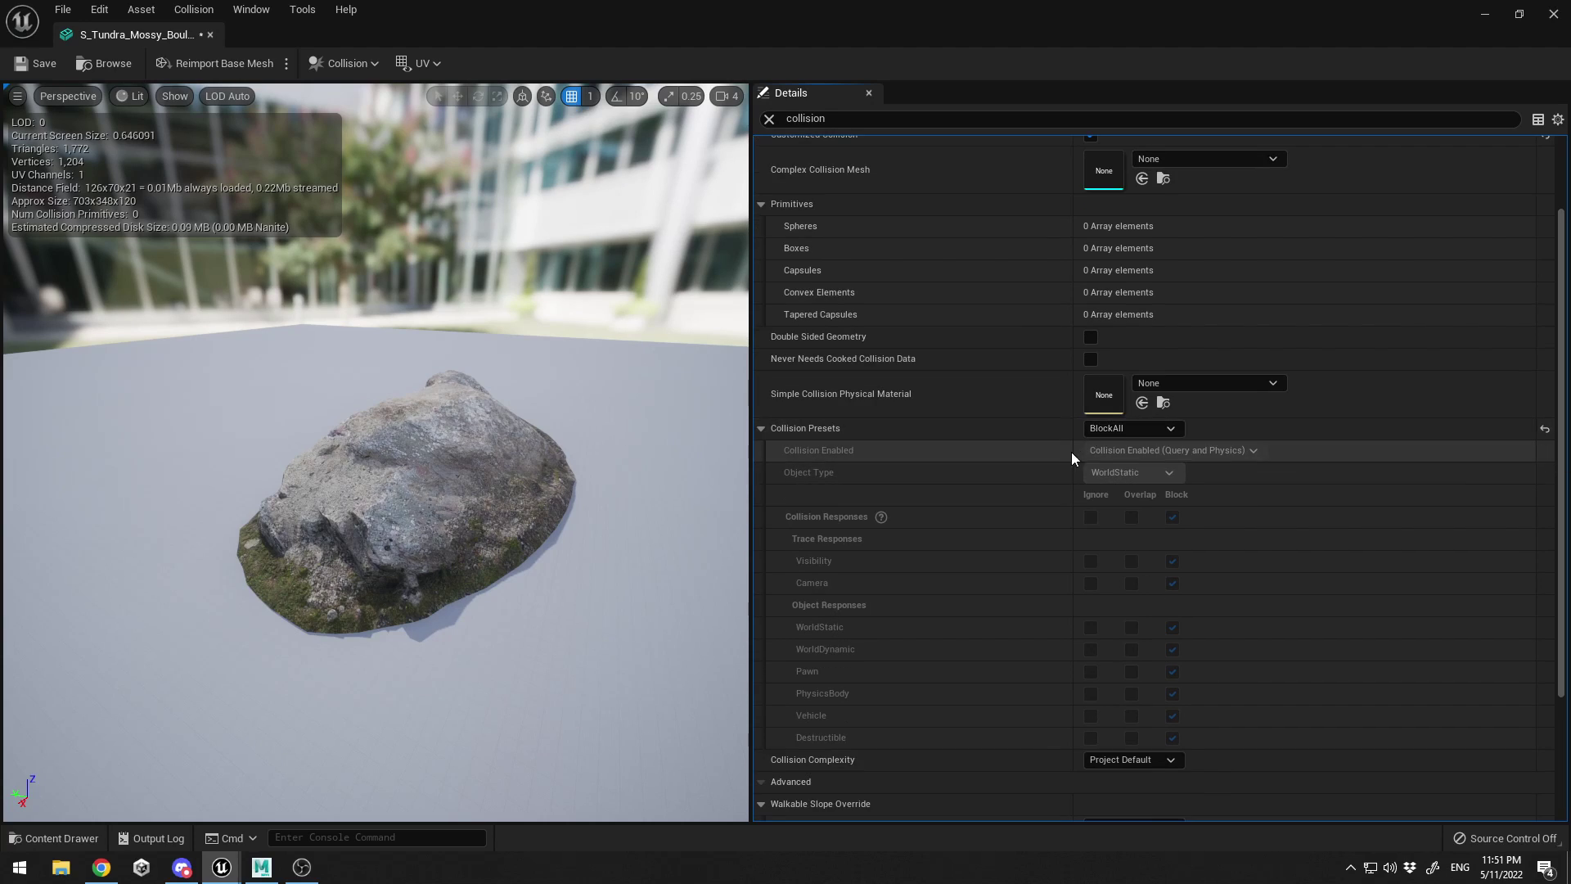
# Switch the boulder's collision preset to Custom, set the Vehicle response to Block, and look through the object type options
pyautogui.click(1143, 428)
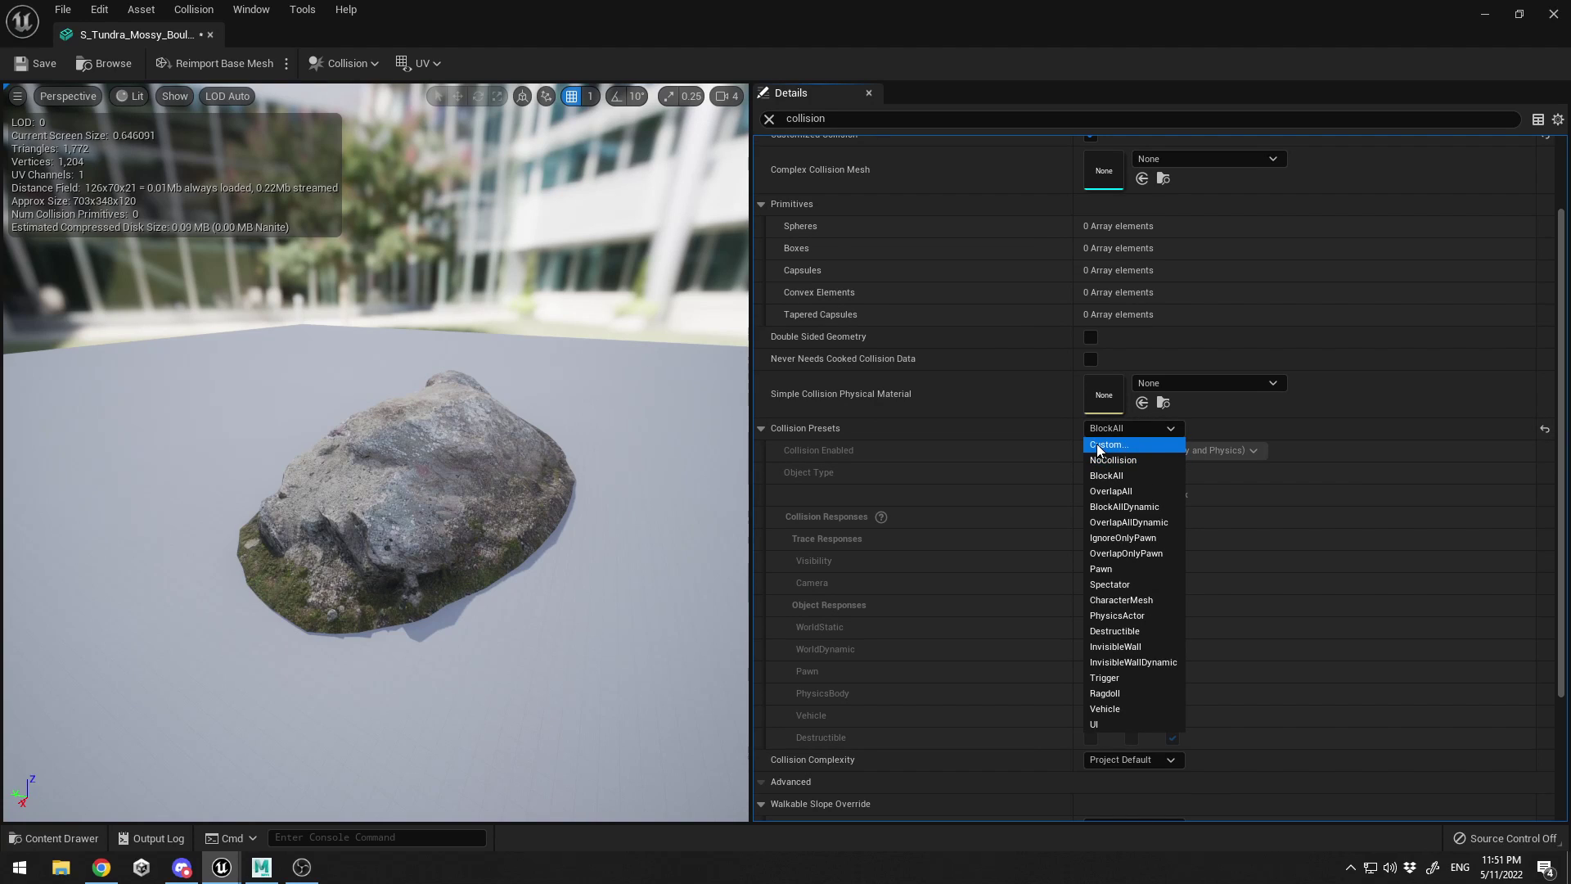
pyautogui.click(1097, 443)
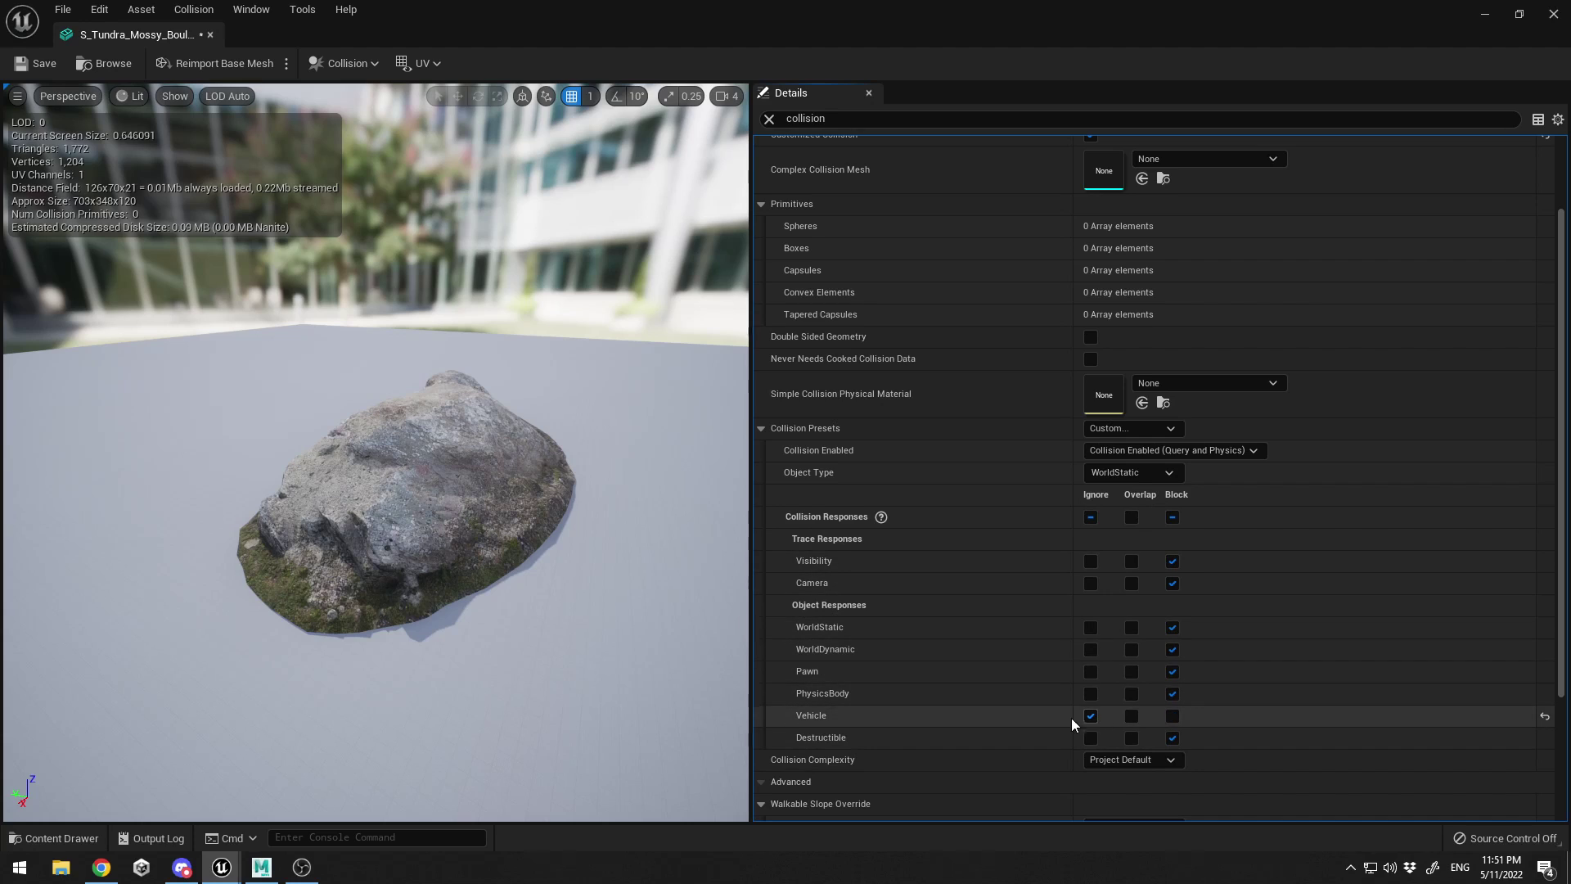
pyautogui.click(1172, 715)
pyautogui.click(1121, 472)
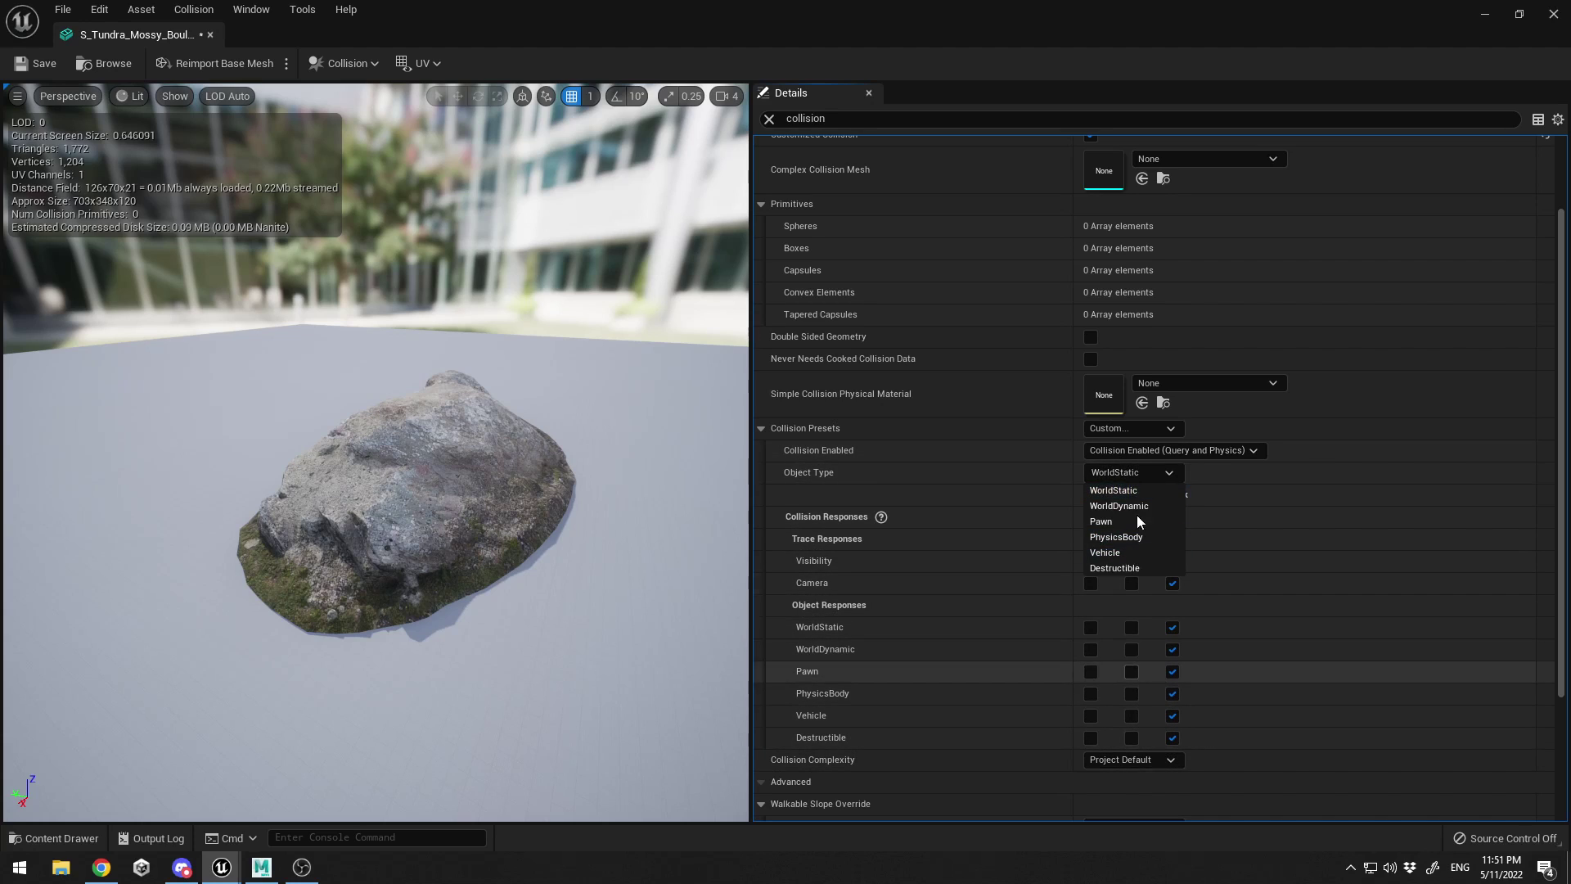
pyautogui.click(1136, 450)
pyautogui.click(1112, 457)
pyautogui.click(1107, 478)
pyautogui.click(1110, 487)
# Try the NoCollision preset on the boulder, restore BlockAll, and look over the remaining presets
pyautogui.click(1119, 427)
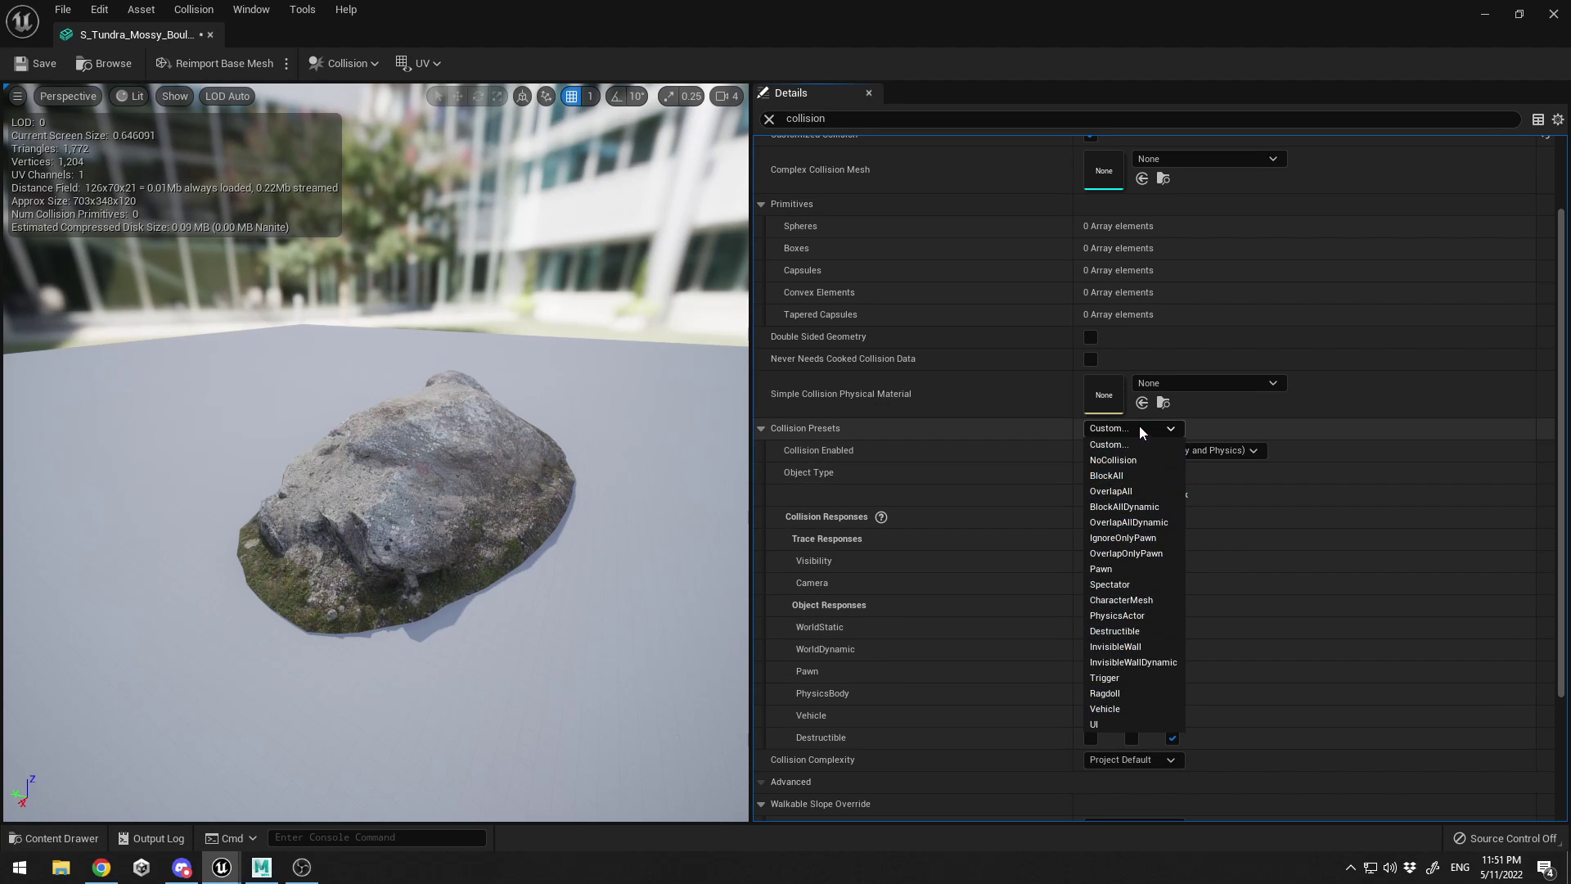
pyautogui.click(1121, 461)
pyautogui.click(1127, 425)
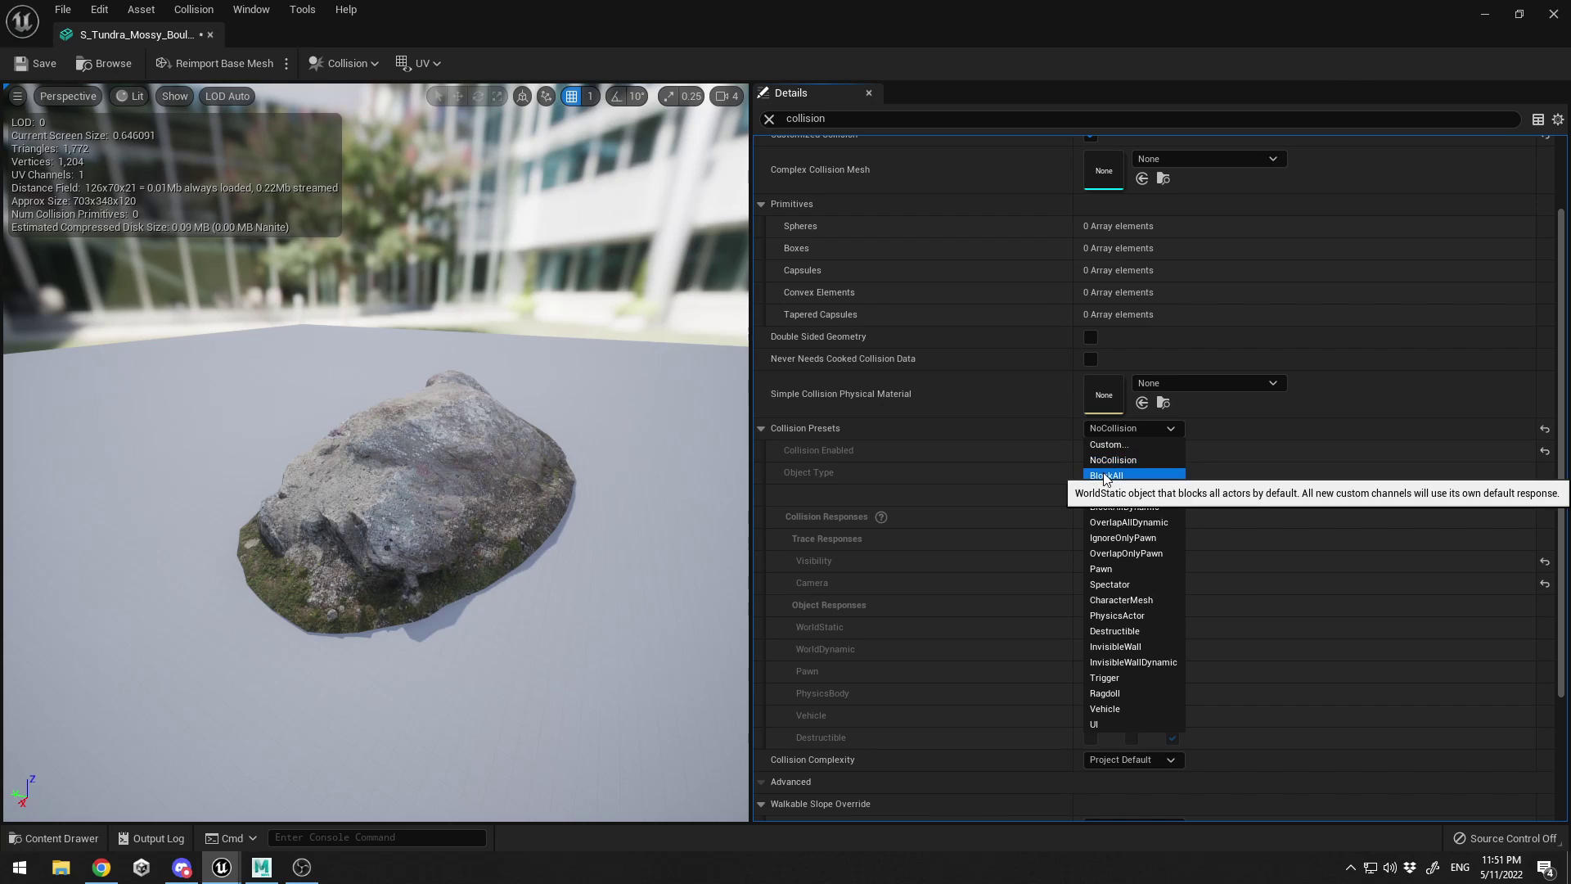
pyautogui.click(1117, 476)
pyautogui.click(1149, 427)
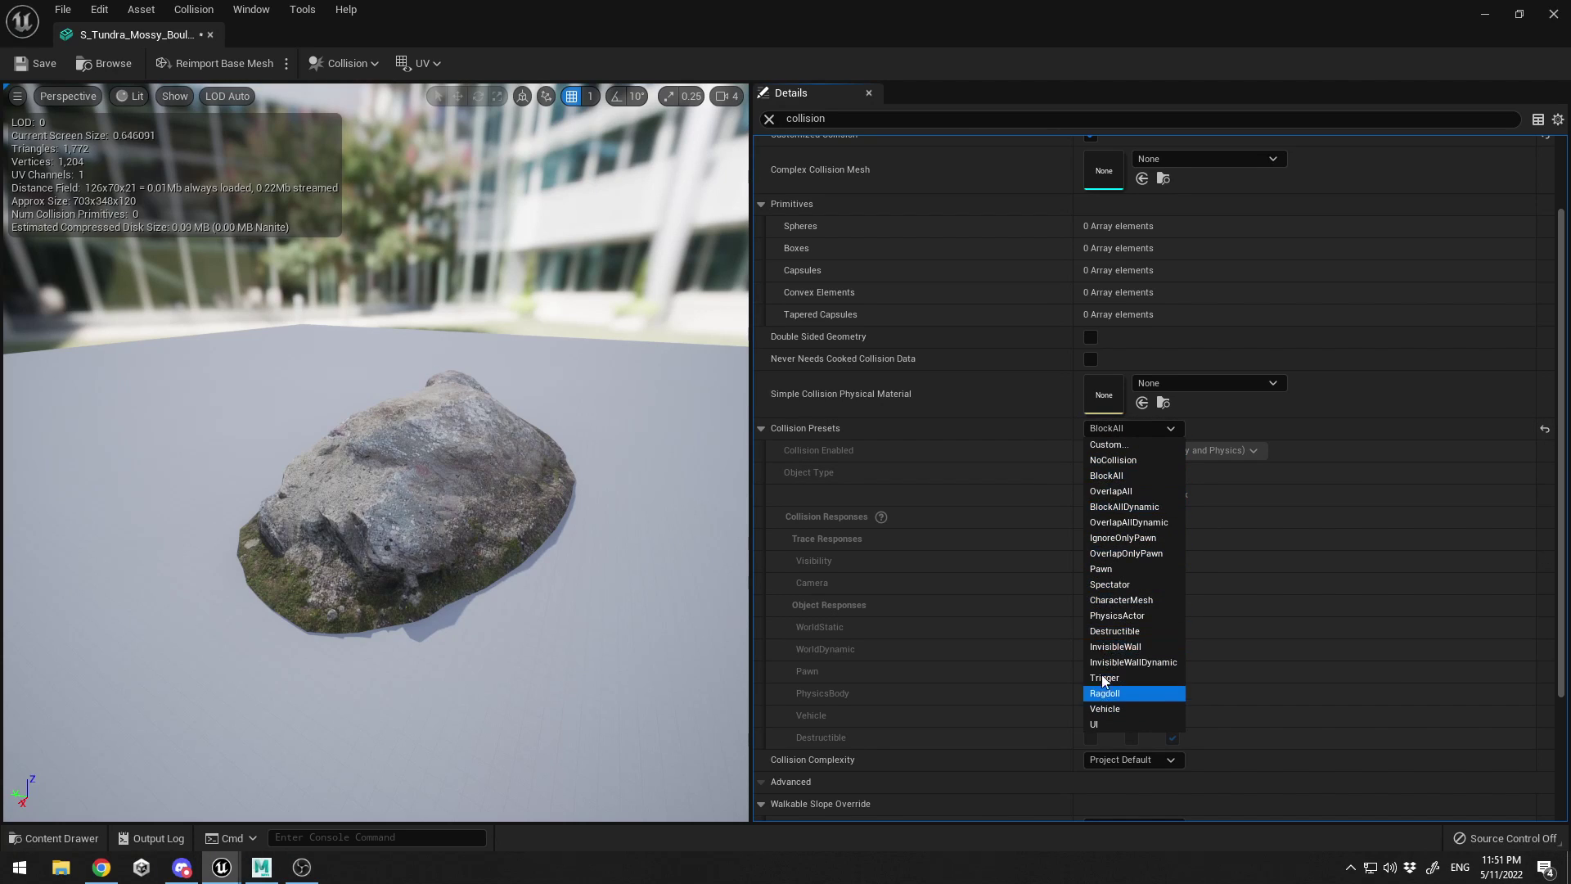
pyautogui.click(1103, 430)
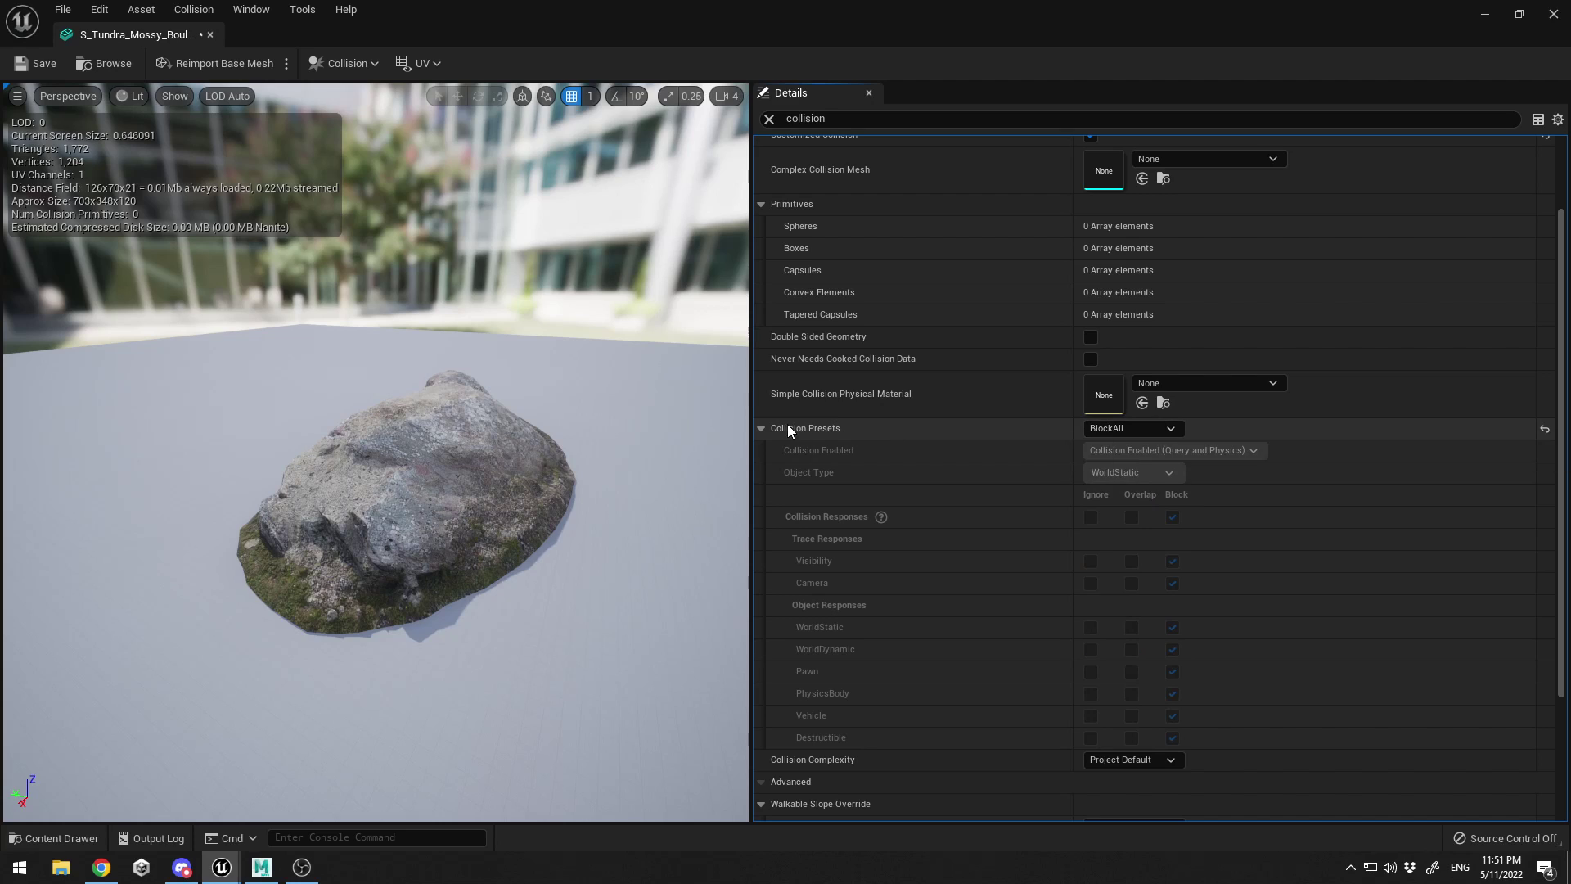
# Try the Custom collision preset again, return to BlockAll, and collapse the preset's details
pyautogui.click(1107, 424)
pyautogui.click(1121, 443)
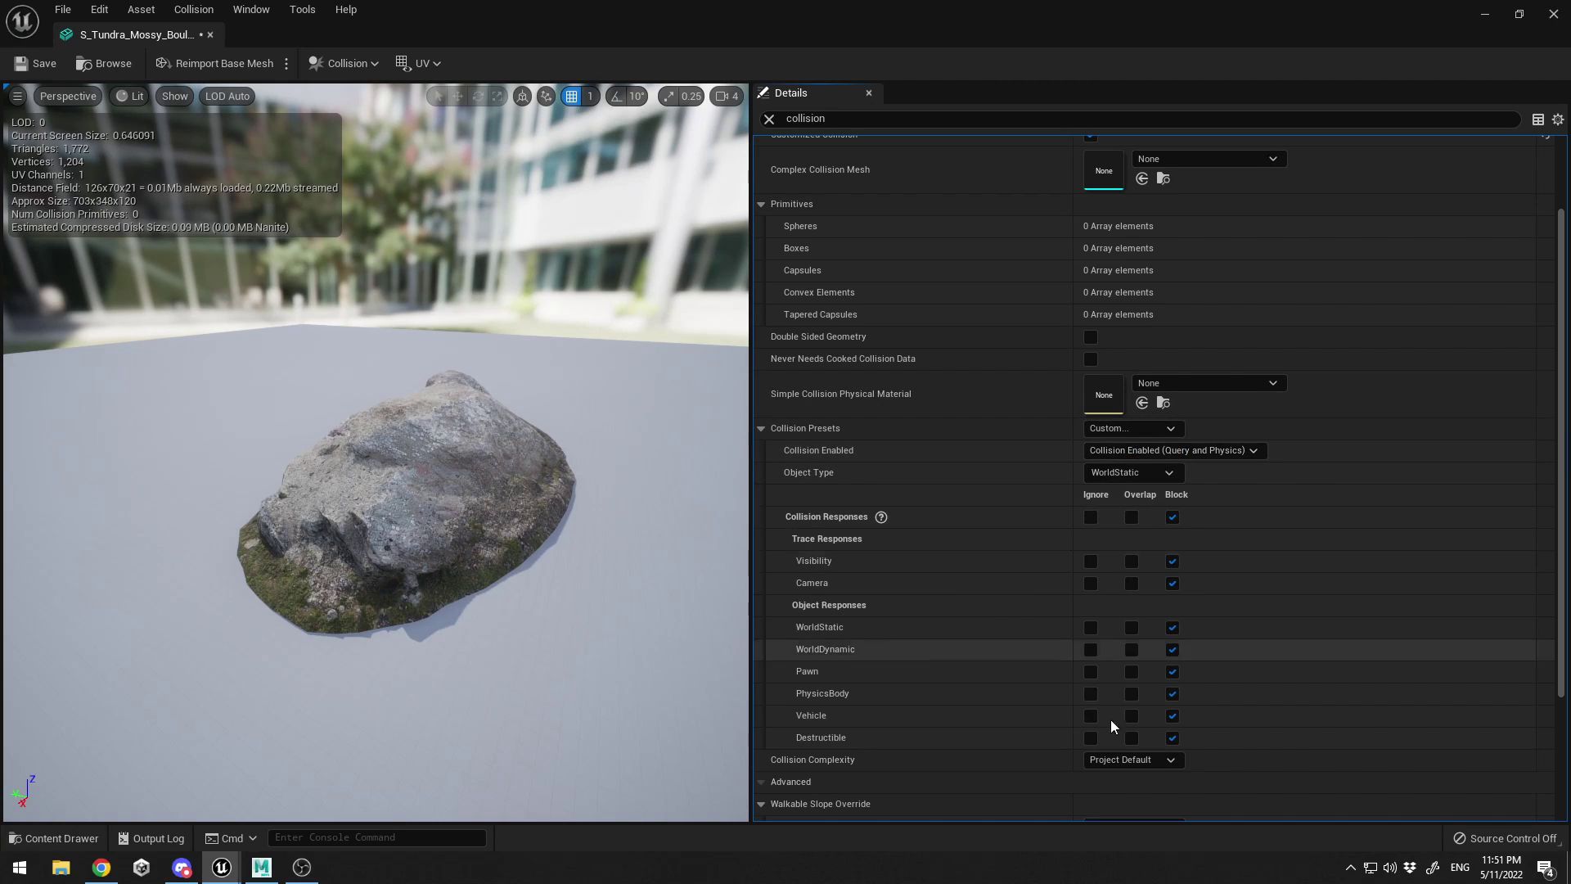
pyautogui.click(1112, 429)
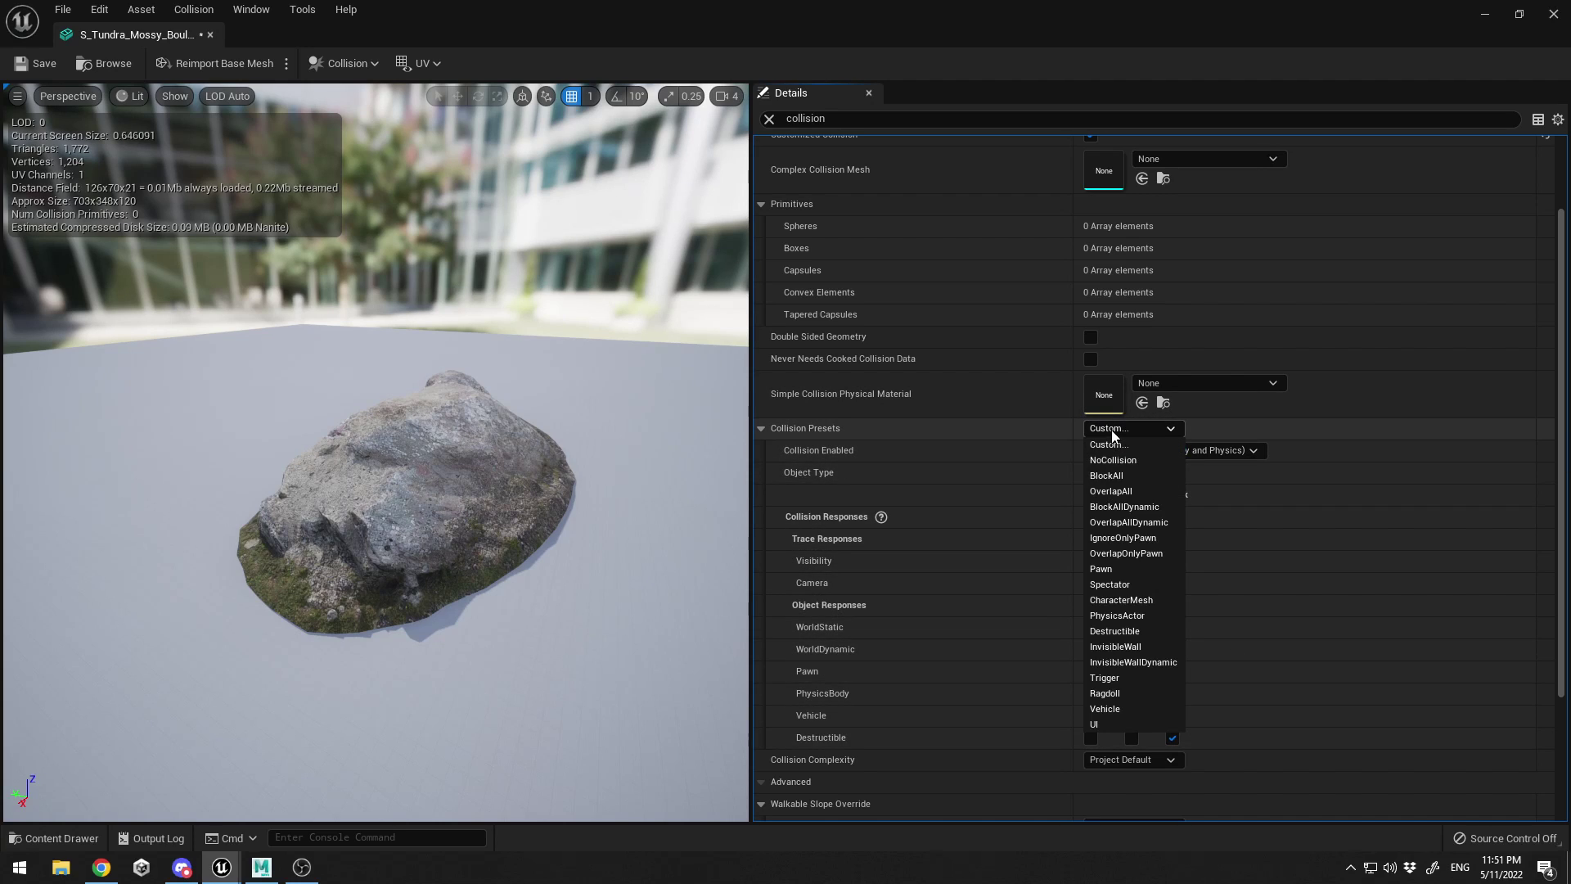
pyautogui.click(1107, 476)
pyautogui.click(761, 428)
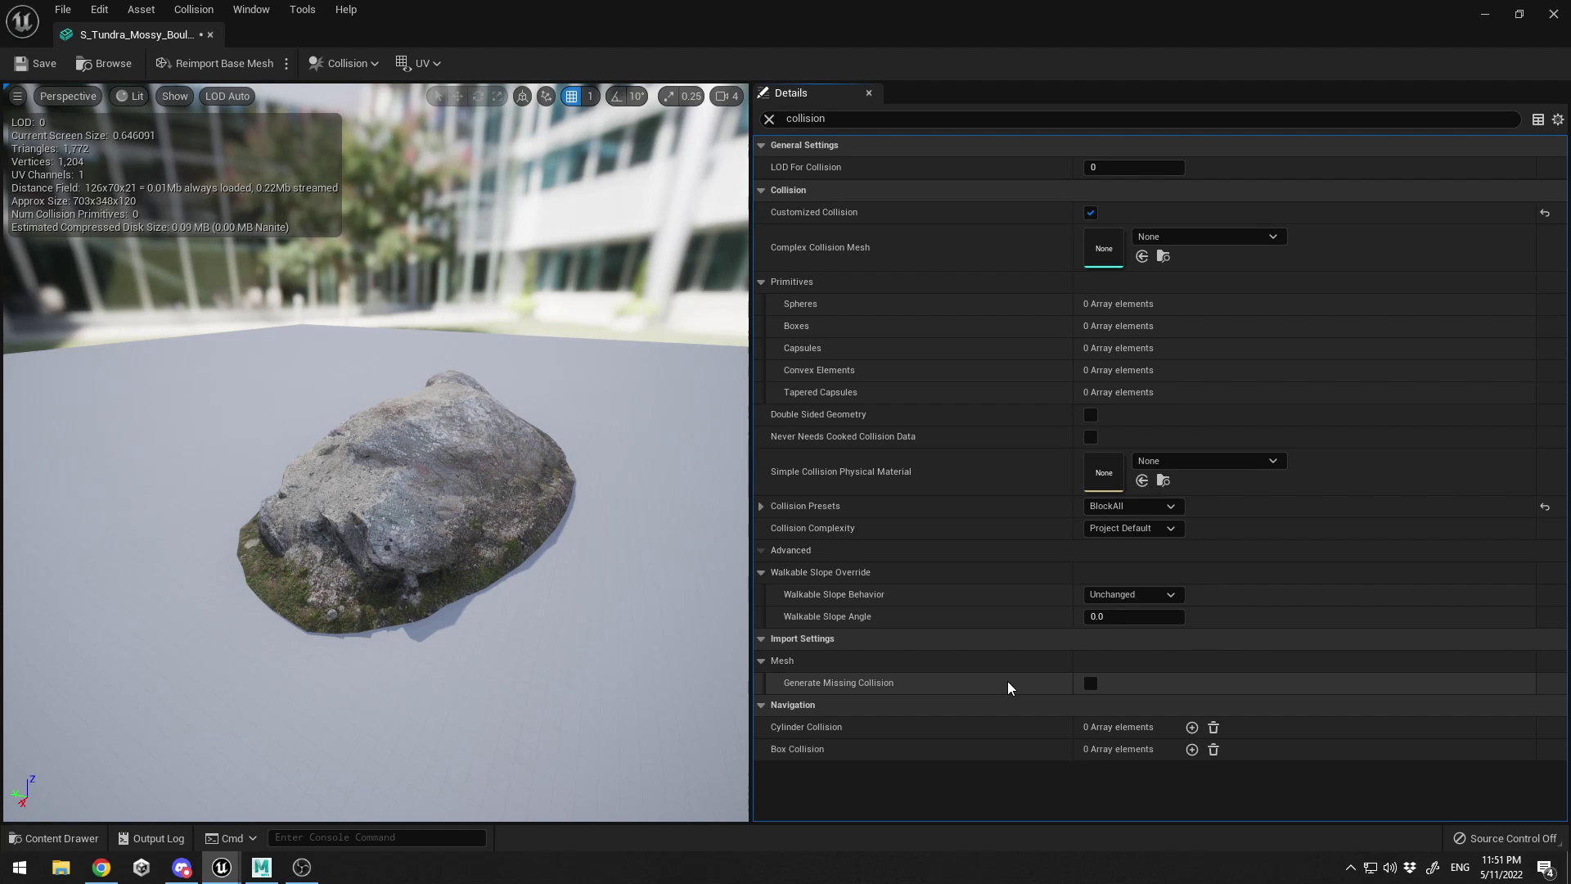
# Add a sphere simplified collision to the boulder mesh and inspect it around the rock
pyautogui.moveTo(561, 307); pyautogui.dragTo(505, 303, button='right')
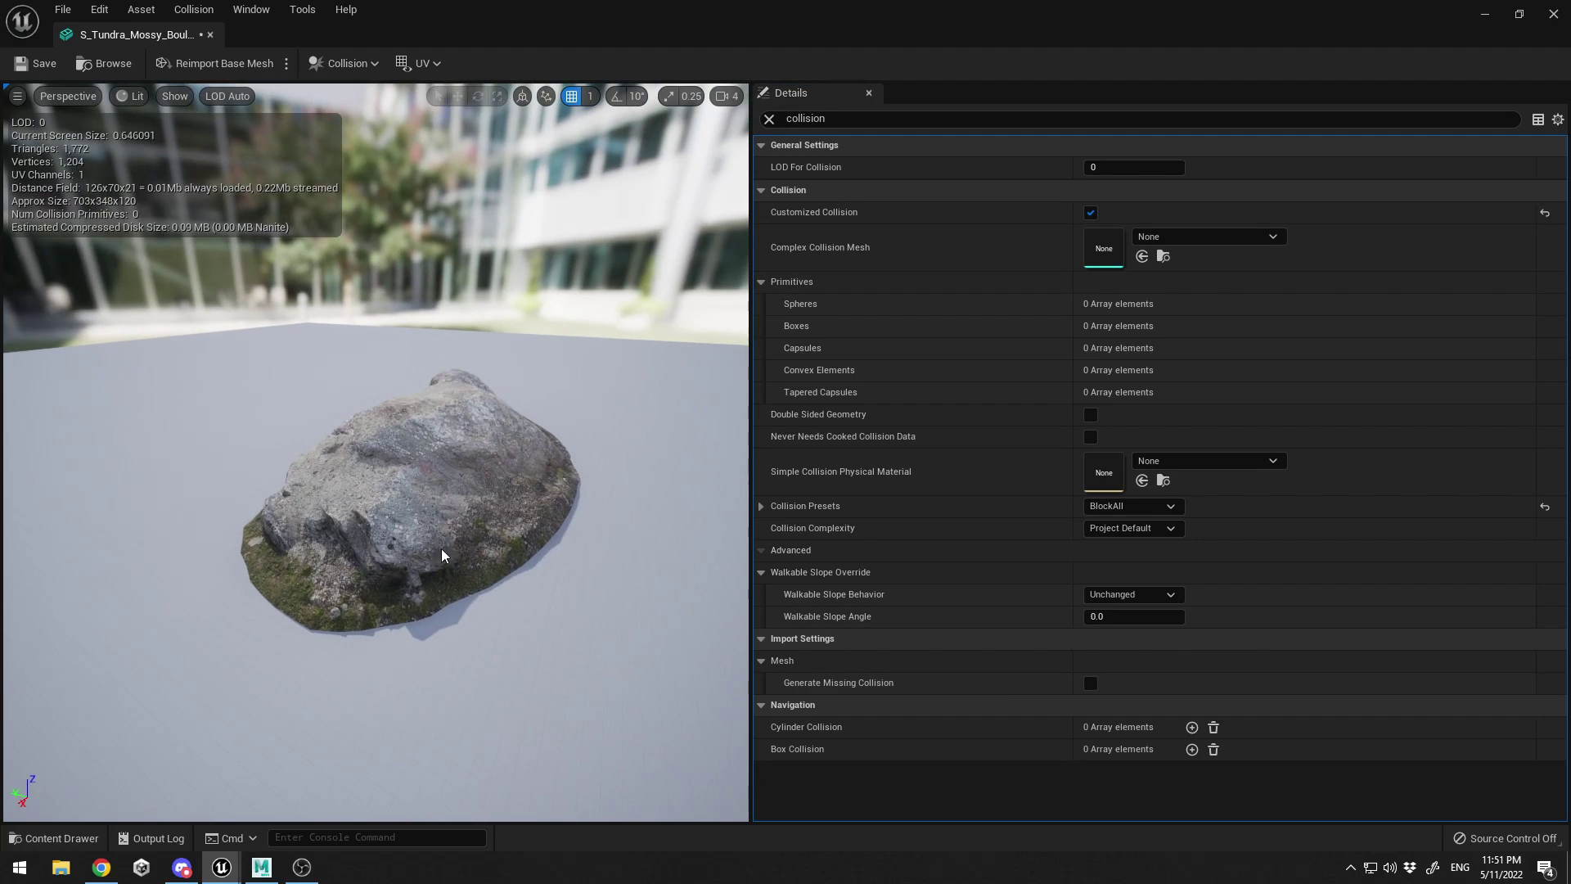
pyautogui.click(347, 68)
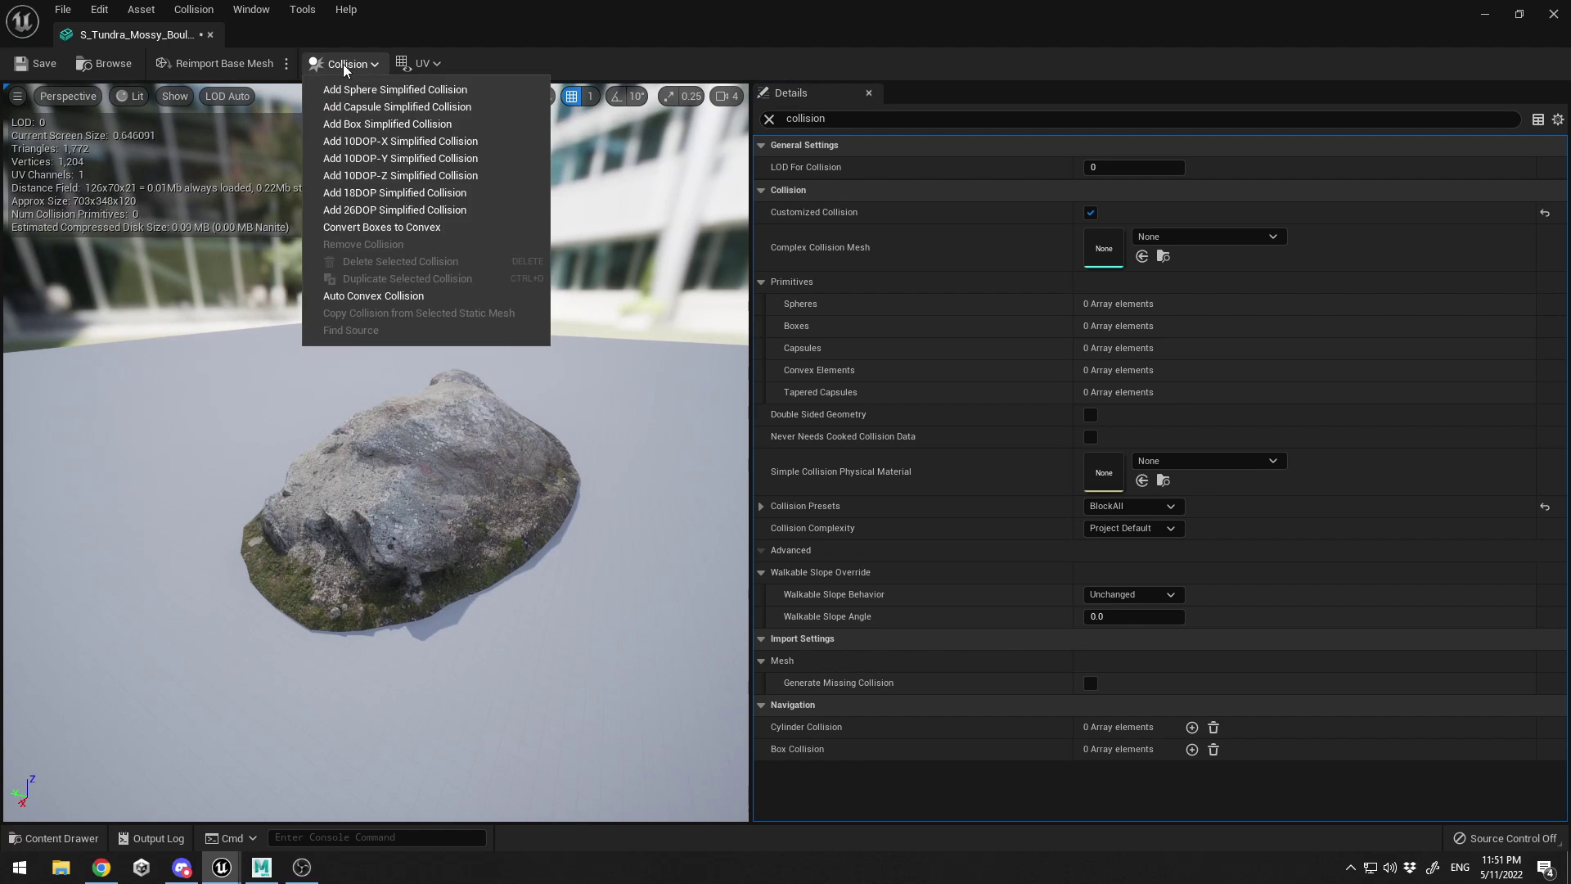
pyautogui.click(342, 90)
pyautogui.keyDown('alt'); pyautogui.moveTo(571, 596); pyautogui.dragTo(334, 466); pyautogui.keyUp('alt')
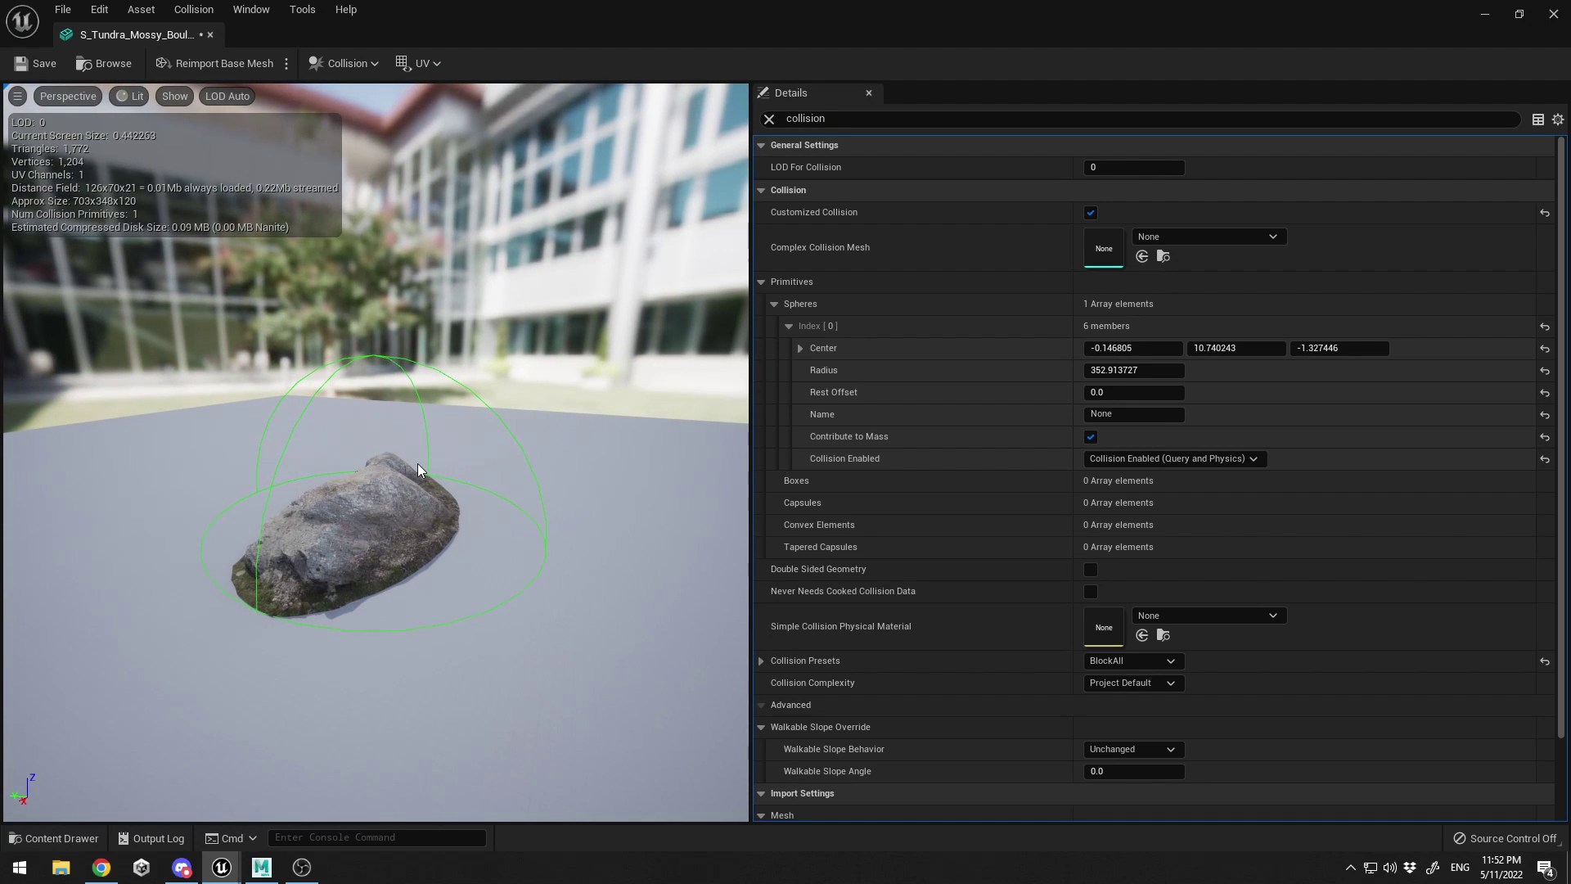
# Save the boulder mesh, return to the Tundra level, and start playing it to test the collision
pyautogui.click(44, 66)
pyautogui.click(1486, 20)
pyautogui.click(349, 64)
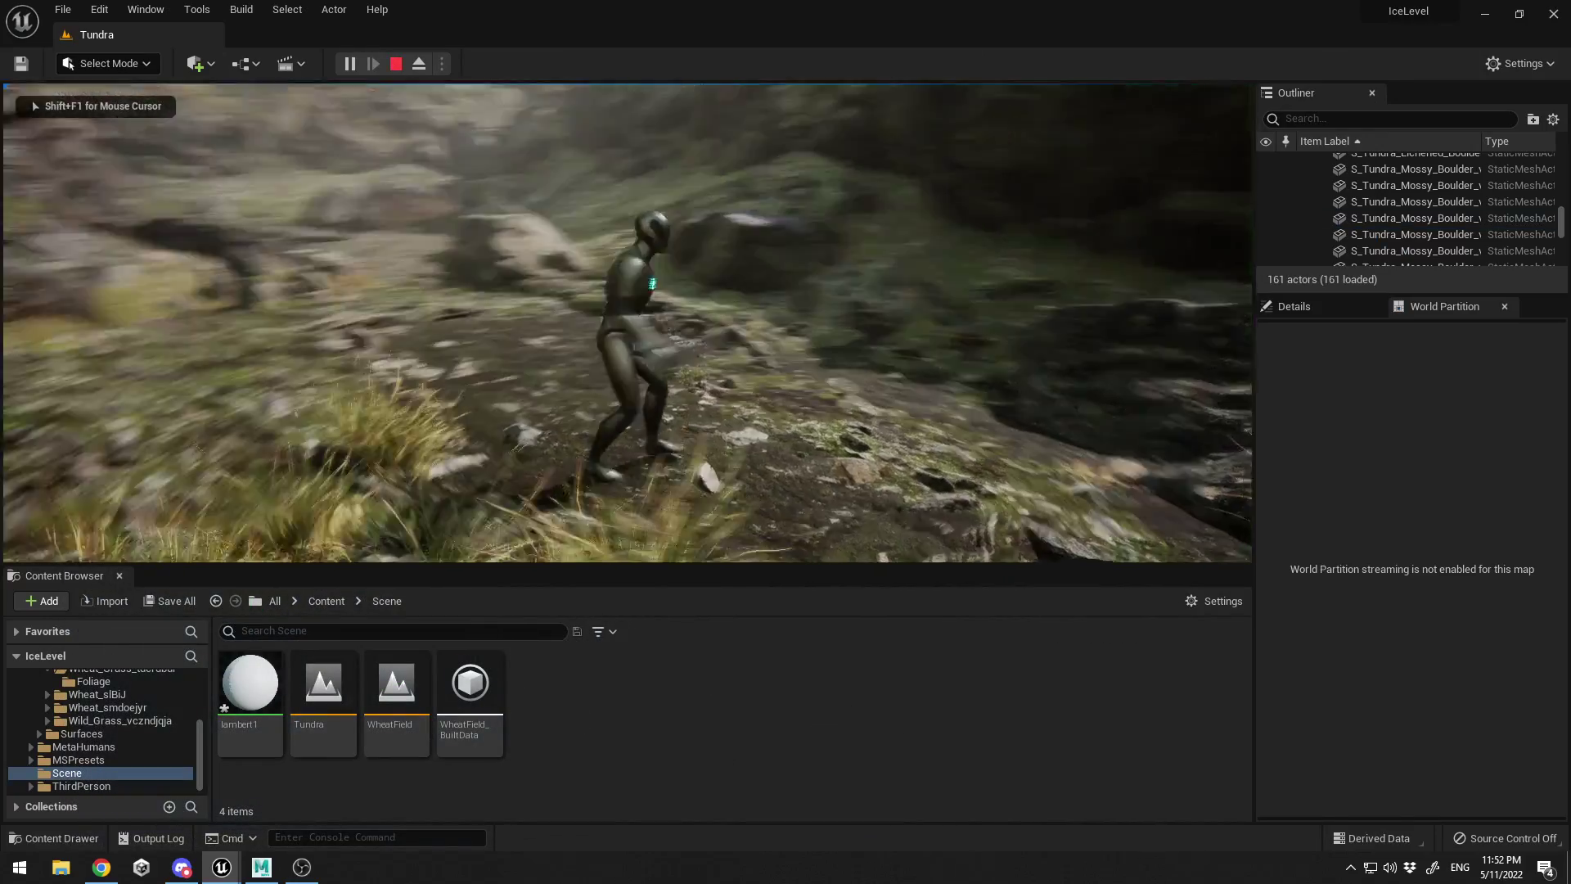
# Run the character around the boulder to test its sphere collision, and reopen the boulder mesh for editing
pyautogui.press('w')
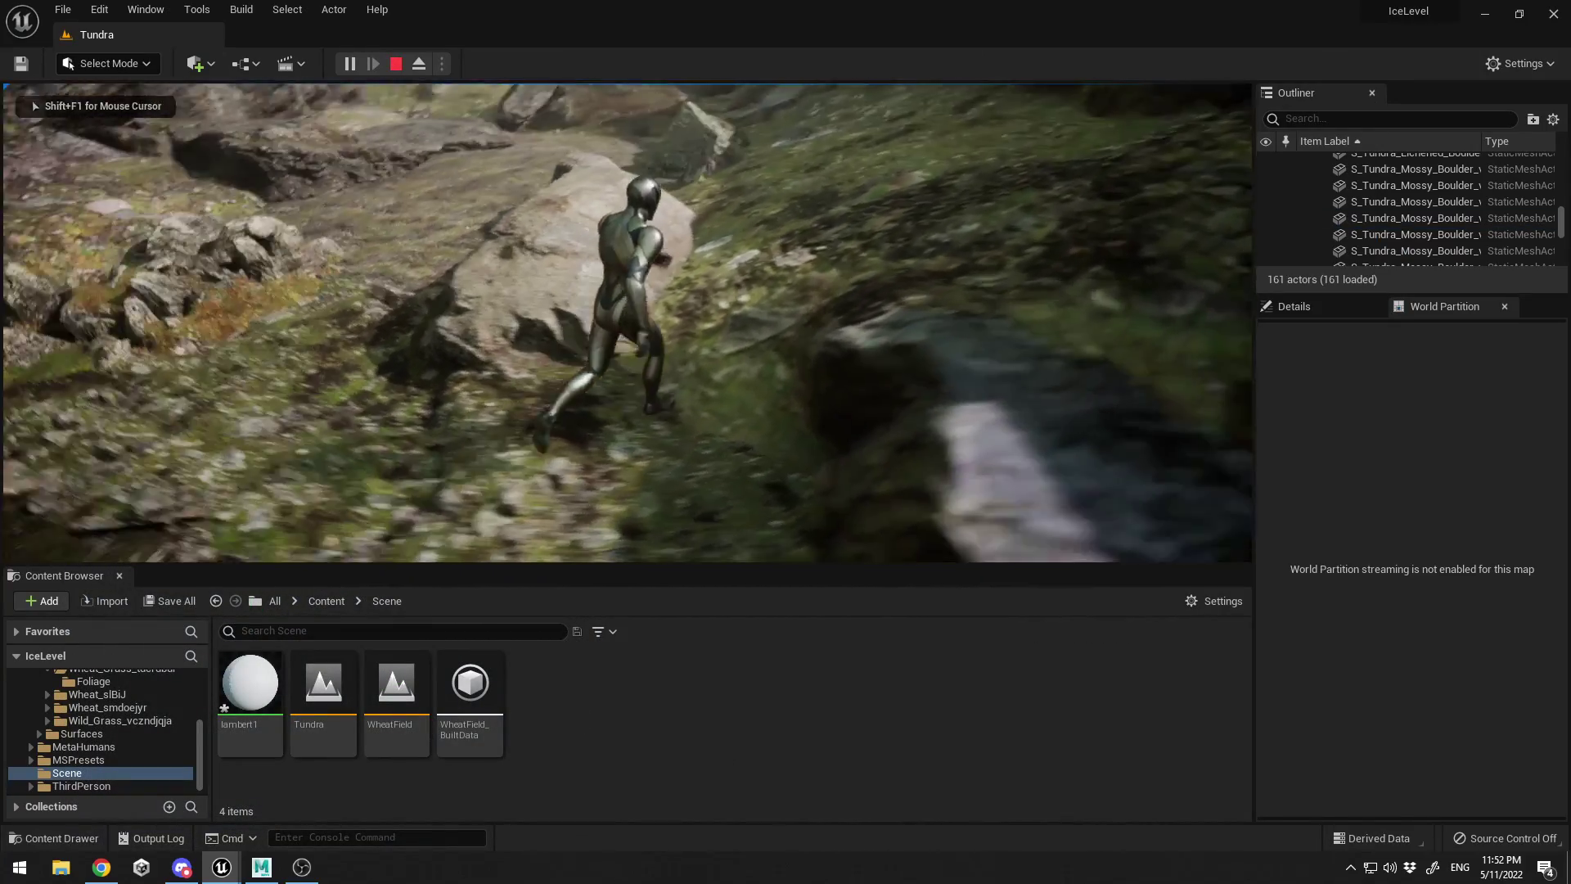
pyautogui.press('w')
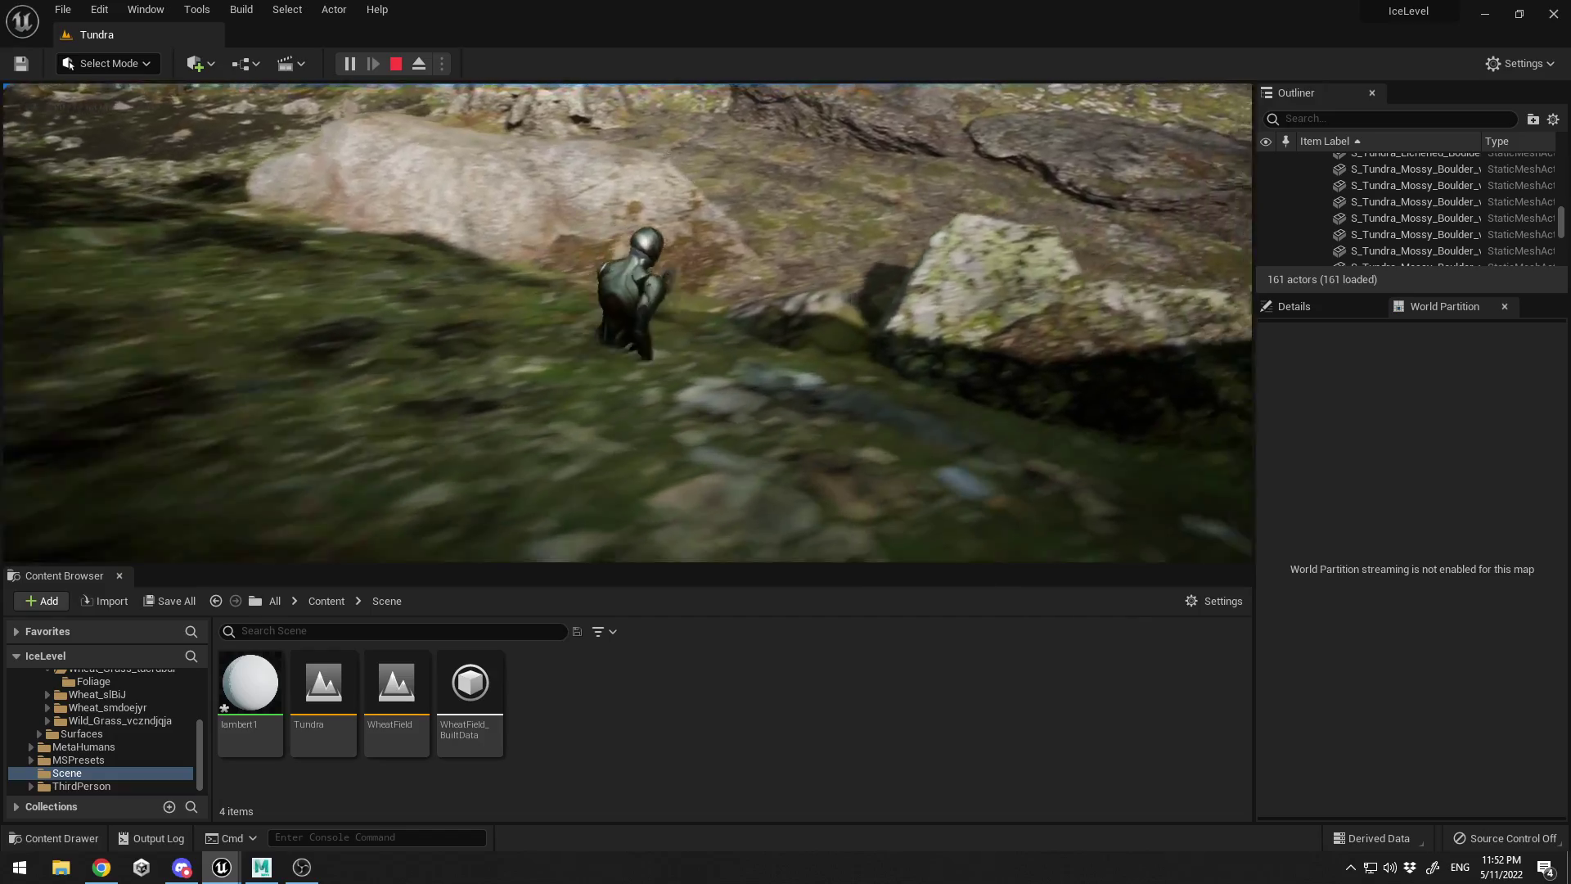
pyautogui.press('w')
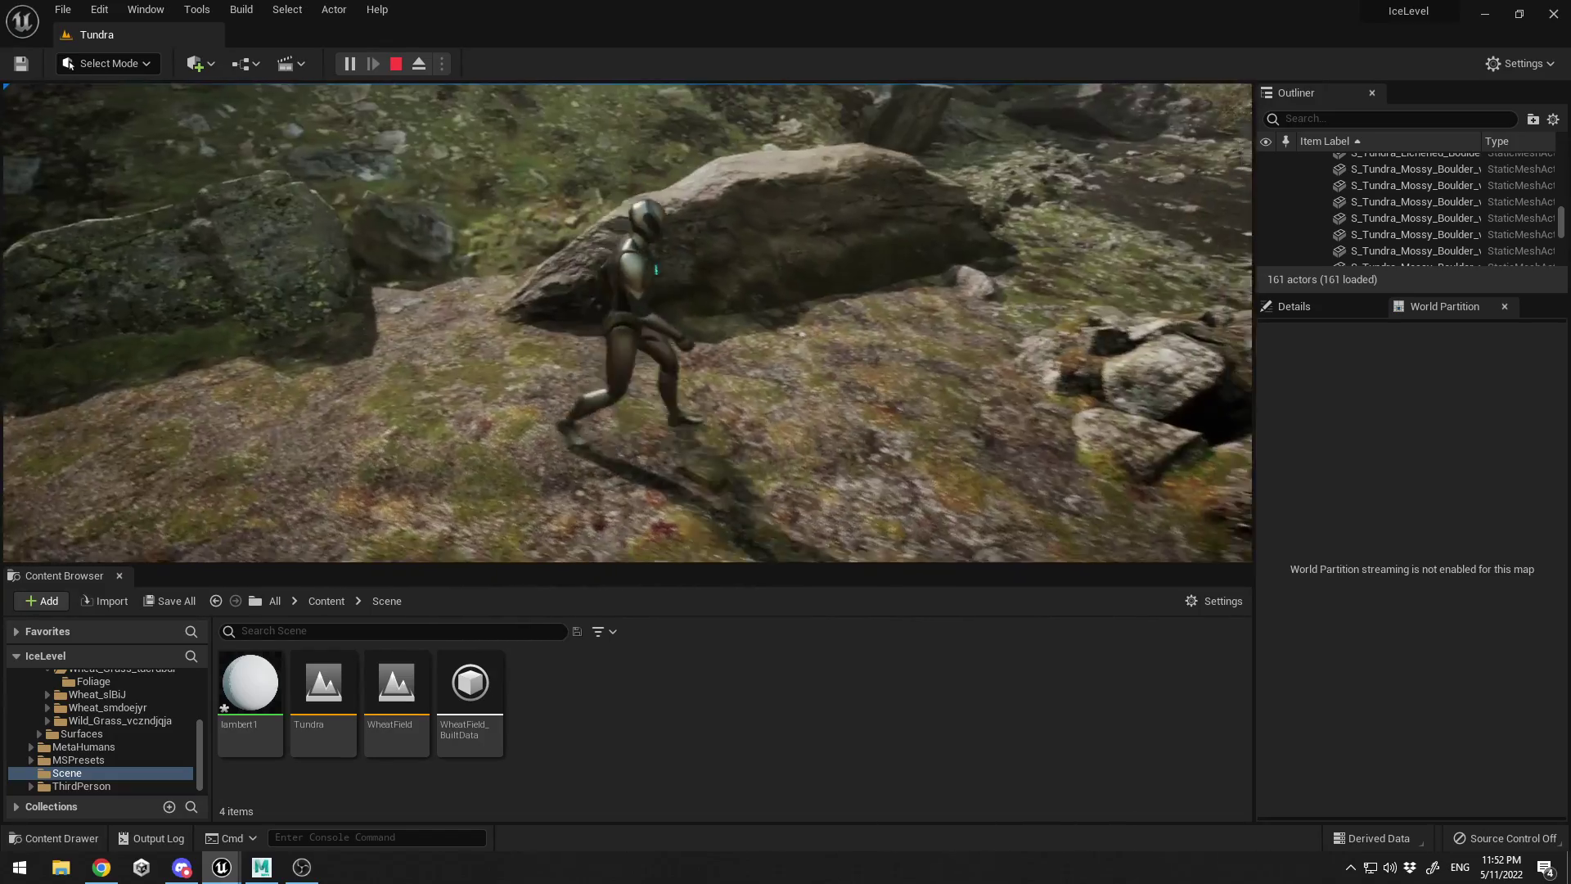
pyautogui.press('w')
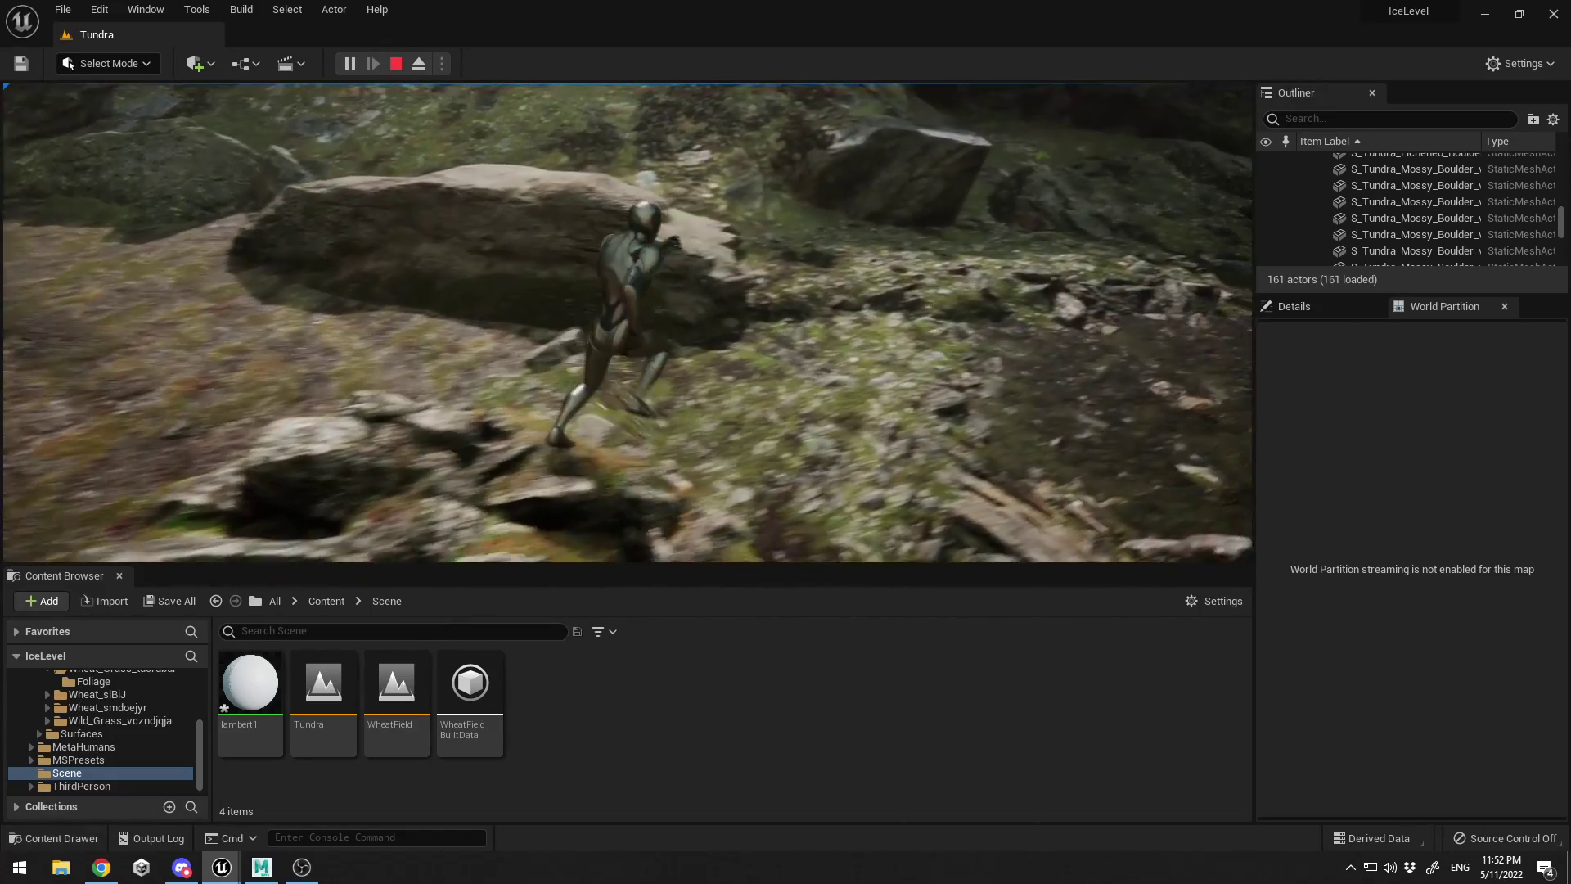
pyautogui.press('Escape')
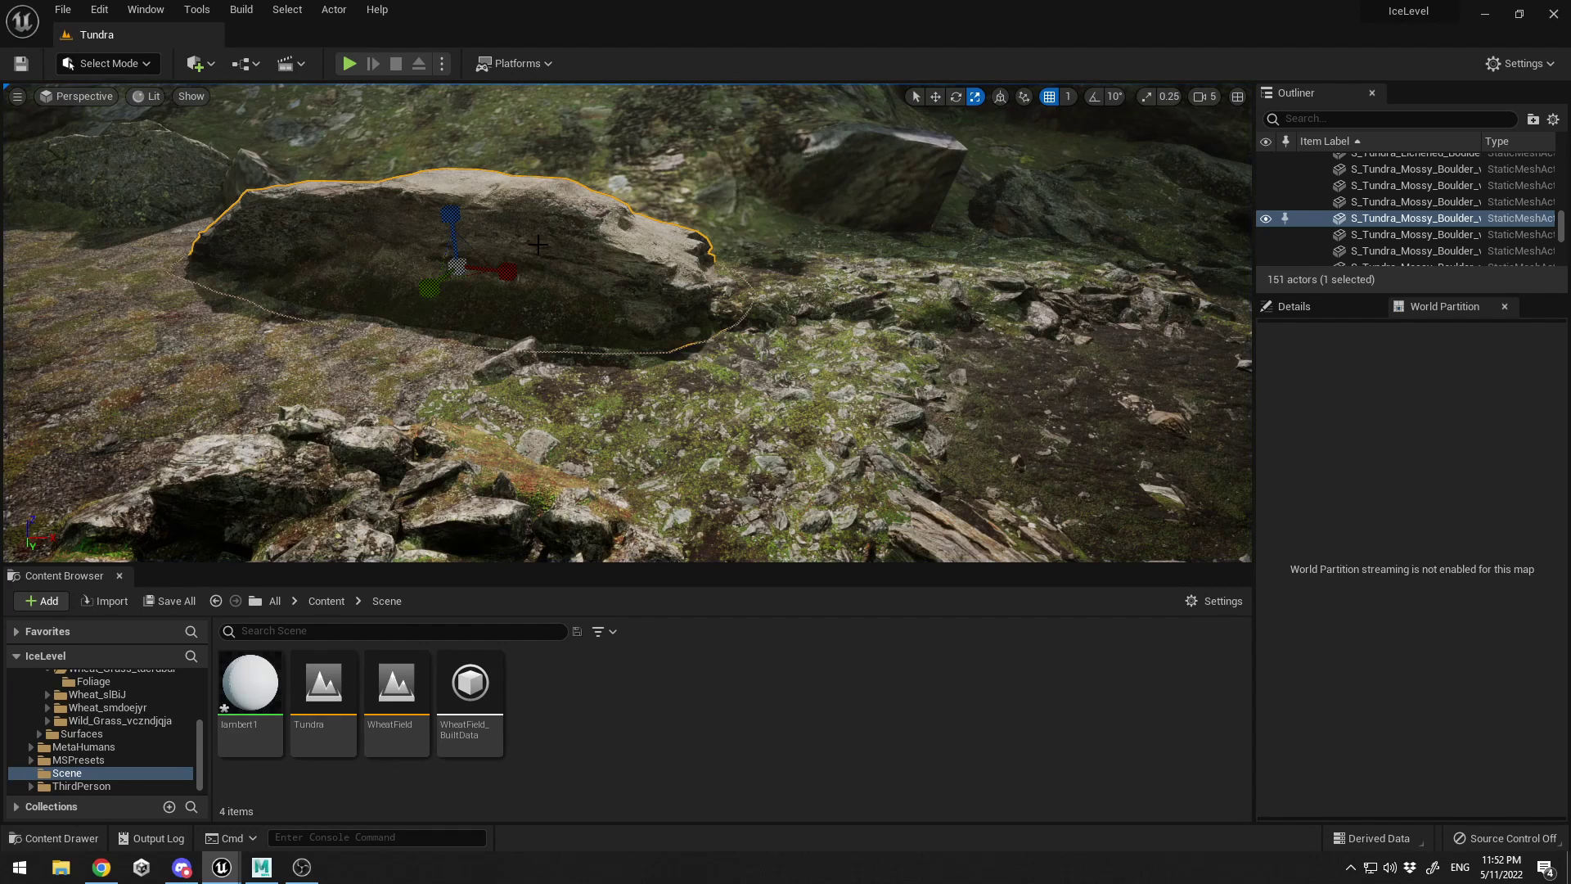
pyautogui.hotkey('ctrl', 'e')
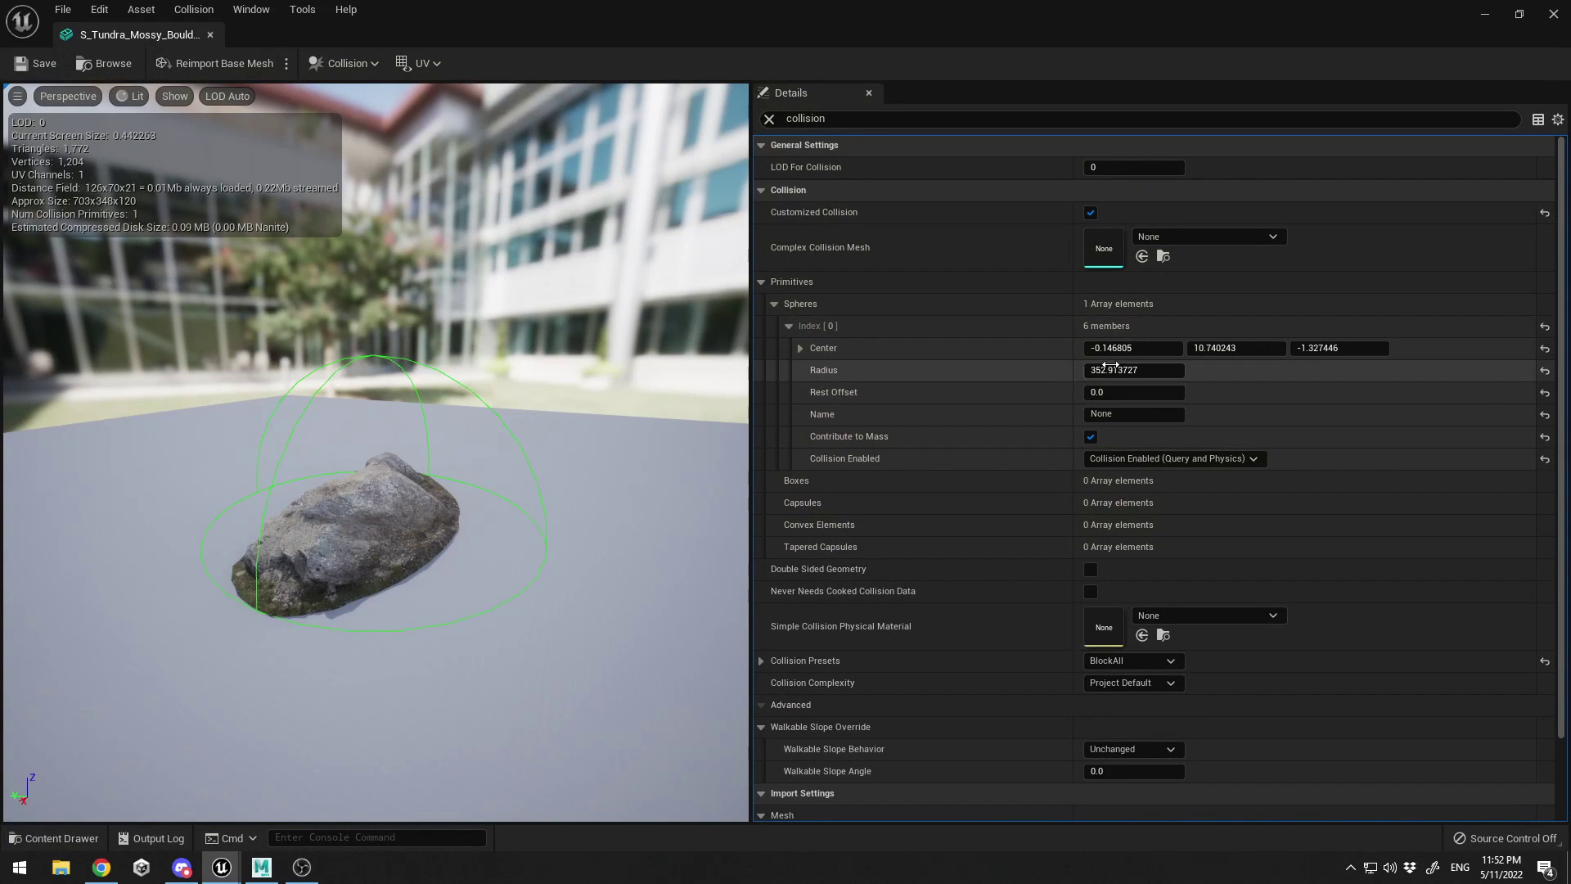
# Reduce the collision sphere's radius to about 196.59, shift its center, and add two more sphere simplified collisions
pyautogui.moveTo(1133, 348); pyautogui.dragTo(1145, 348)
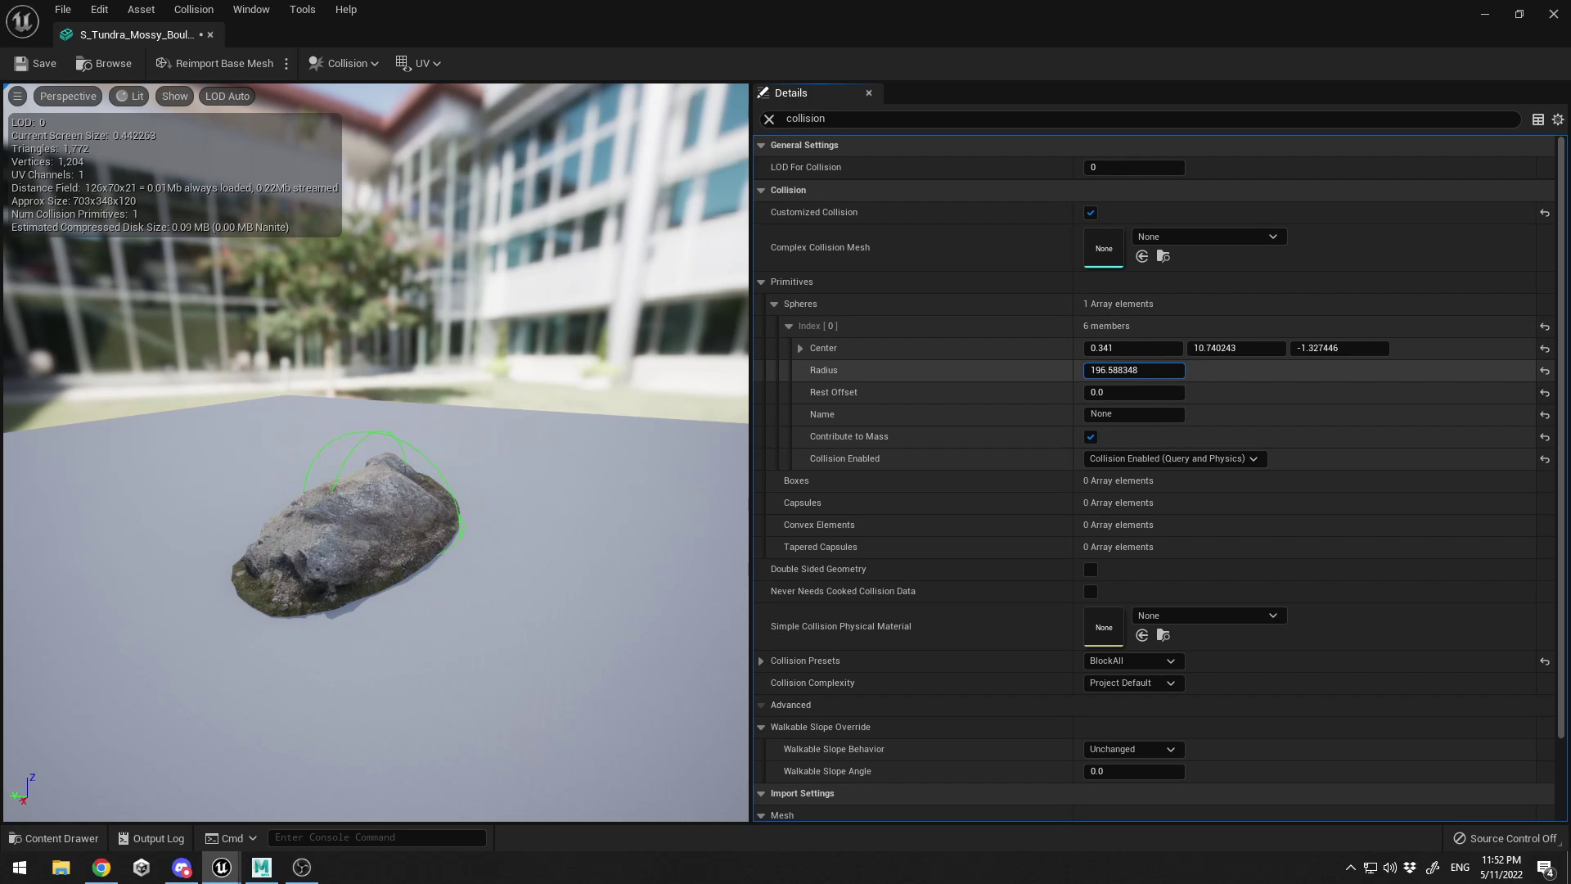
pyautogui.keyDown('alt'); pyautogui.moveTo(343, 368); pyautogui.dragTo(81, 368); pyautogui.keyUp('alt')
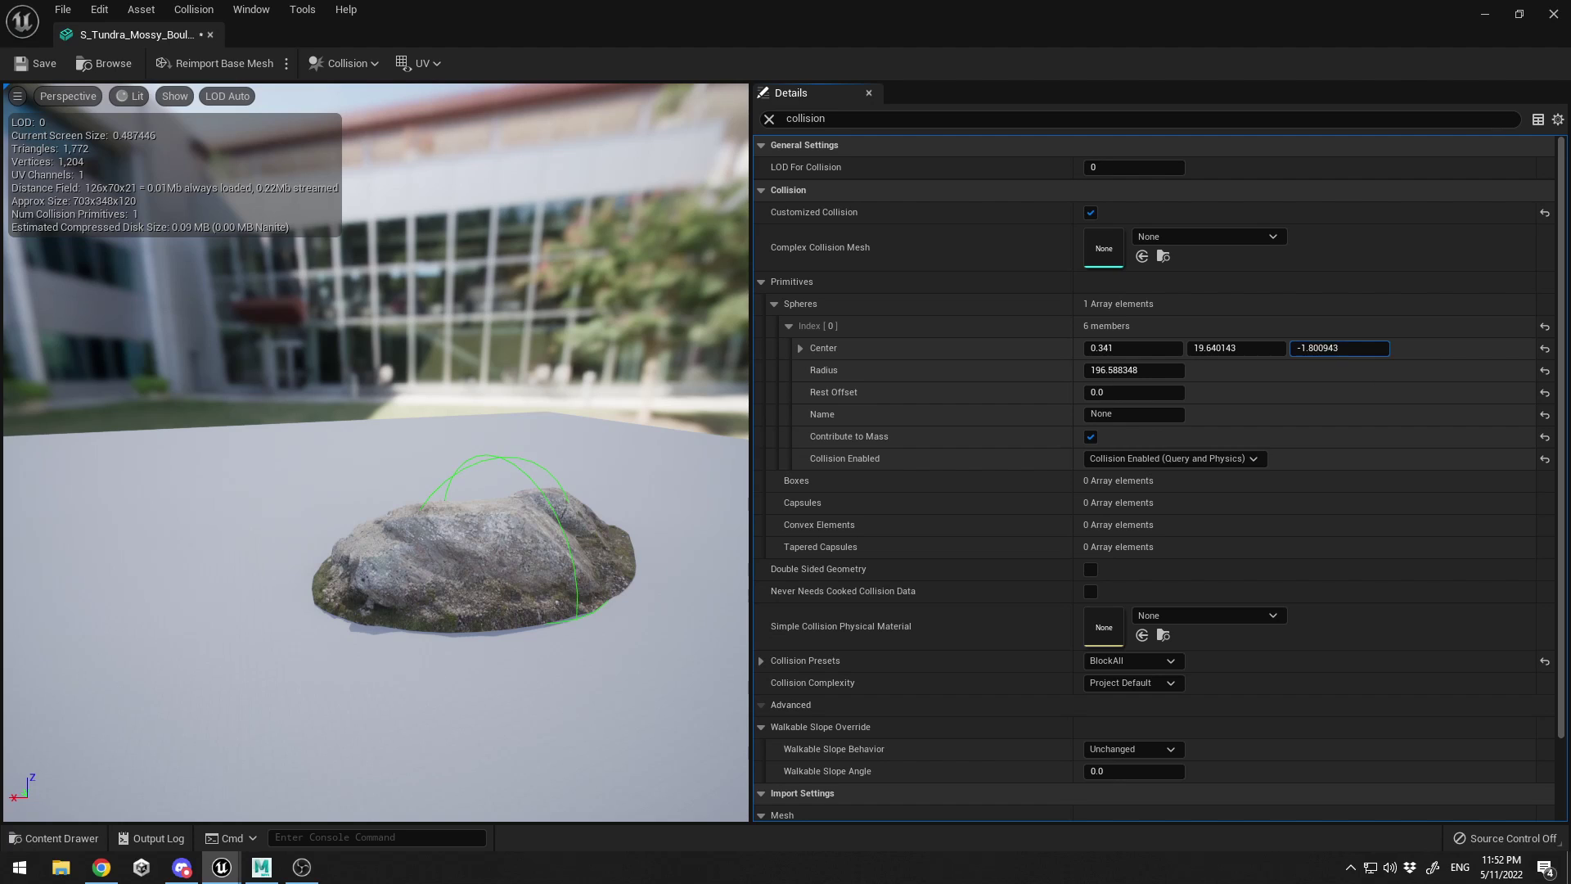
pyautogui.click(370, 66)
pyautogui.click(365, 93)
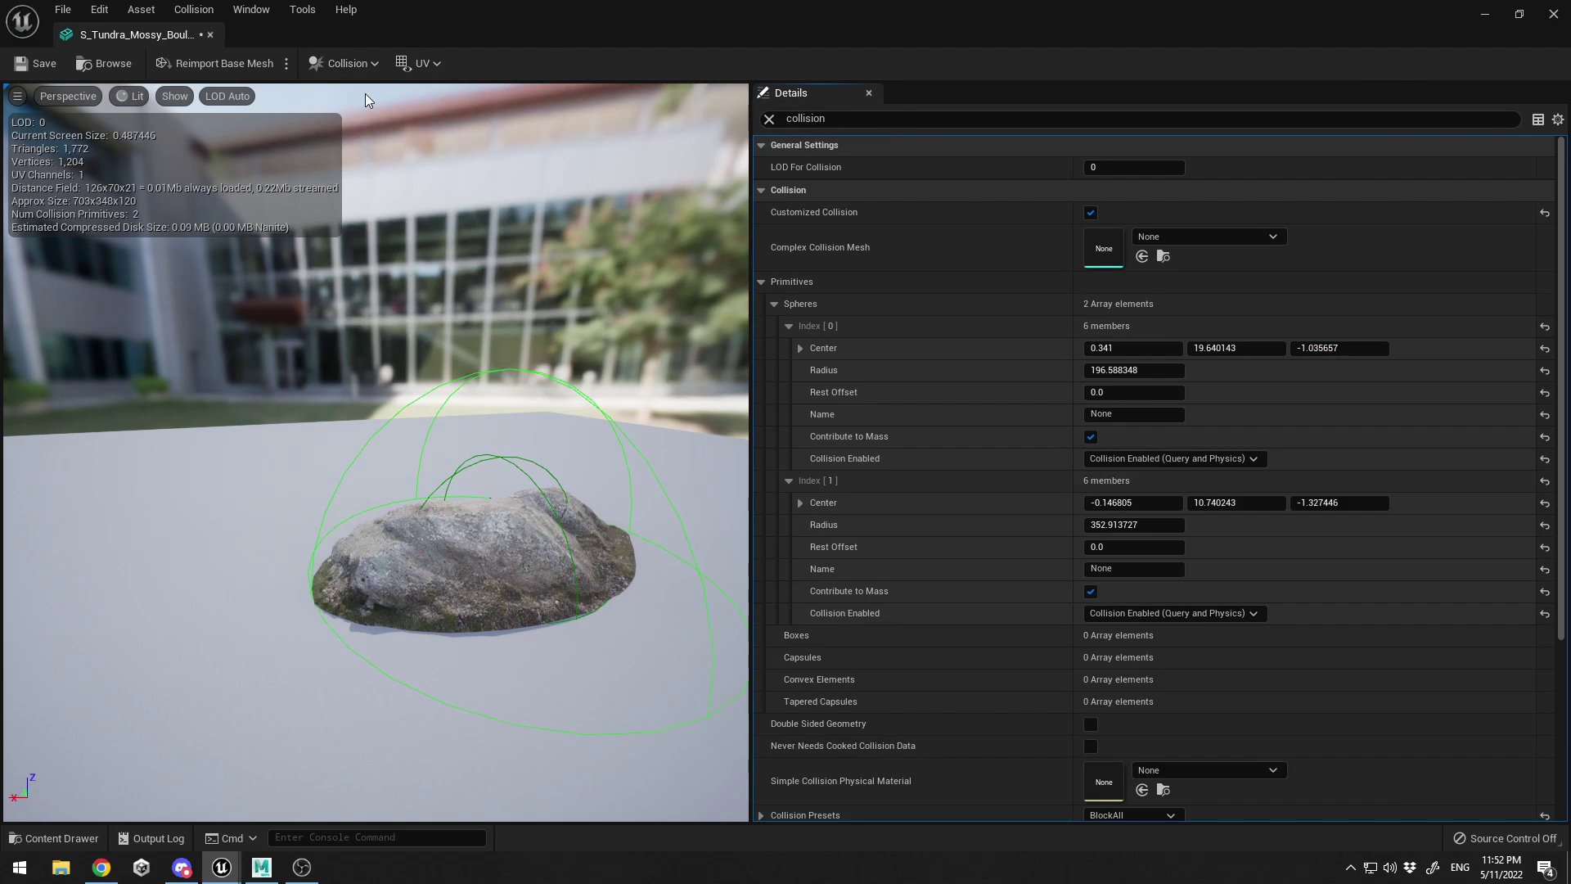
pyautogui.click(351, 64)
pyautogui.click(370, 88)
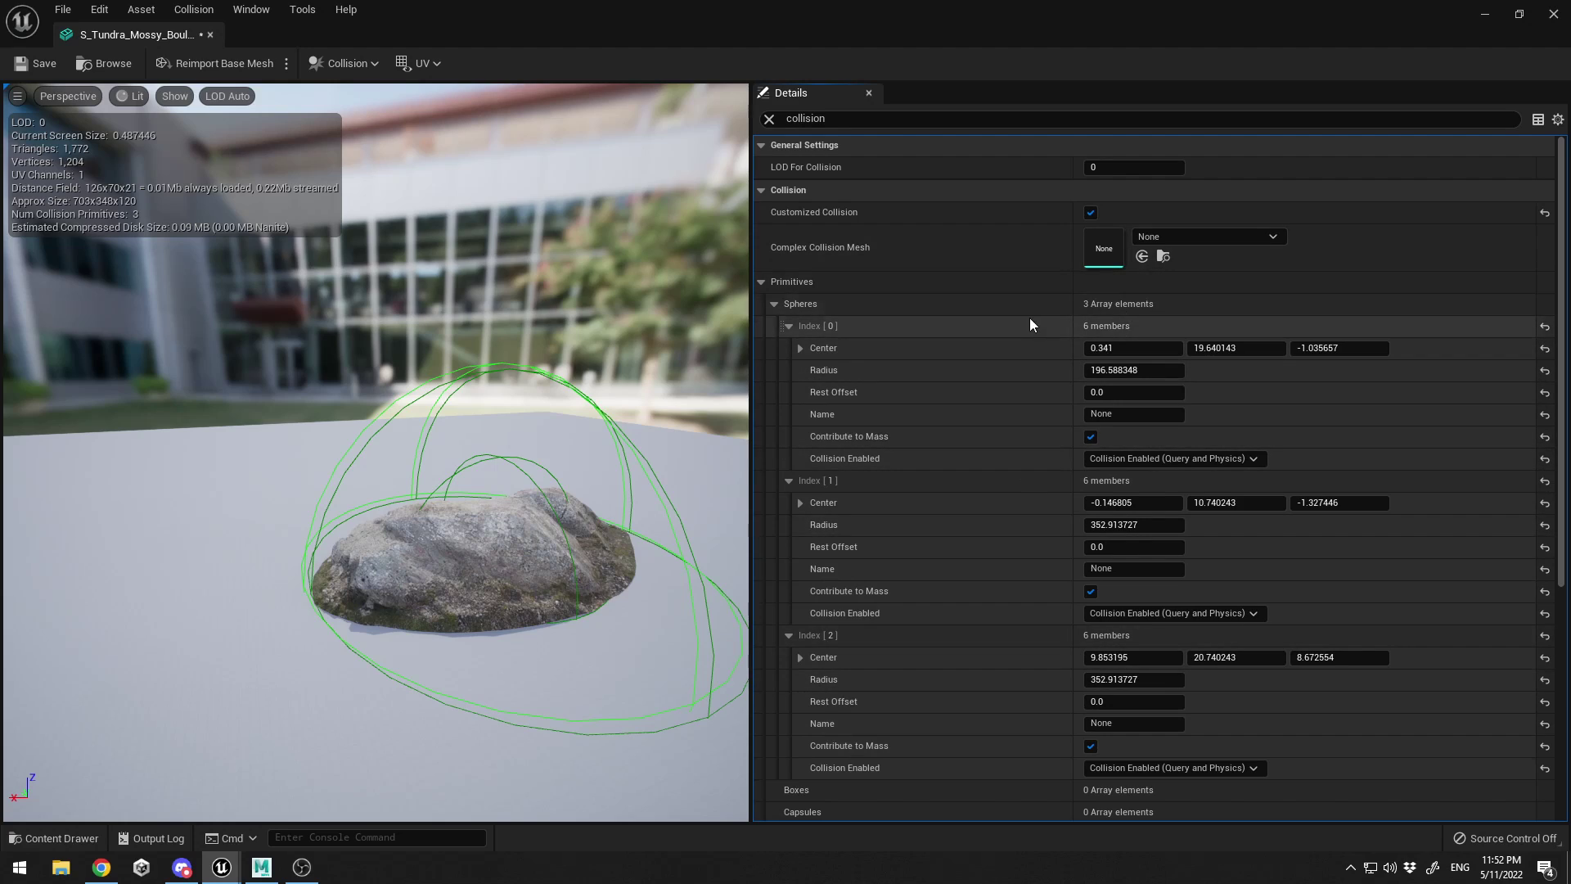
# Delete all three sphere collisions from the boulder mesh
pyautogui.click(478, 367)
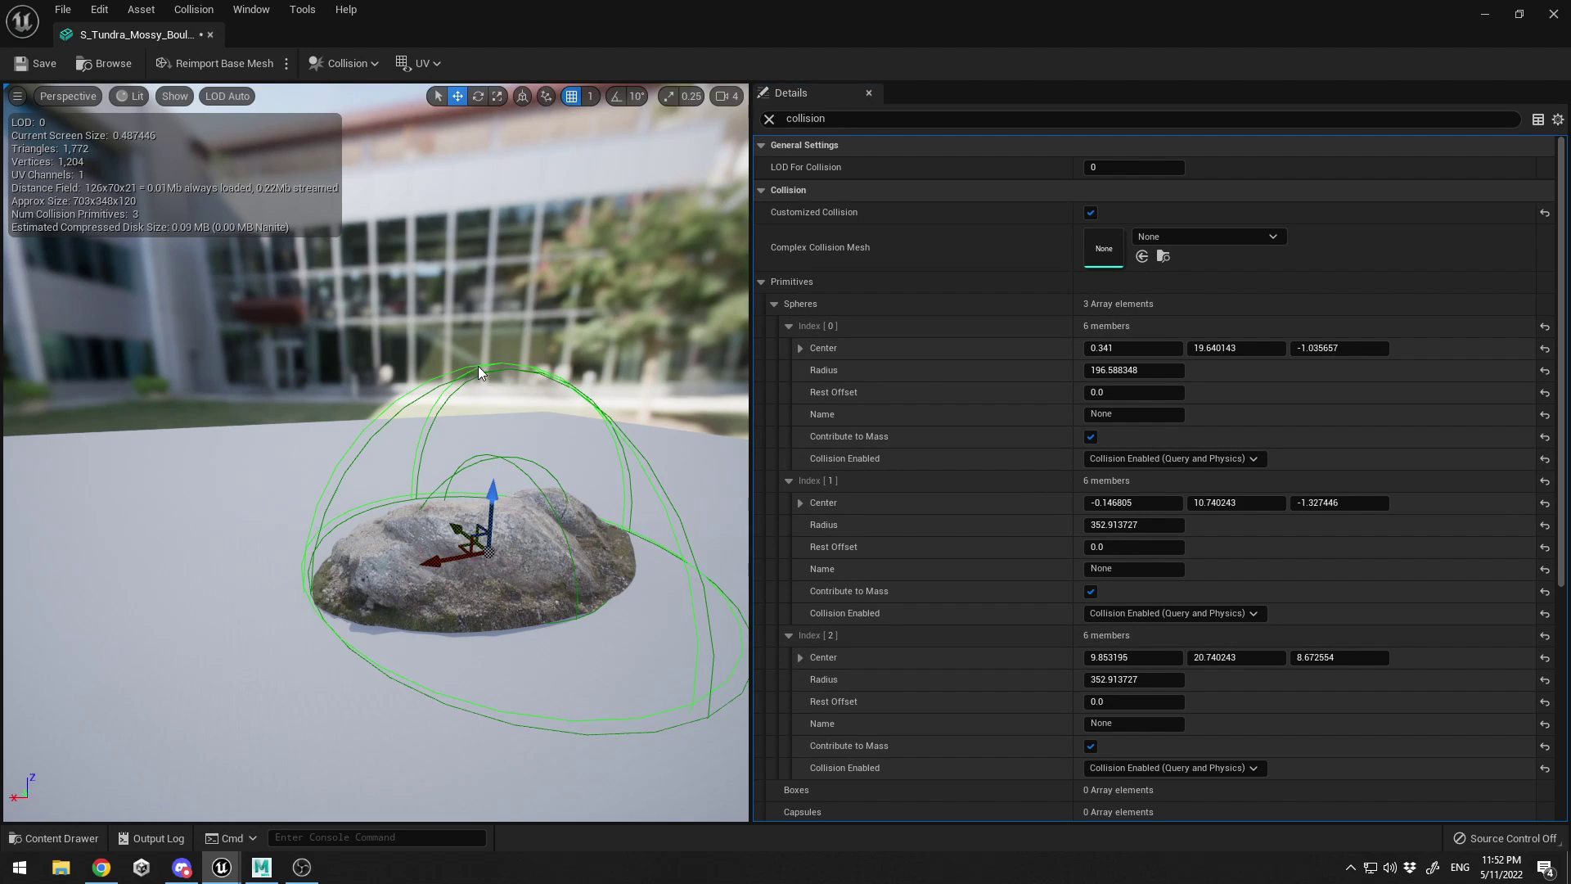
pyautogui.press('Delete')
pyautogui.click(493, 371)
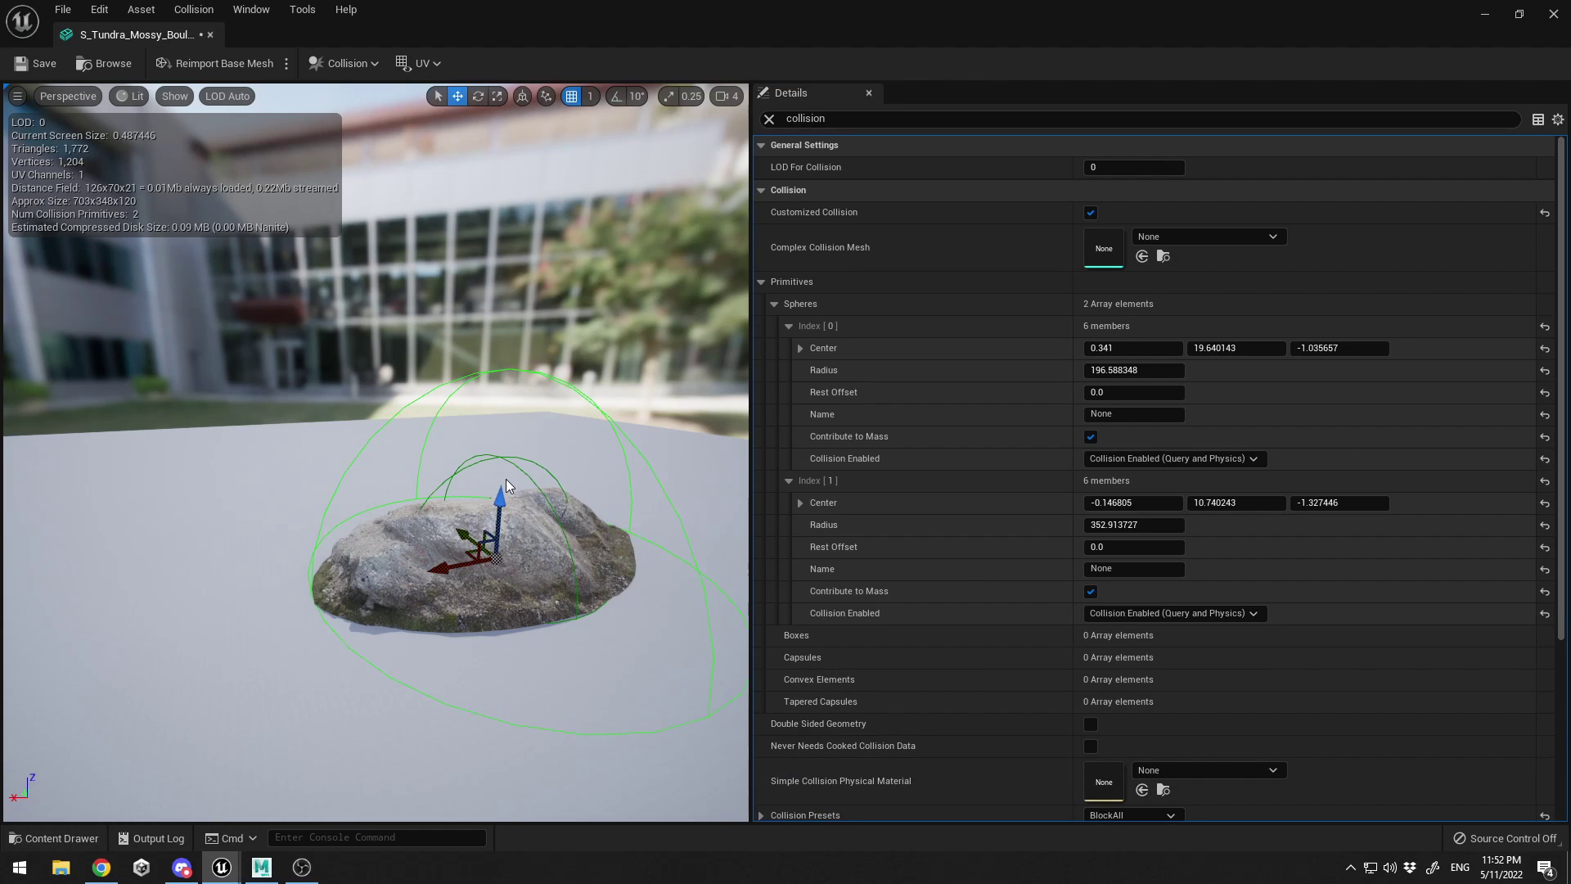
pyautogui.press('Delete')
pyautogui.click(499, 457)
pyautogui.press('Delete')
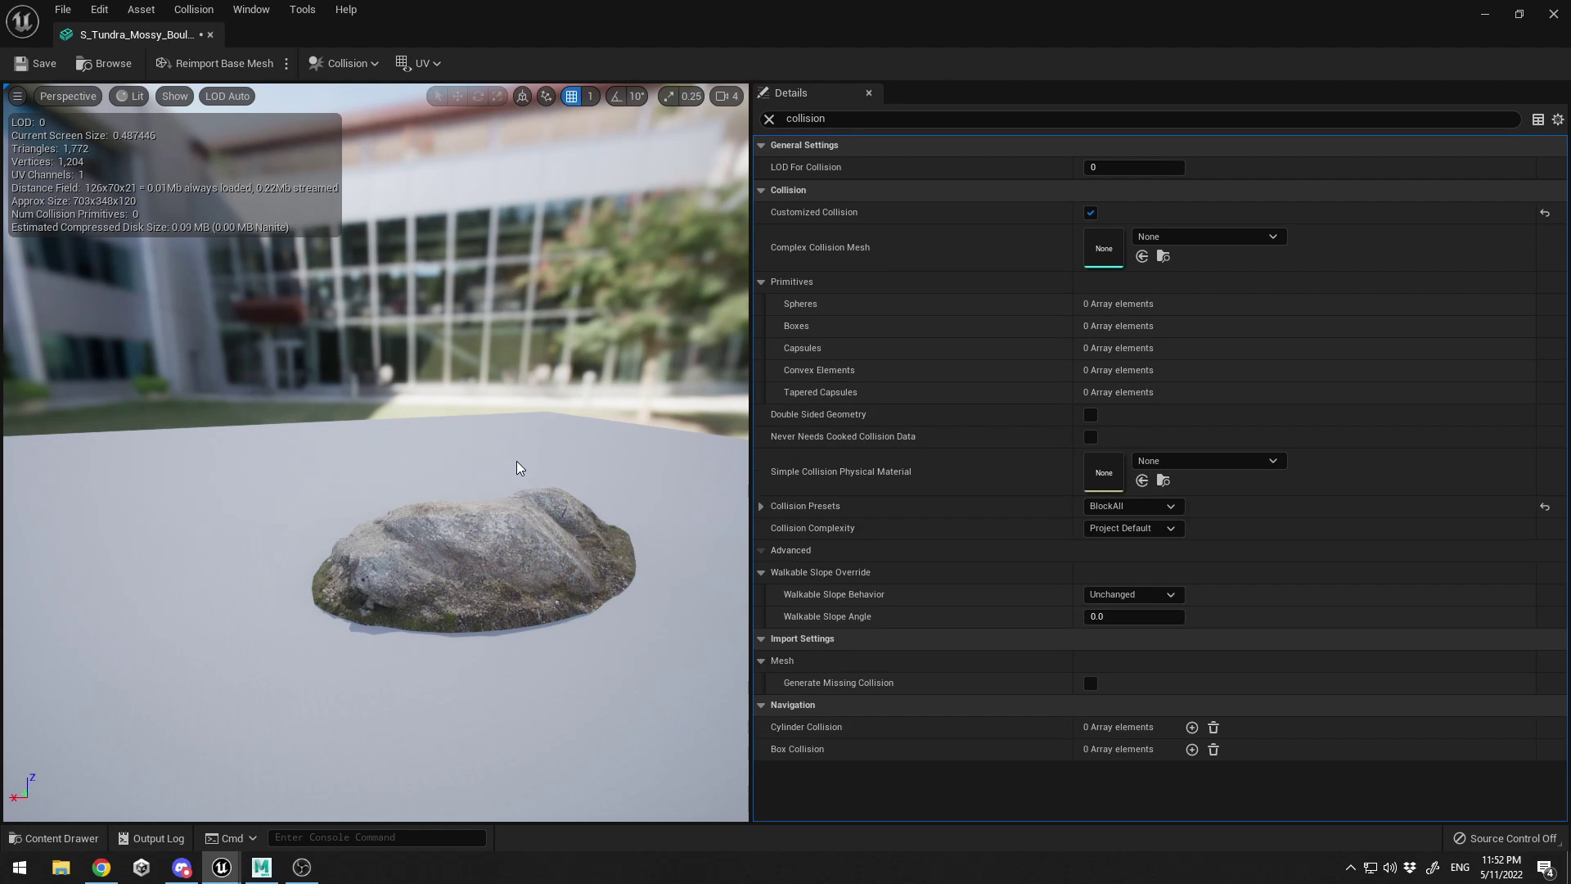
# Try a box simplified collision on the boulder and undo it
pyautogui.click(339, 63)
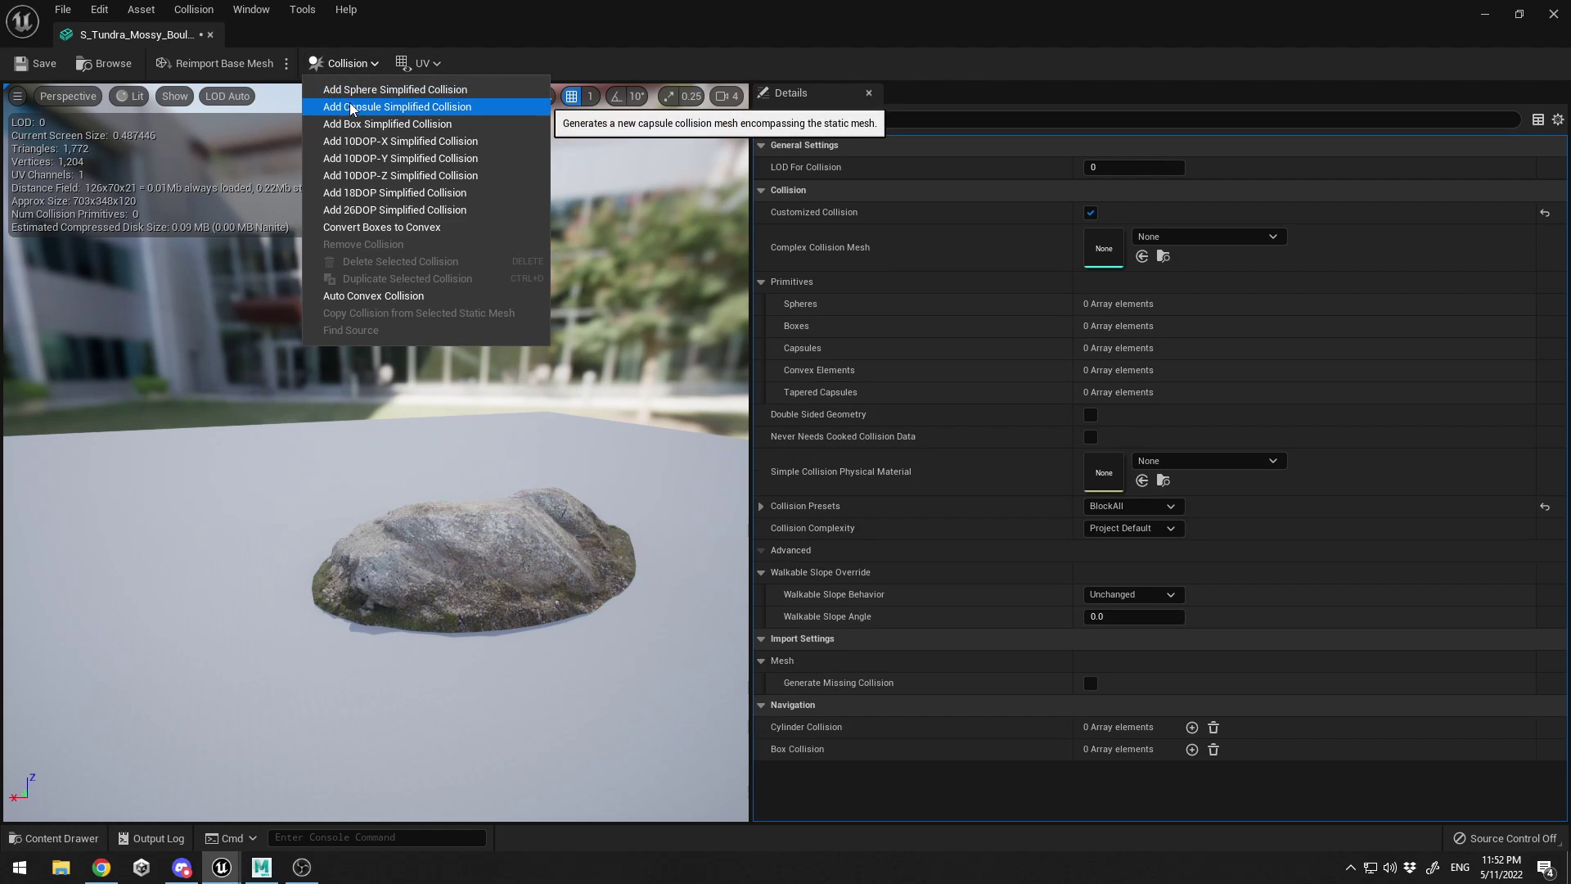
pyautogui.click(381, 133)
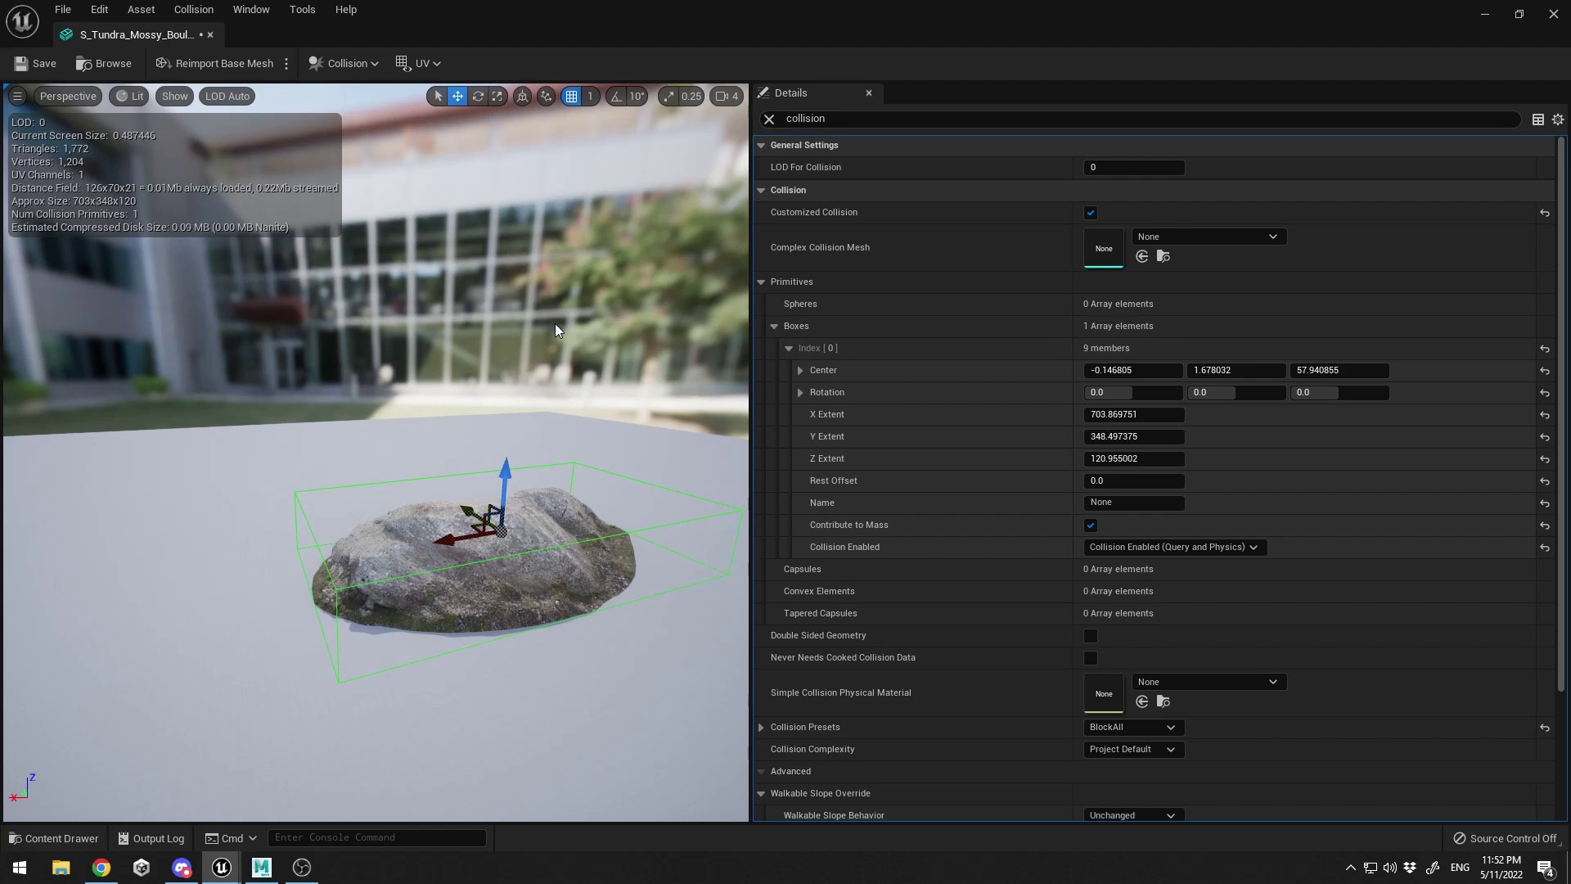
pyautogui.hotkey('ctrl', 'z')
# Try an 18DOP simplified collision on the boulder, inspect its fit around the rock, and undo it
pyautogui.click(344, 63)
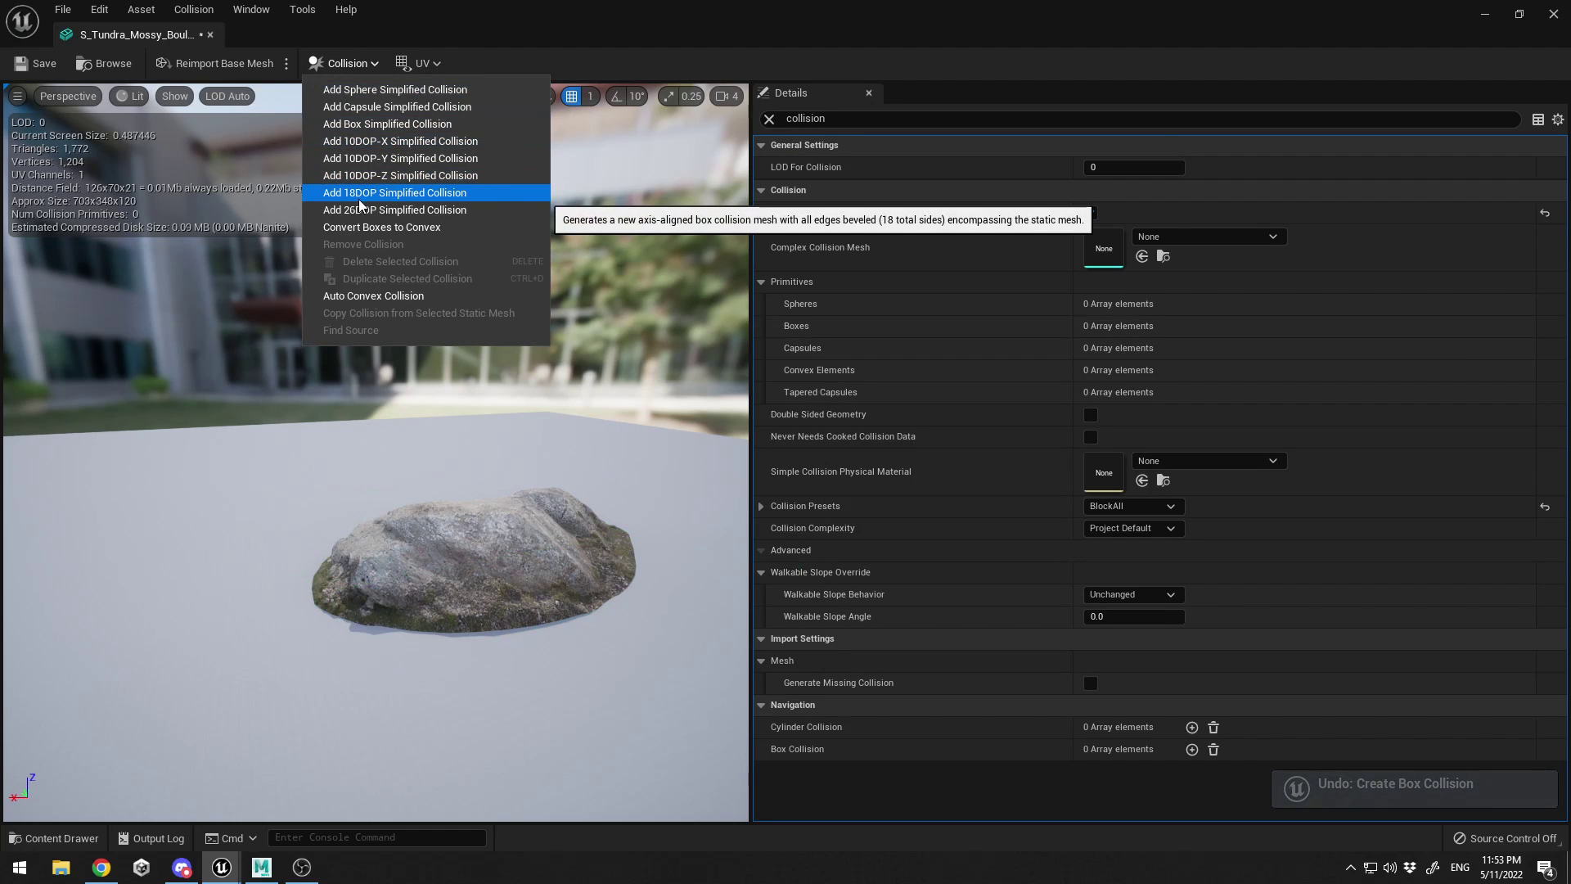
pyautogui.click(414, 198)
pyautogui.keyDown('alt'); pyautogui.moveTo(438, 372); pyautogui.dragTo(799, 414); pyautogui.keyUp('alt')
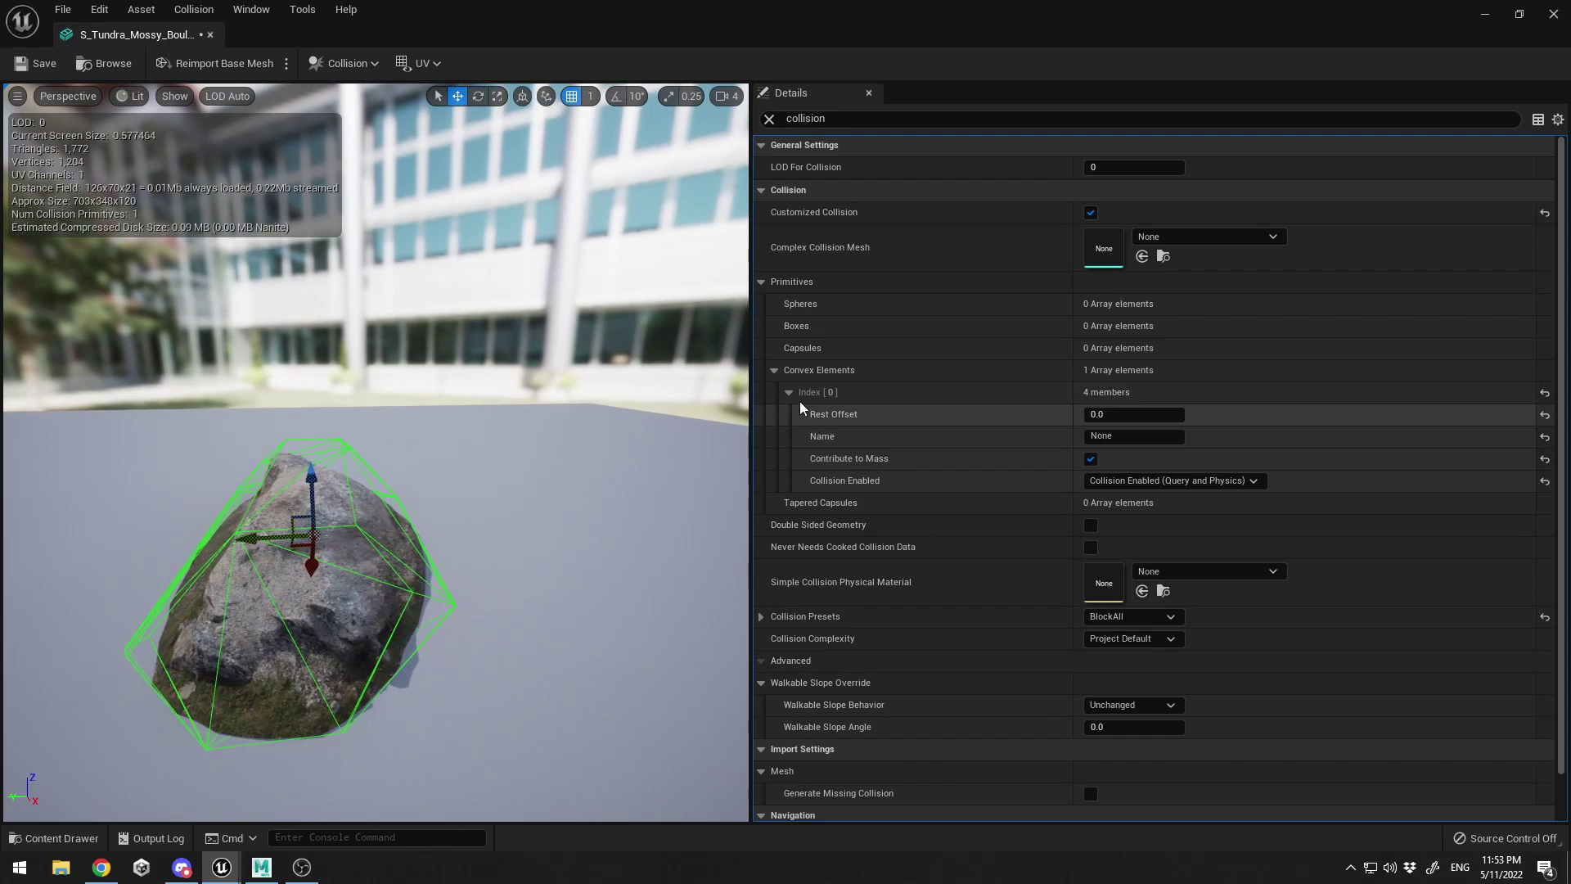
pyautogui.keyDown('alt'); pyautogui.moveTo(452, 458); pyautogui.dragTo(458, 561); pyautogui.keyUp('alt')
pyautogui.moveTo(330, 546); pyautogui.dragTo(422, 377)
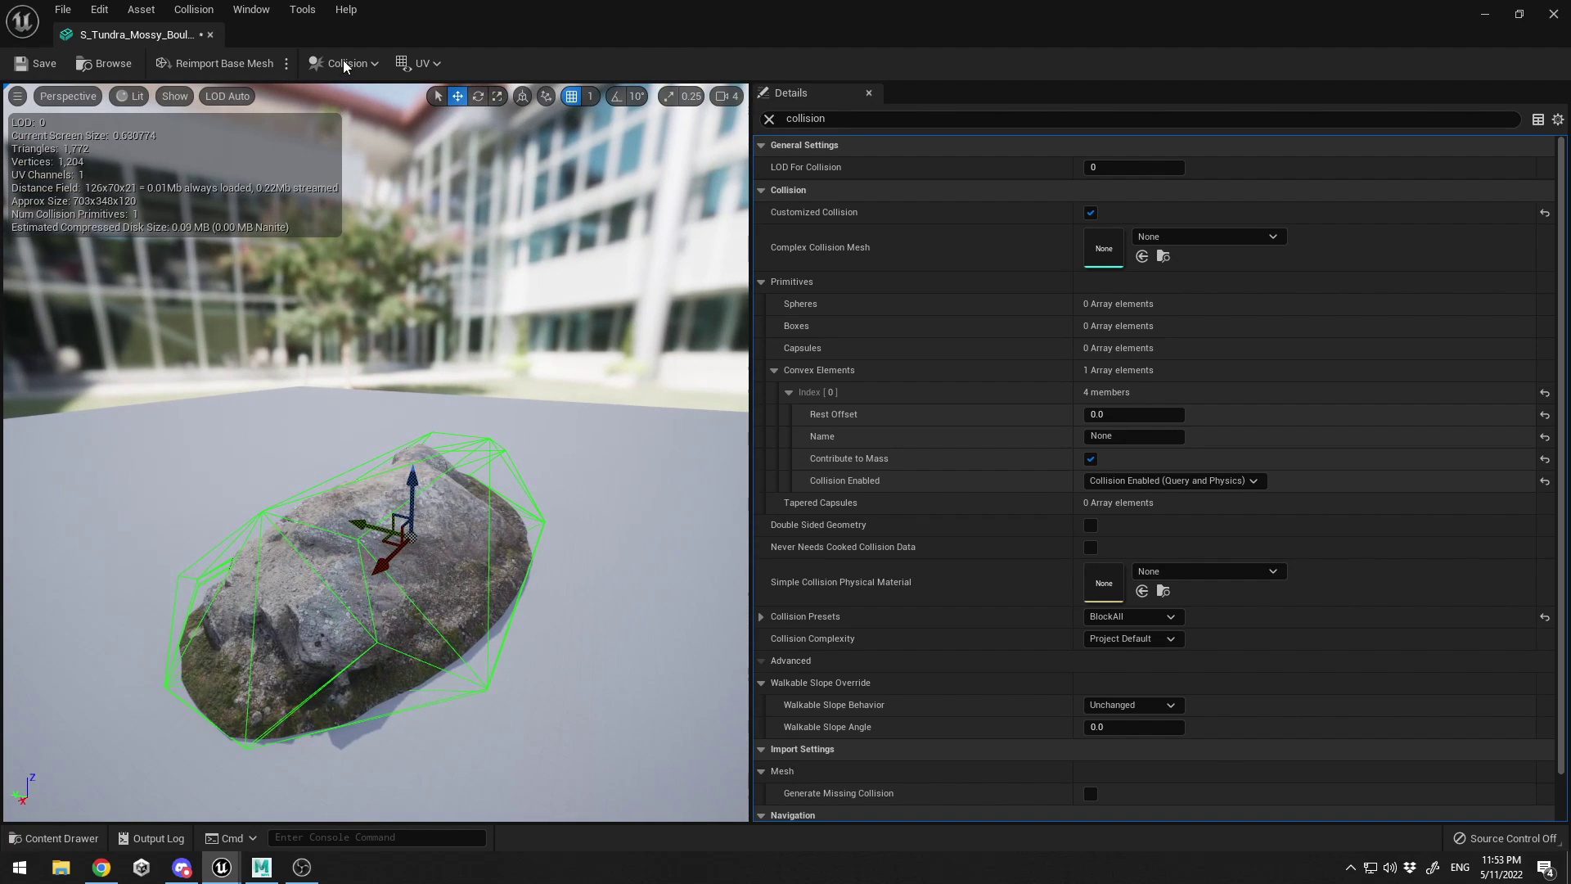
pyautogui.hotkey('ctrl', 'z')
# Add a 26DOP simplified collision to the boulder mesh and inspect its fit from several sides
pyautogui.click(344, 64)
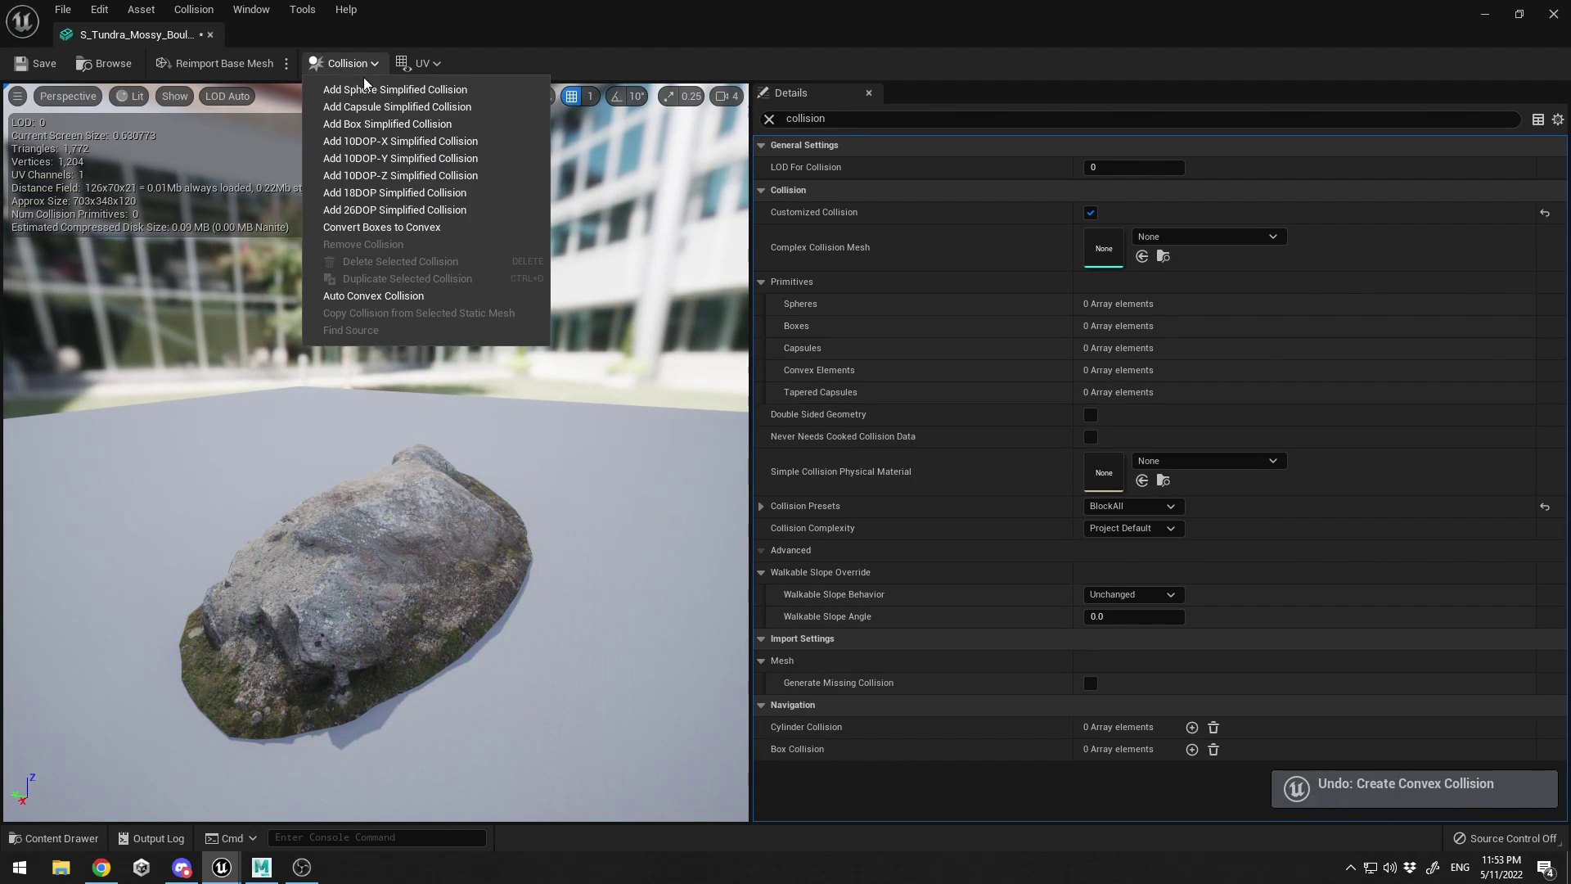
pyautogui.click(423, 210)
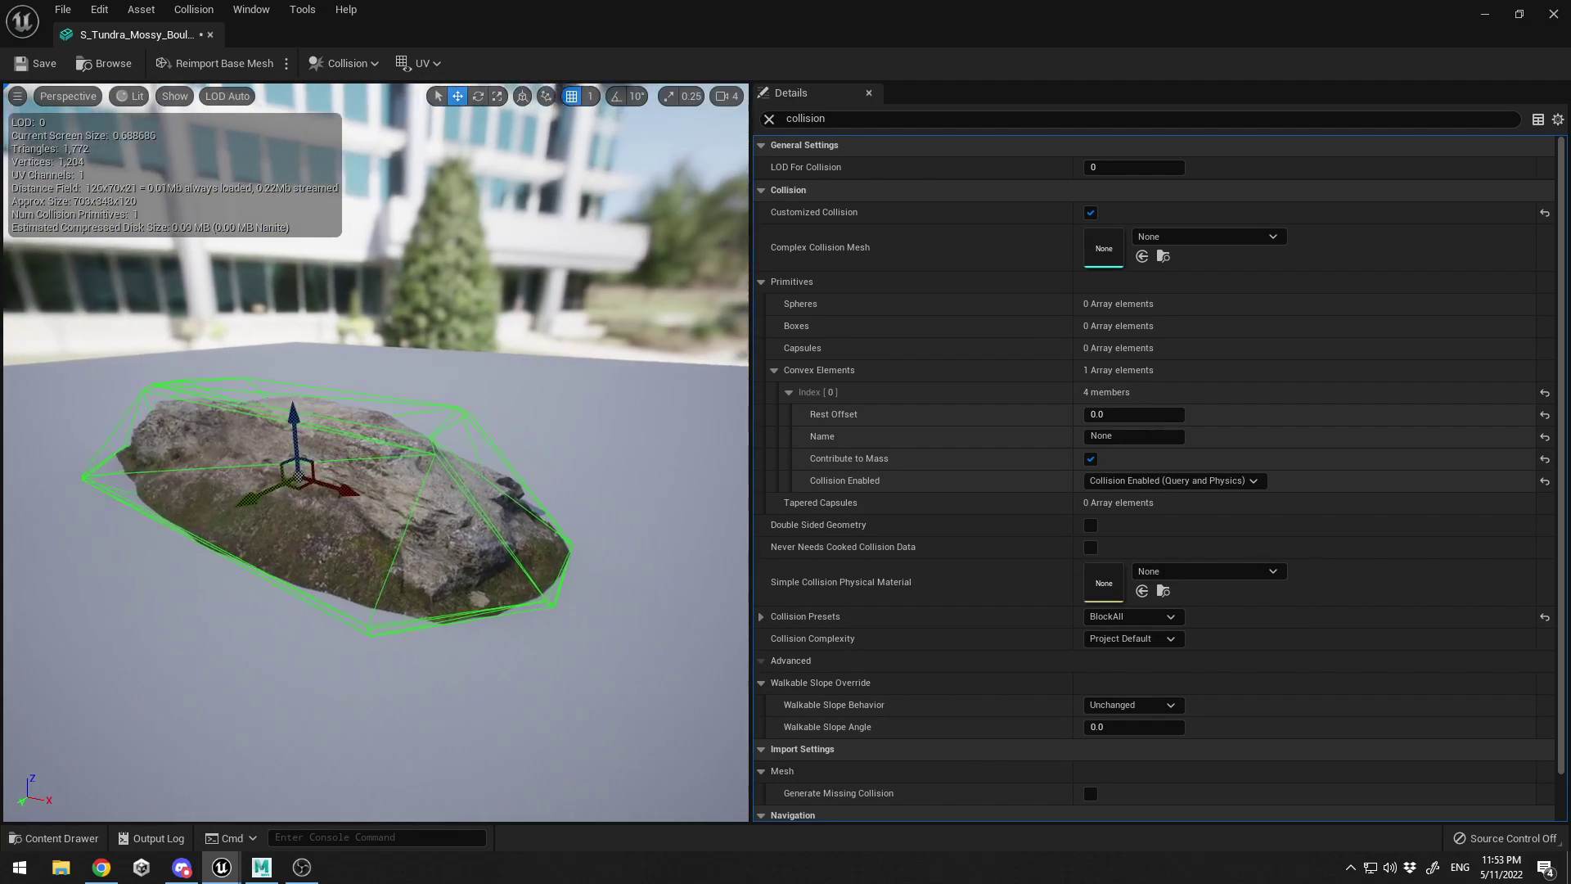
pyautogui.moveTo(491, 451); pyautogui.dragTo(212, 442, button='right')
pyautogui.moveTo(460, 567); pyautogui.dragTo(572, 572)
pyautogui.moveTo(493, 488); pyautogui.dragTo(456, 431)
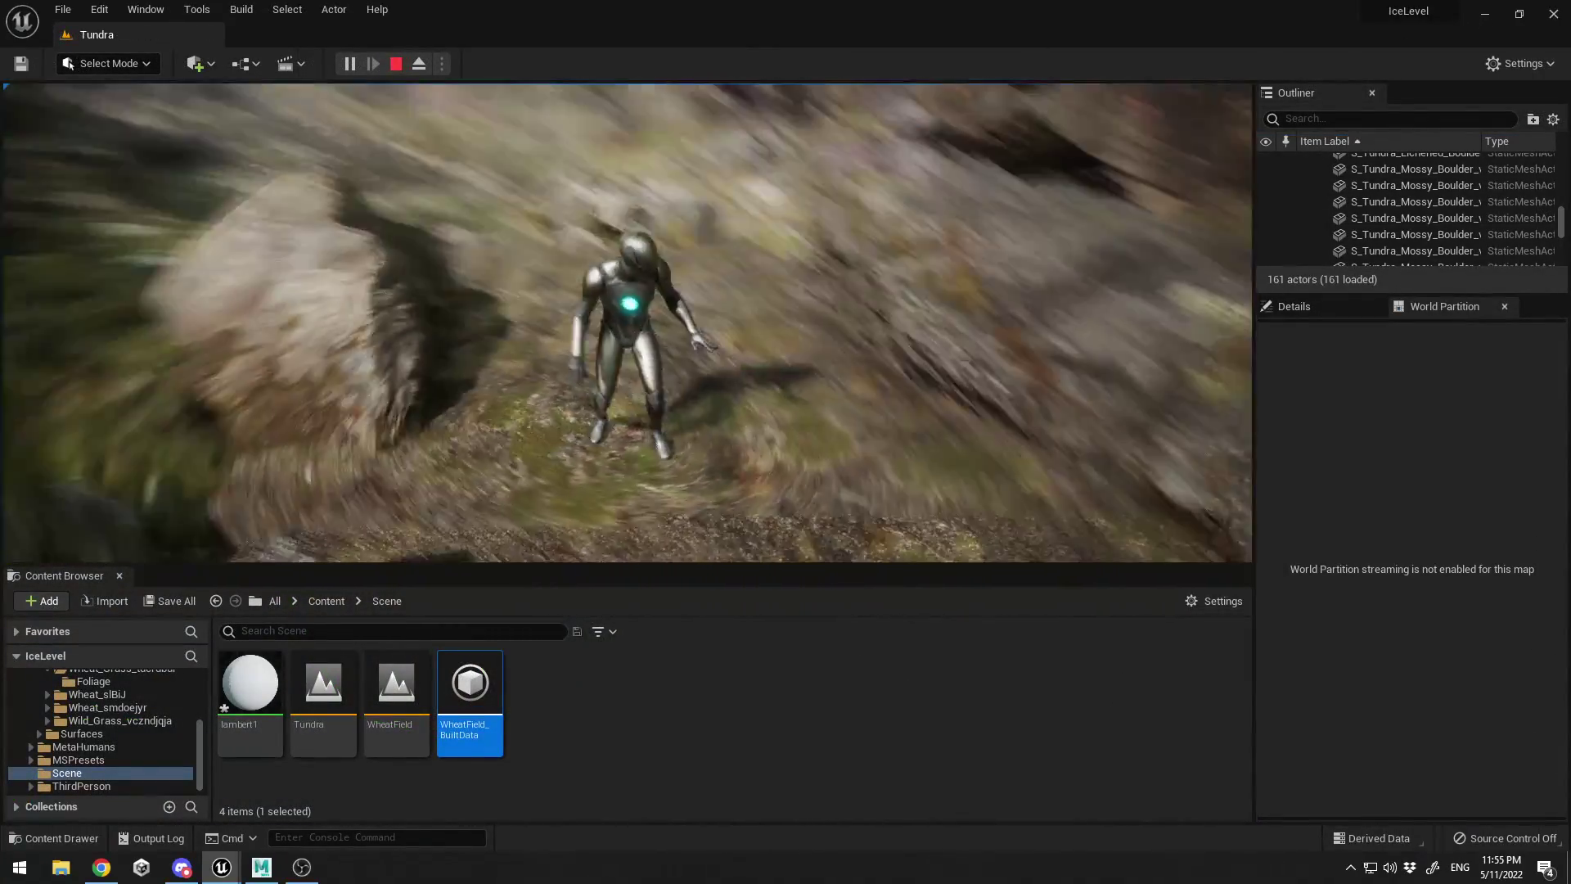
# Run and jump the character around and onto the boulder to test its 26DOP collision, and stop playing
pyautogui.press('w')
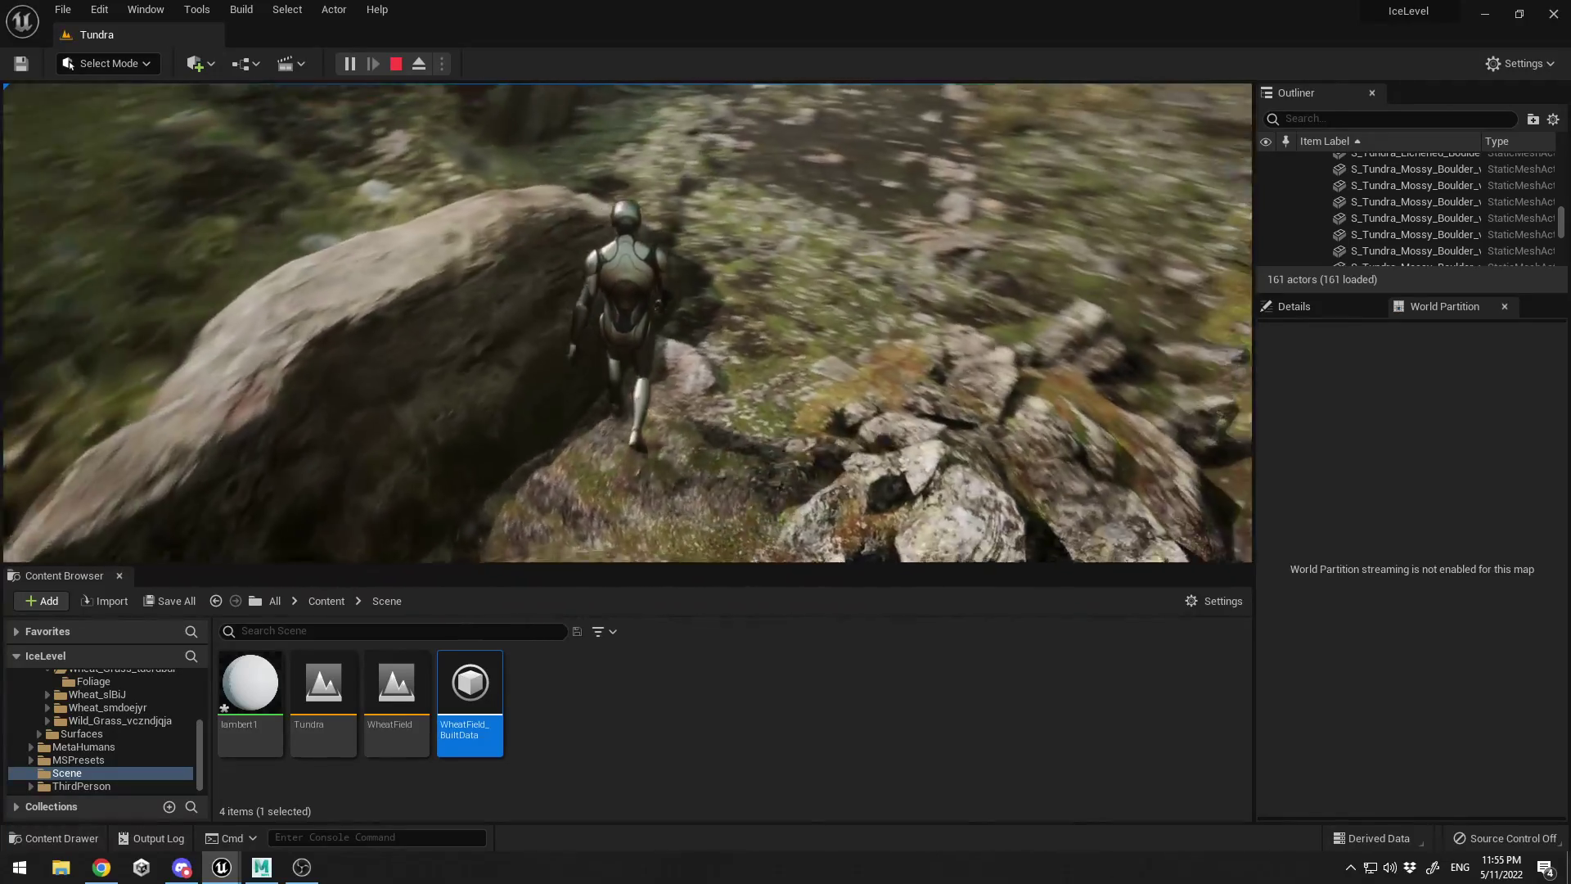
pyautogui.press('w')
pyautogui.press('space')
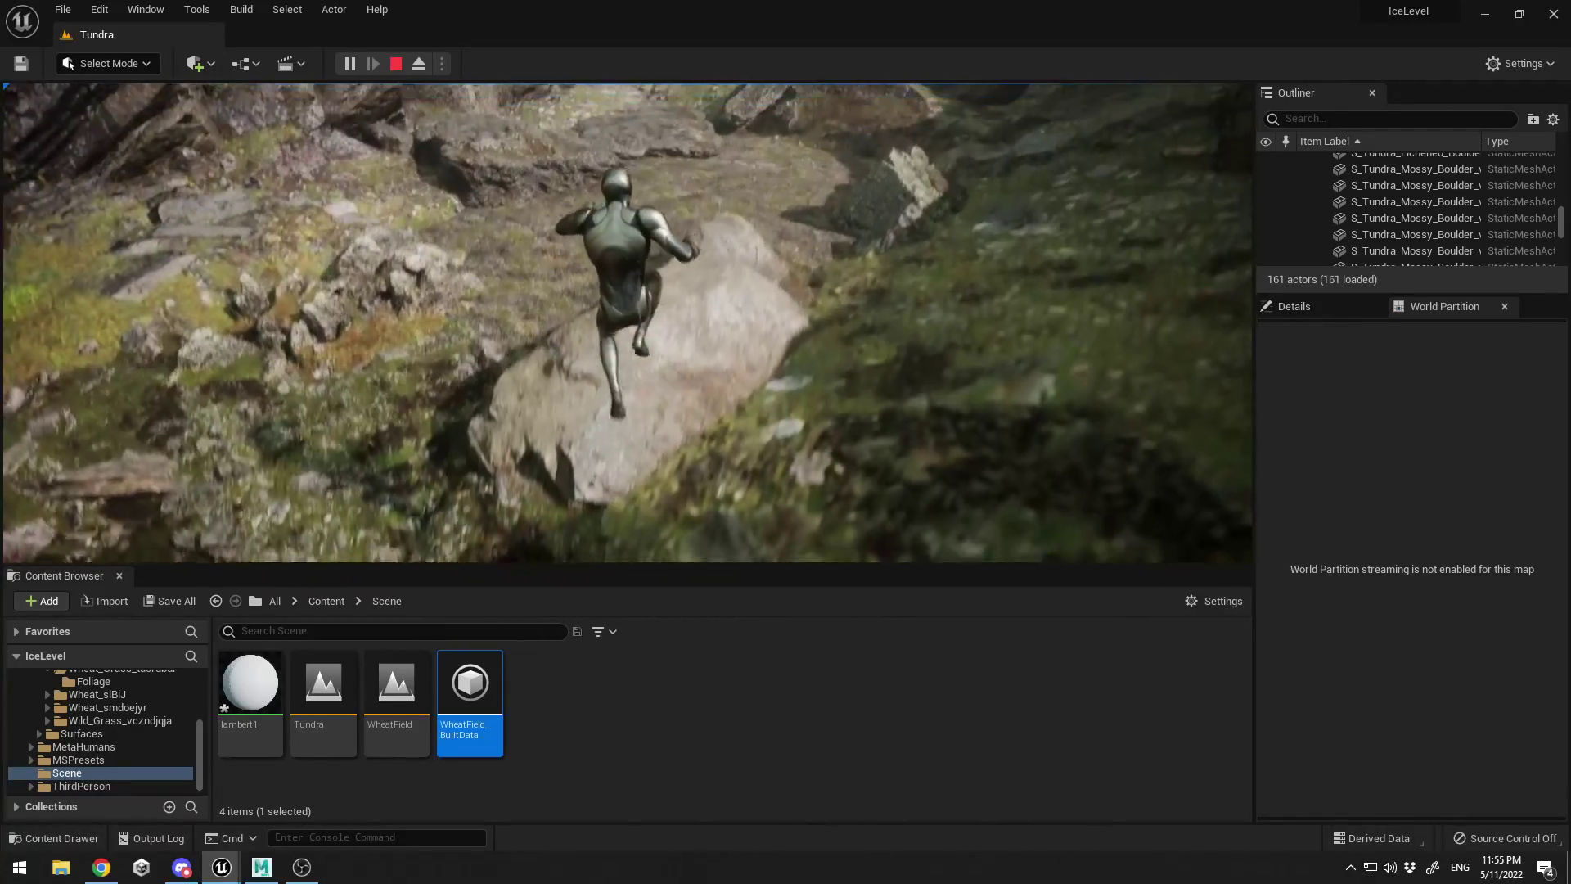
pyautogui.press('w')
pyautogui.press('space')
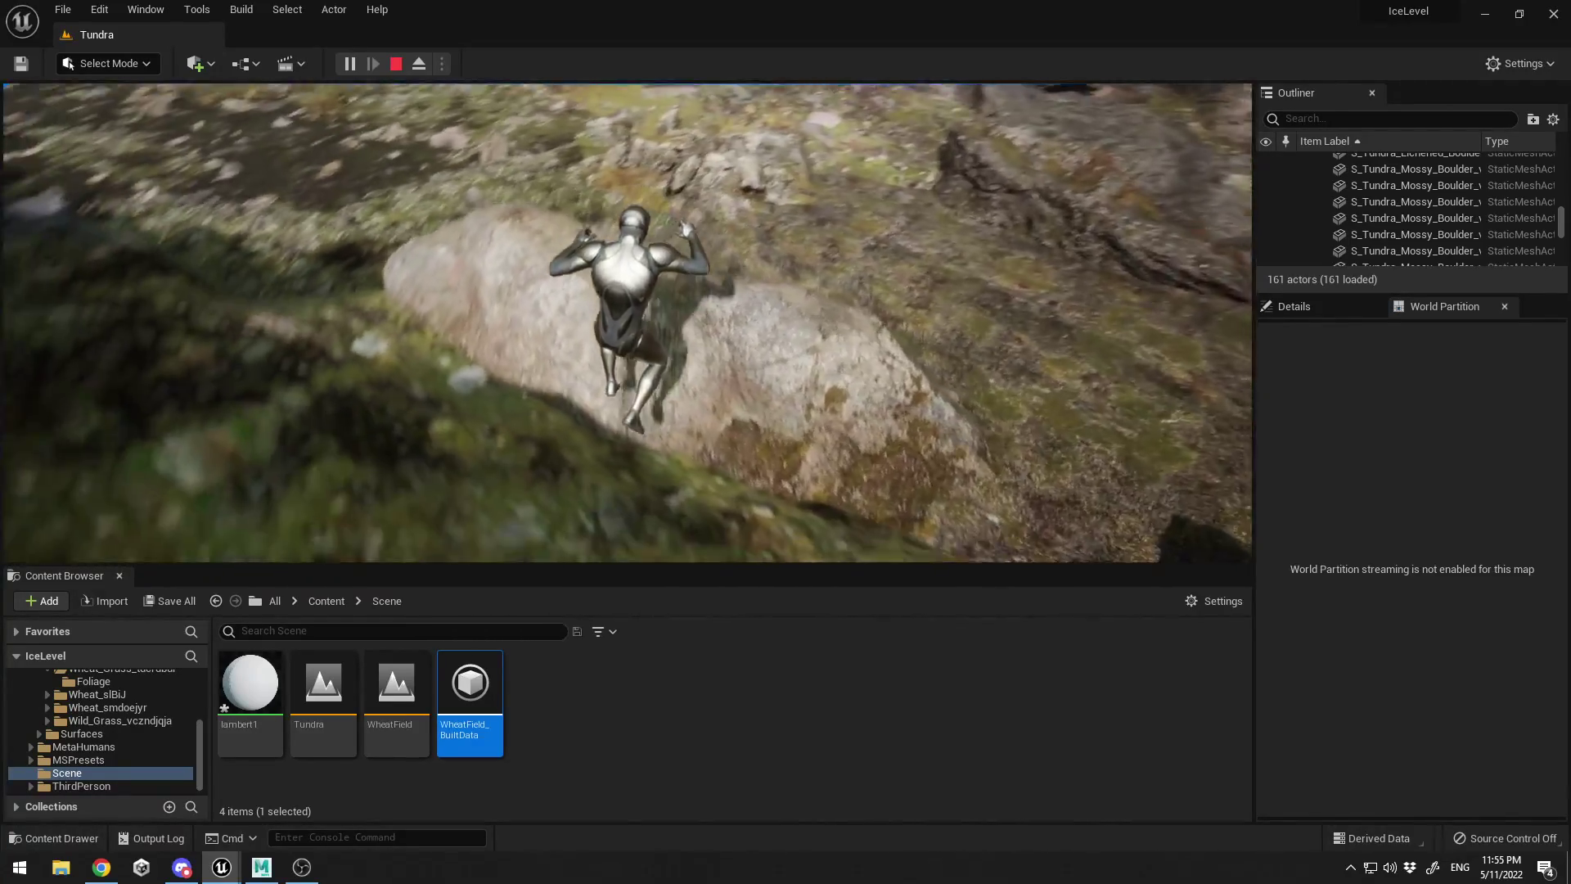
pyautogui.press('w')
pyautogui.press('space')
pyautogui.press('space')
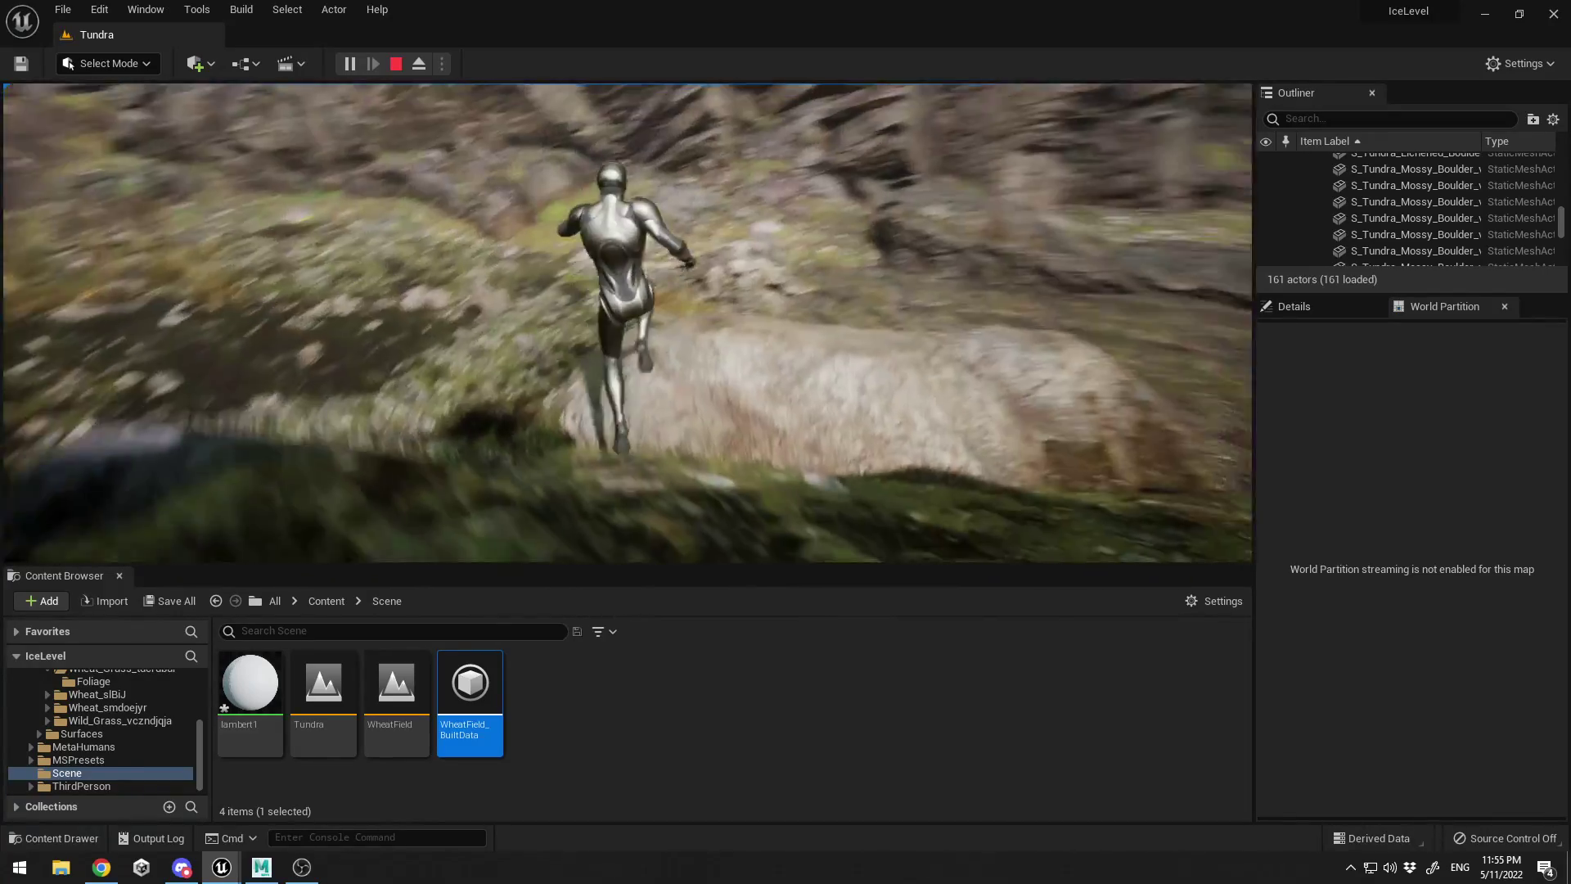
pyautogui.press('w')
pyautogui.press('space')
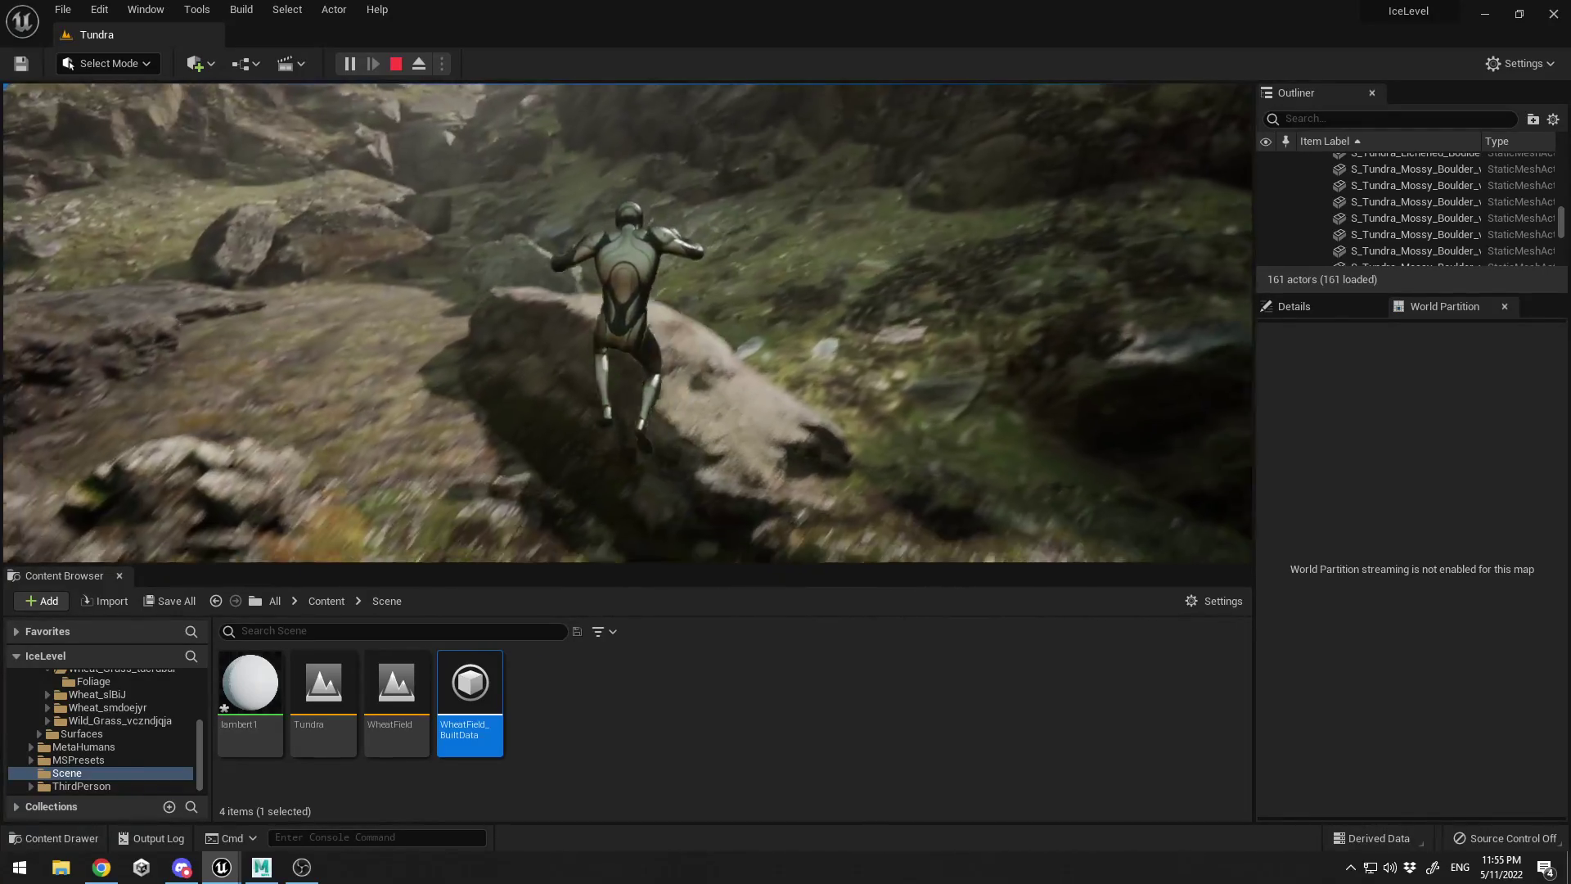
pyautogui.press('w')
pyautogui.press('space')
pyautogui.press('space')
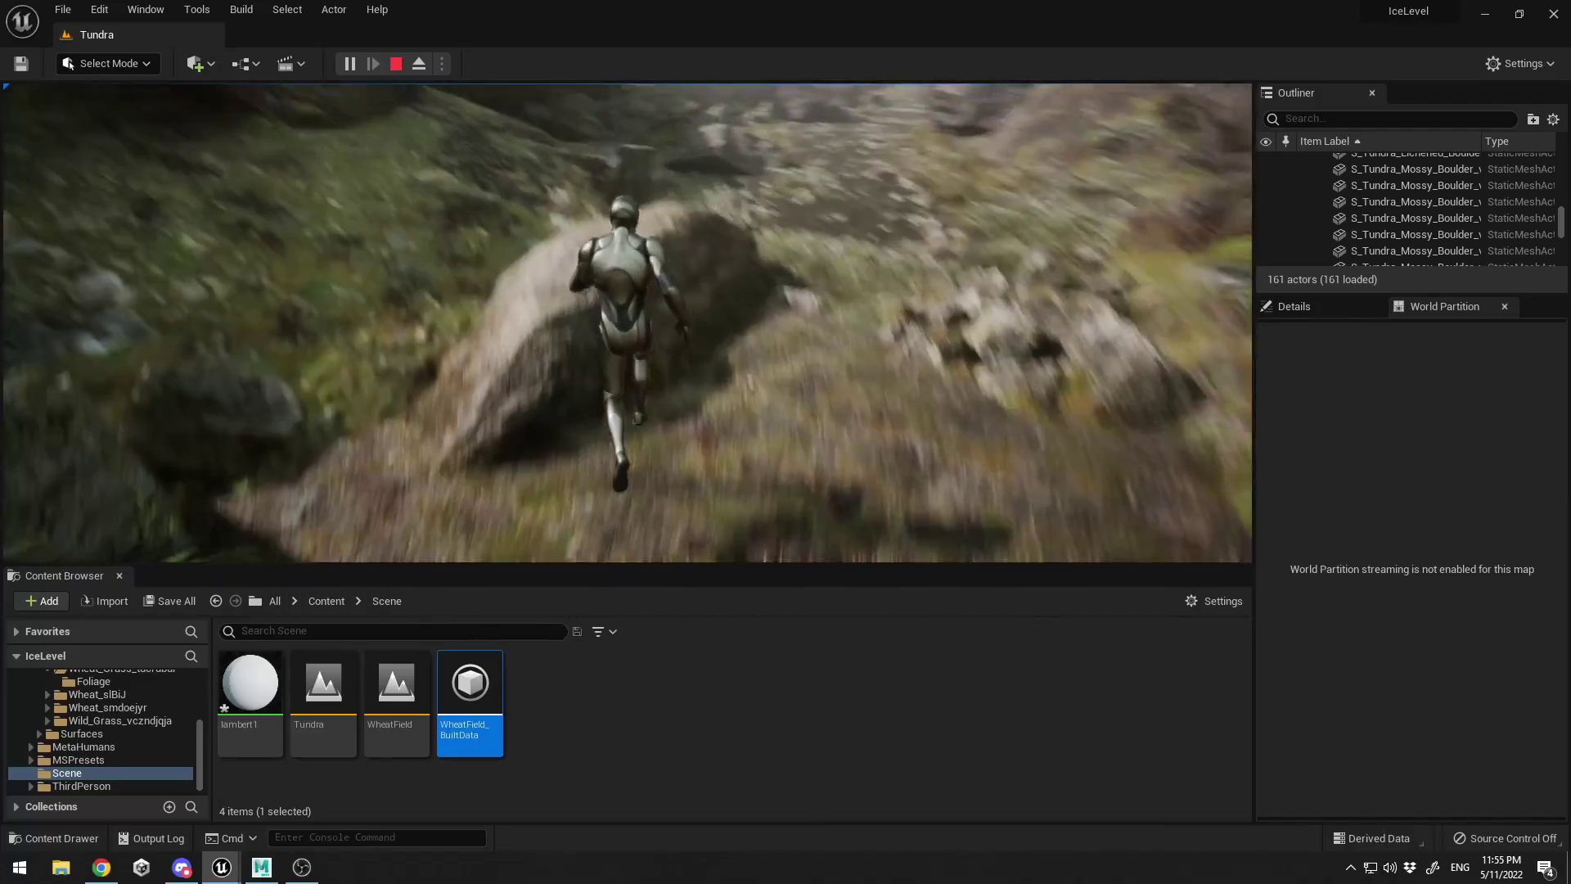
pyautogui.press('w')
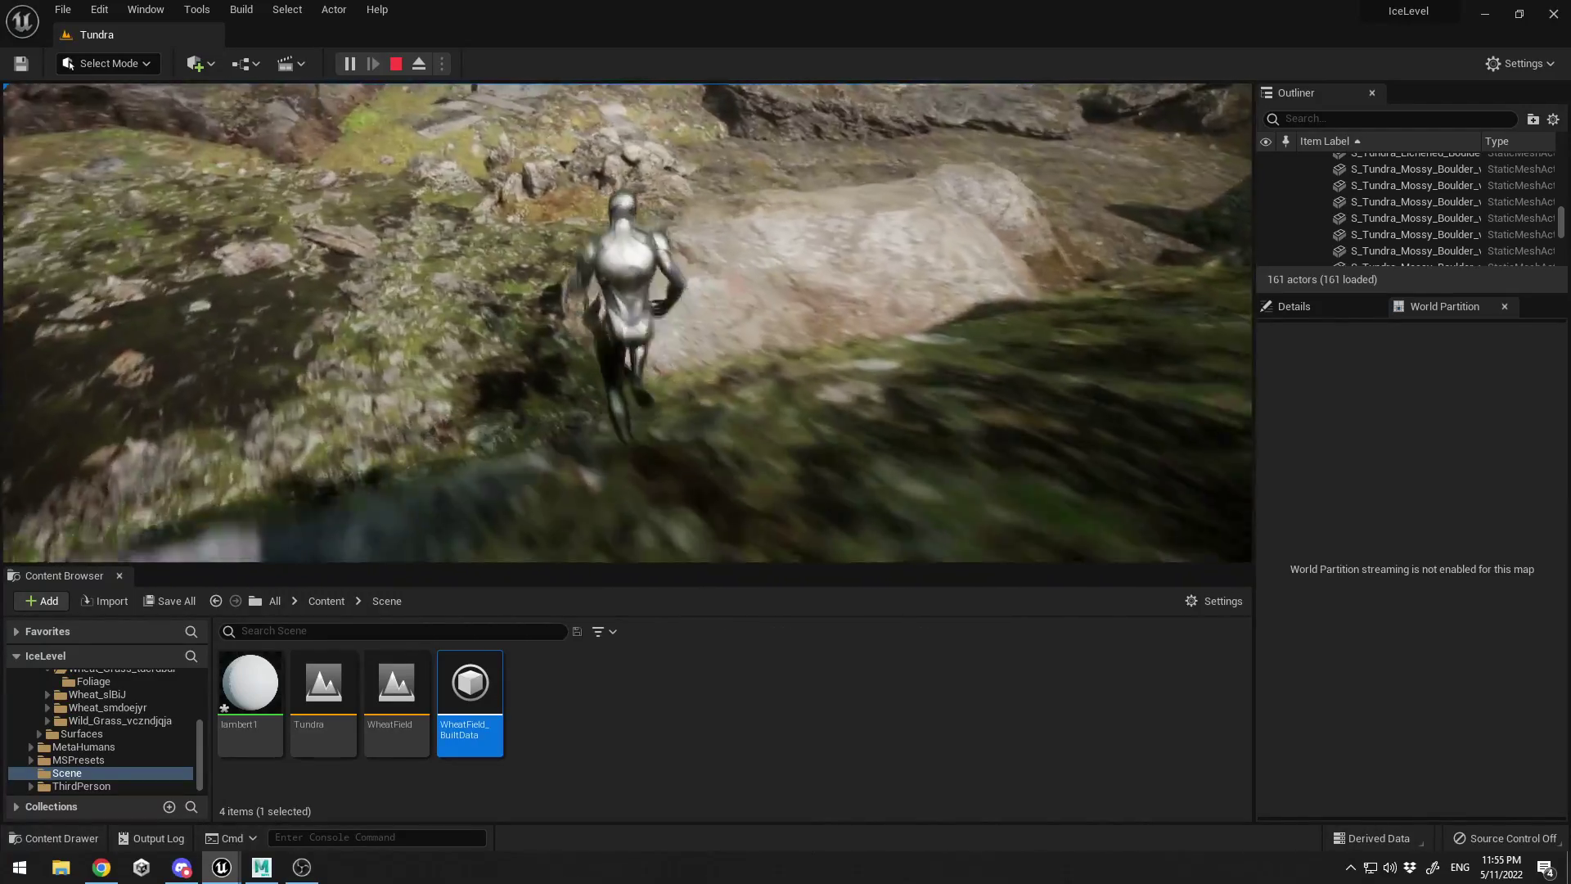
pyautogui.press('space')
pyautogui.press('Escape')
# Open the boulder's mesh from the level and remove its existing simplified collision
pyautogui.doubleClick(849, 231)
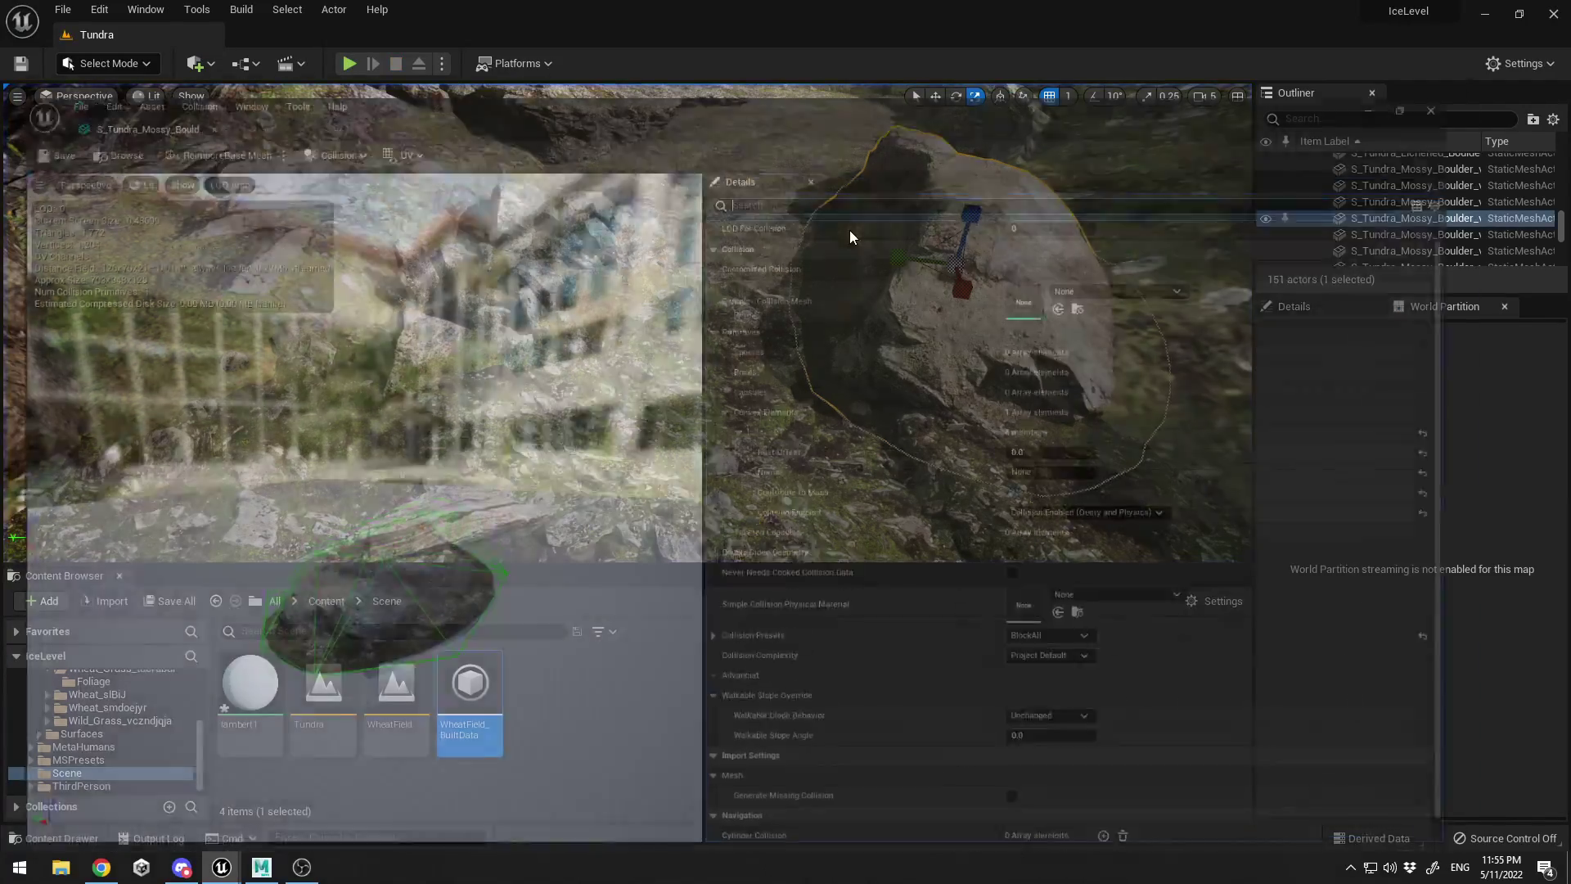
pyautogui.moveTo(335, 370); pyautogui.dragTo(508, 376, button='right')
pyautogui.press('a')
pyautogui.click(351, 68)
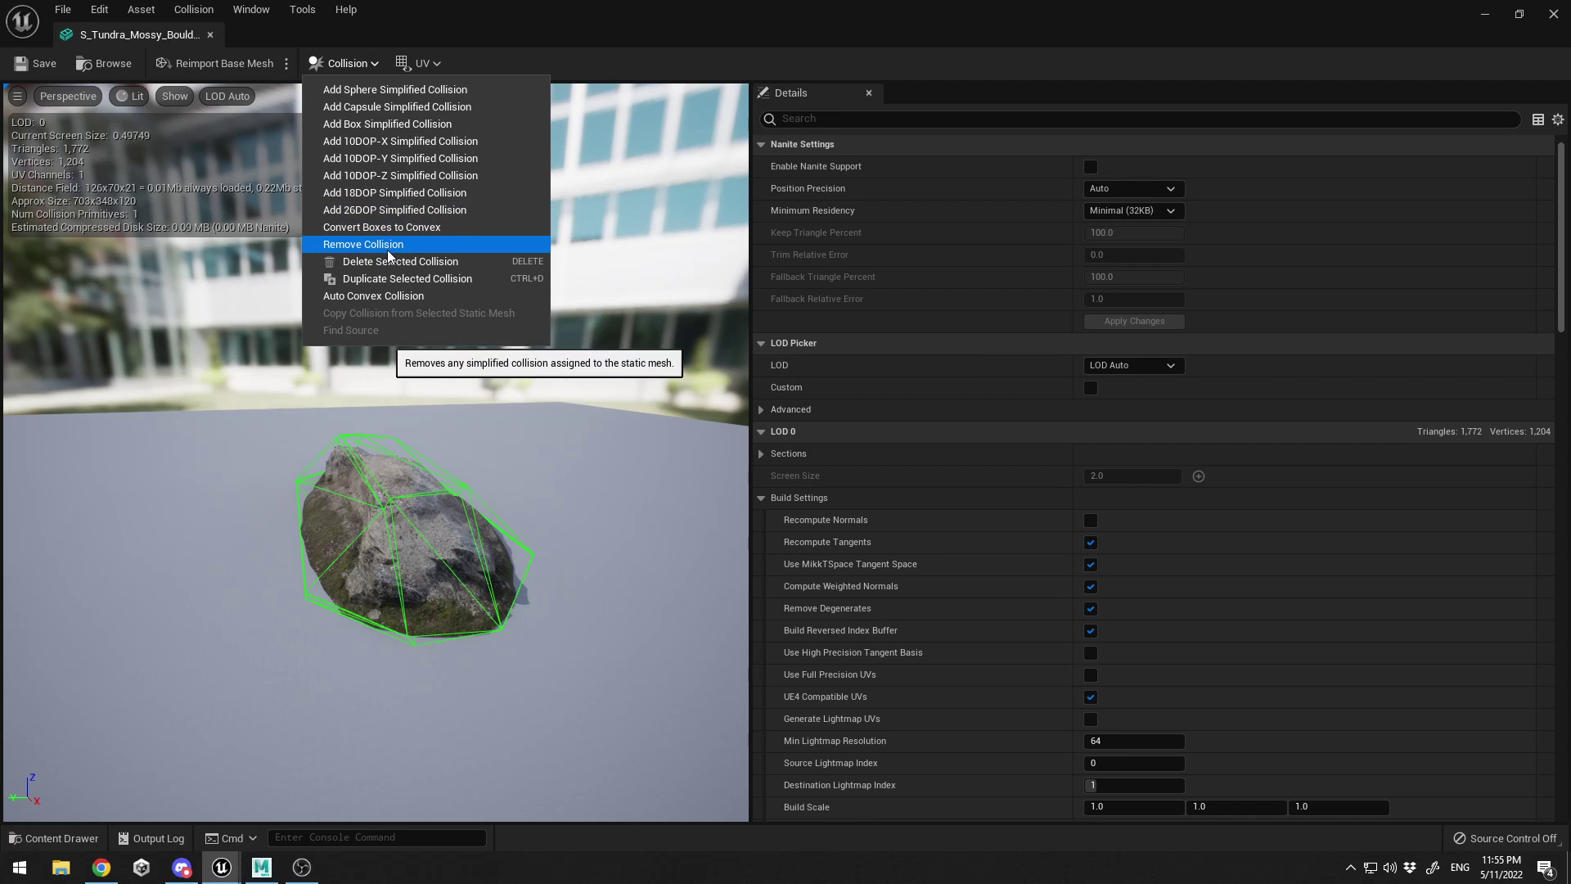
pyautogui.click(363, 245)
# Generate an auto convex collision with hull count 4, max hull verts 16 and hull precision 100000, and inspect it around the boulder
pyautogui.click(333, 67)
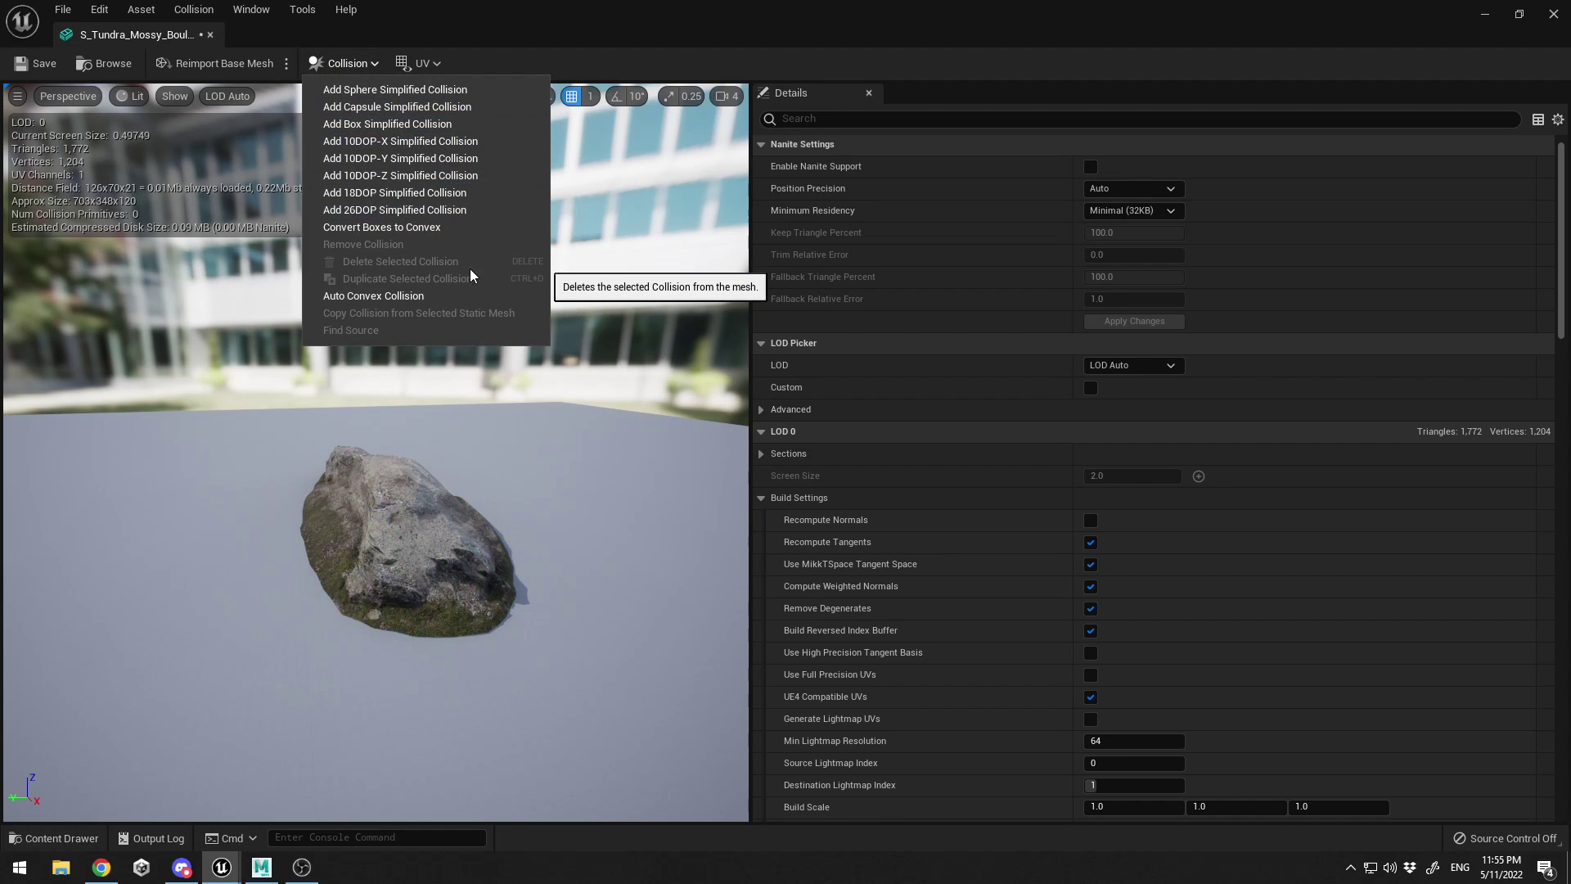
pyautogui.click(388, 297)
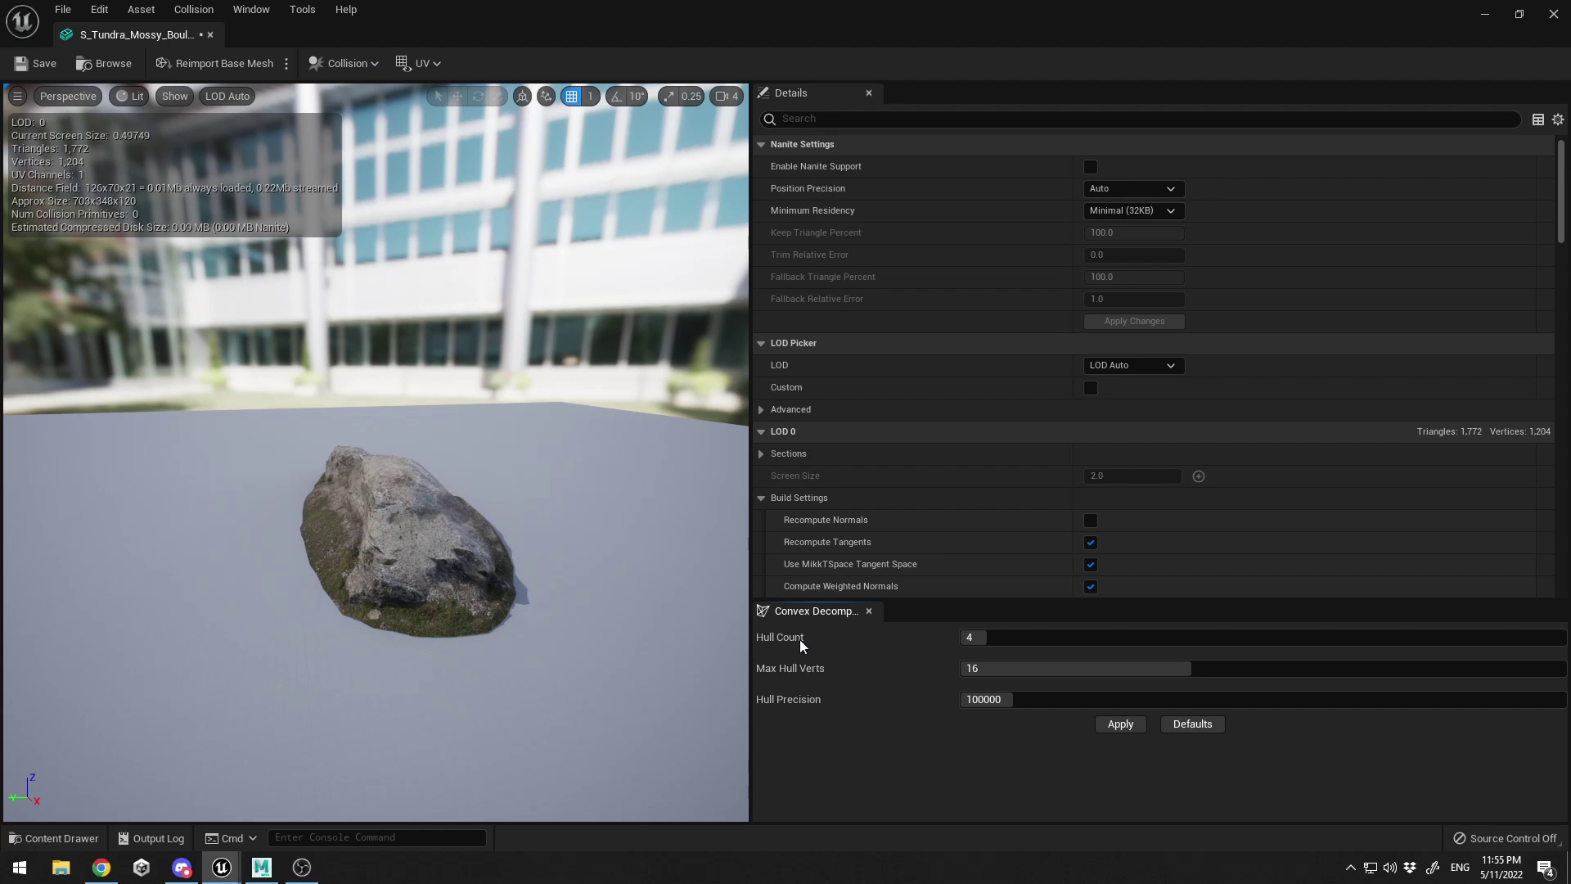
pyautogui.moveTo(366, 479)
pyautogui.keyDown('alt'); pyautogui.mouseDown()
pyautogui.moveTo(209, 479)
pyautogui.moveTo(384, 491)
pyautogui.mouseUp(); pyautogui.keyUp('alt')
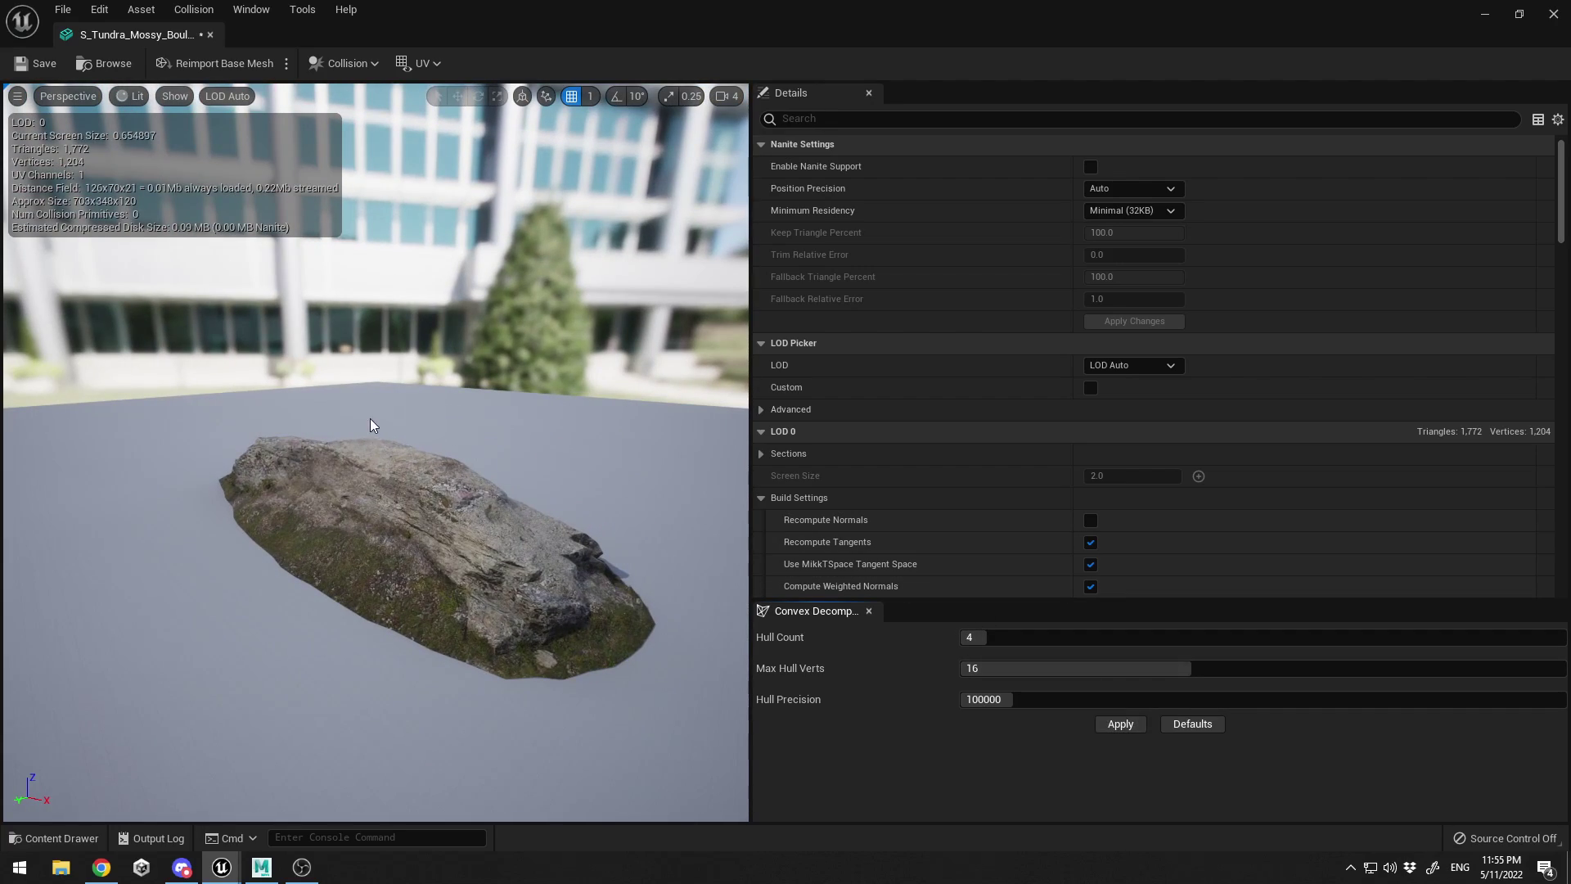
pyautogui.keyDown('alt'); pyautogui.moveTo(458, 433); pyautogui.dragTo(196, 434); pyautogui.keyUp('alt')
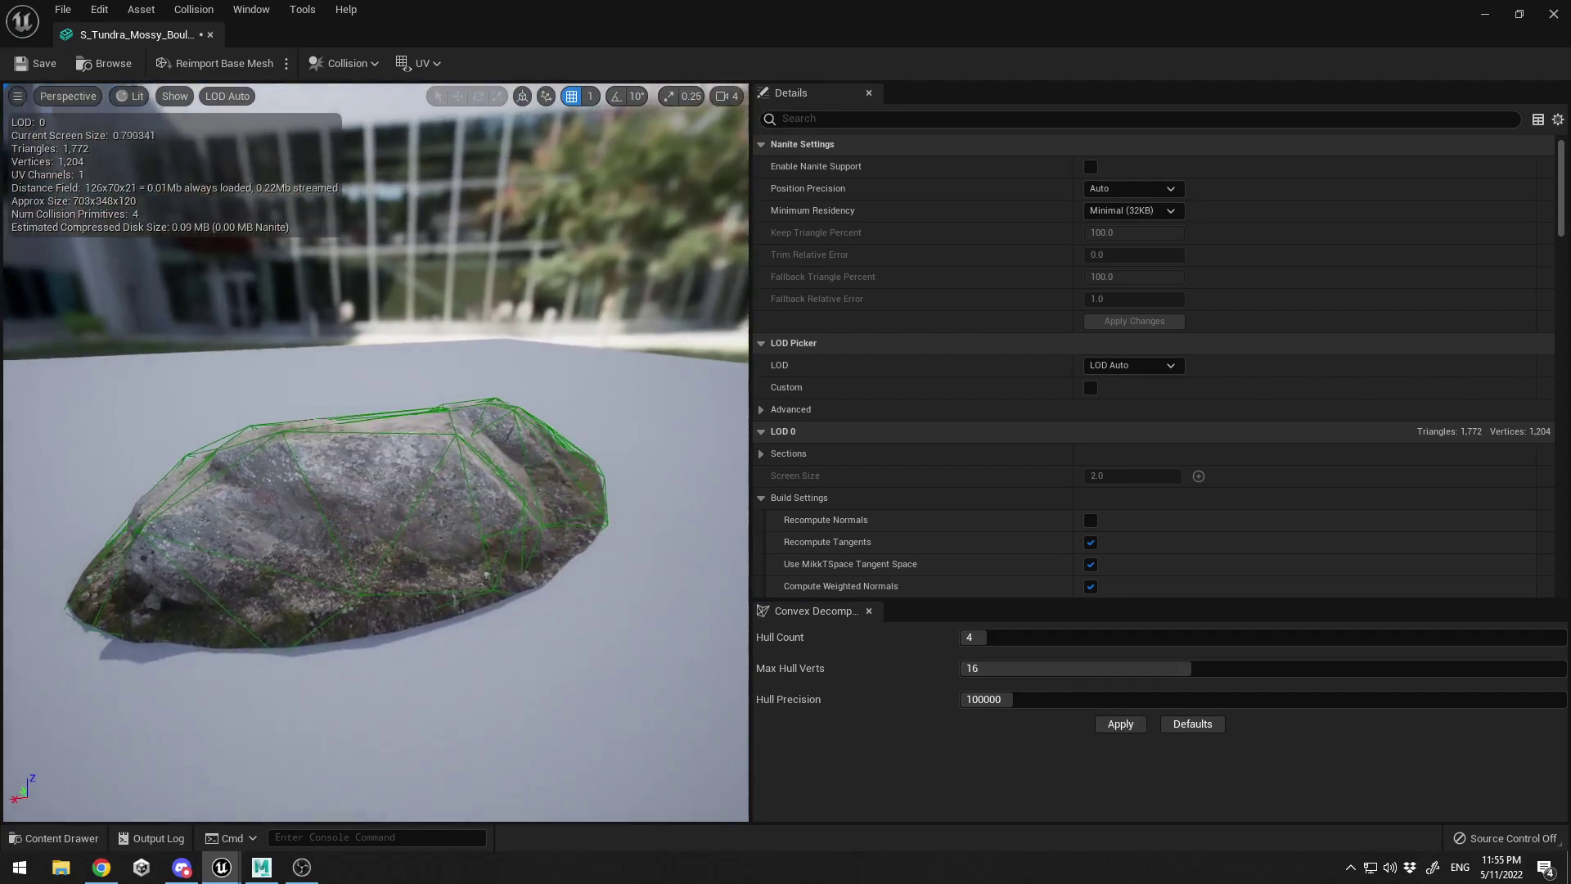
pyautogui.keyDown('alt'); pyautogui.moveTo(458, 434); pyautogui.dragTo(524, 434, button='right'); pyautogui.keyUp('alt')
pyautogui.keyDown('alt'); pyautogui.moveTo(351, 389); pyautogui.dragTo(278, 389, button='right'); pyautogui.keyUp('alt')
pyautogui.keyDown('alt'); pyautogui.moveTo(352, 390); pyautogui.dragTo(410, 389); pyautogui.keyUp('alt')
pyautogui.keyDown('alt'); pyautogui.moveTo(352, 390); pyautogui.dragTo(302, 390, button='right'); pyautogui.keyUp('alt')
pyautogui.keyDown('alt'); pyautogui.moveTo(352, 389); pyautogui.dragTo(433, 390); pyautogui.keyUp('alt')
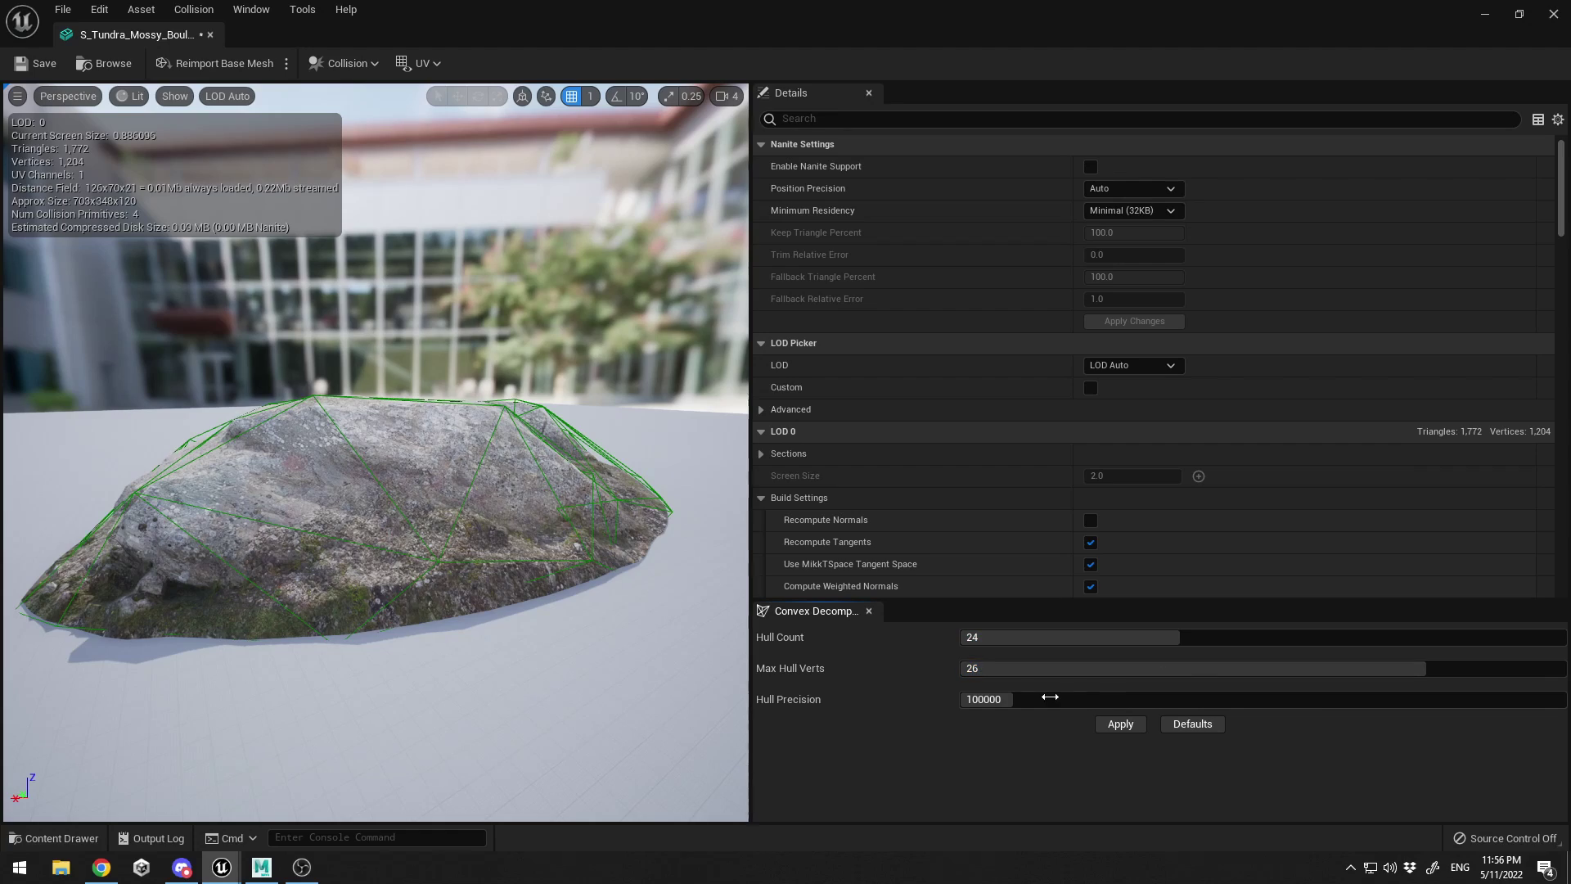
# Generate the boulder's auto convex collision with hull count 24, max hull verts 26 and hull precision 100000, inspect it, and save the mesh
pyautogui.click(1120, 725)
pyautogui.keyDown('alt'); pyautogui.moveTo(483, 438); pyautogui.dragTo(703, 438); pyautogui.keyUp('alt')
pyautogui.moveTo(376, 452); pyautogui.dragTo(638, 450, button='right')
pyautogui.moveTo(622, 524); pyautogui.dragTo(415, 391)
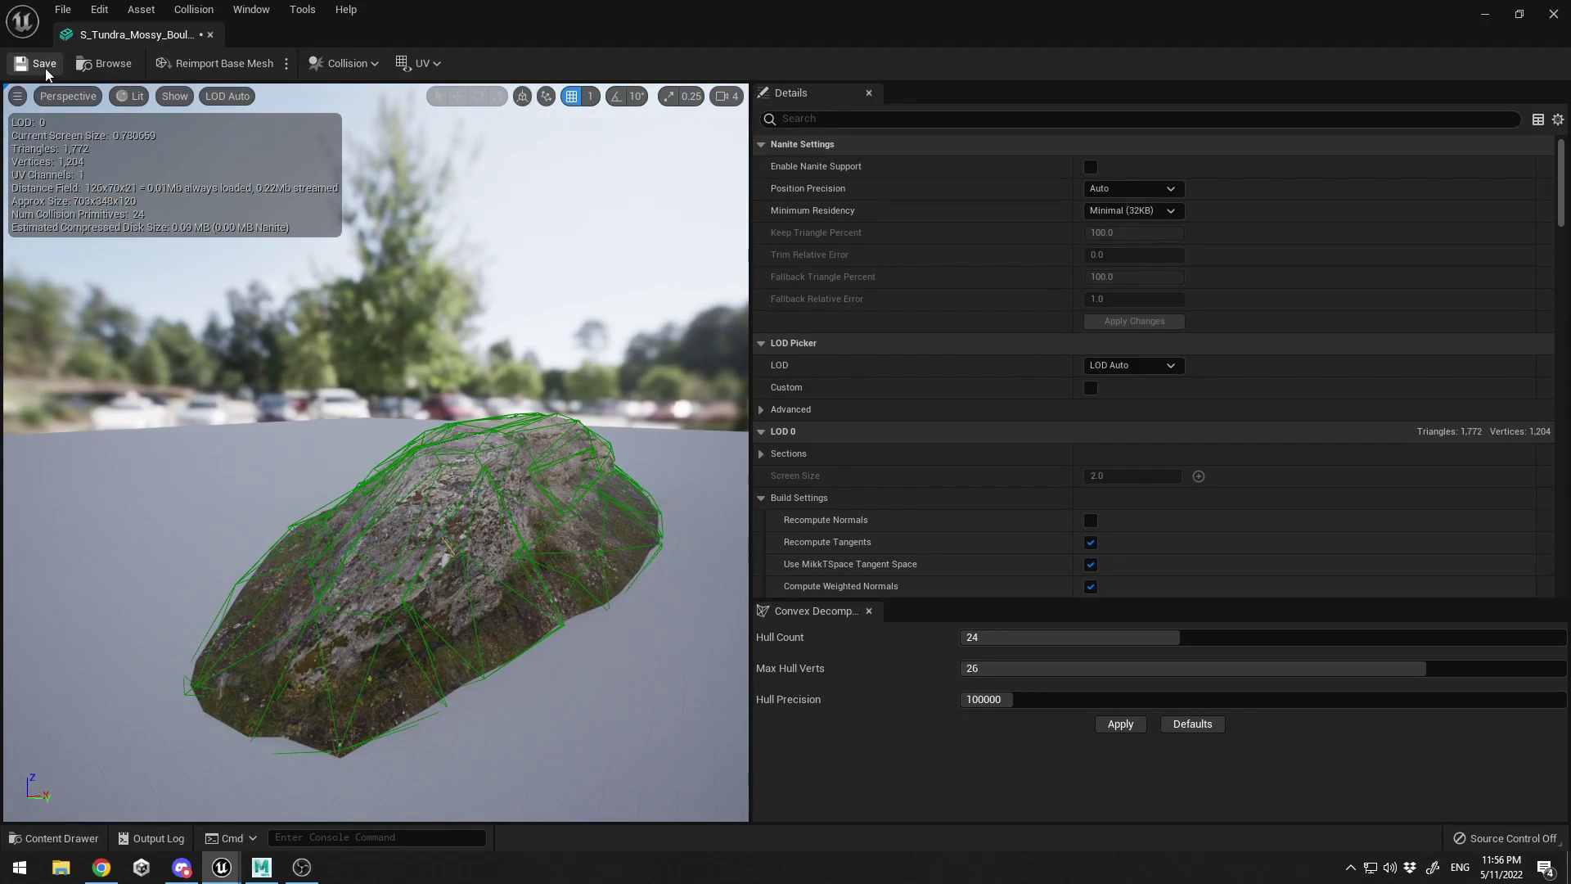
pyautogui.click(1490, 16)
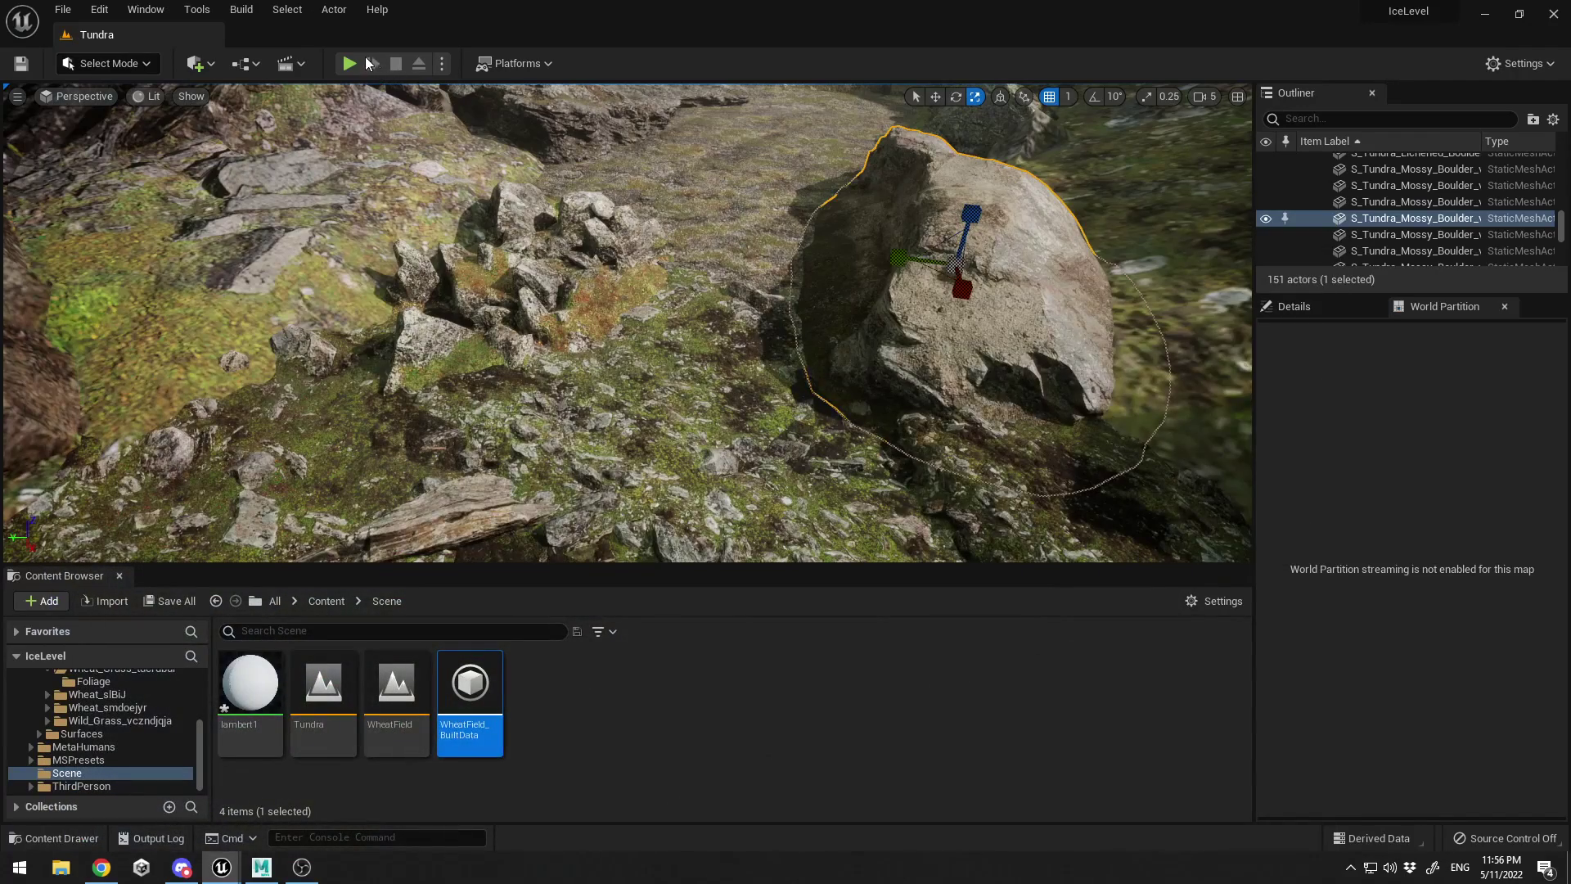
# Play the level, run and jump the character onto and around the boulder to test its convex collision, and stop playing
pyautogui.hotkey('alt', 'p')
pyautogui.press('w')
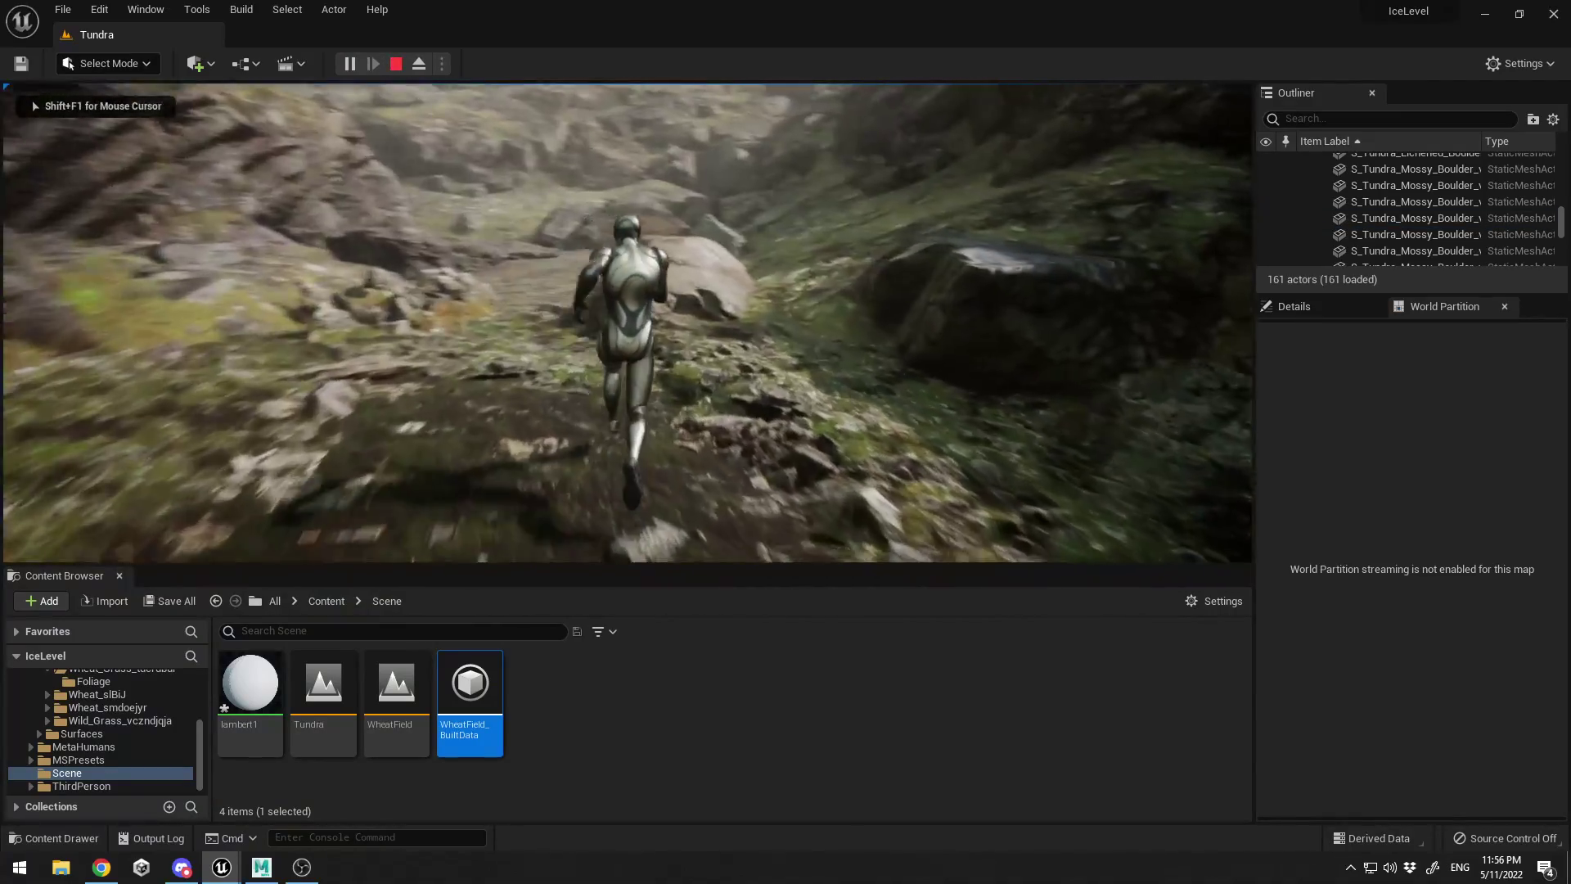
pyautogui.press('space')
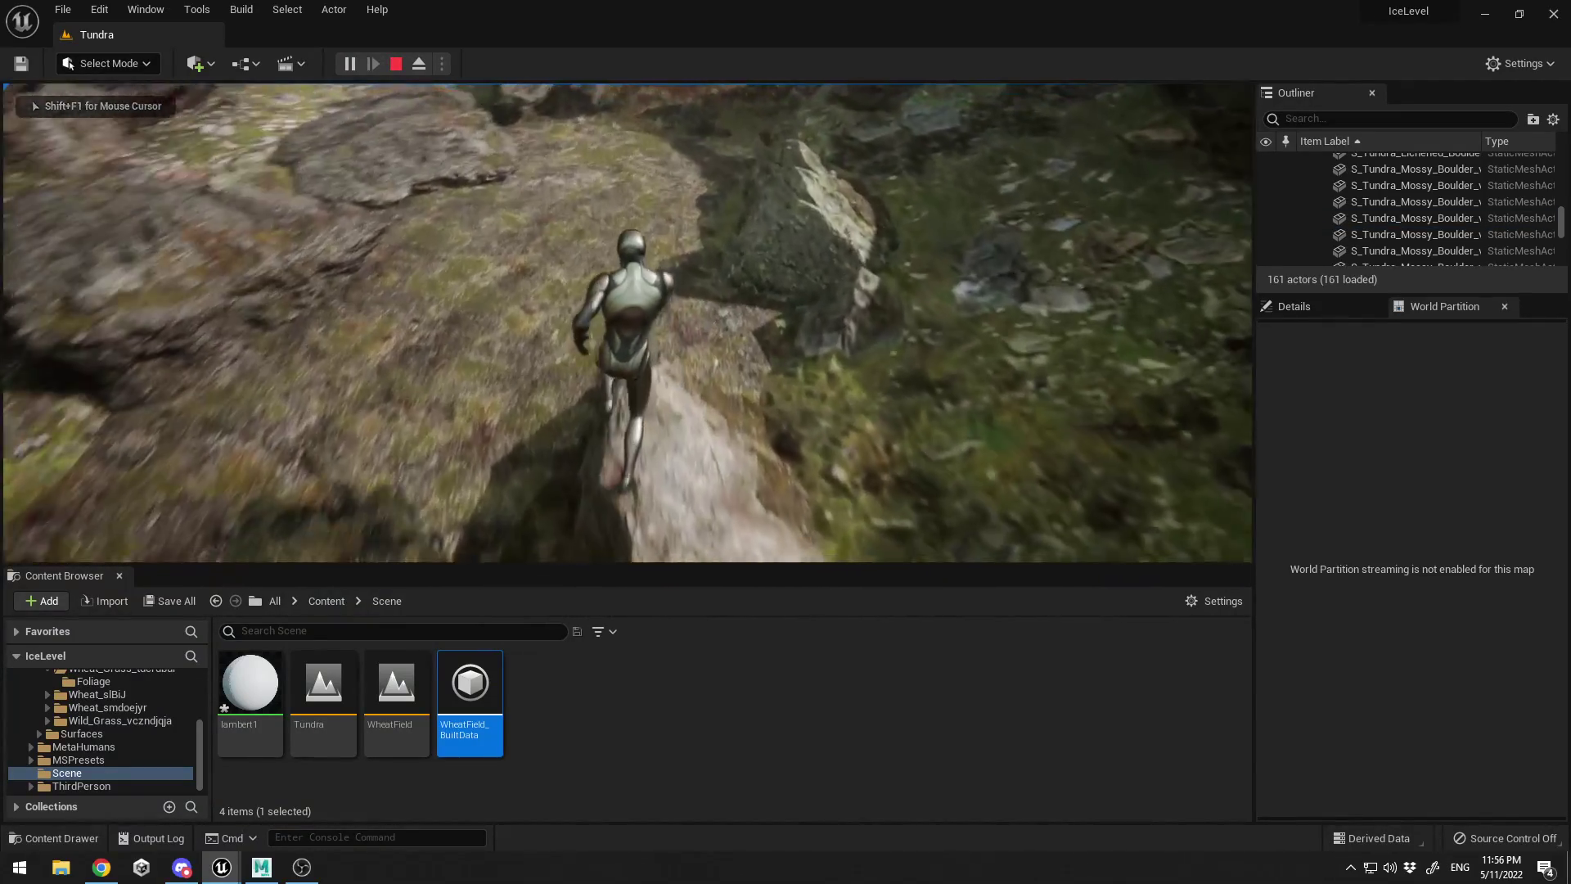
pyautogui.press('w')
pyautogui.press('space')
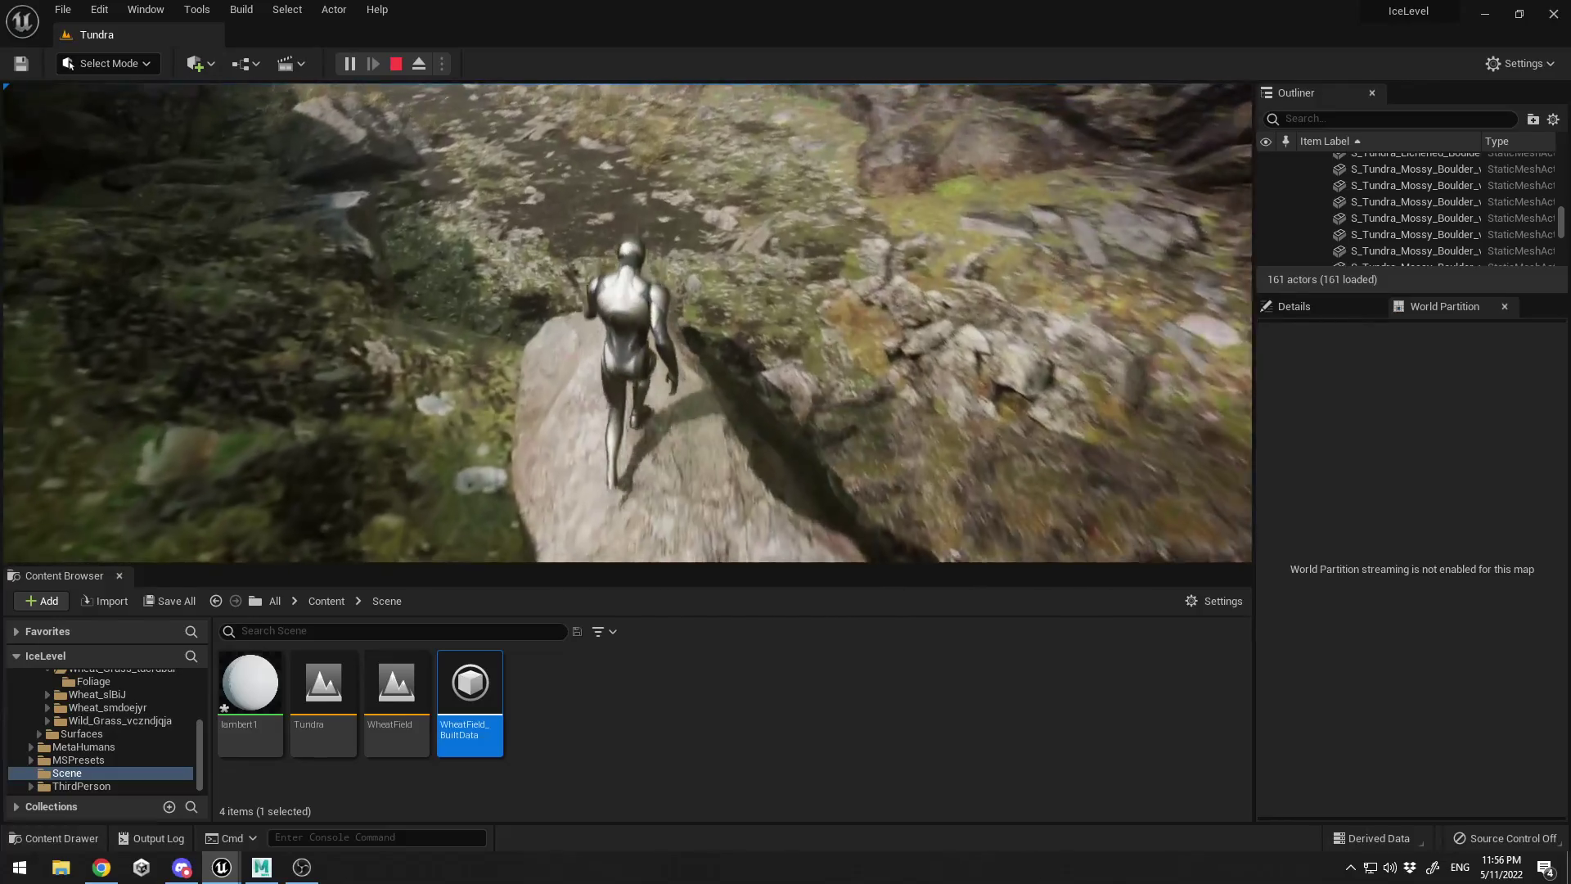
pyautogui.press('w')
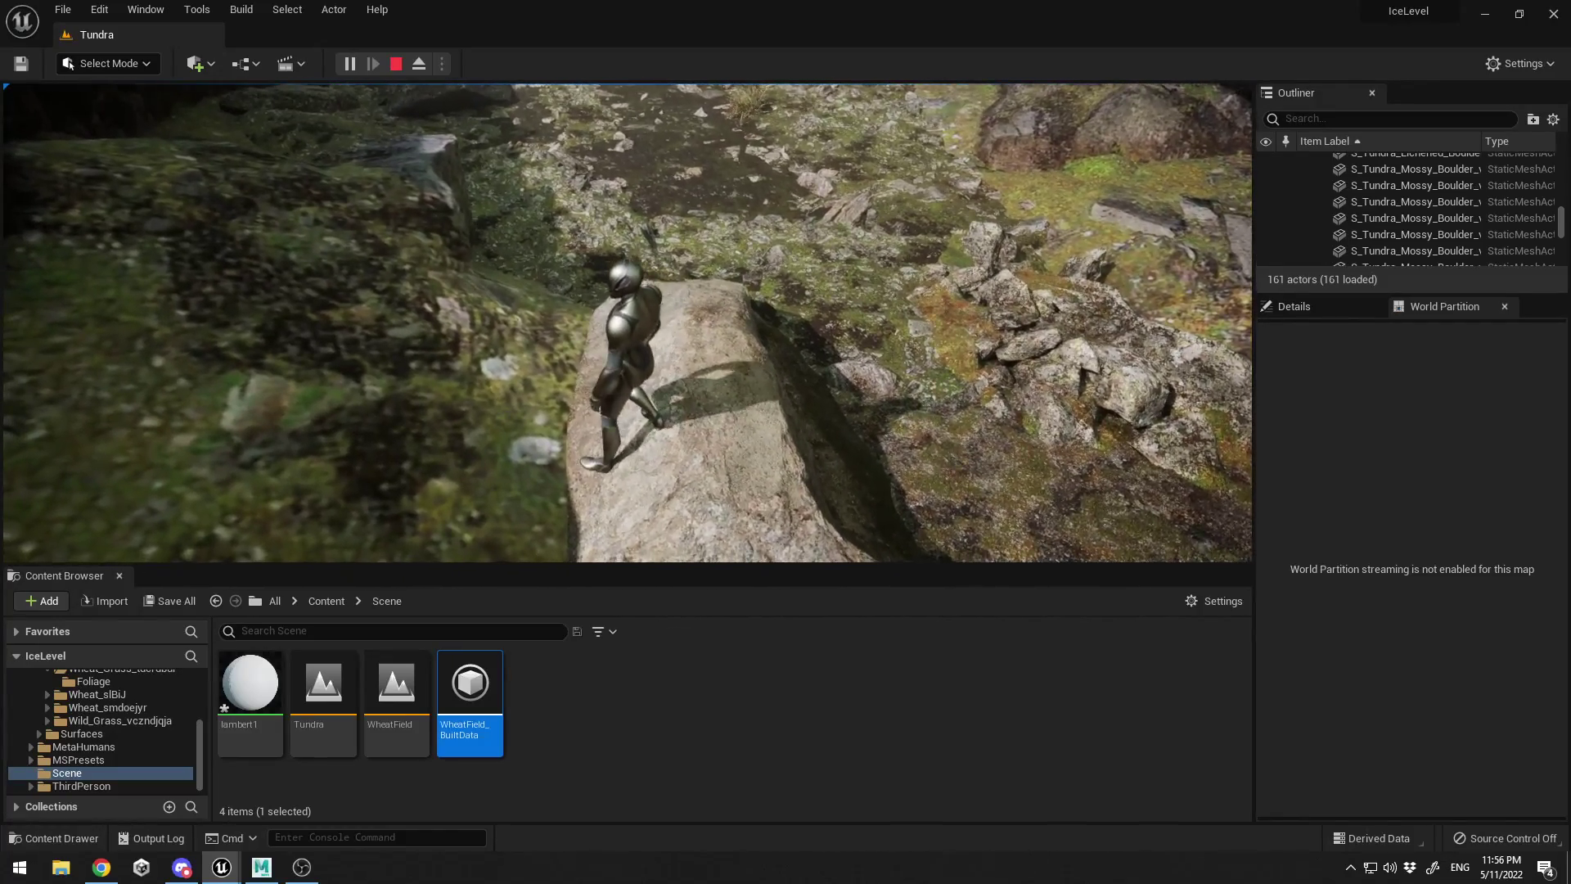
pyautogui.press('w')
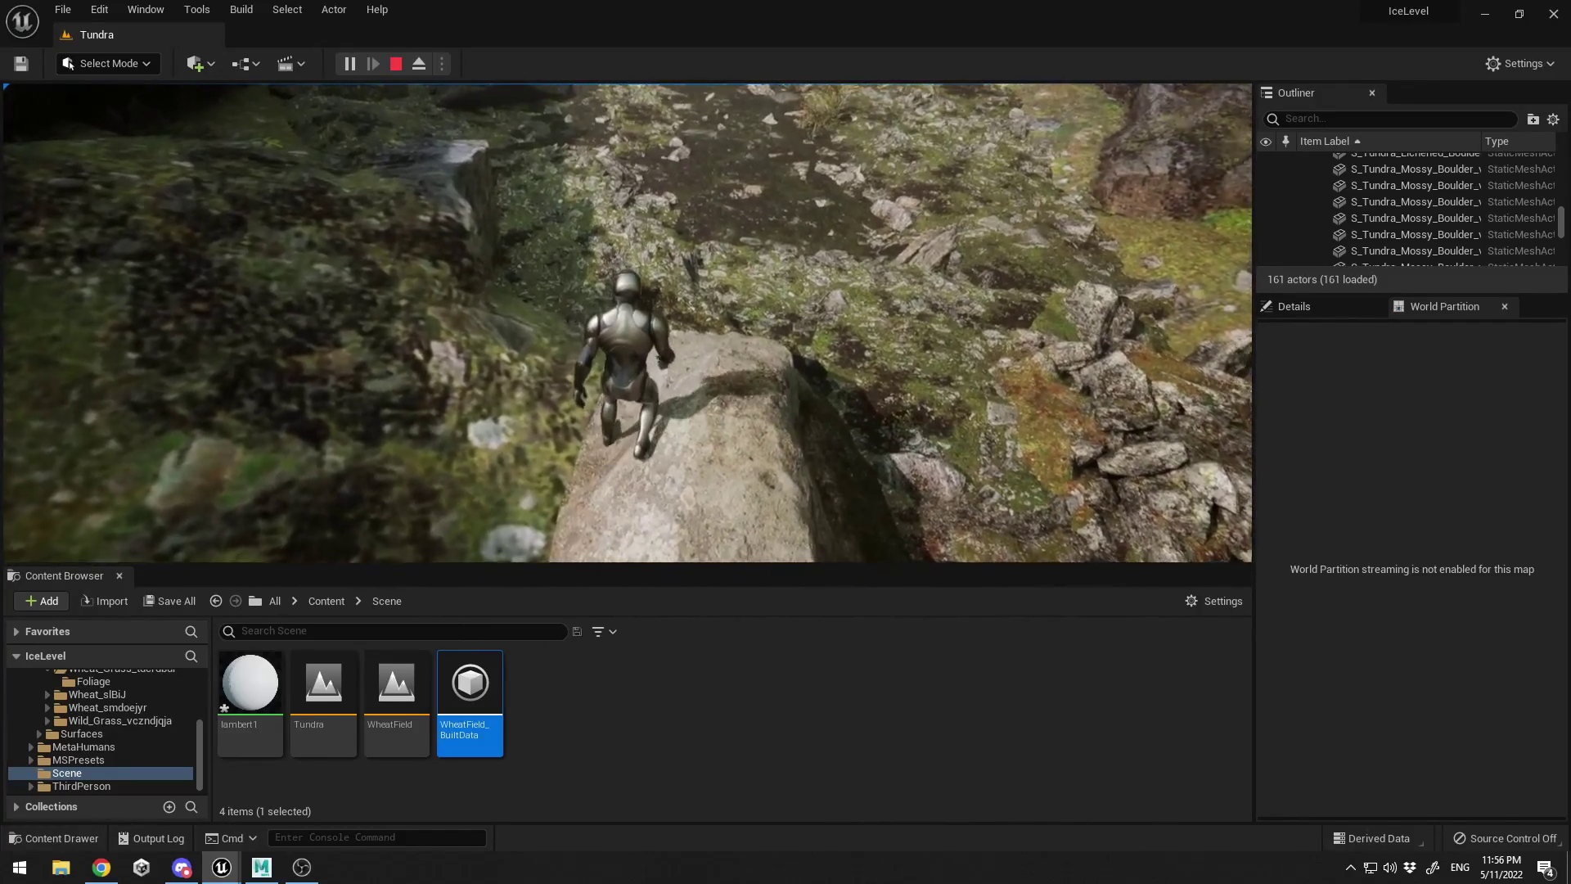
pyautogui.press('w')
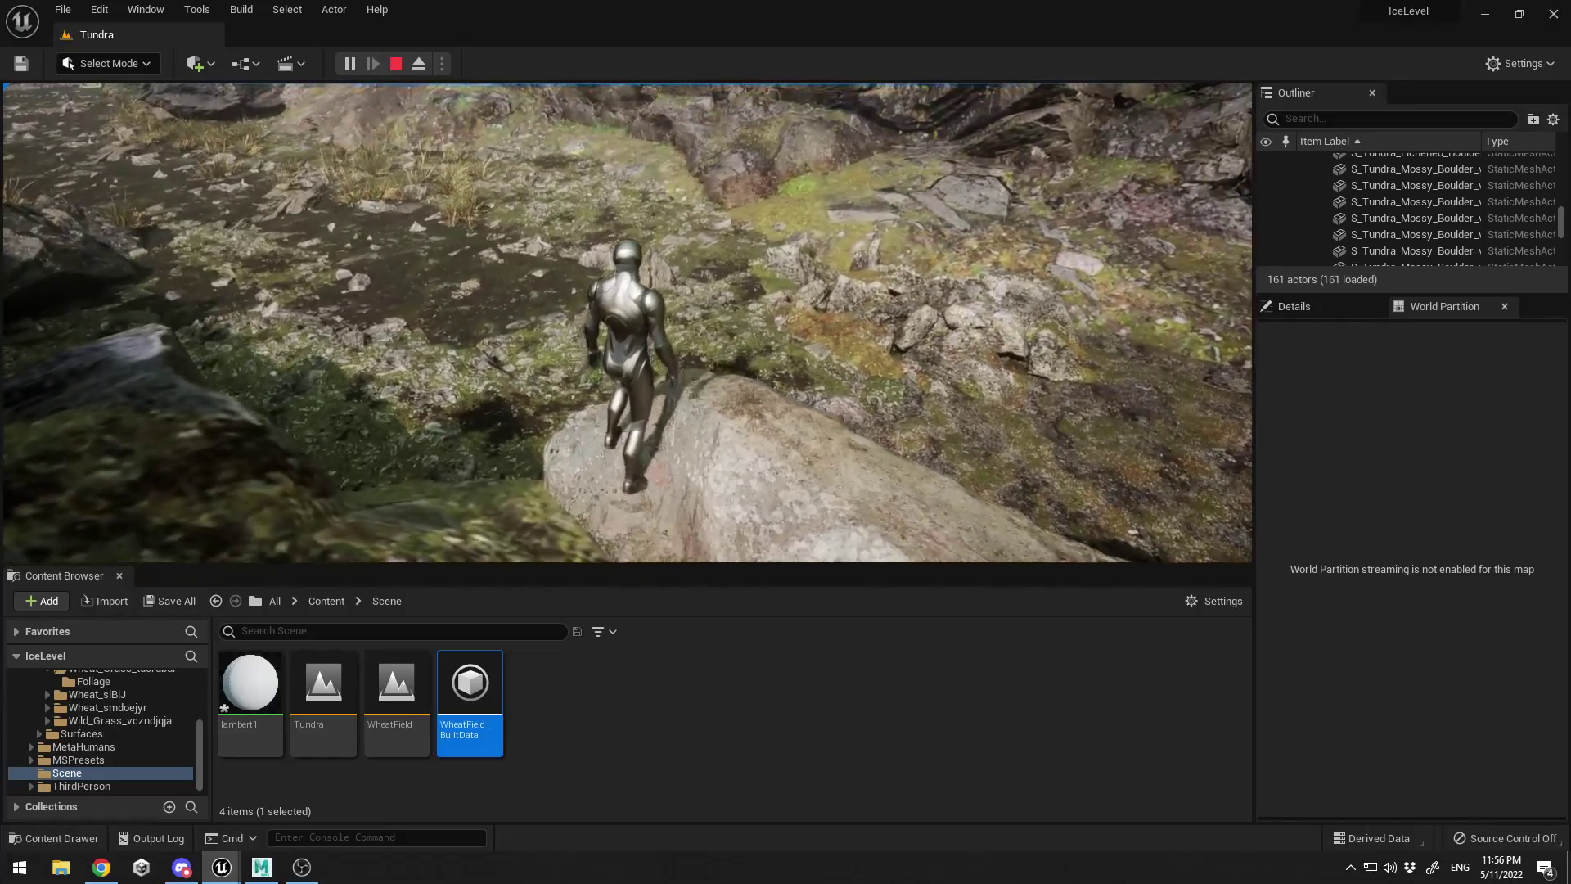
pyautogui.press('w')
pyautogui.press('w')
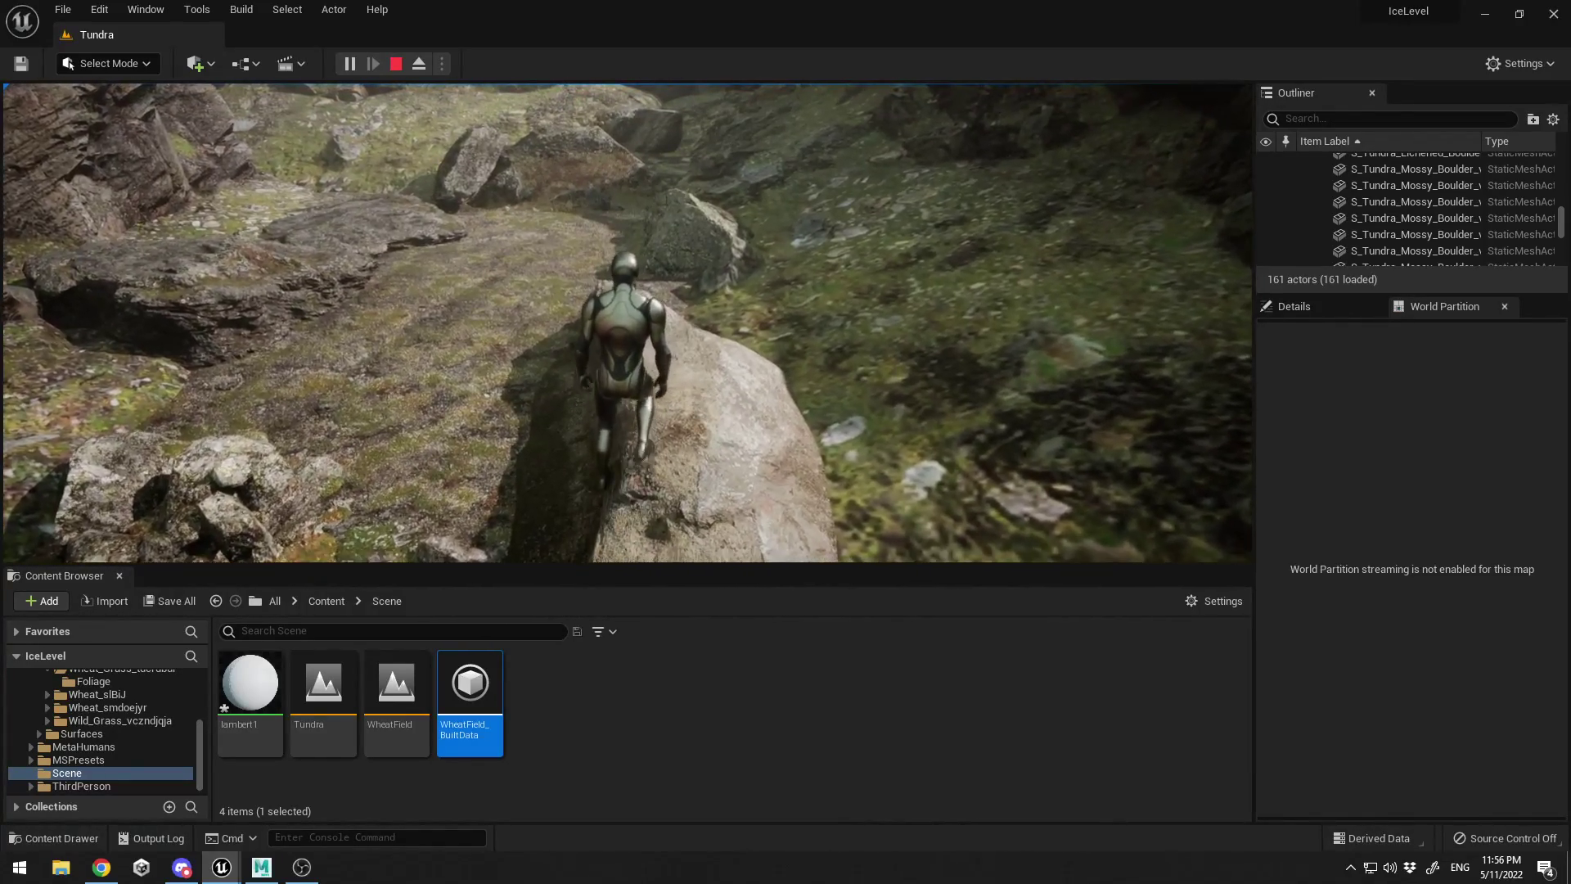
pyautogui.press('w')
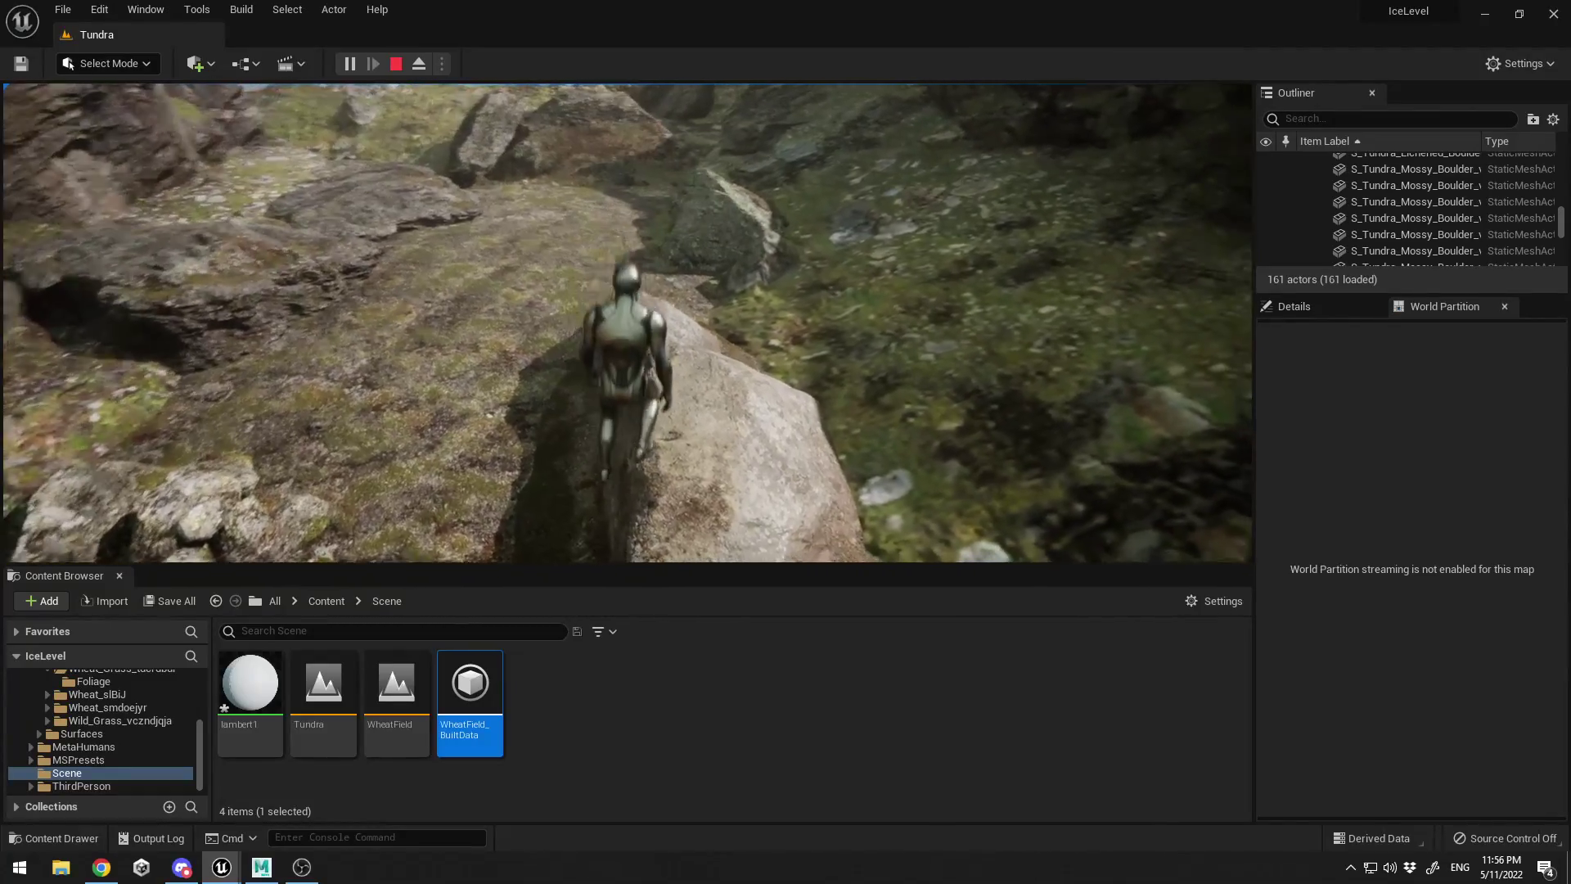
pyautogui.press('w')
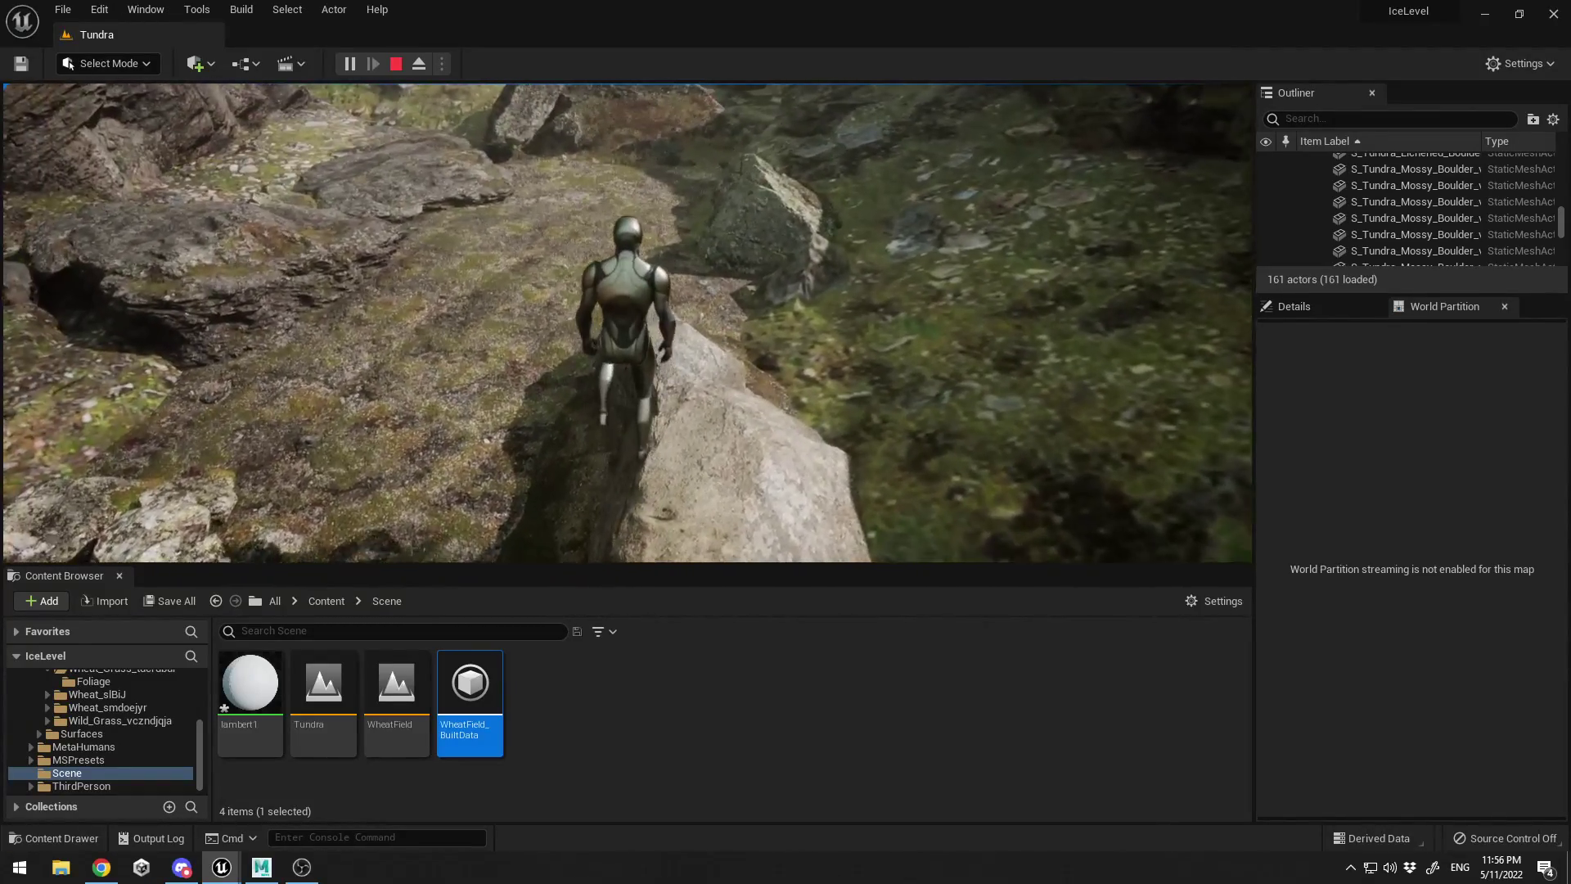
pyautogui.press('w')
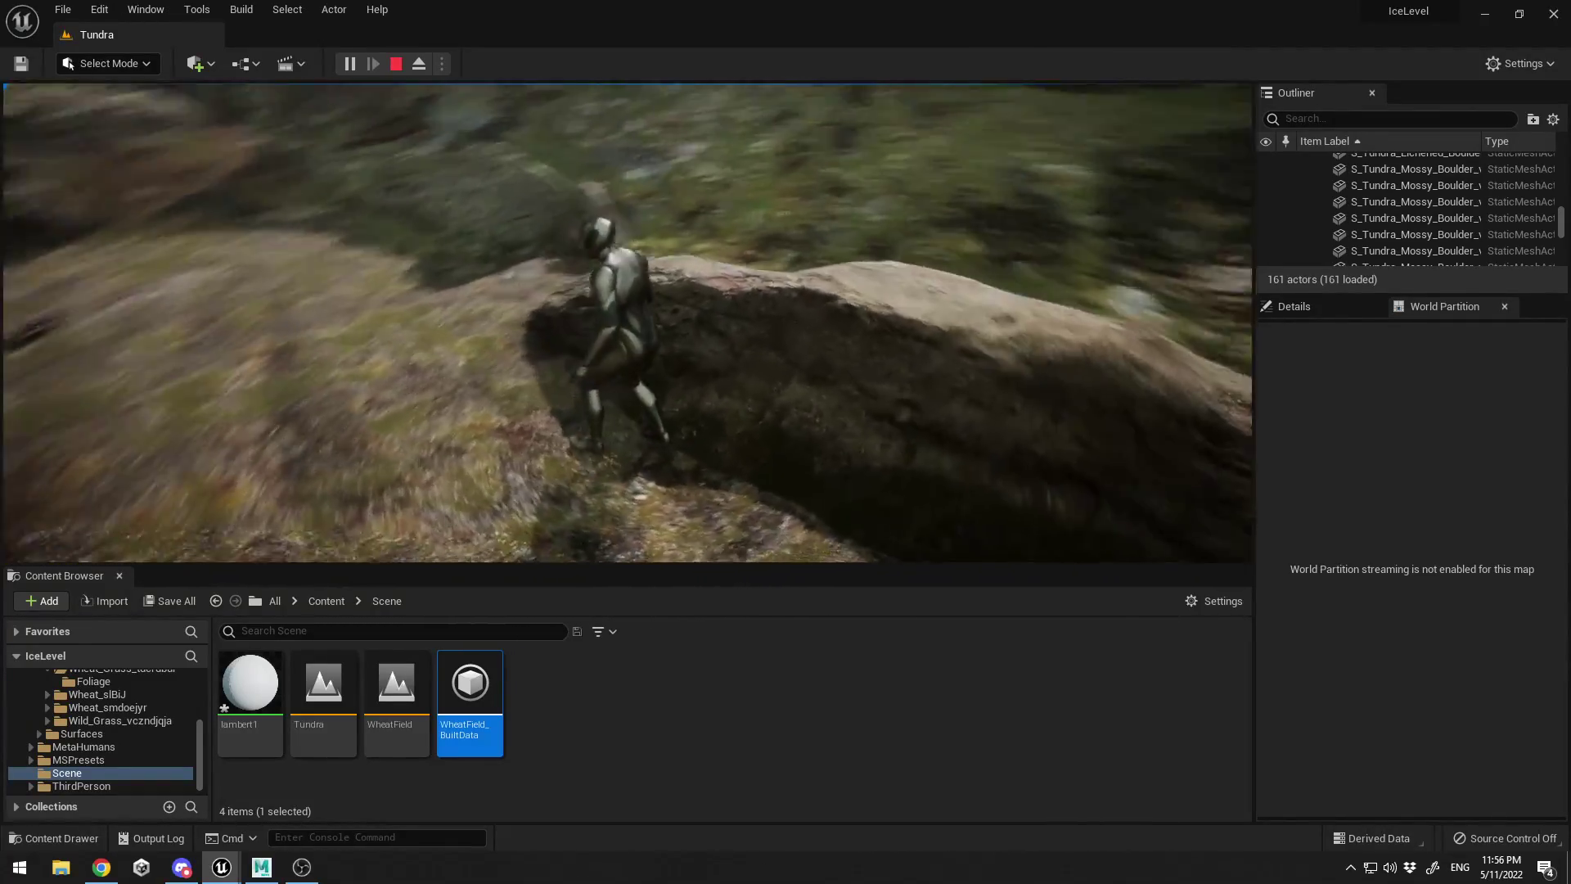
pyautogui.press('w')
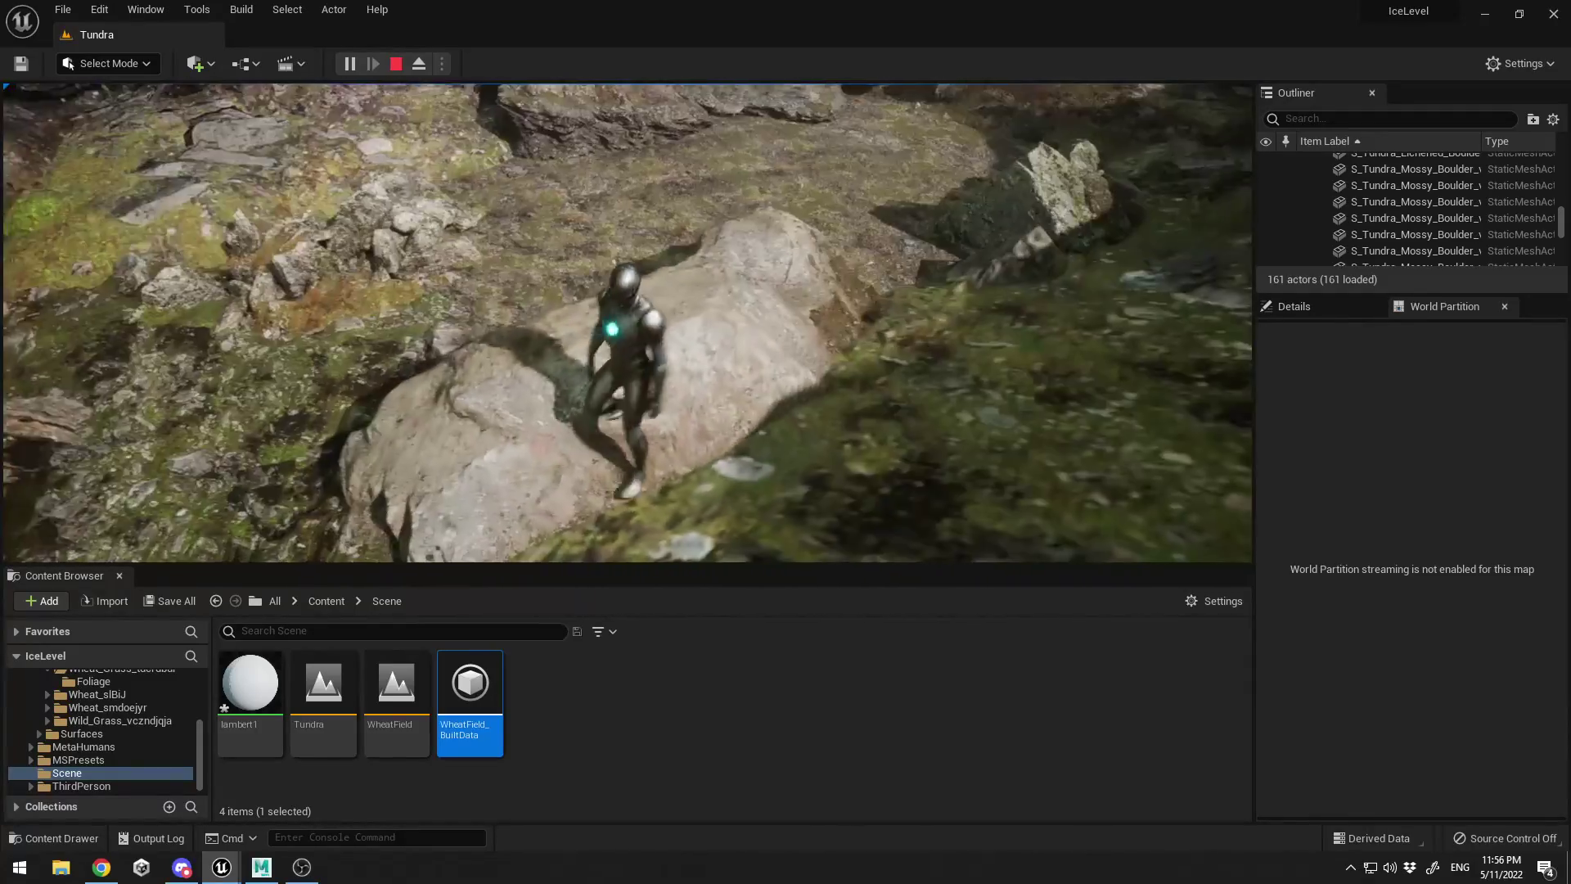
pyautogui.press('Escape')
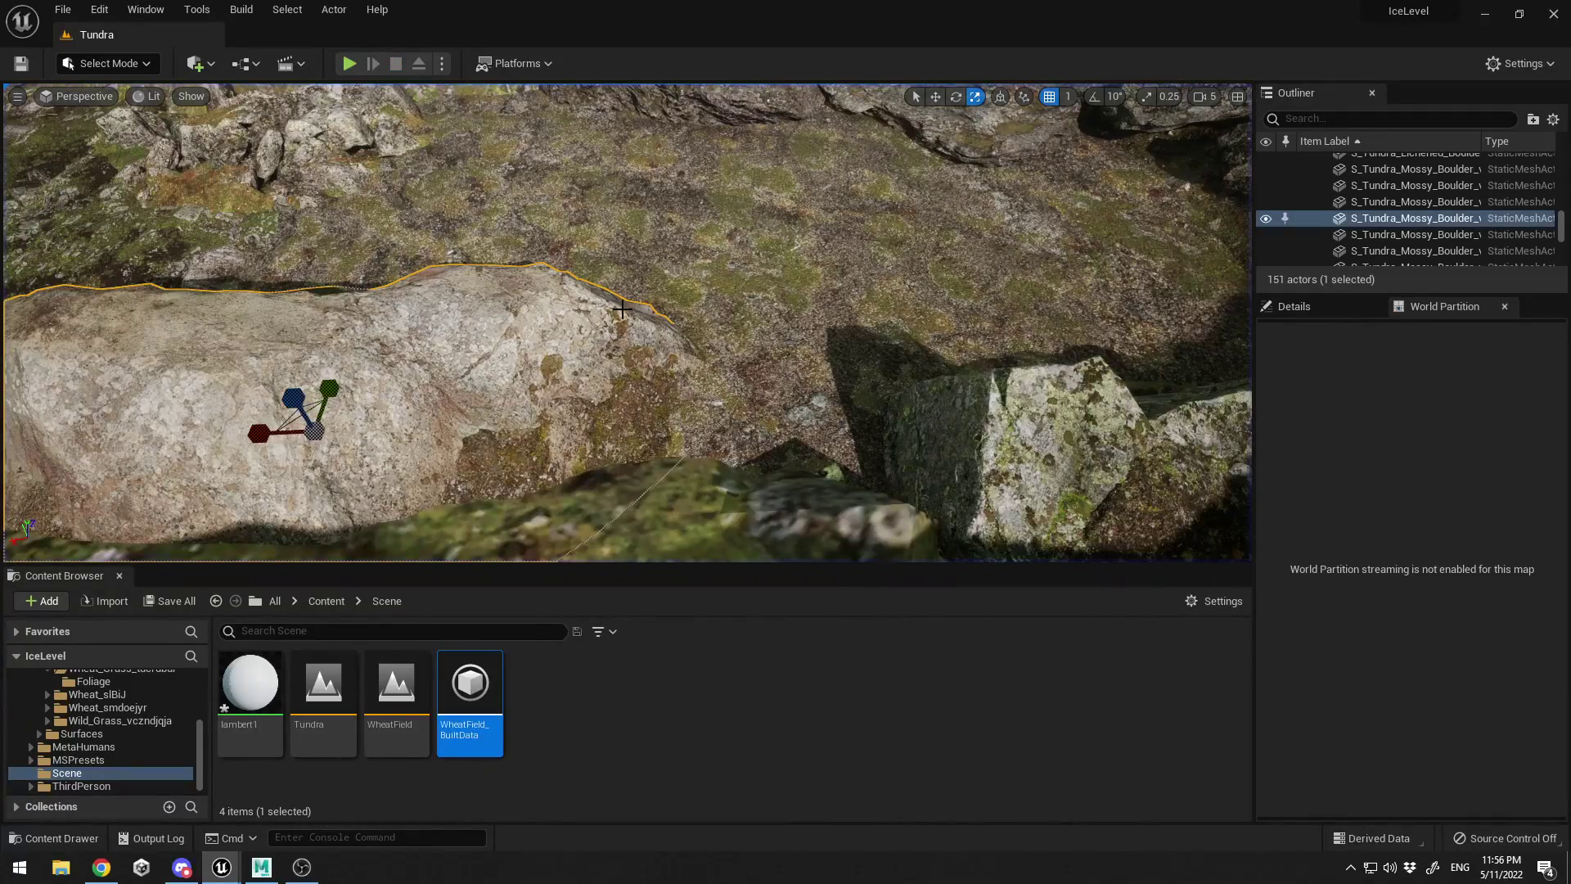
# Open the boulder's mesh, filter its details by "collis", and examine the convex elements and the collision's fit from several sides
pyautogui.hotkey('ctrl', 'e')
pyautogui.moveTo(486, 489); pyautogui.dragTo(730, 310)
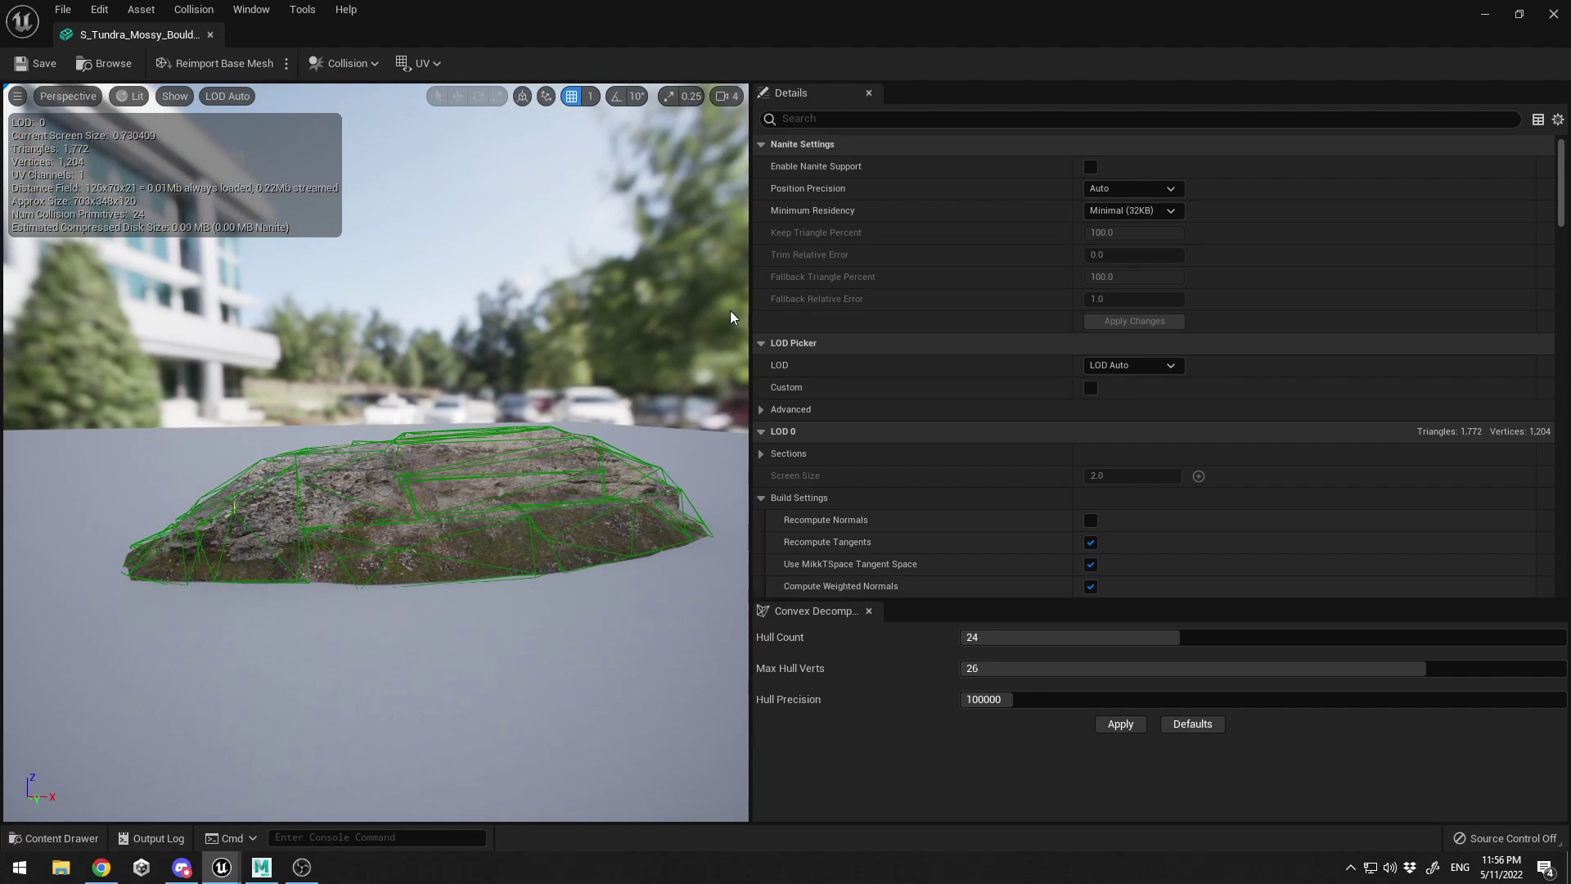
pyautogui.click(868, 612)
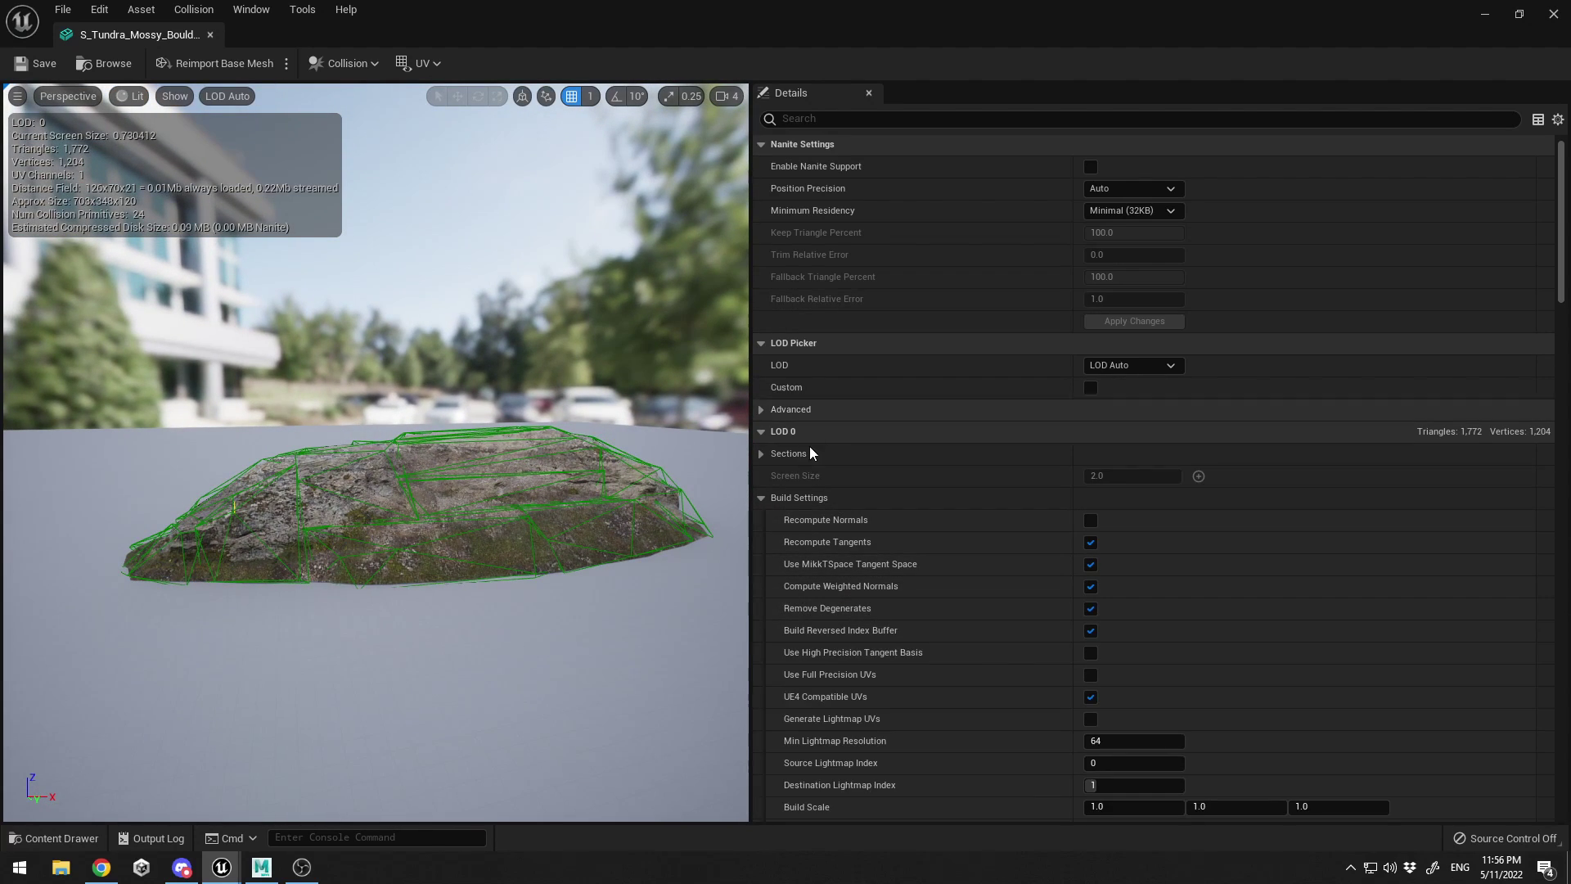
pyautogui.scroll(1, 925, 465)
pyautogui.write('collis')
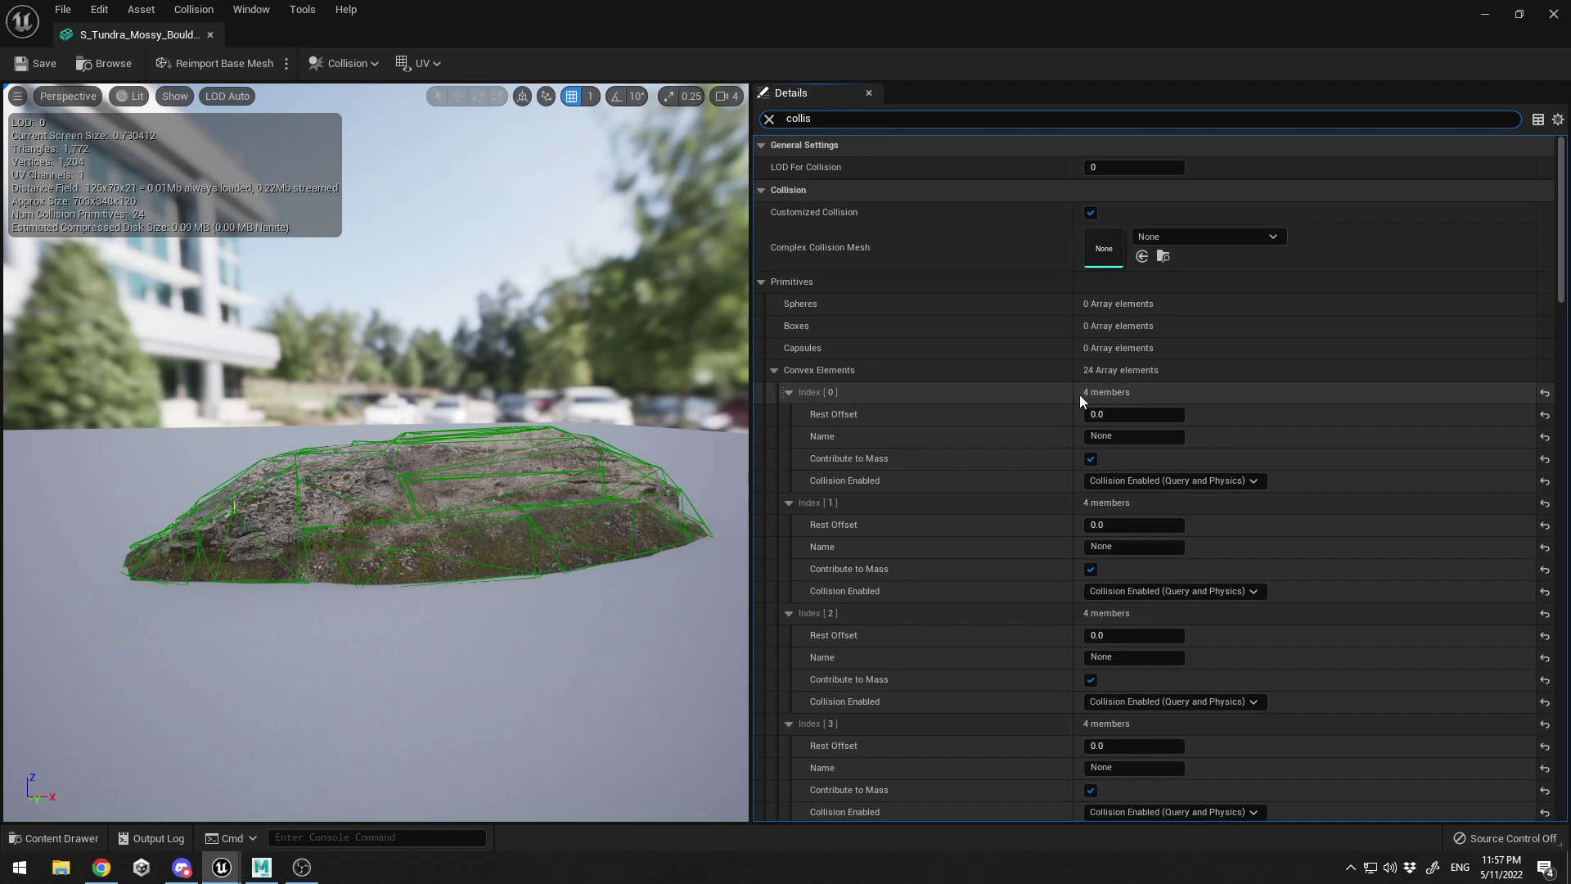
pyautogui.click(774, 370)
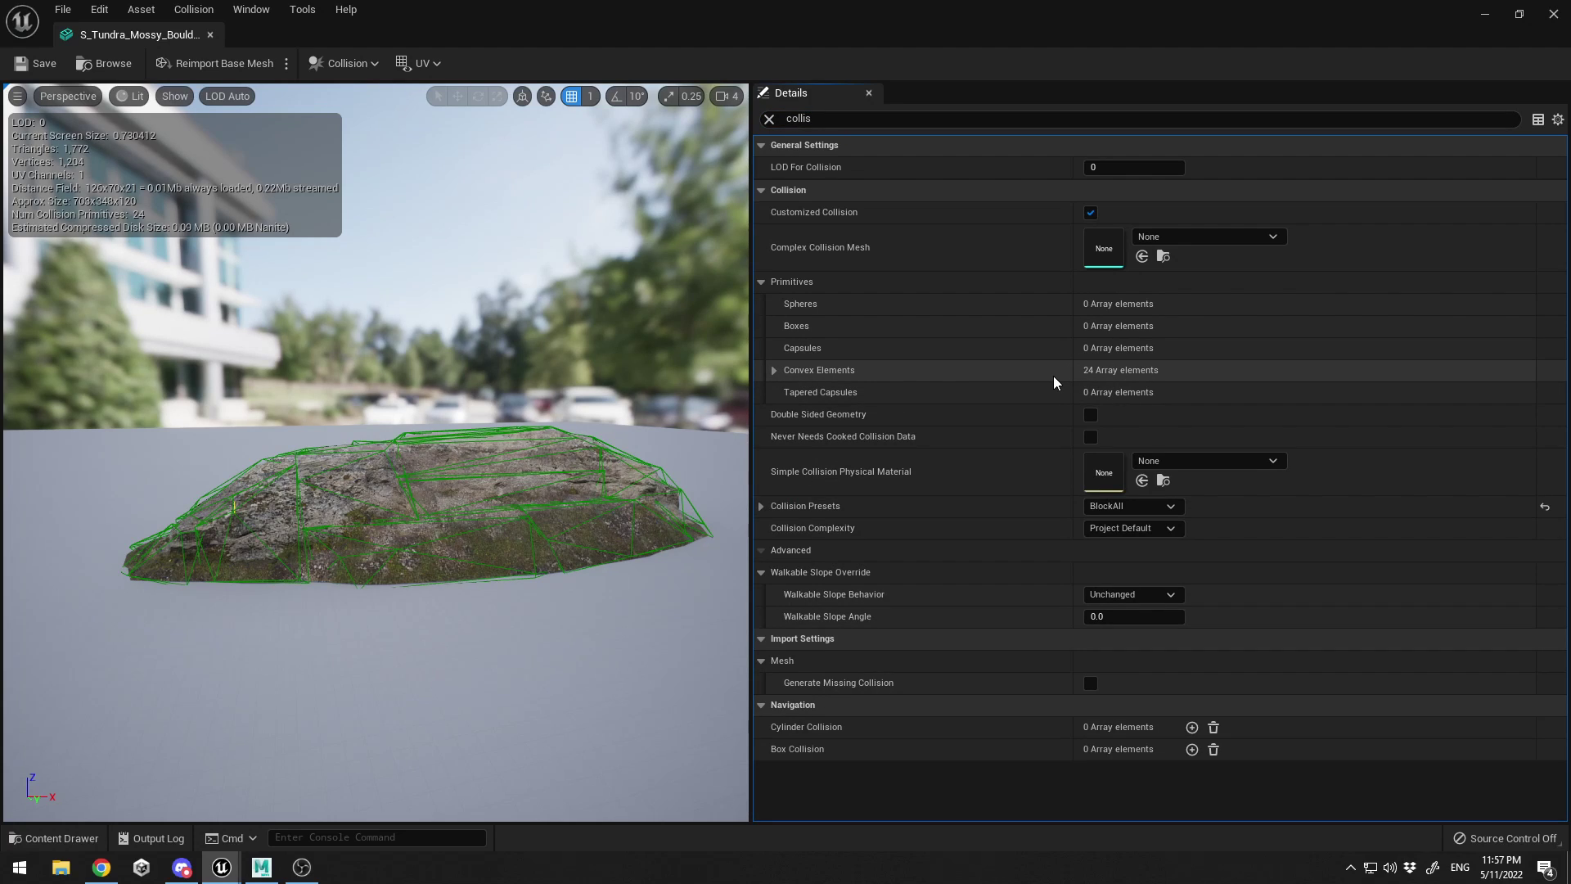
pyautogui.press('a')
pyautogui.moveTo(247, 408); pyautogui.dragTo(446, 413, button='right')
pyautogui.press('s')
pyautogui.moveTo(473, 546); pyautogui.dragTo(463, 491)
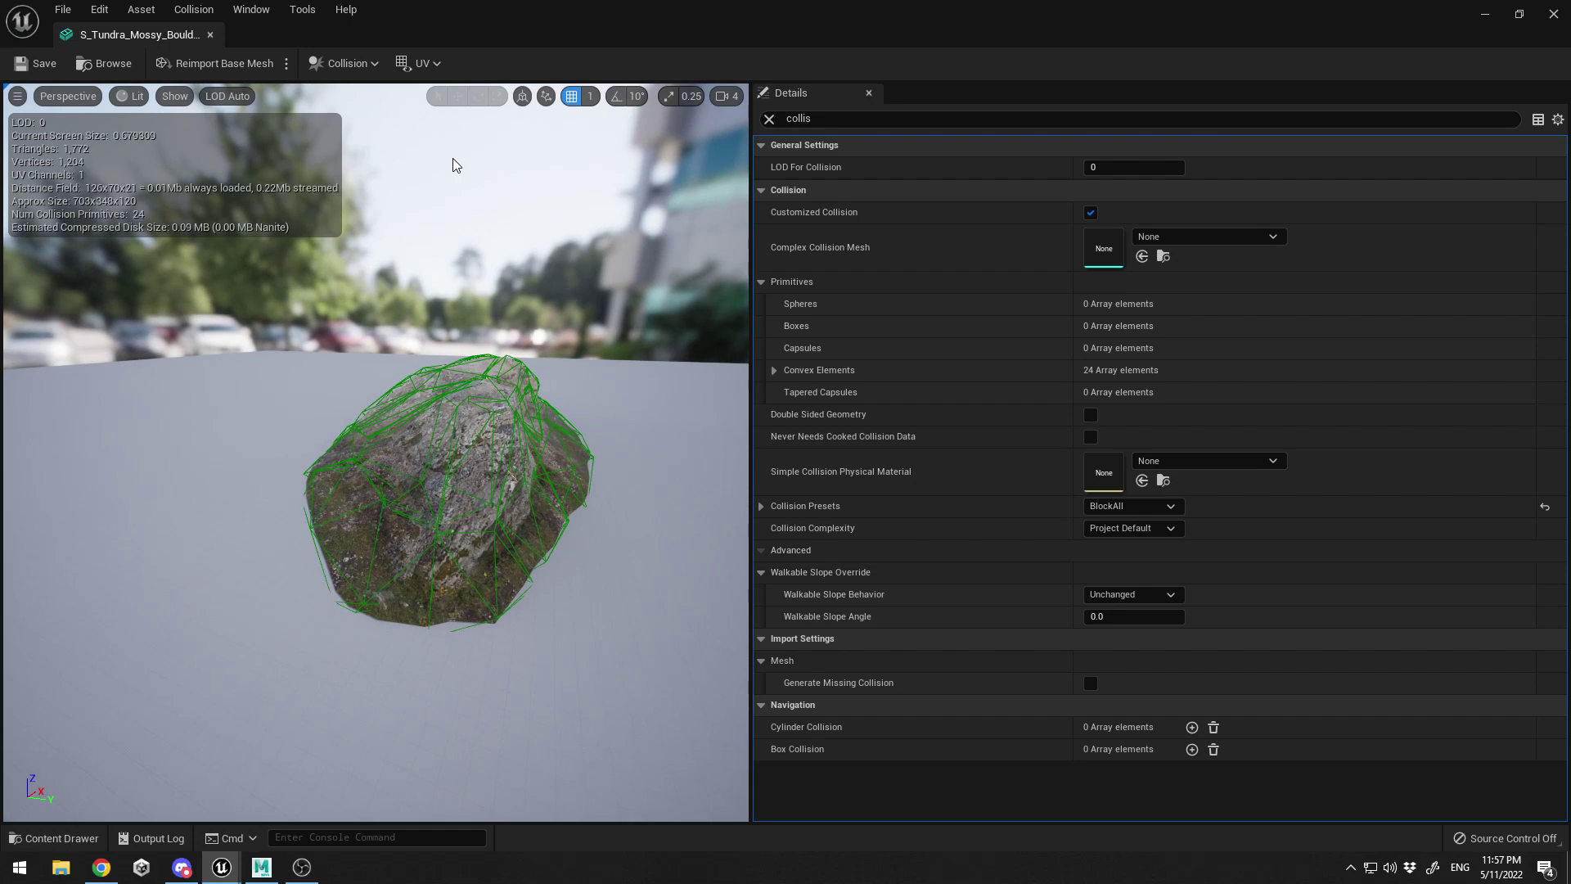
# Remove the boulder's collision and generate an auto convex collision with hull count 12, max hull verts 16 and hull precision 100000
pyautogui.click(345, 59)
pyautogui.click(384, 249)
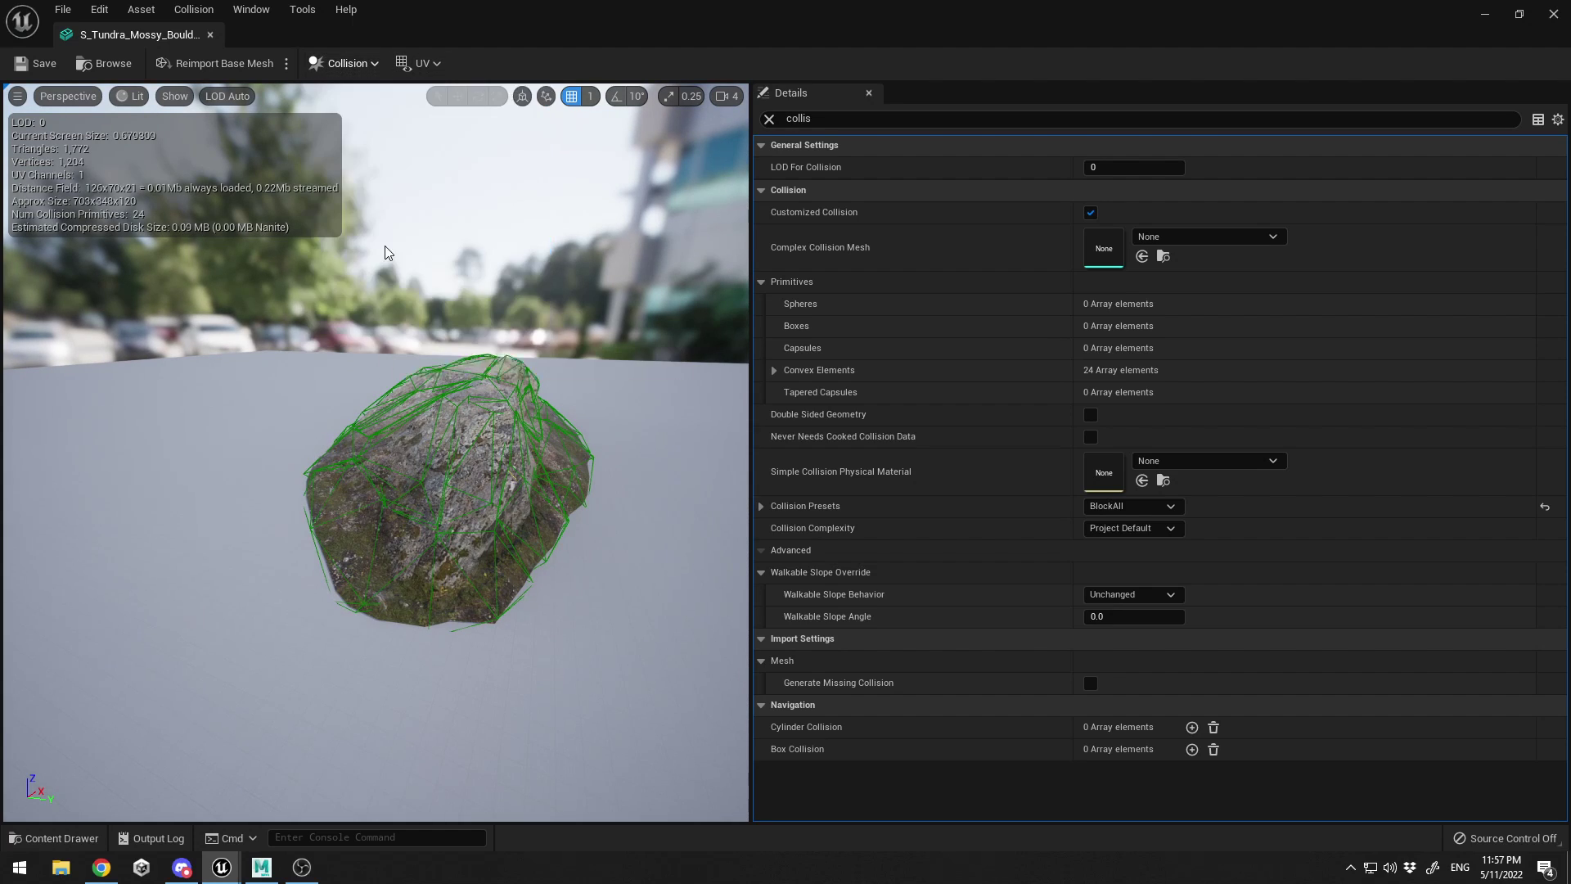
pyautogui.click(344, 63)
pyautogui.click(364, 298)
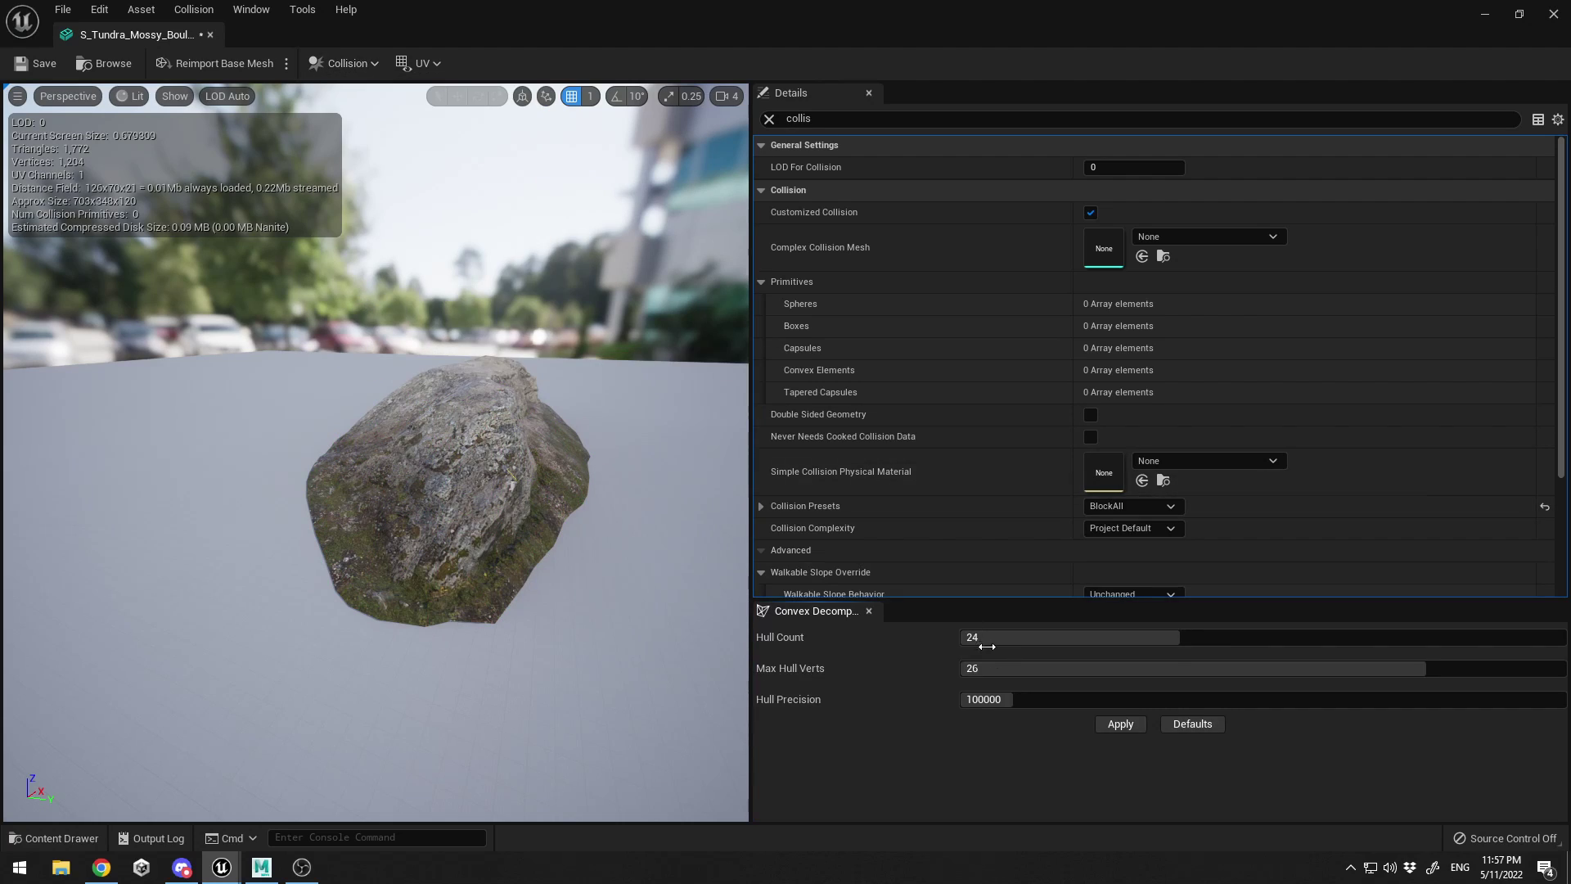
pyautogui.moveTo(1042, 637); pyautogui.dragTo(1032, 638)
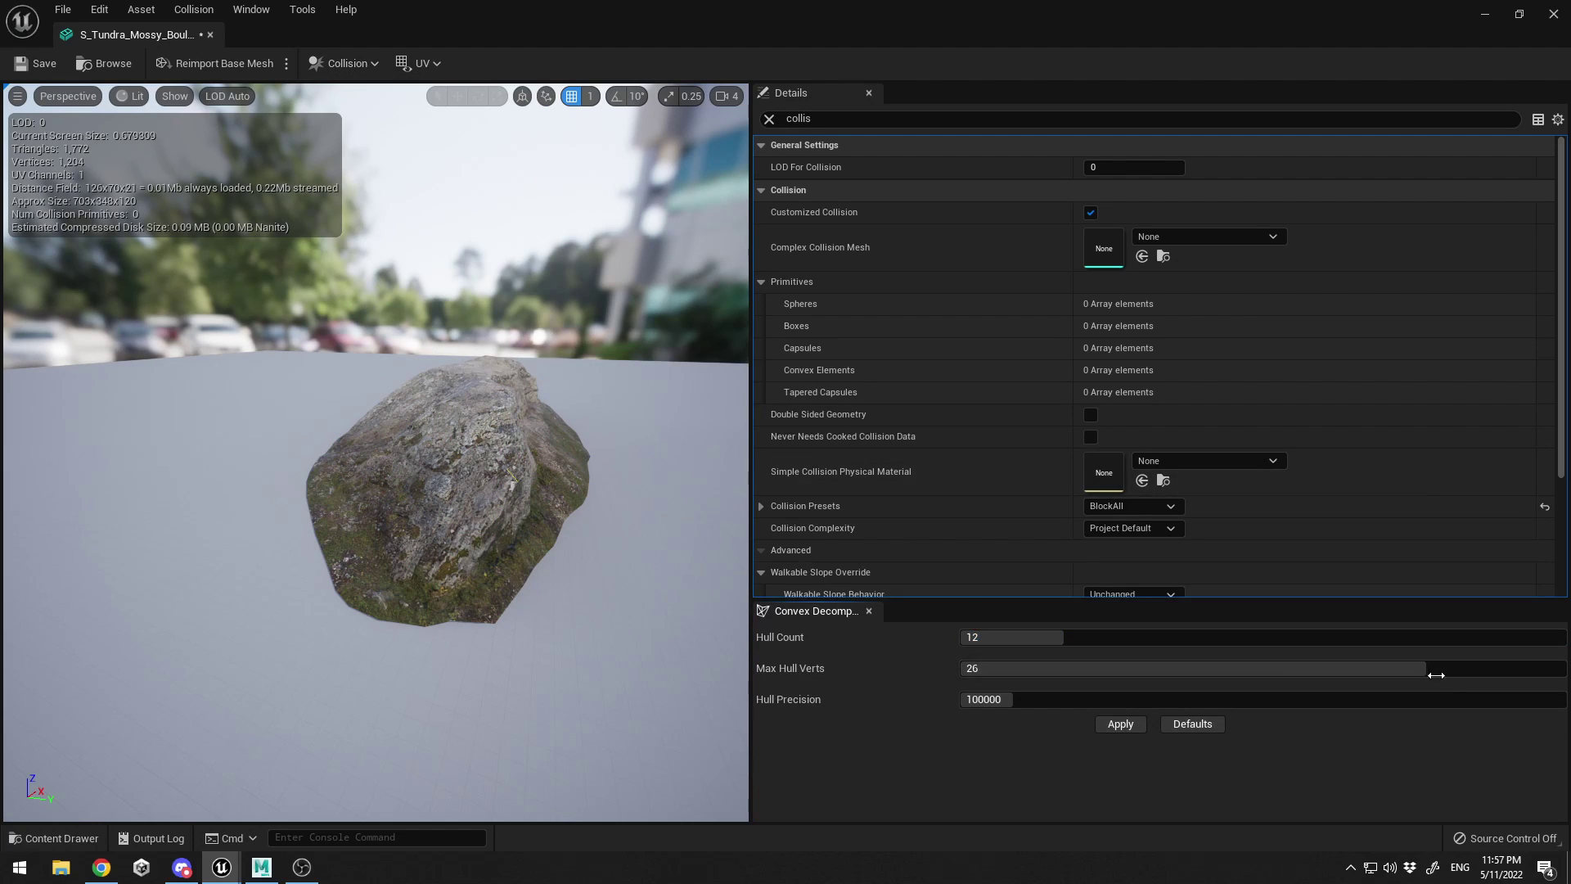
pyautogui.moveTo(1318, 675); pyautogui.dragTo(1201, 675)
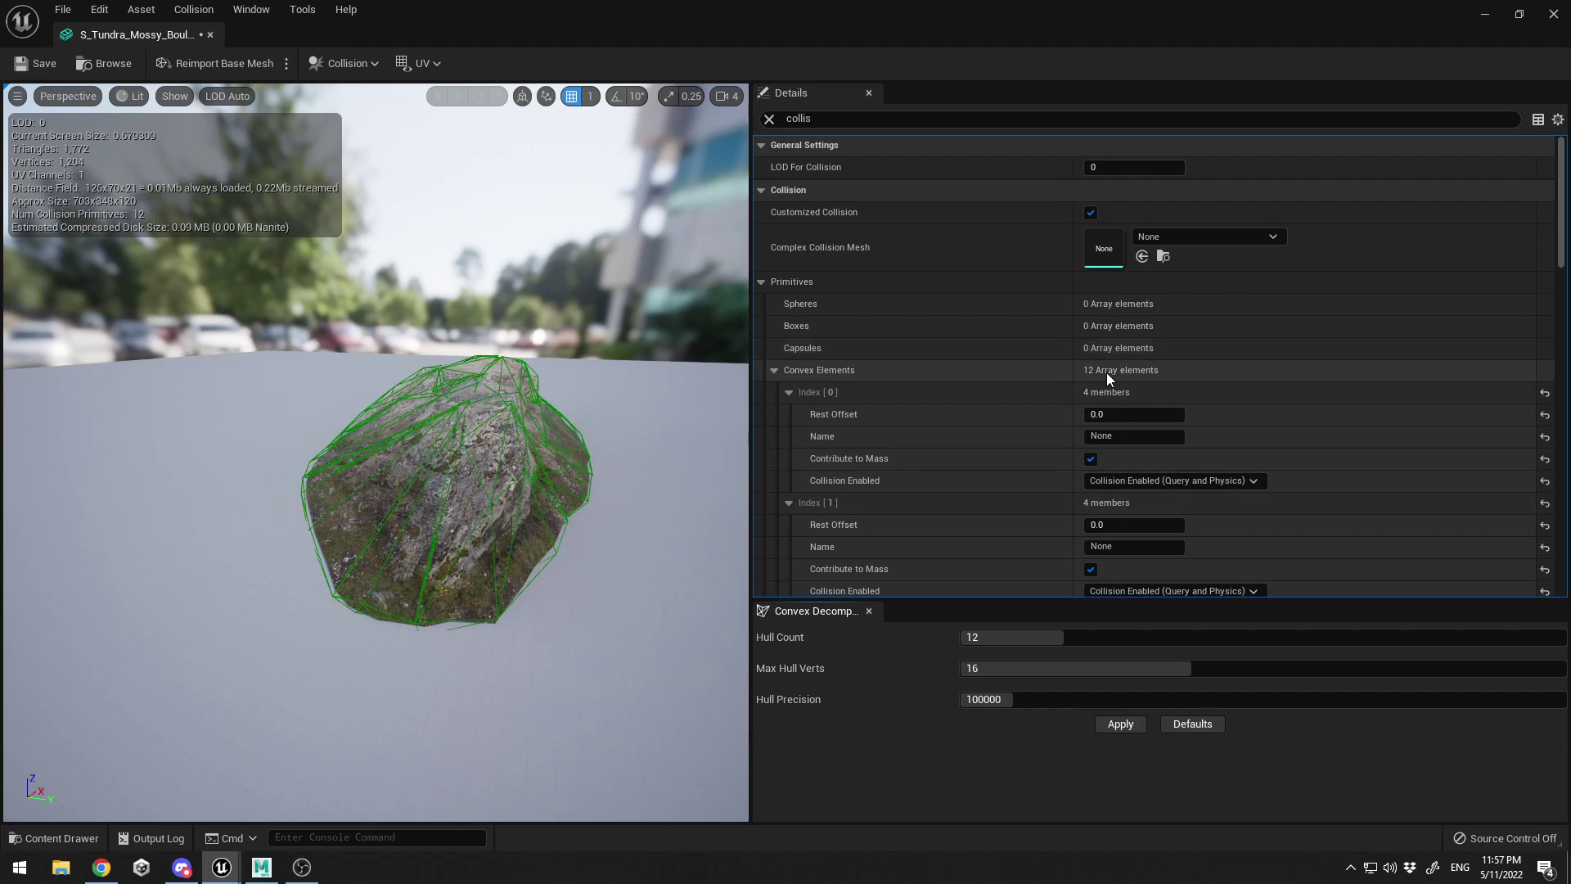
pyautogui.keyDown('alt'); pyautogui.moveTo(455, 363); pyautogui.dragTo(519, 376); pyautogui.keyUp('alt')
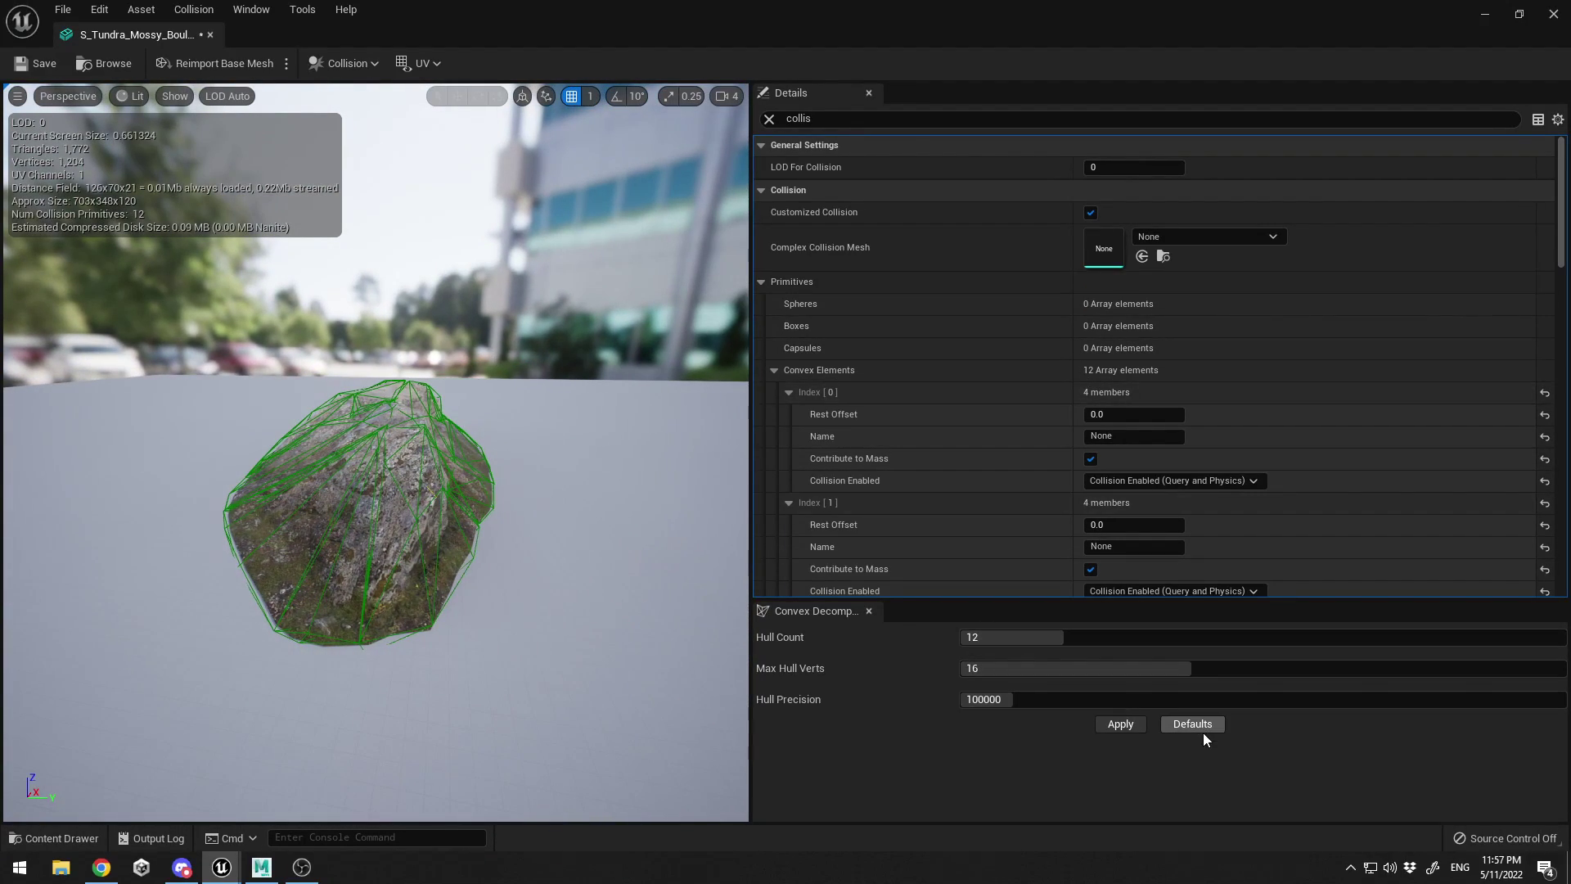
pyautogui.click(869, 610)
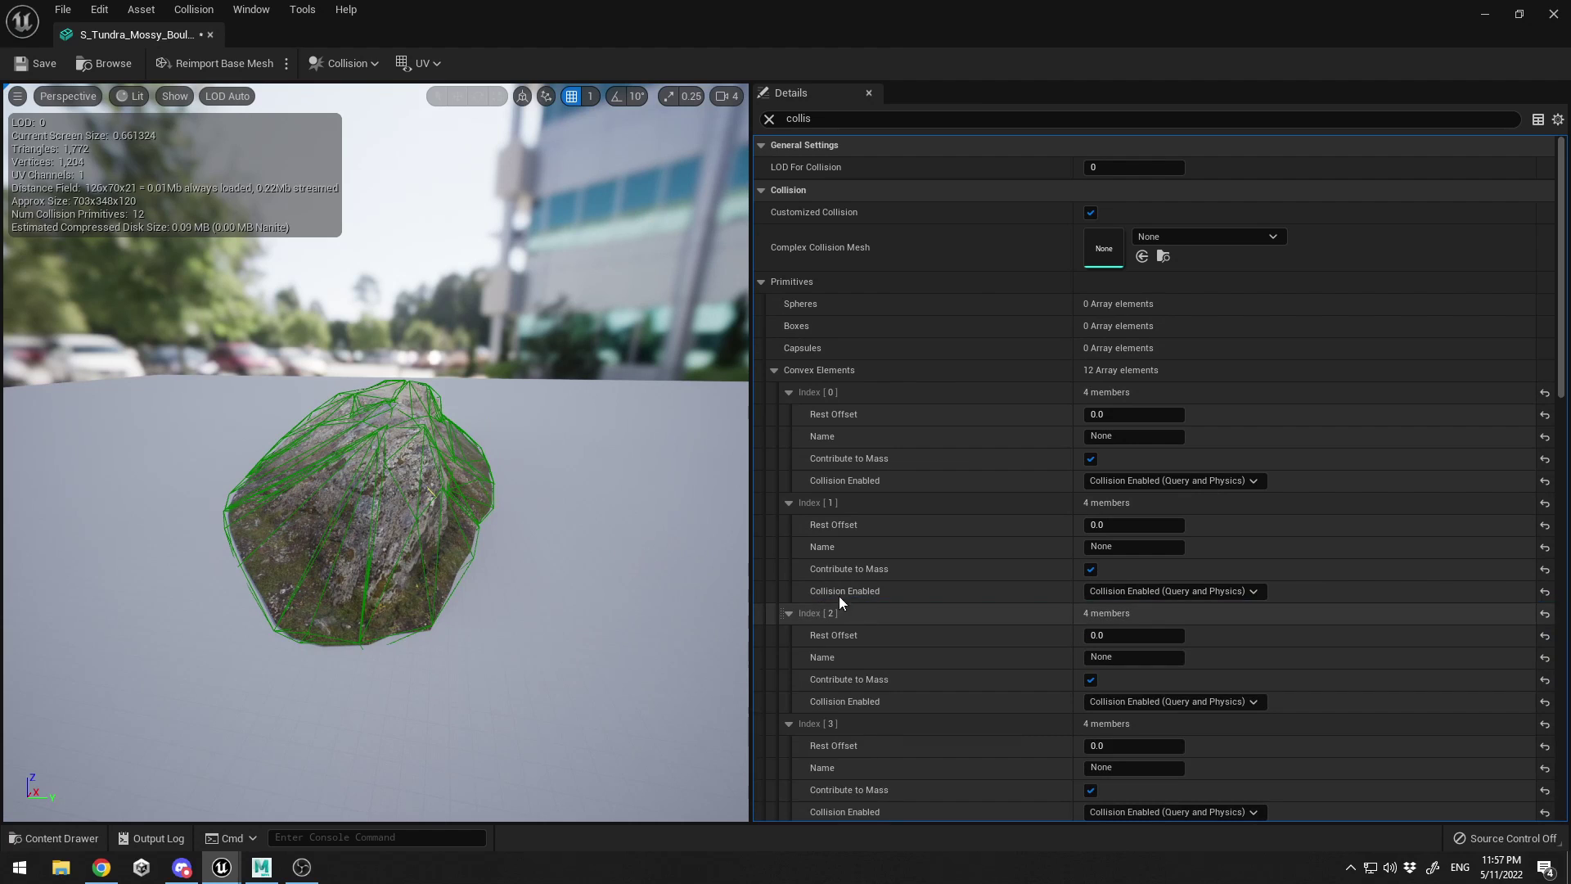
# Try adding a box simplified collision around the boulder mesh, look it over, and undo it
pyautogui.click(339, 63)
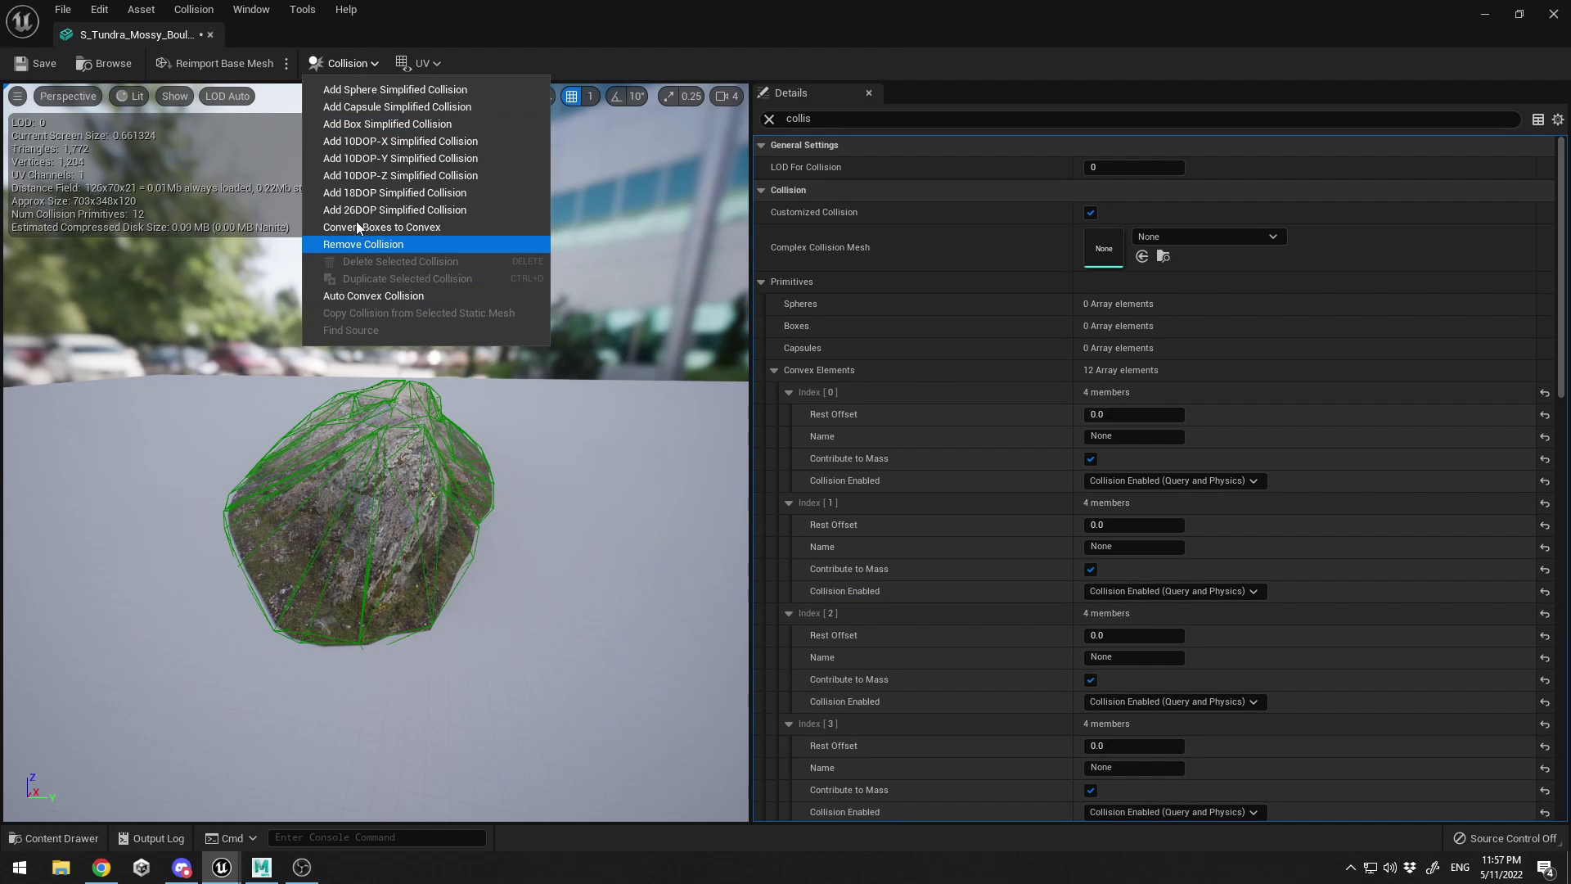
pyautogui.click(391, 125)
pyautogui.moveTo(503, 404); pyautogui.dragTo(564, 413)
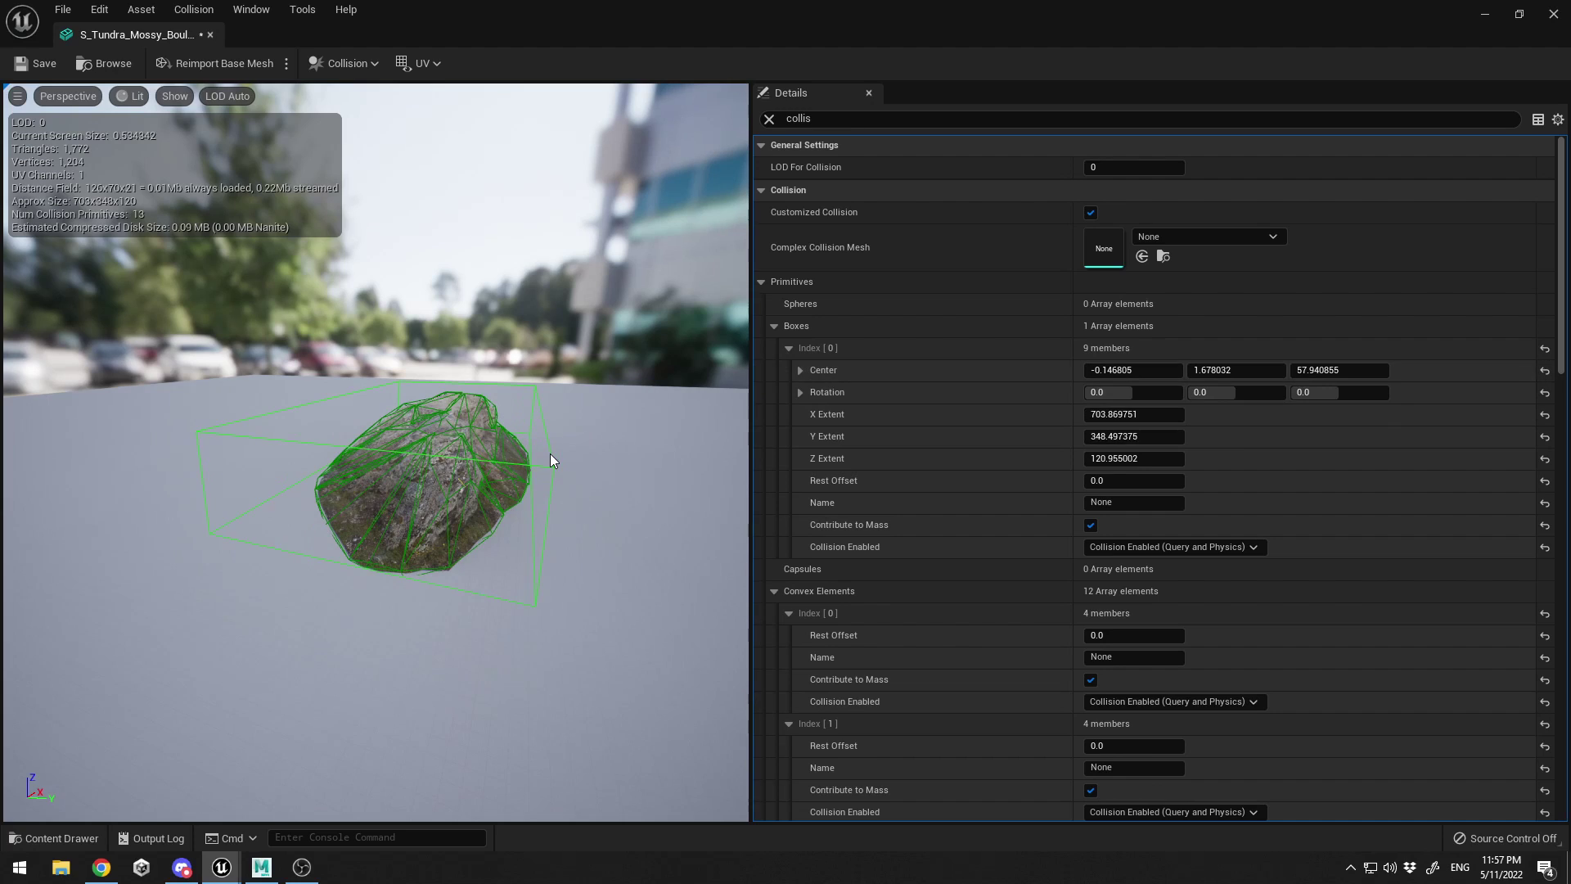
pyautogui.hotkey('ctrl', 'z')
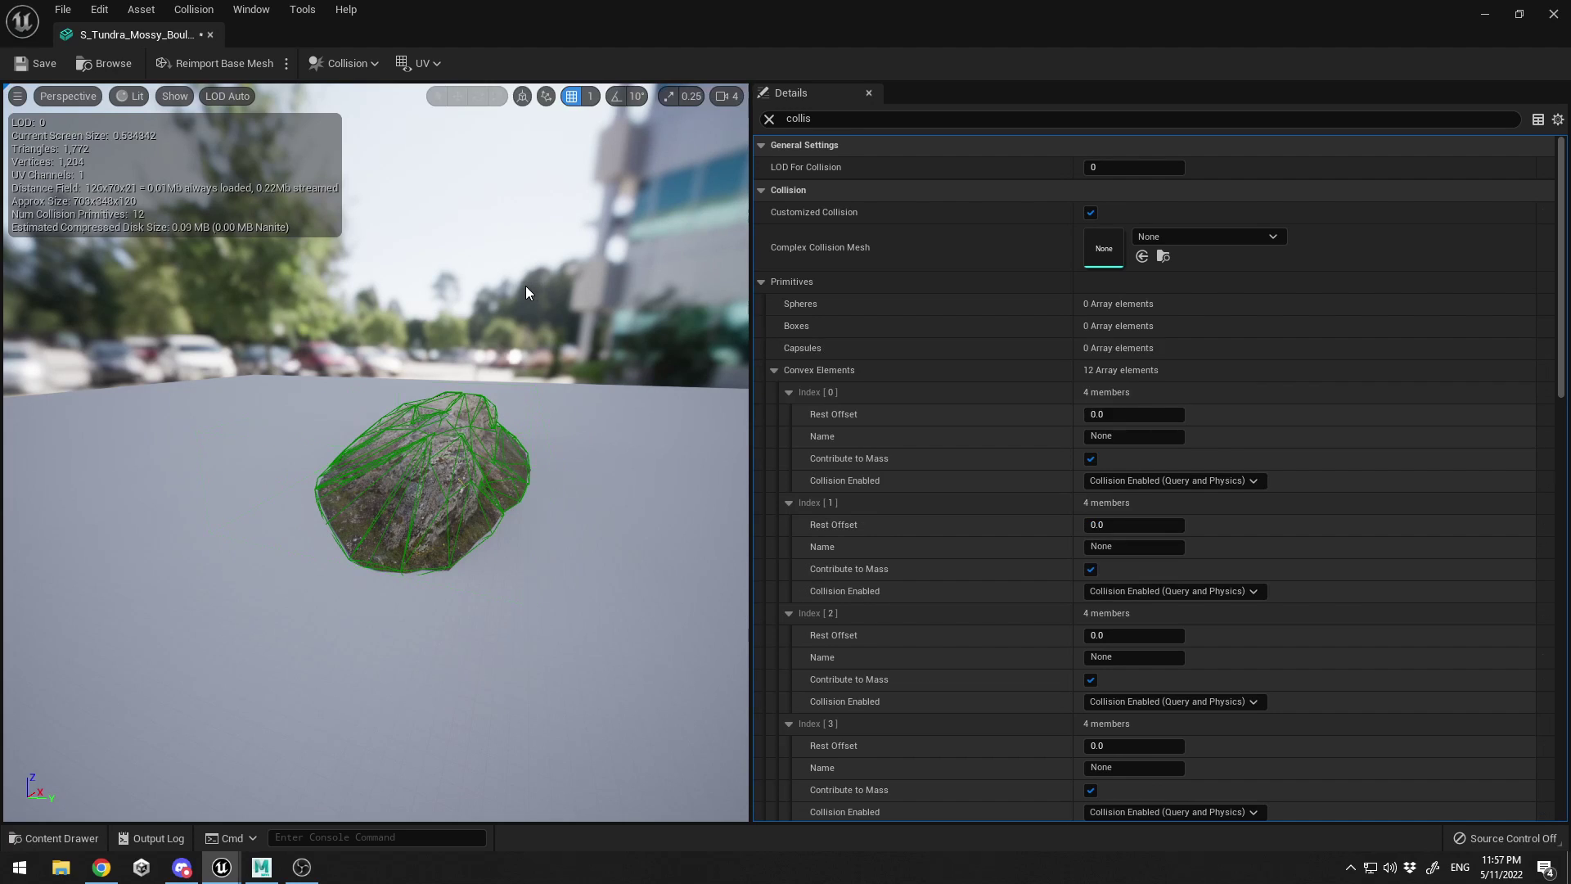
# Save the boulder mesh and close its editor
pyautogui.click(47, 65)
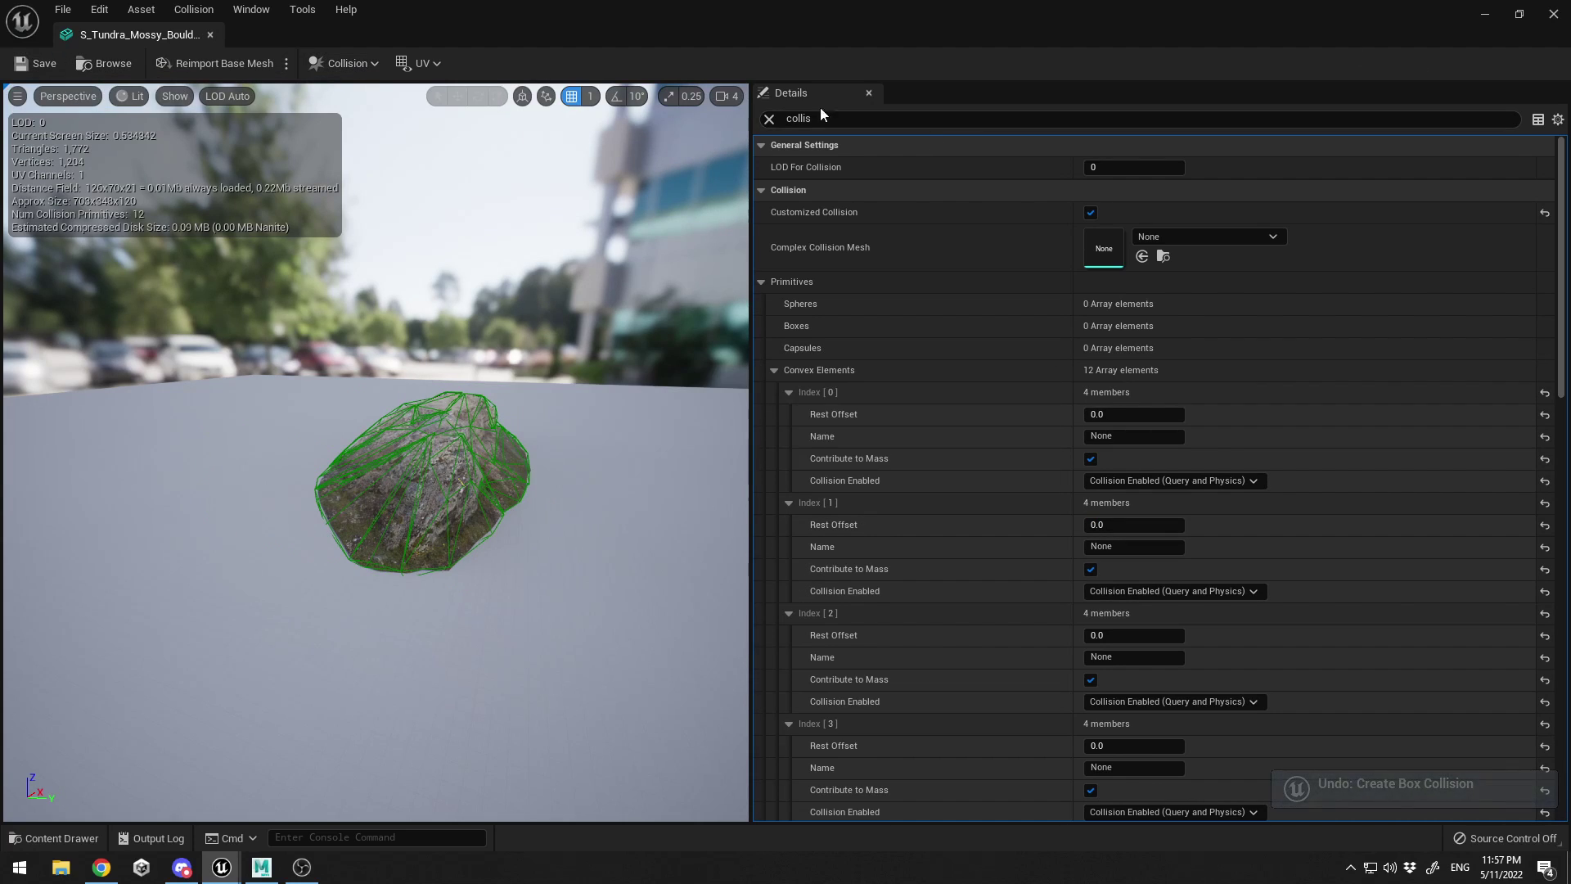
pyautogui.click(1553, 14)
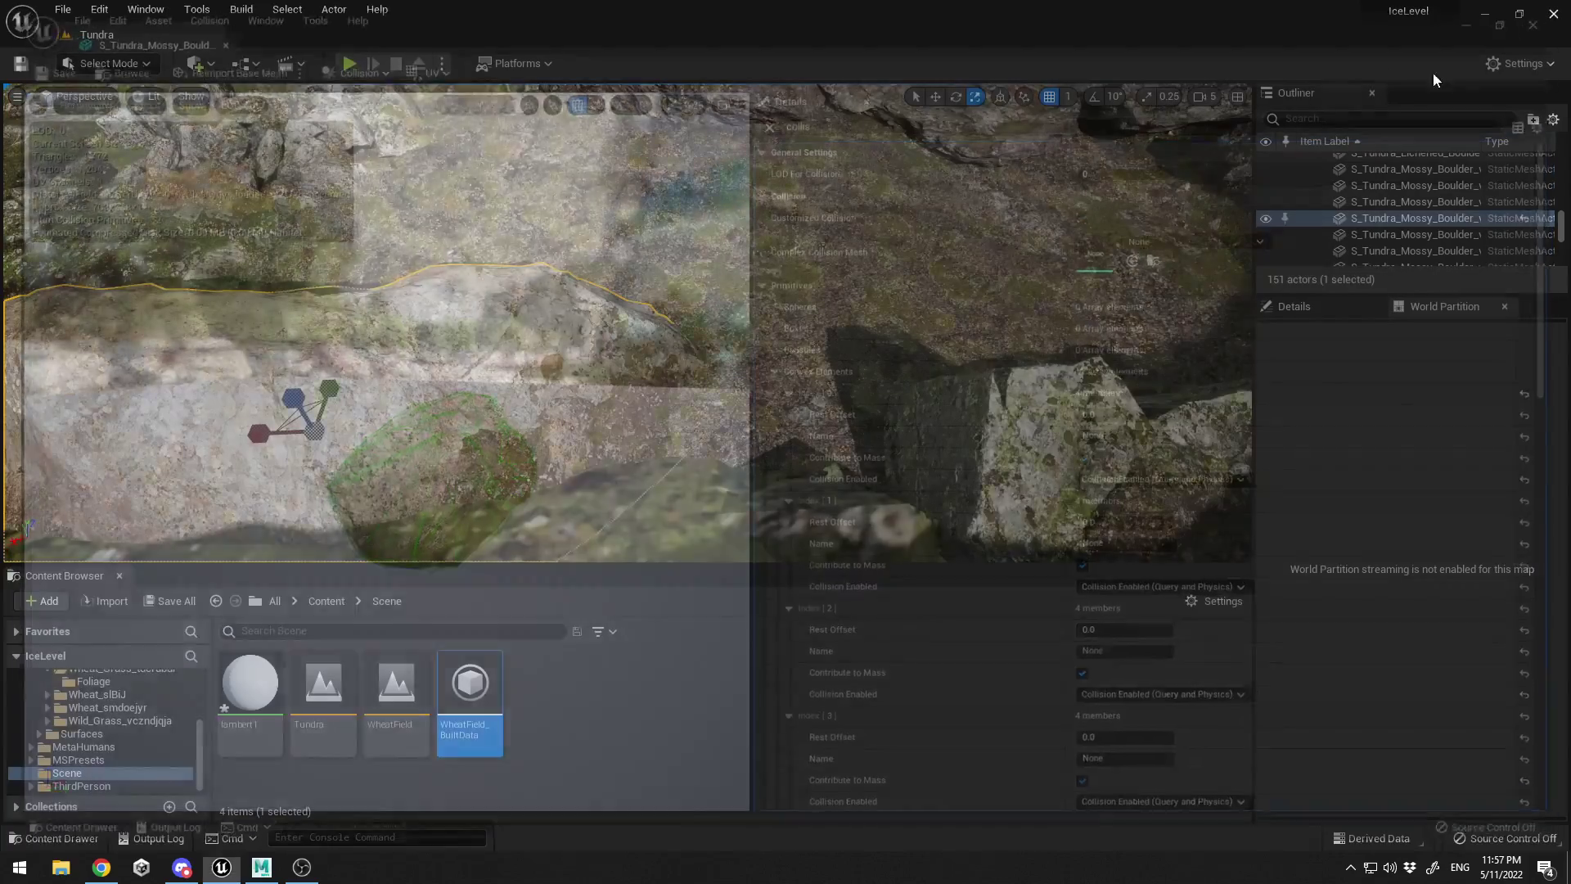
# Open the mesh of the small rock cluster beside the boulder to check its collision, and close it
pyautogui.moveTo(652, 385); pyautogui.dragTo(587, 392, button='right')
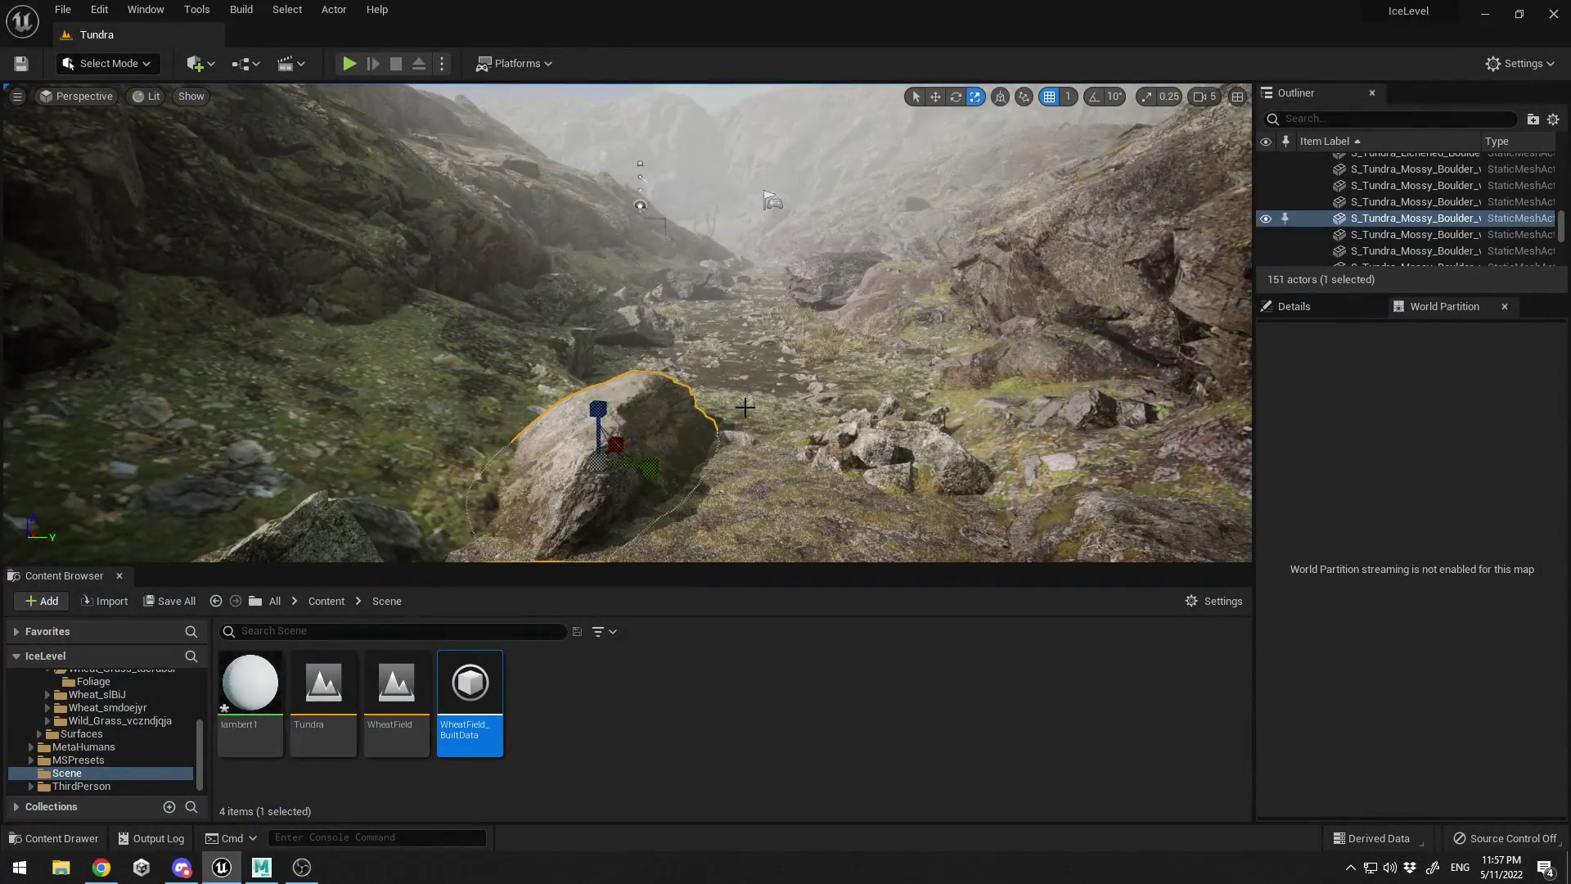
pyautogui.doubleClick(922, 448)
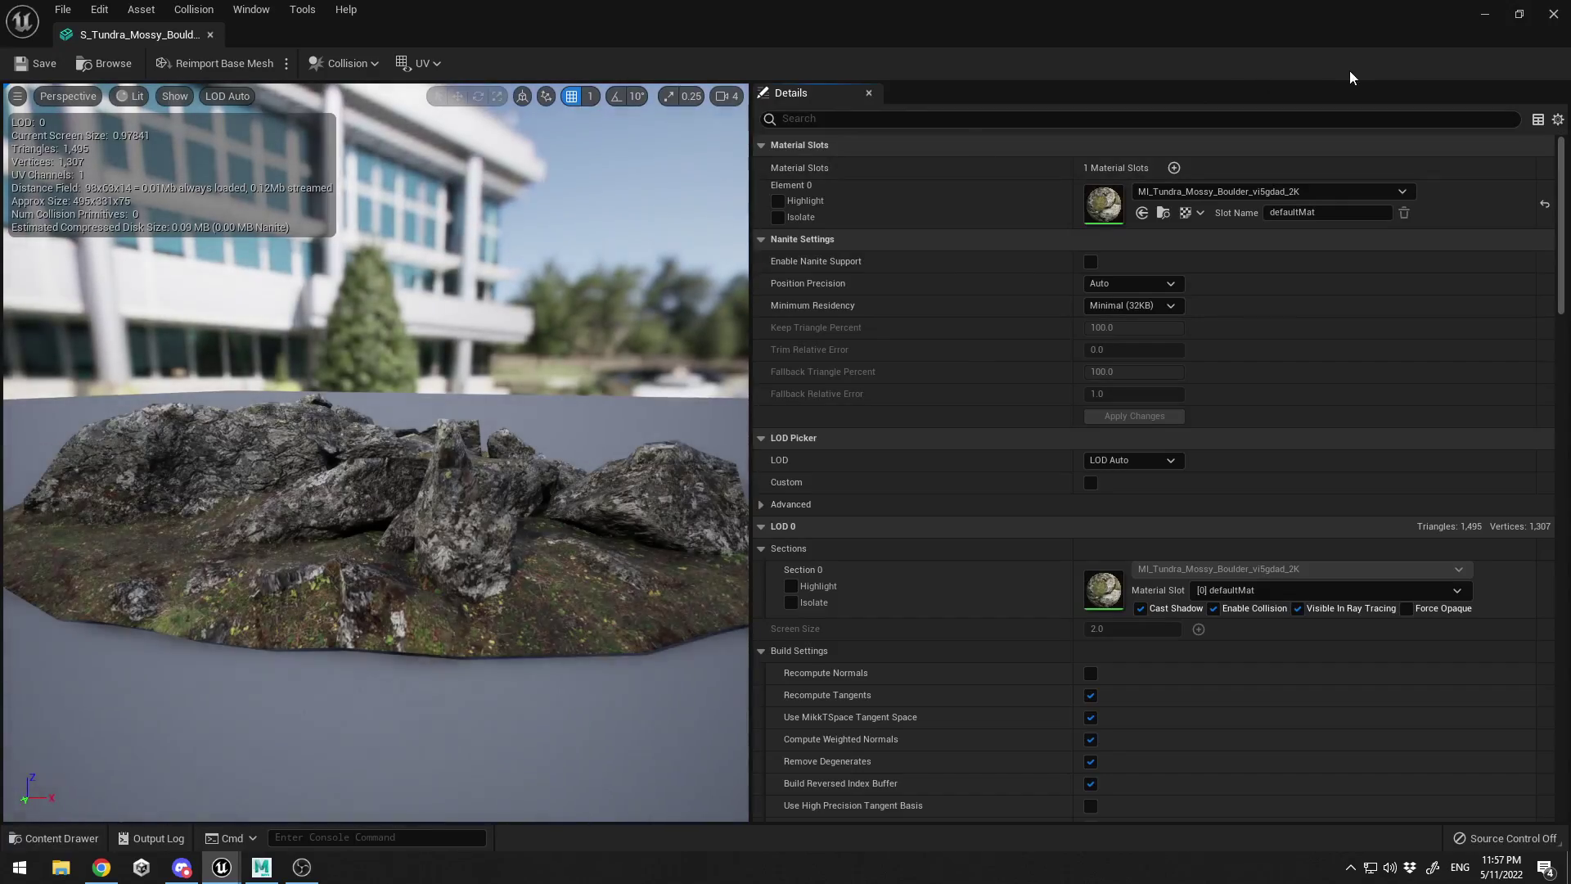
pyautogui.click(1552, 12)
# Play the level, run the character into the small rock cluster to test its collision, and stop playing
pyautogui.click(349, 63)
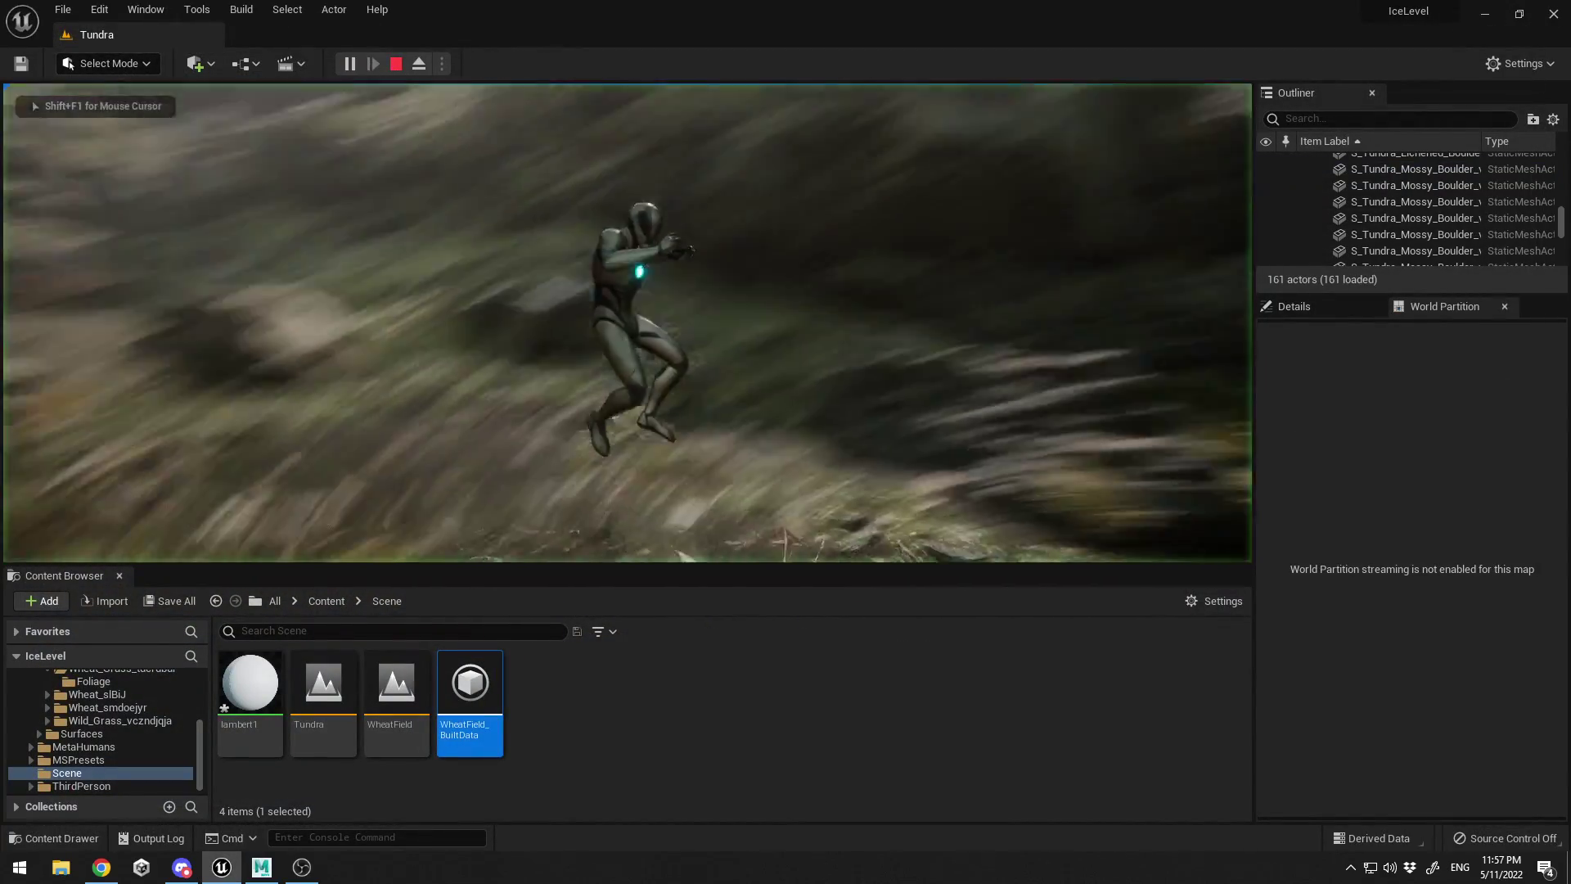
pyautogui.press('w')
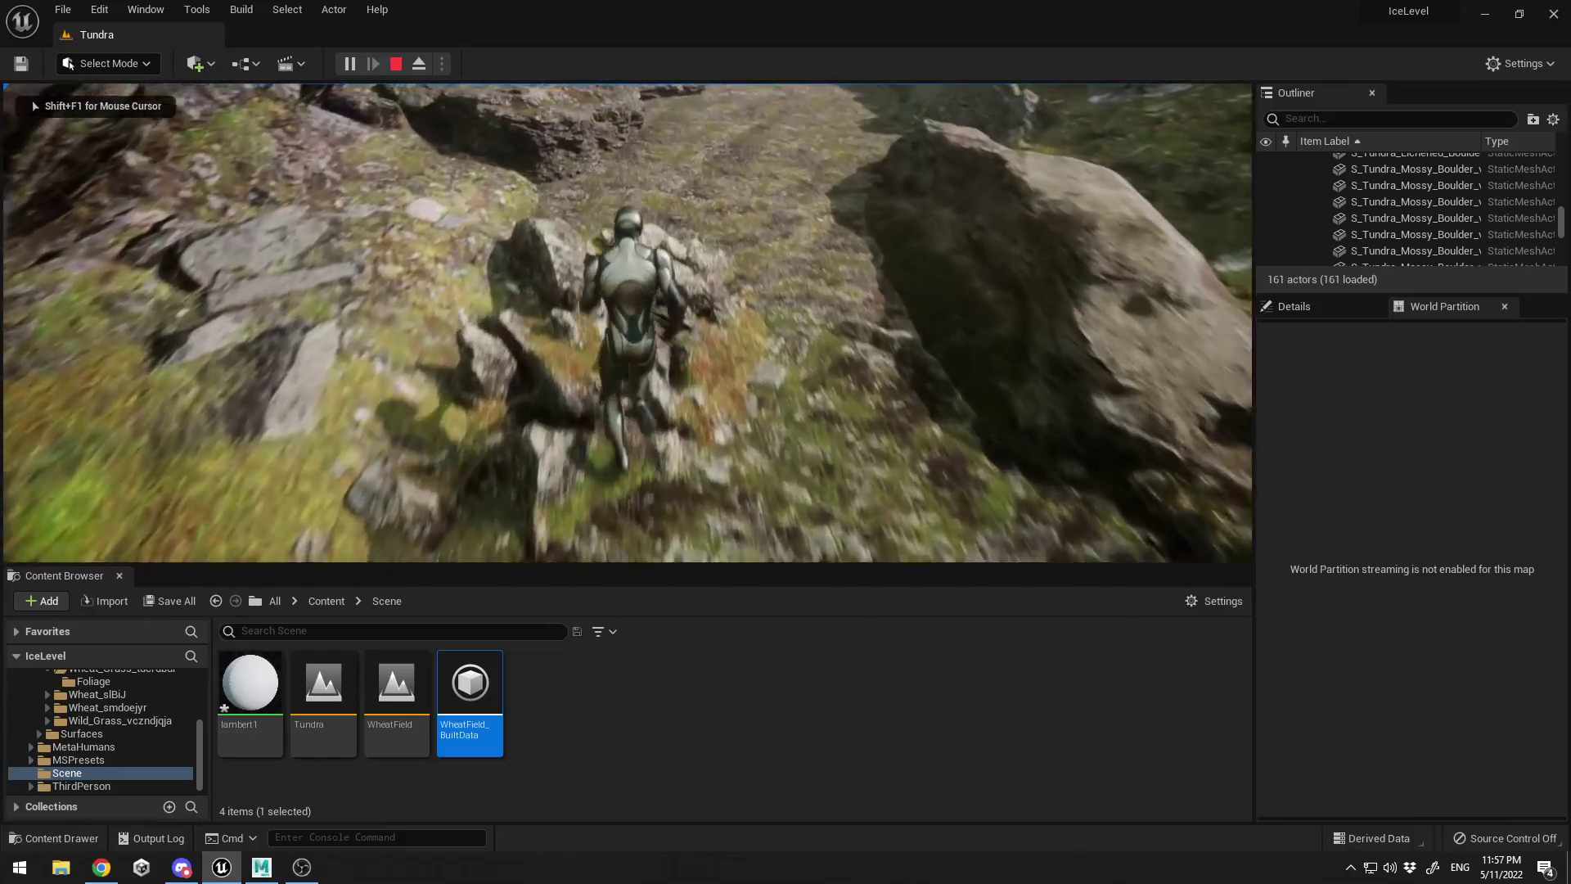
pyautogui.press('Escape')
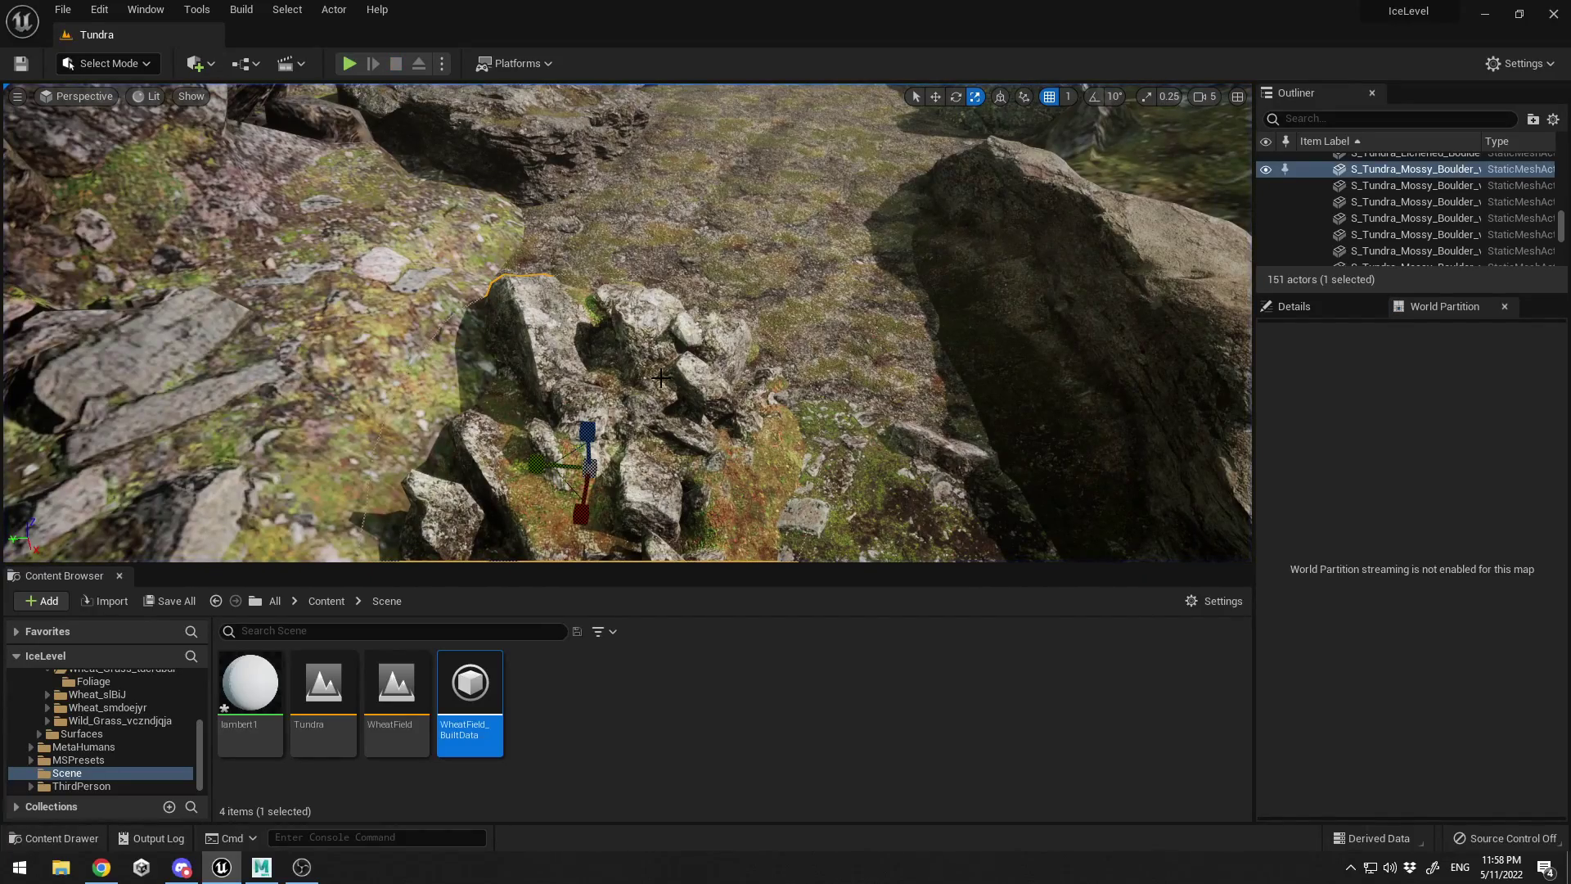
# Open the small rock cluster's mesh, apply an auto convex collision with a hull count of 10, and return to the level
pyautogui.hotkey('ctrl', 'e')
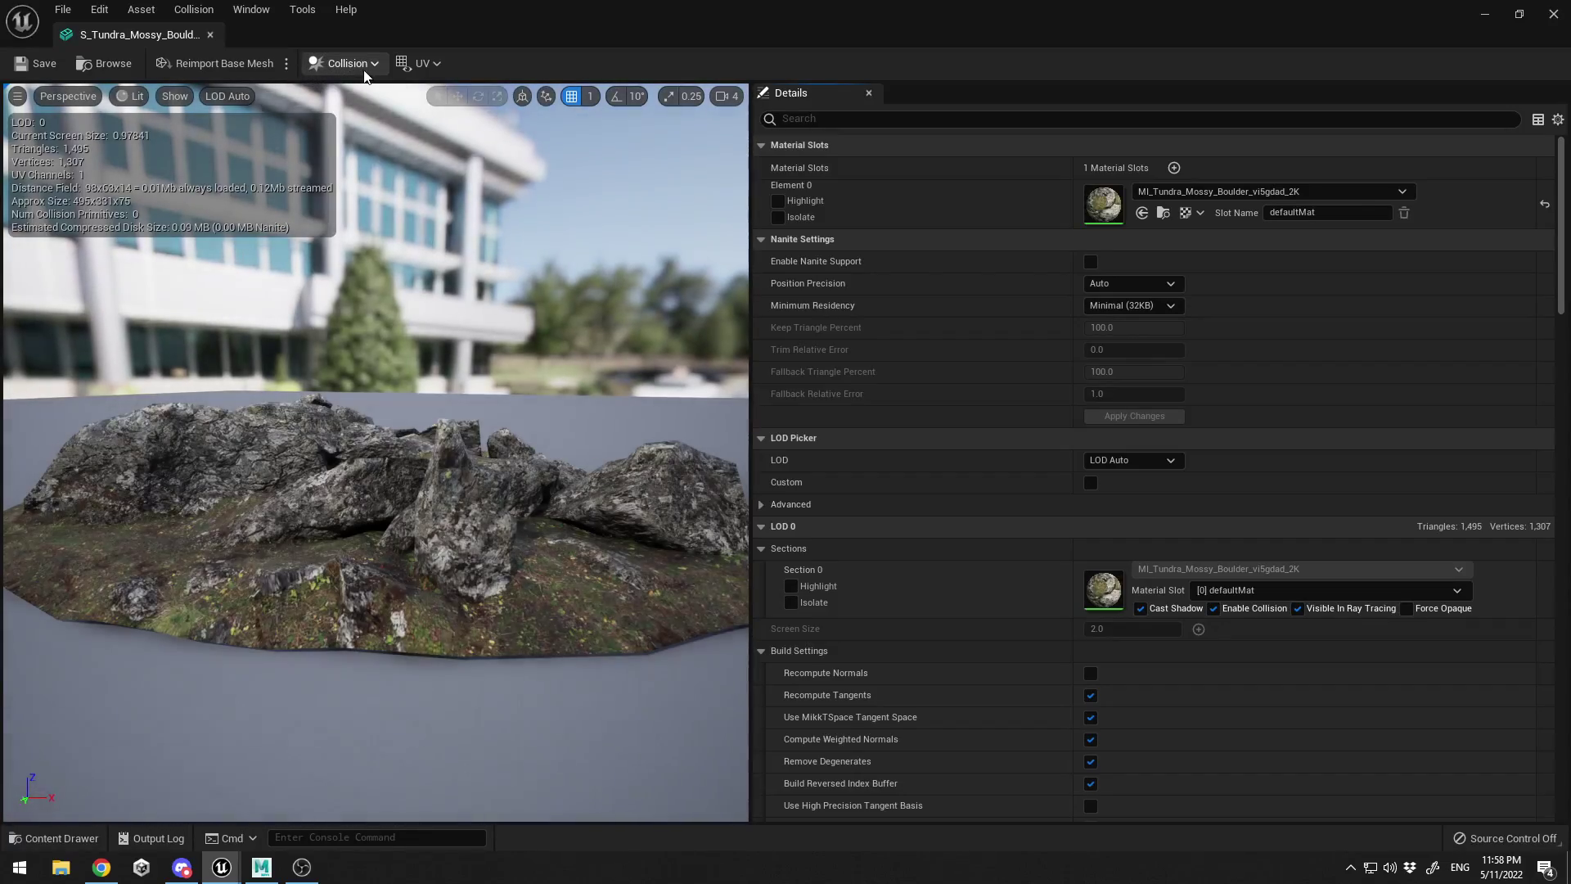
pyautogui.click(362, 68)
pyautogui.click(373, 295)
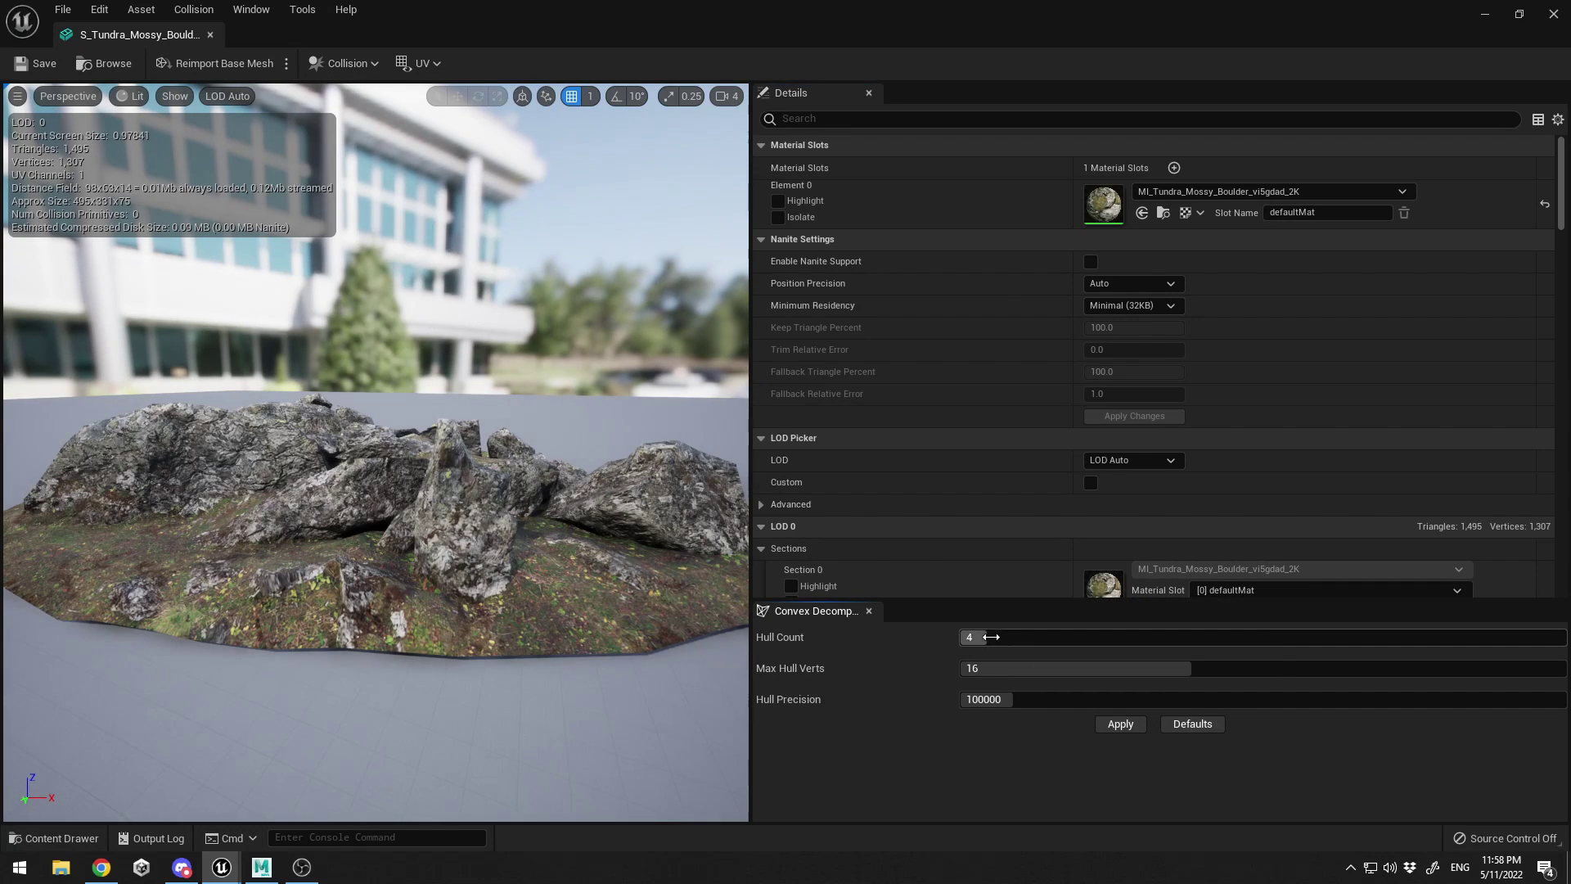
pyautogui.moveTo(1005, 637); pyautogui.dragTo(1043, 636)
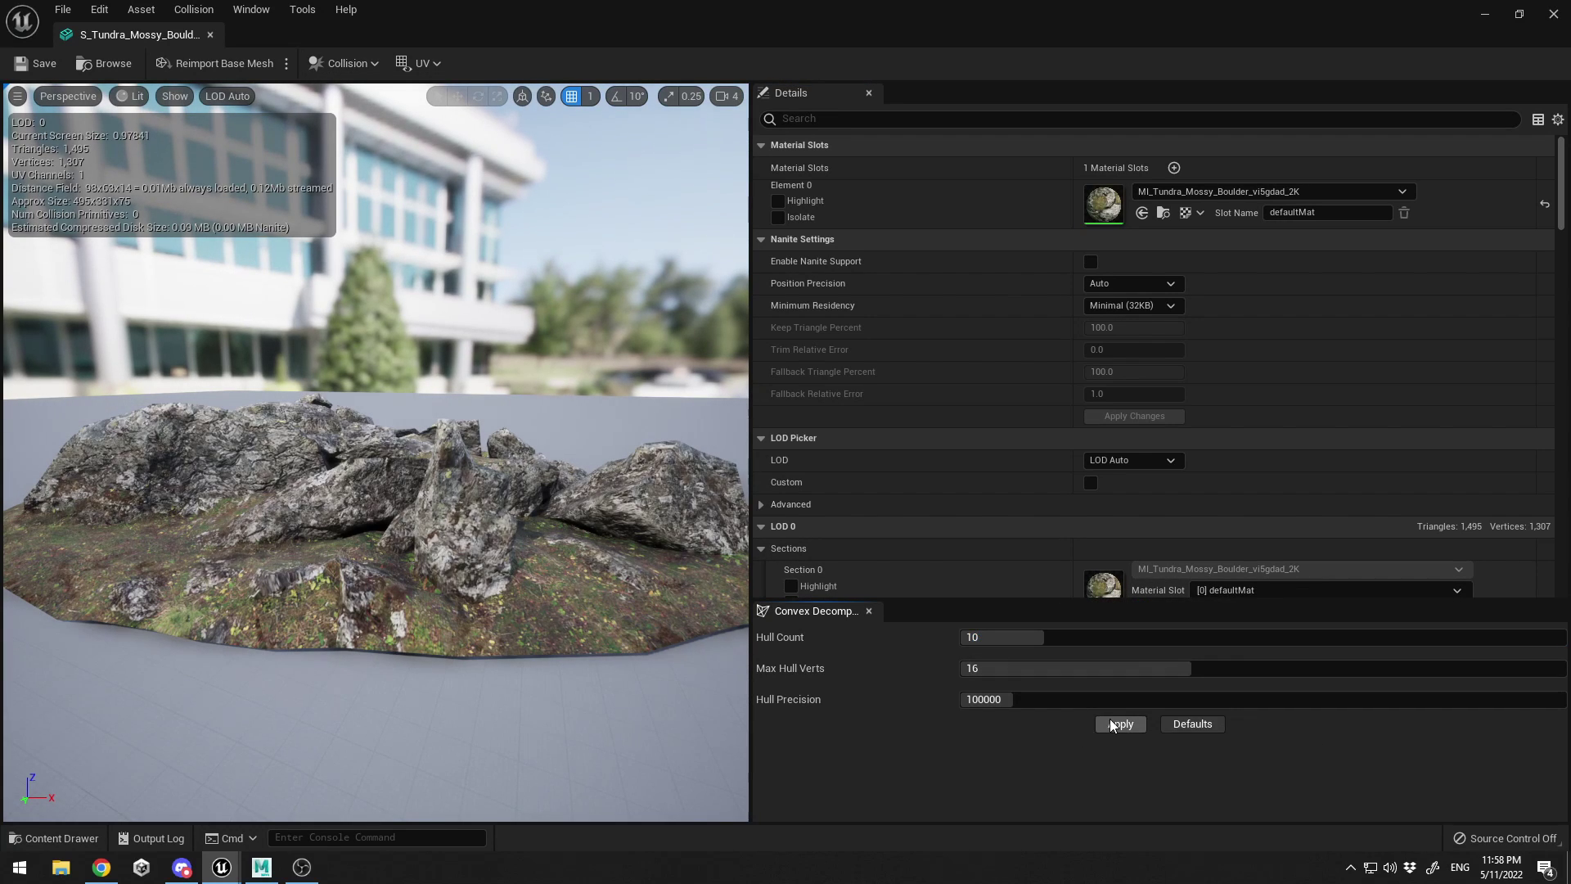
pyautogui.moveTo(506, 447); pyautogui.dragTo(483, 462, button='right')
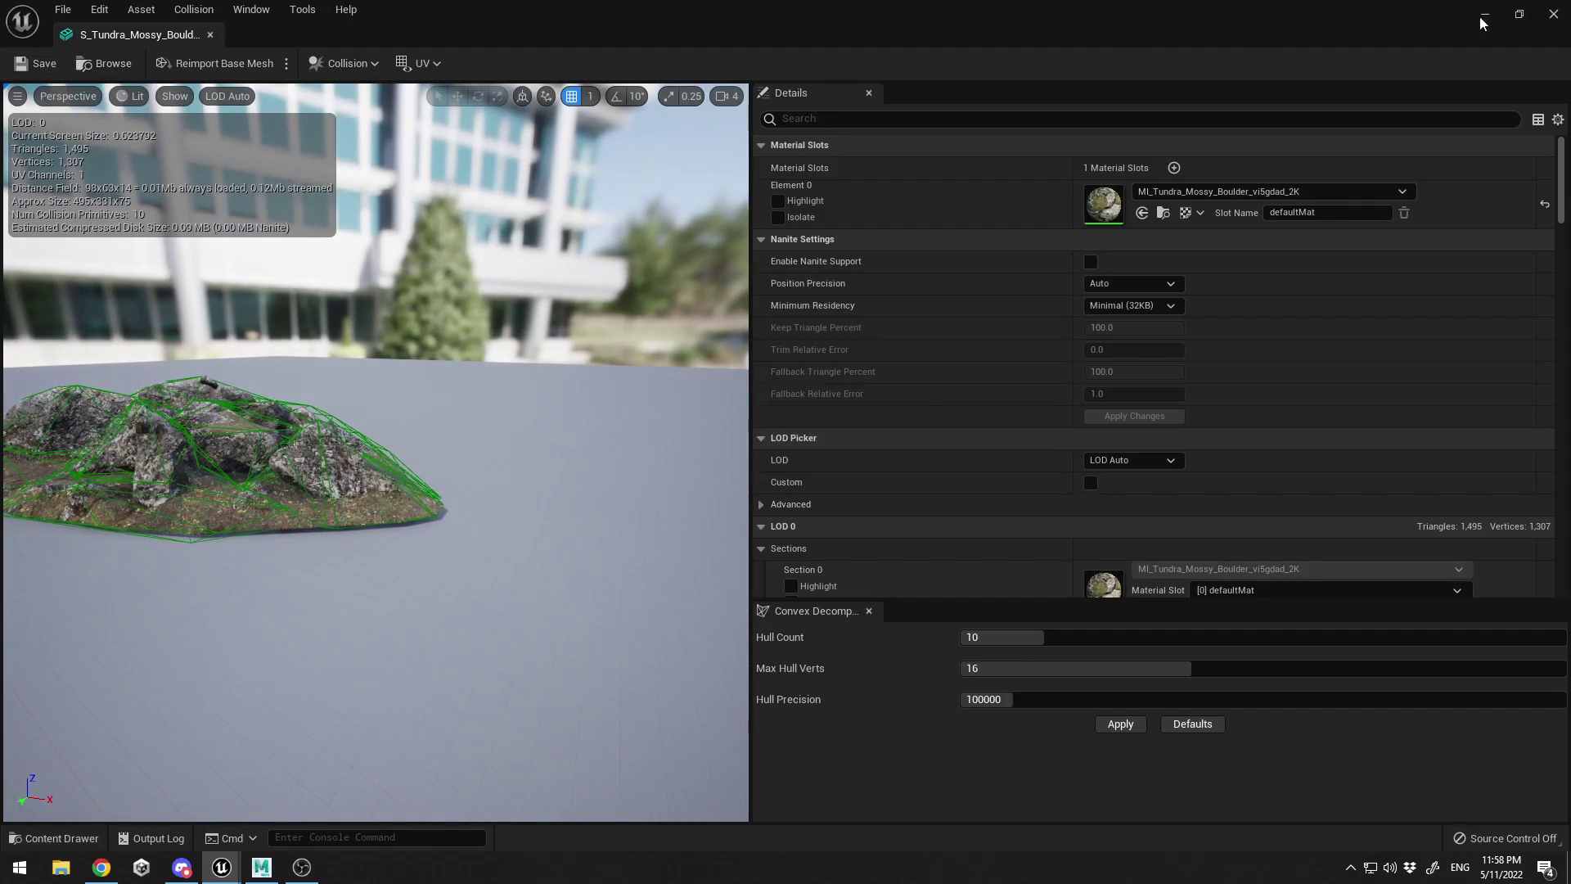
pyautogui.click(1549, 17)
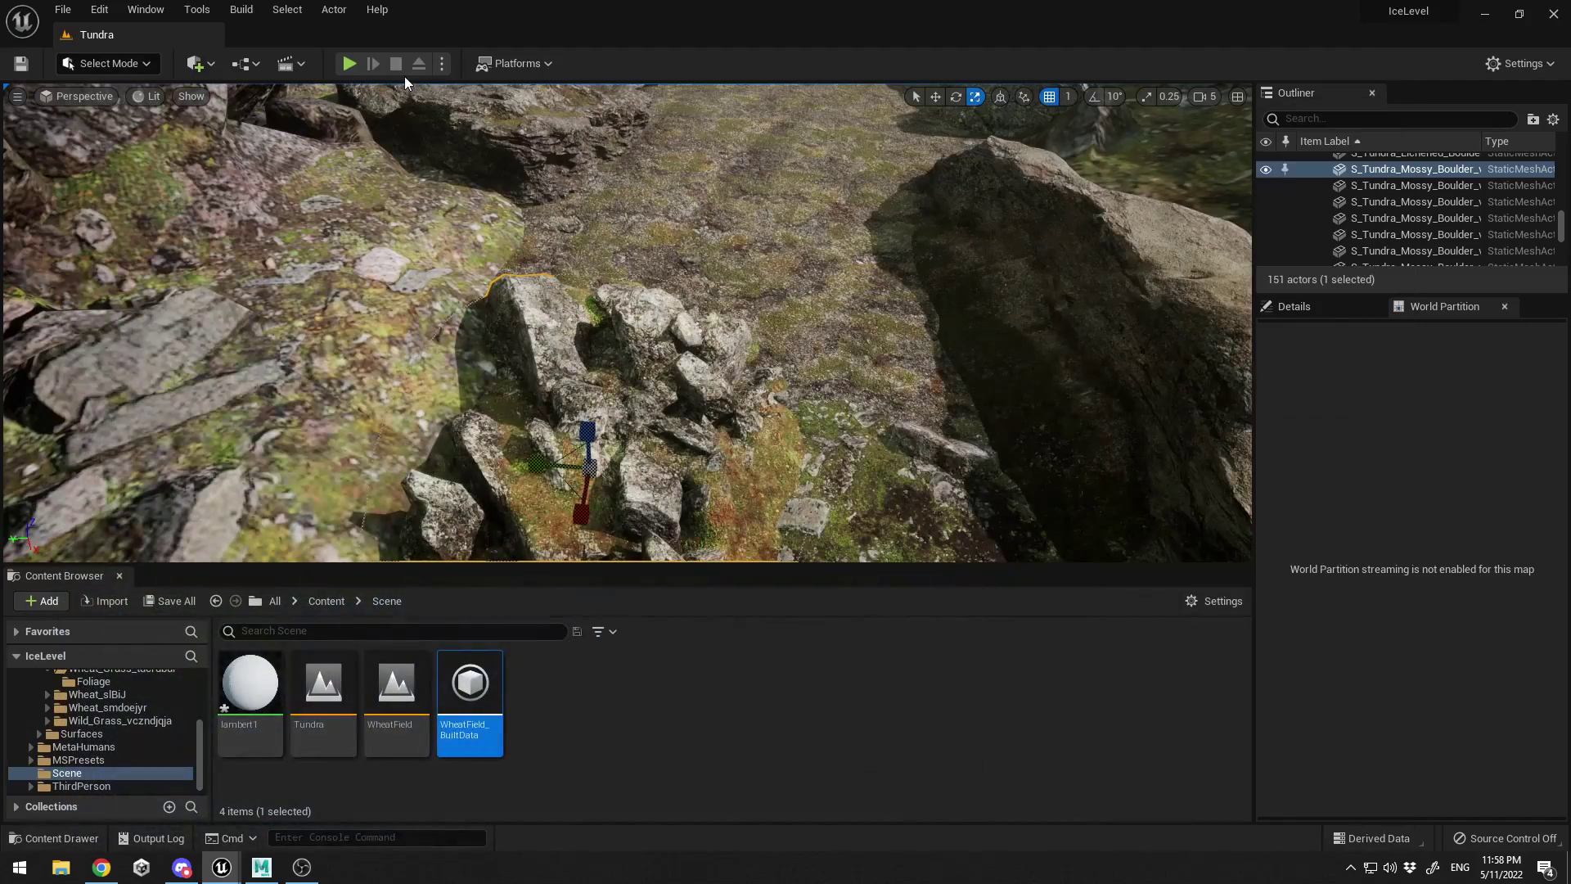
# Play the level and run the character up onto the small rock cluster to test its convex collision
pyautogui.click(350, 63)
pyautogui.click(750, 272)
pyautogui.press('w')
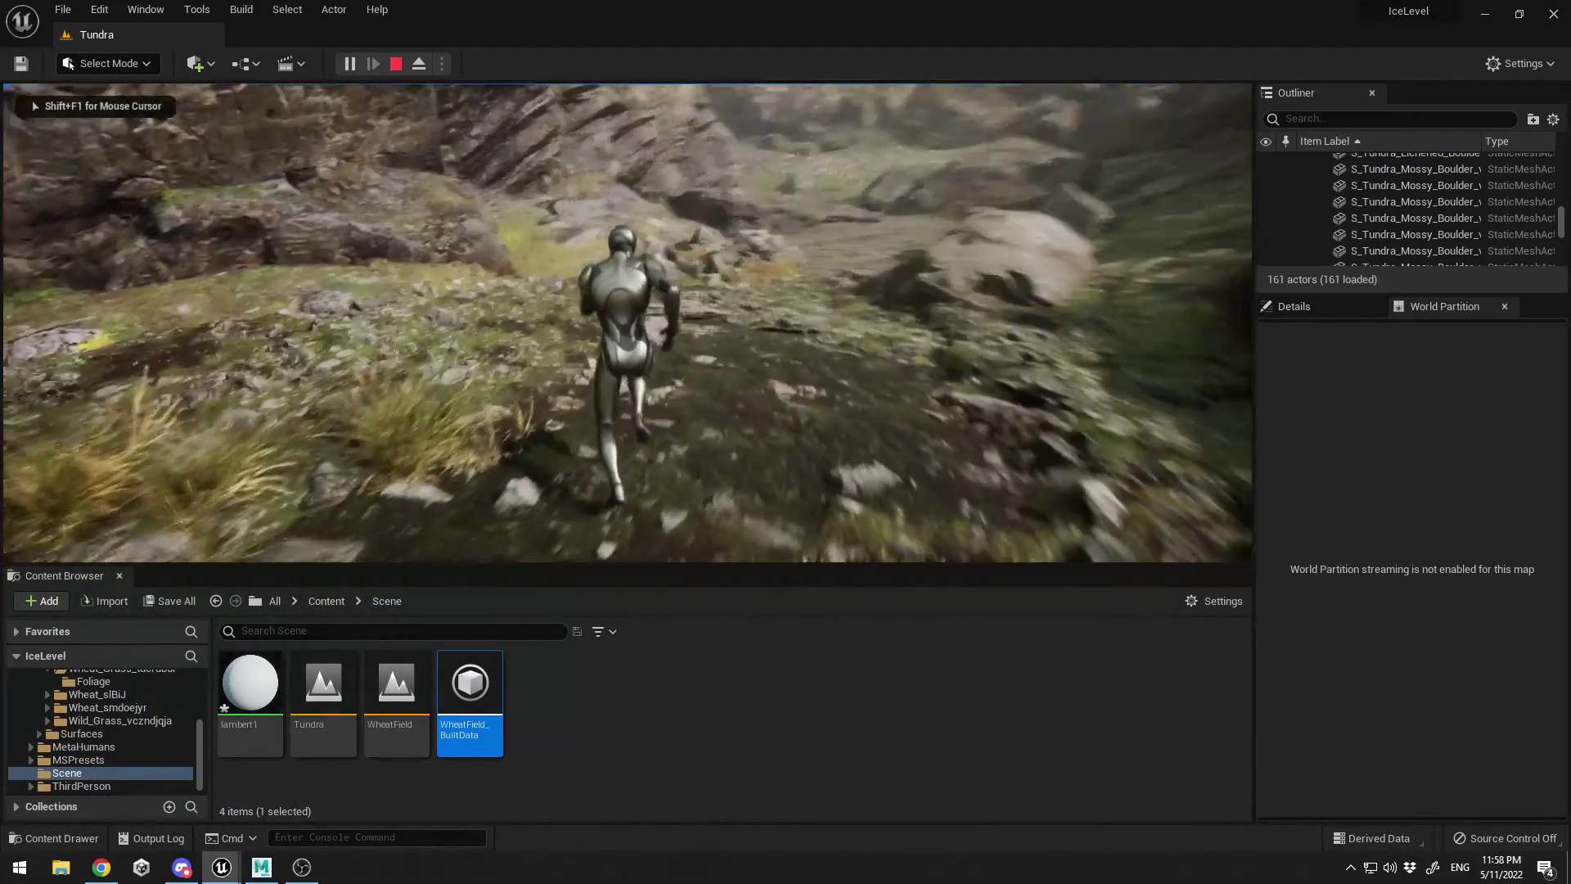
pyautogui.press('w')
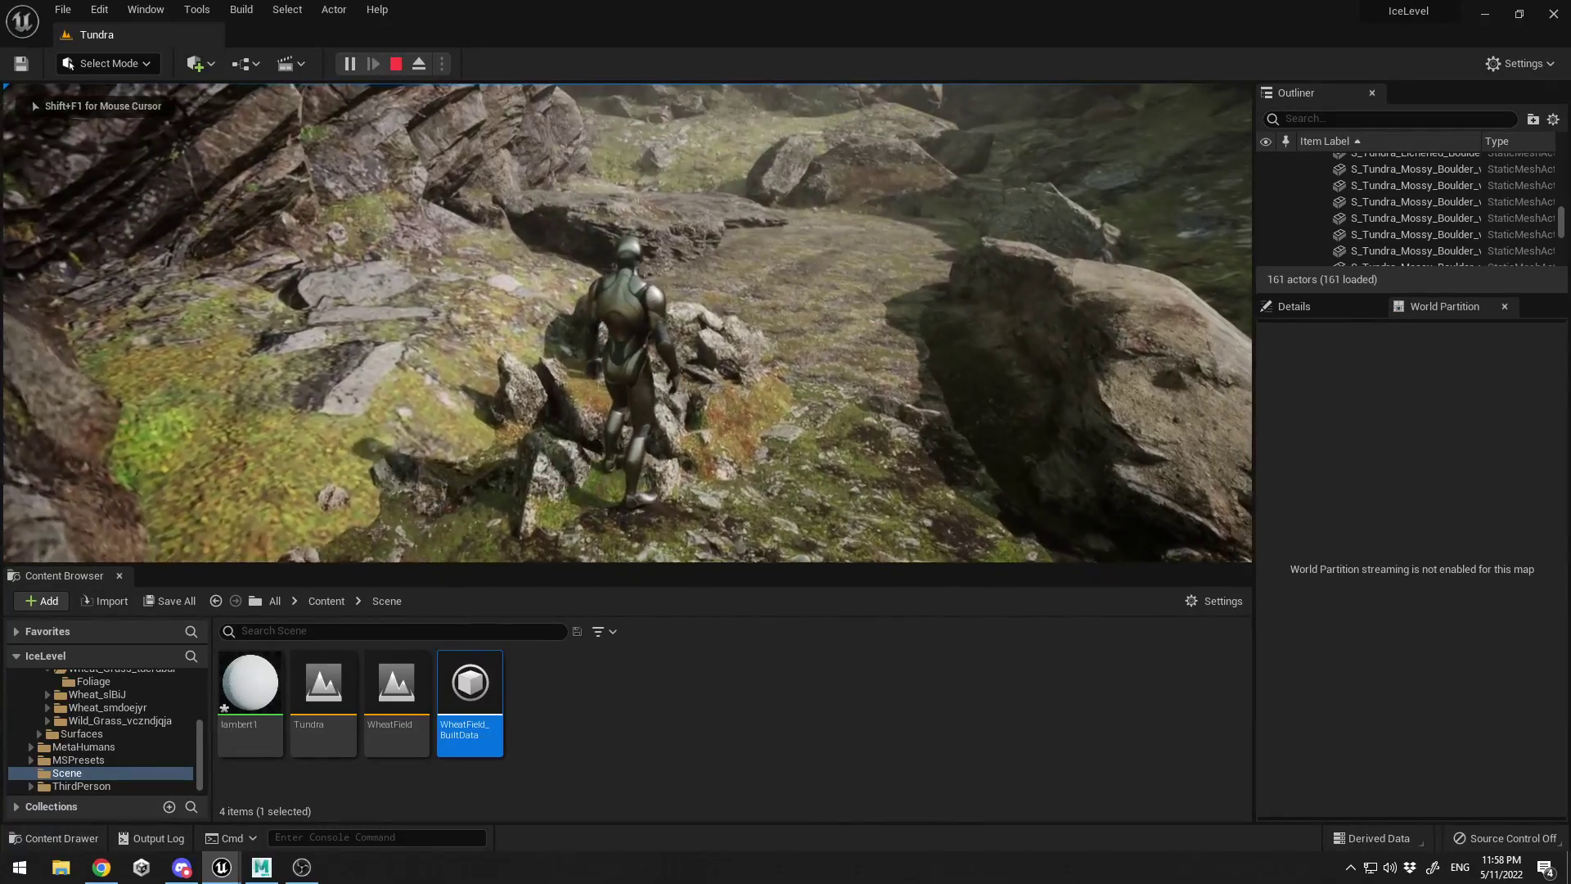
pyautogui.press('w')
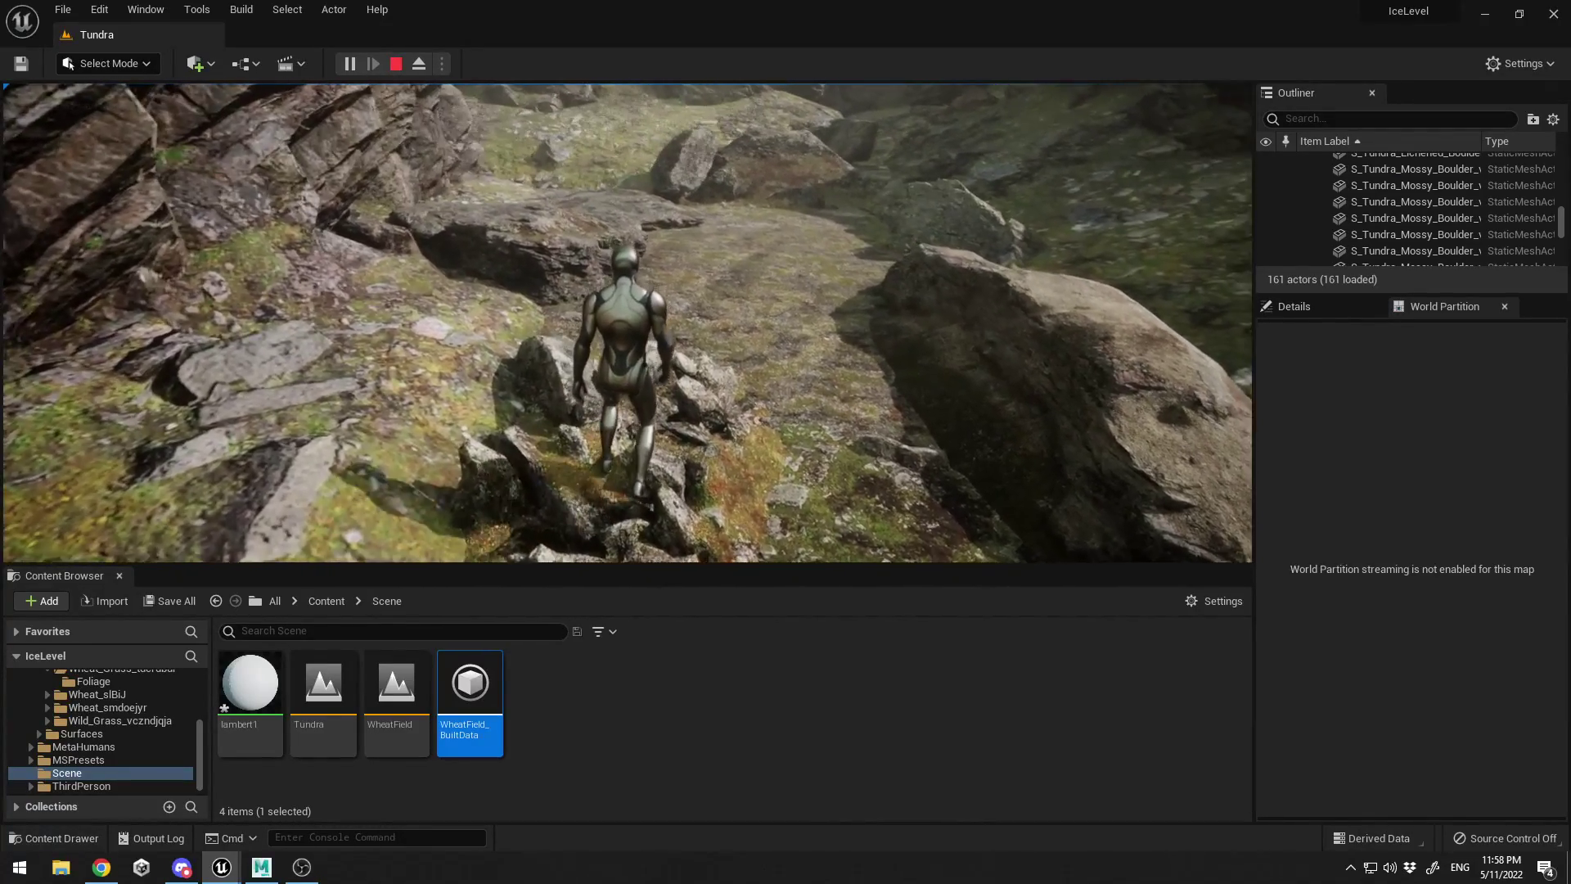
pyautogui.press('w')
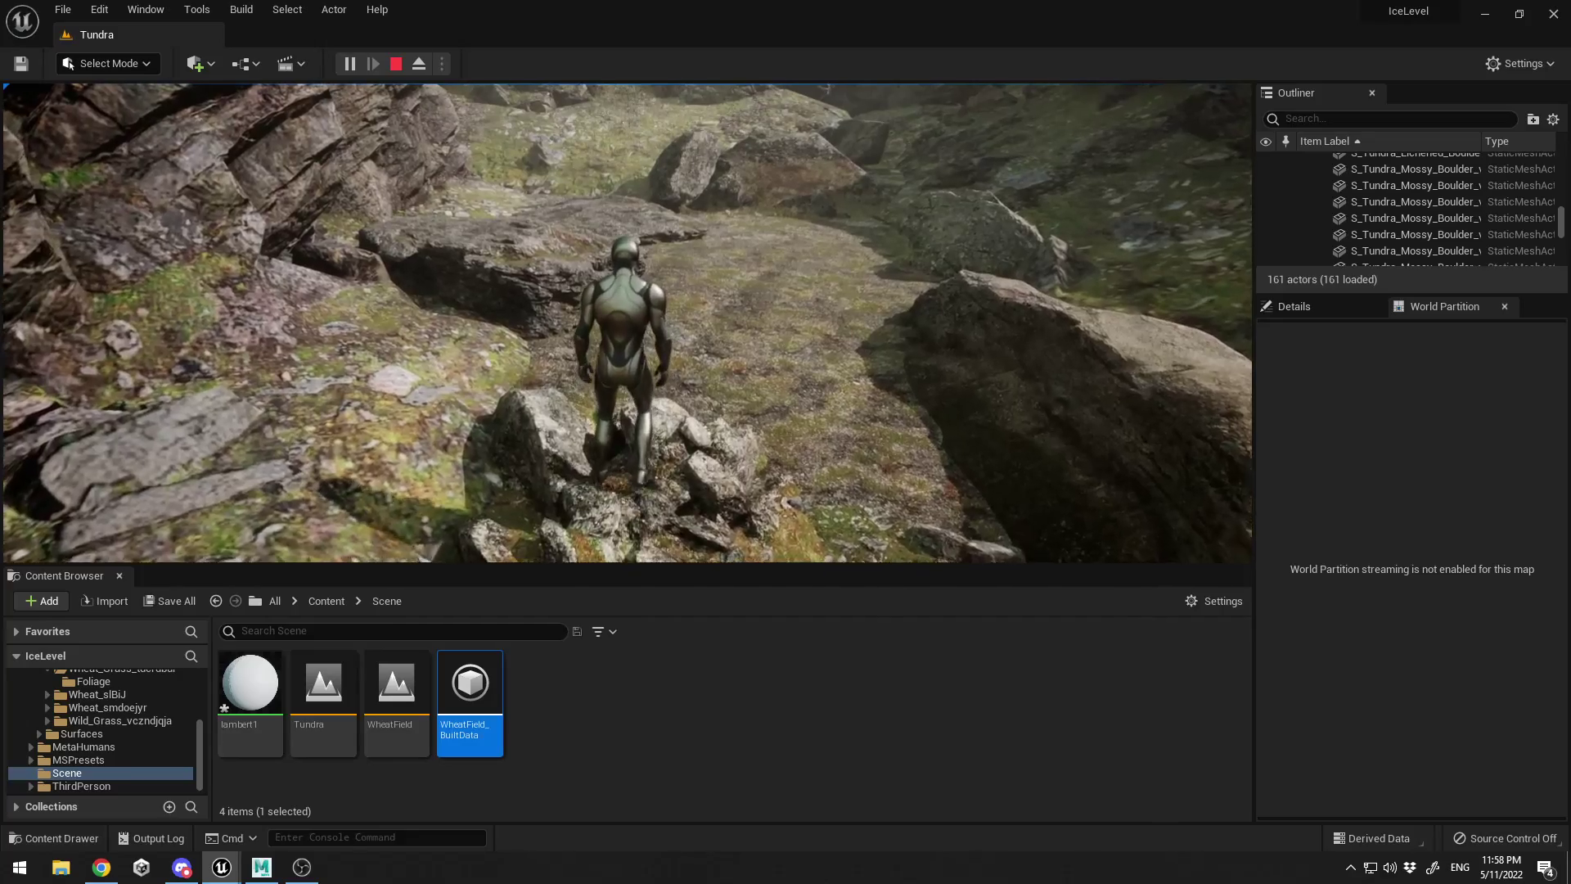
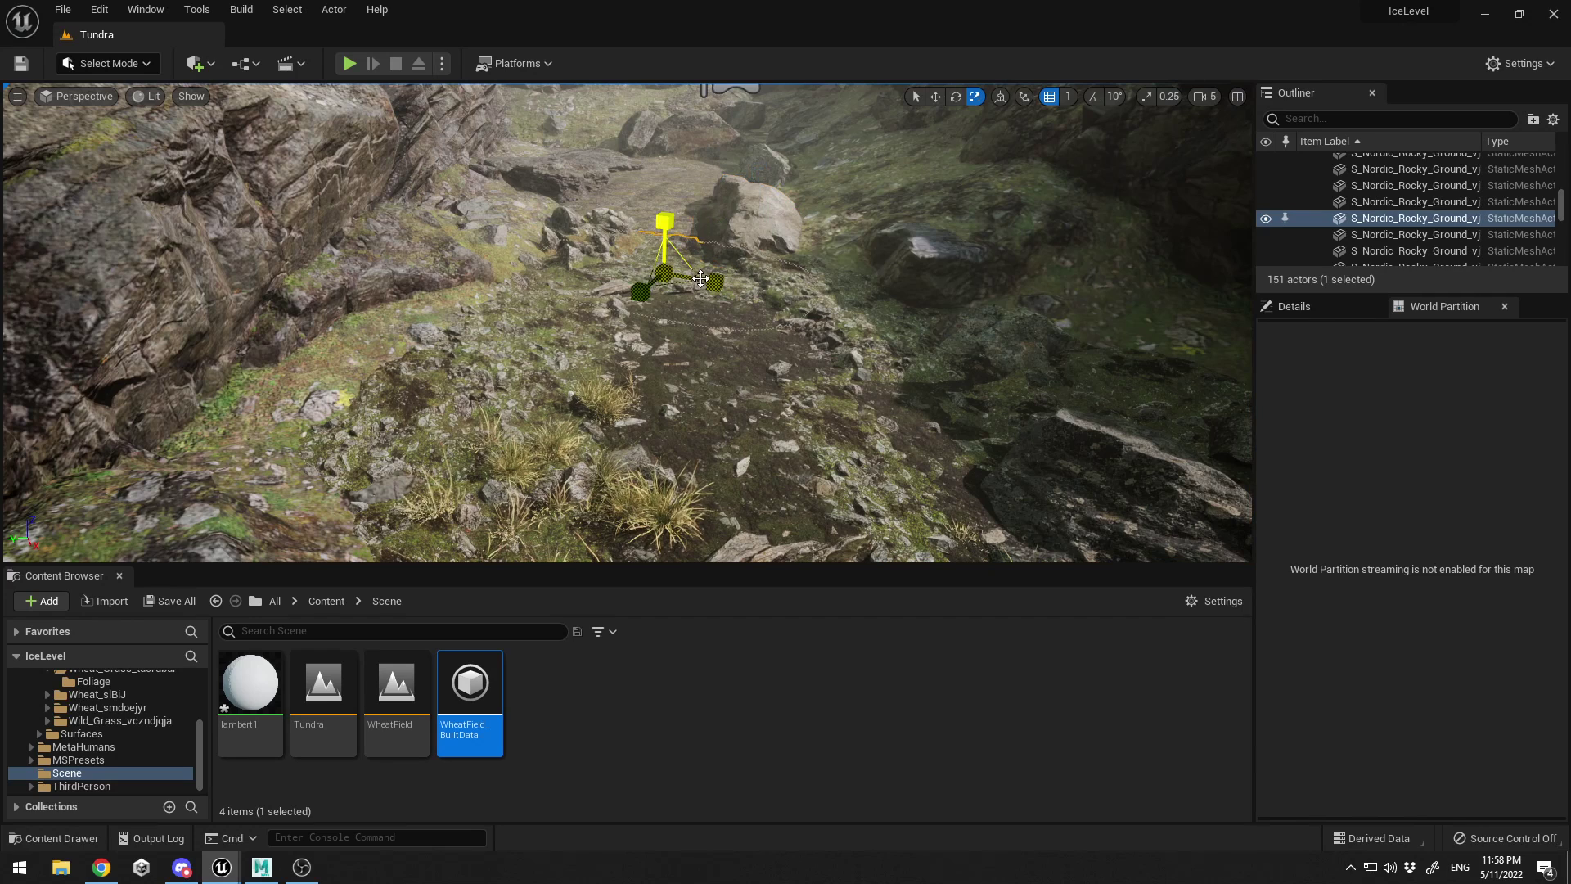
# Switch to Maya and create a polygon cube in the scene with the WoodenPlanks bridge
pyautogui.click(830, 319)
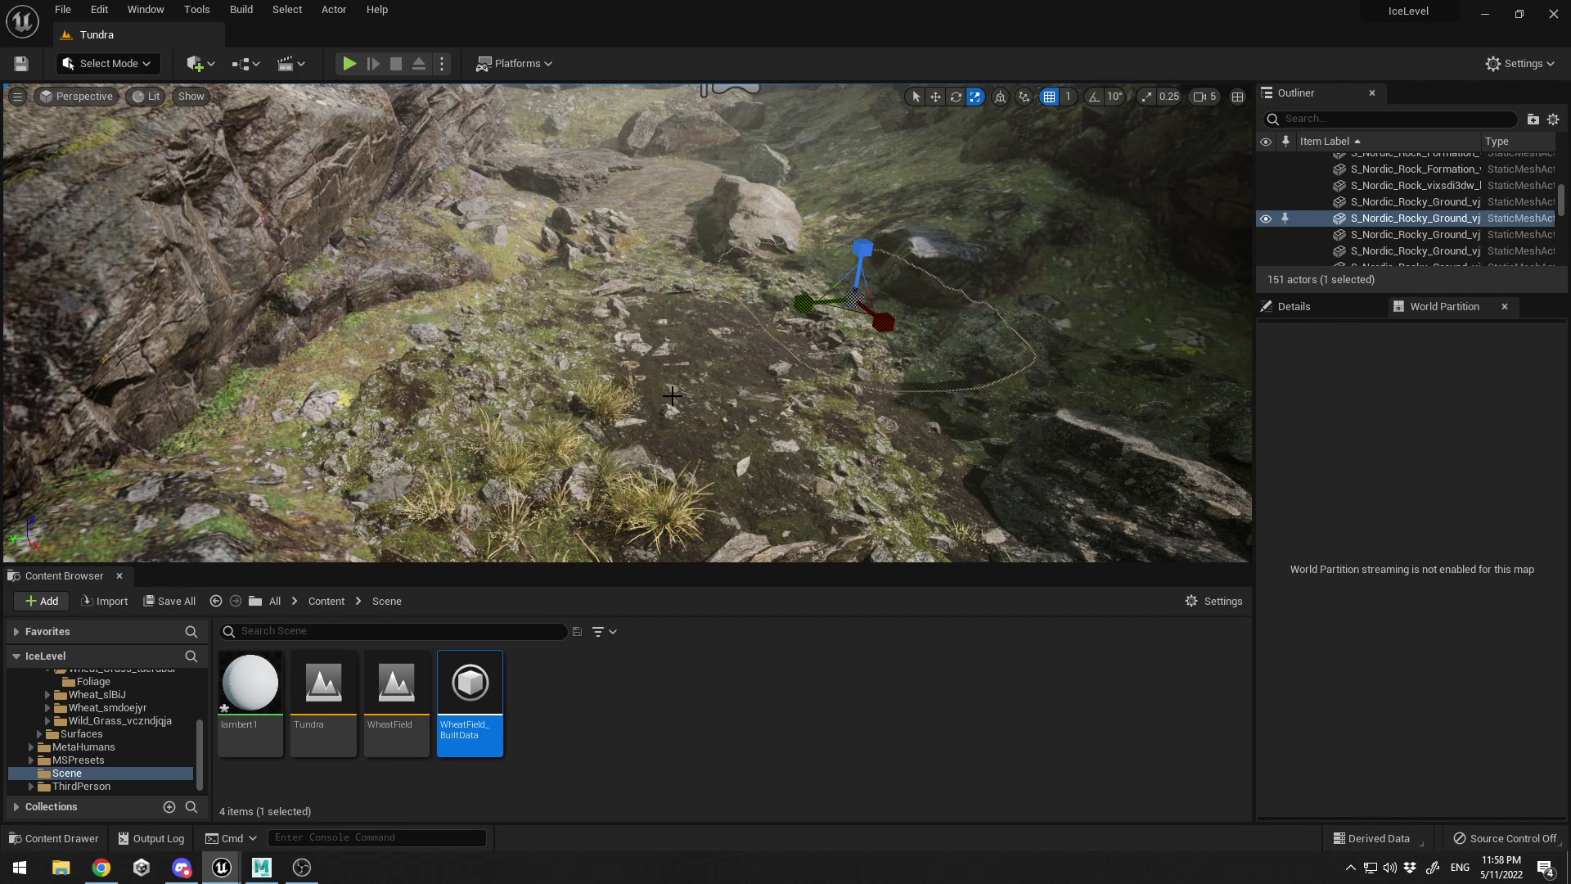
pyautogui.click(262, 867)
pyautogui.keyDown('alt'); pyautogui.moveTo(909, 323); pyautogui.dragTo(272, 303); pyautogui.keyUp('alt')
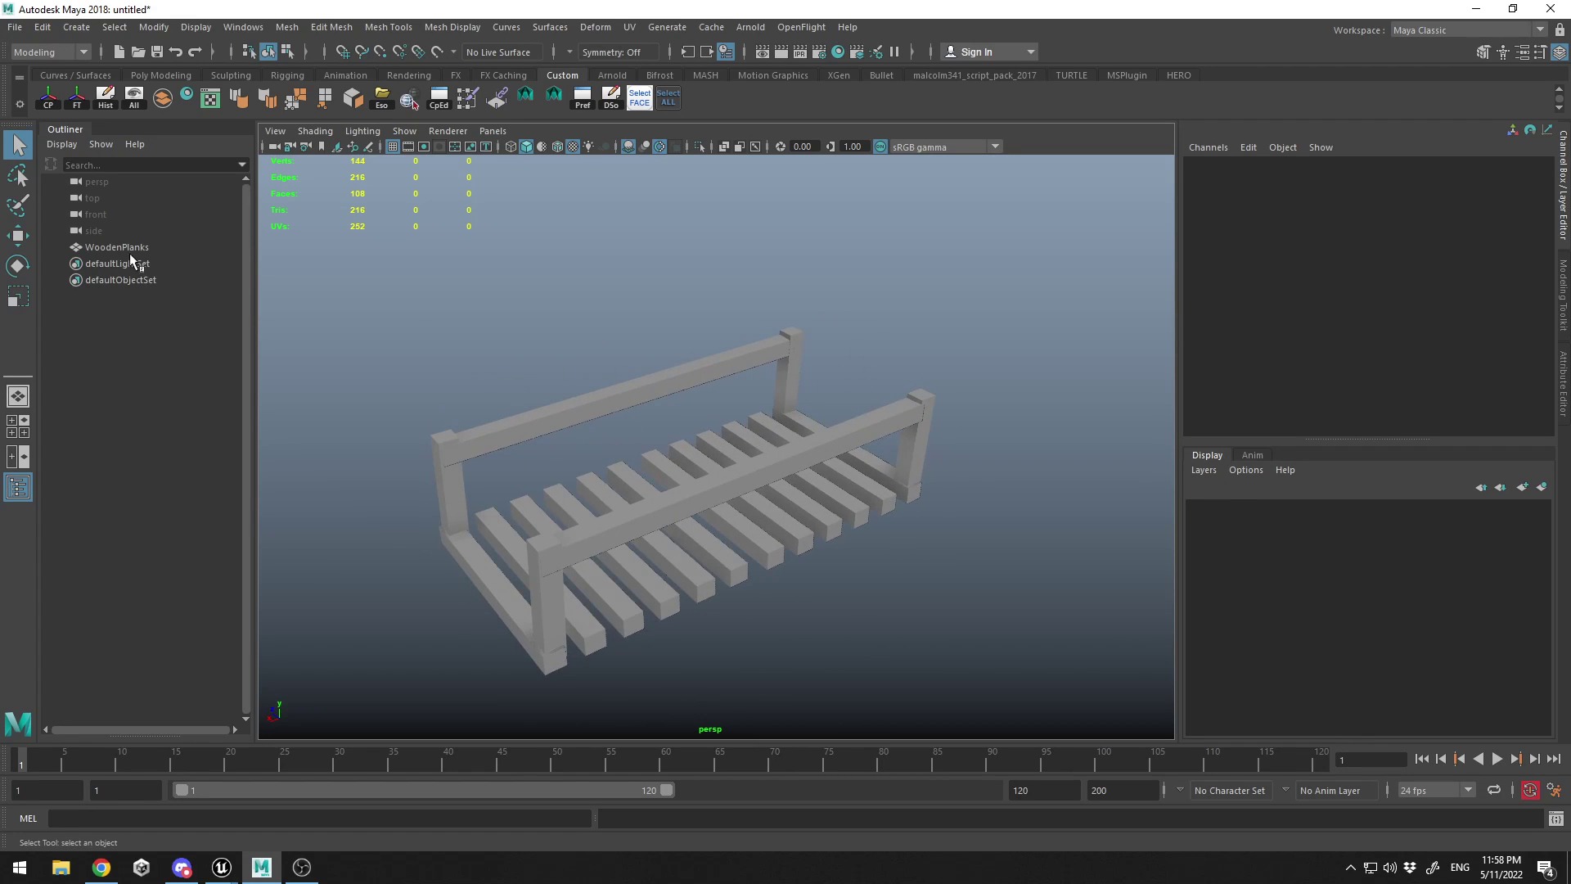
pyautogui.keyDown('alt'); pyautogui.moveTo(687, 324); pyautogui.dragTo(618, 308); pyautogui.keyUp('alt')
pyautogui.keyDown('shift'); pyautogui.moveTo(740, 254); pyautogui.dragTo(741, 303, button='right'); pyautogui.keyUp('shift')
pyautogui.scroll(-5, 701, 333)
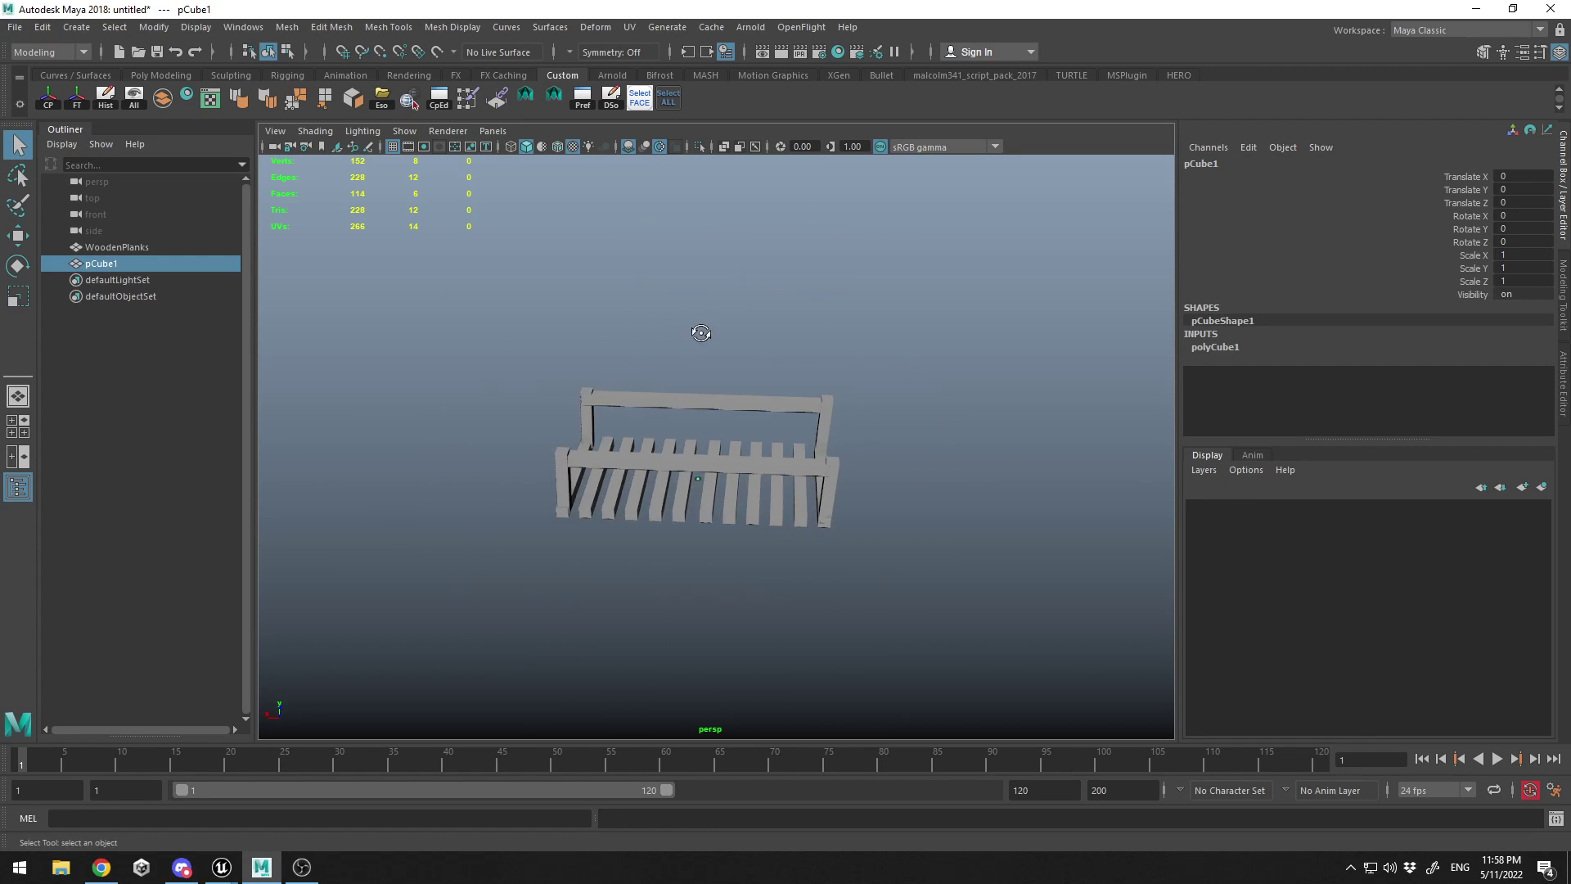
pyautogui.keyDown('alt'); pyautogui.moveTo(702, 333); pyautogui.dragTo(716, 352); pyautogui.keyUp('alt')
# Scale the cube to about 1132.6, flatten it along Z to about 121.4, and move it over one bridge railing
pyautogui.press('r')
pyautogui.moveTo(698, 479); pyautogui.dragTo(925, 514)
pyautogui.keyDown('alt'); pyautogui.moveTo(577, 456); pyautogui.dragTo(818, 460); pyautogui.keyUp('alt')
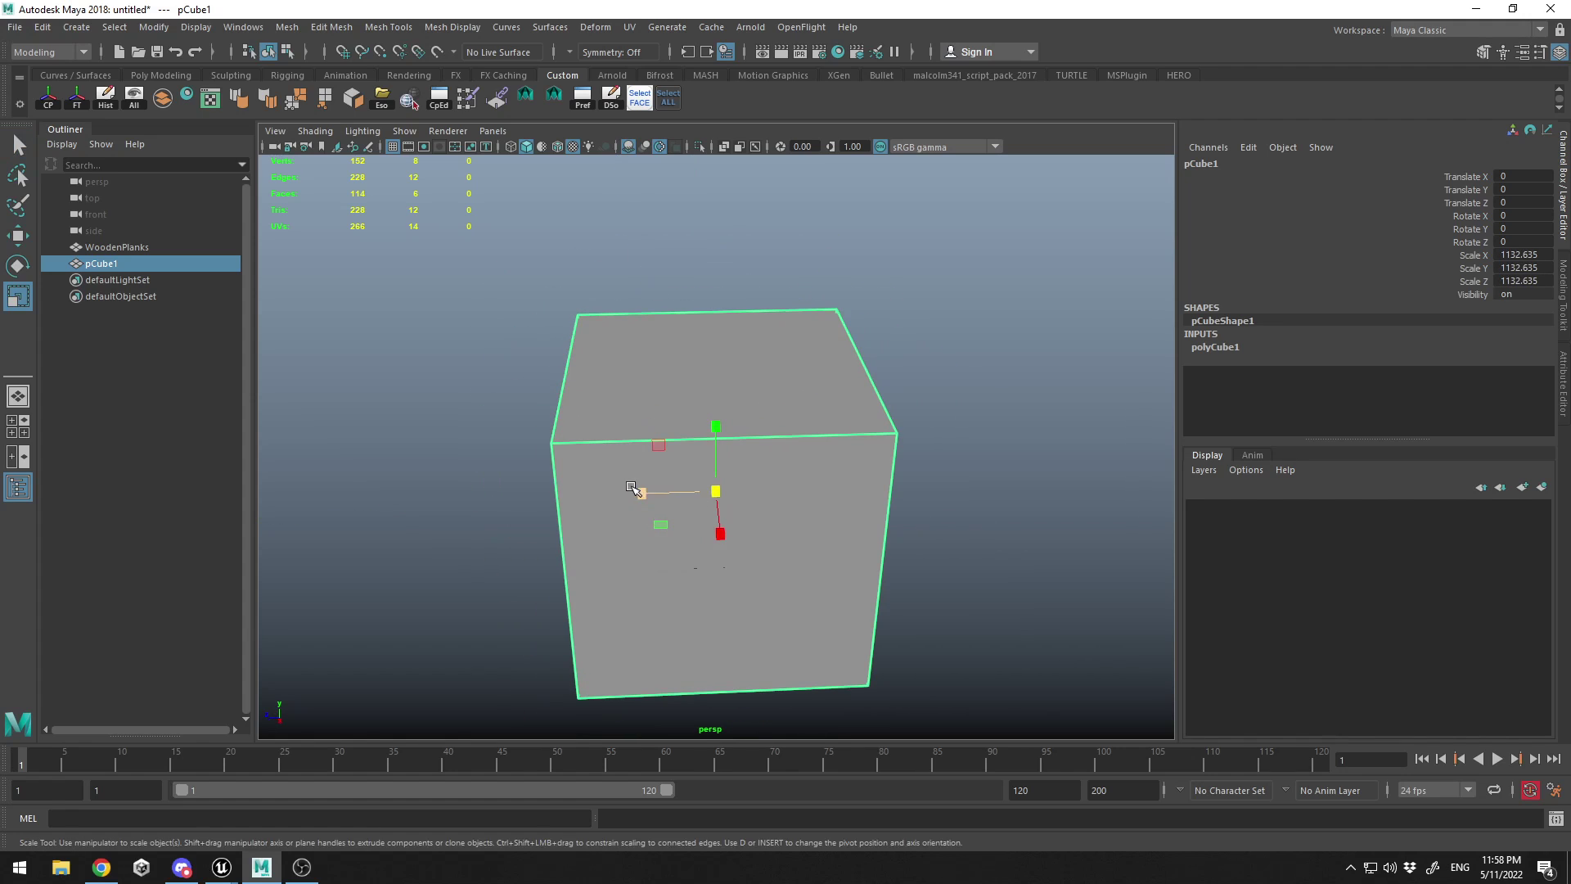
pyautogui.moveTo(642, 493); pyautogui.dragTo(712, 486)
pyautogui.press('w')
pyautogui.moveTo(664, 495); pyautogui.dragTo(615, 498)
pyautogui.moveTo(660, 433); pyautogui.dragTo(684, 314)
# Lower the cube's top face in wireframe view until it sits just above the railing
pyautogui.keyDown('alt'); pyautogui.moveTo(810, 351); pyautogui.dragTo(629, 330); pyautogui.keyUp('alt')
pyautogui.rightClick(735, 302)
pyautogui.moveTo(735, 302); pyautogui.dragTo(735, 346, button='right')
pyautogui.press('4')
pyautogui.keyDown('alt'); pyautogui.moveTo(617, 207); pyautogui.dragTo(617, 252, button='middle'); pyautogui.keyUp('alt')
pyautogui.moveTo(617, 237); pyautogui.dragTo(465, 462)
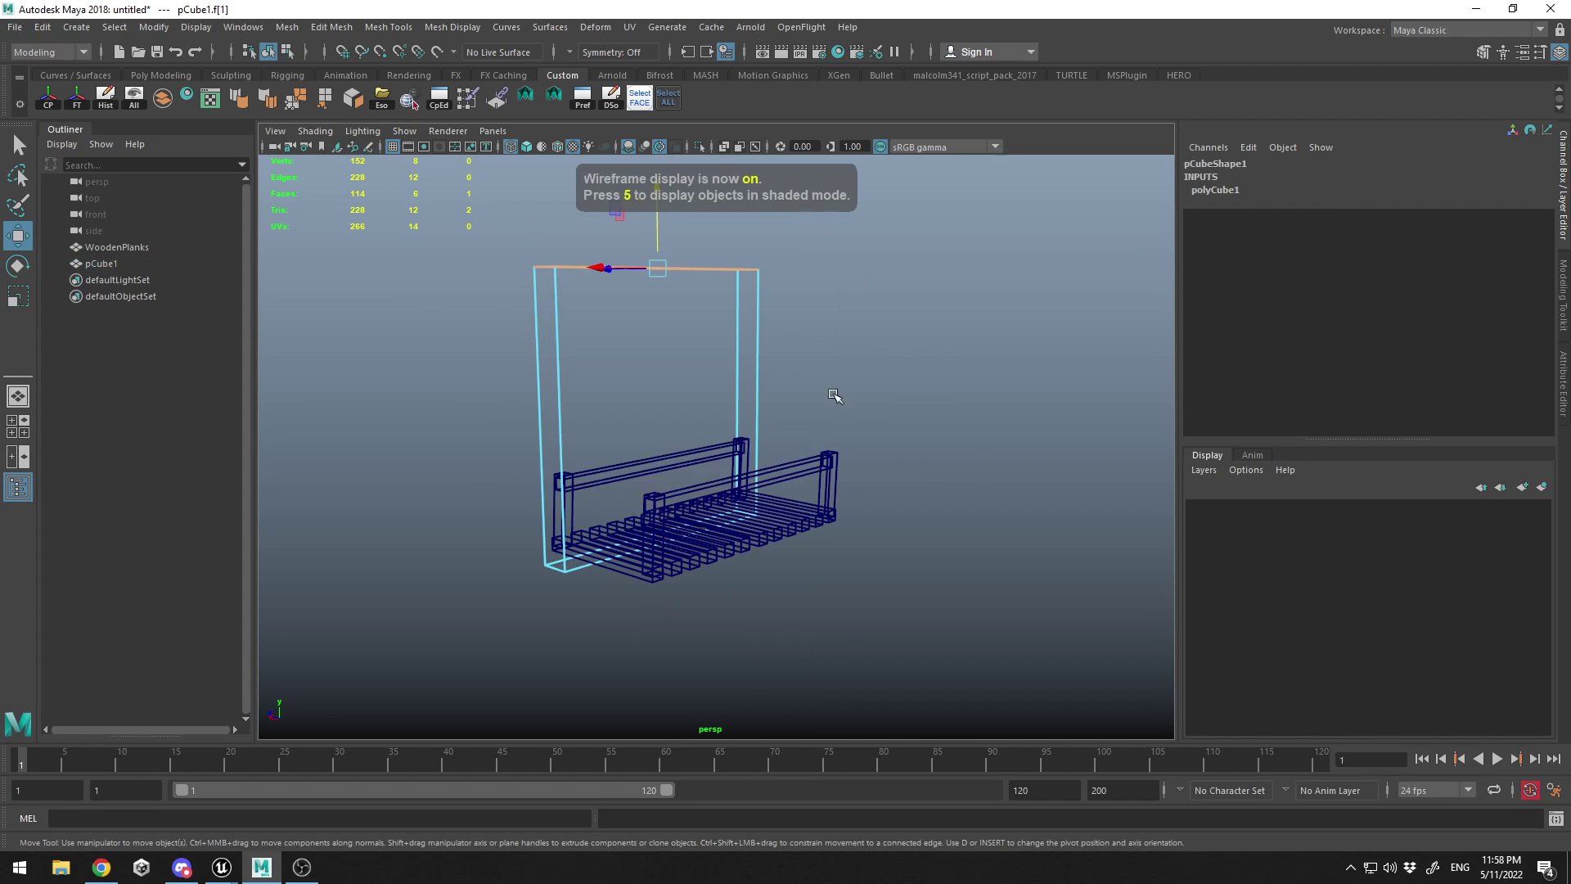
pyautogui.moveTo(664, 237)
pyautogui.mouseDown()
pyautogui.moveTo(665, 414)
pyautogui.moveTo(701, 489)
pyautogui.moveTo(659, 450)
pyautogui.moveTo(723, 444)
pyautogui.mouseUp()
# Duplicate the railing cube, place the copy over the opposite railing, and return to textured shaded display
pyautogui.press('q')
pyautogui.click(854, 308)
pyautogui.click(659, 452)
pyautogui.click(641, 480)
pyautogui.hotkey('ctrl', 'd')
pyautogui.press('w')
pyautogui.press('6')
pyautogui.click(873, 508)
pyautogui.keyDown('alt'); pyautogui.moveTo(902, 495); pyautogui.dragTo(822, 500); pyautogui.keyUp('alt')
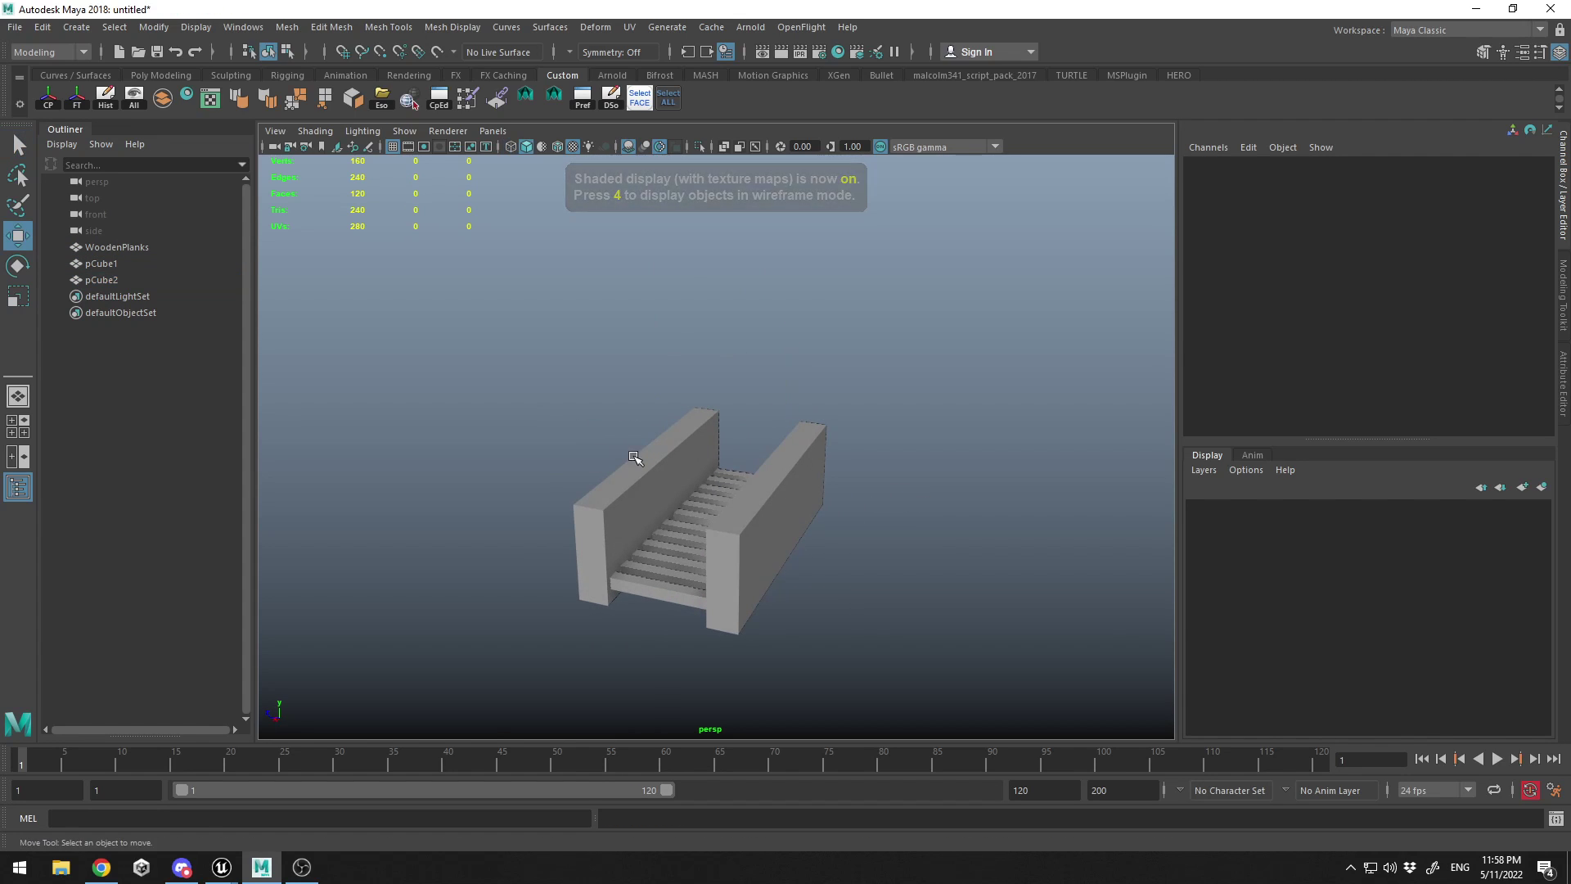
# Nudge the railing cube slightly sideways and check in wireframe that both cubes enclose the railings
pyautogui.click(631, 463)
pyautogui.click(618, 470)
pyautogui.moveTo(598, 415); pyautogui.dragTo(592, 414)
pyautogui.click(730, 446)
pyautogui.keyDown('alt'); pyautogui.moveTo(707, 480); pyautogui.dragTo(755, 463); pyautogui.keyUp('alt')
pyautogui.press('4')
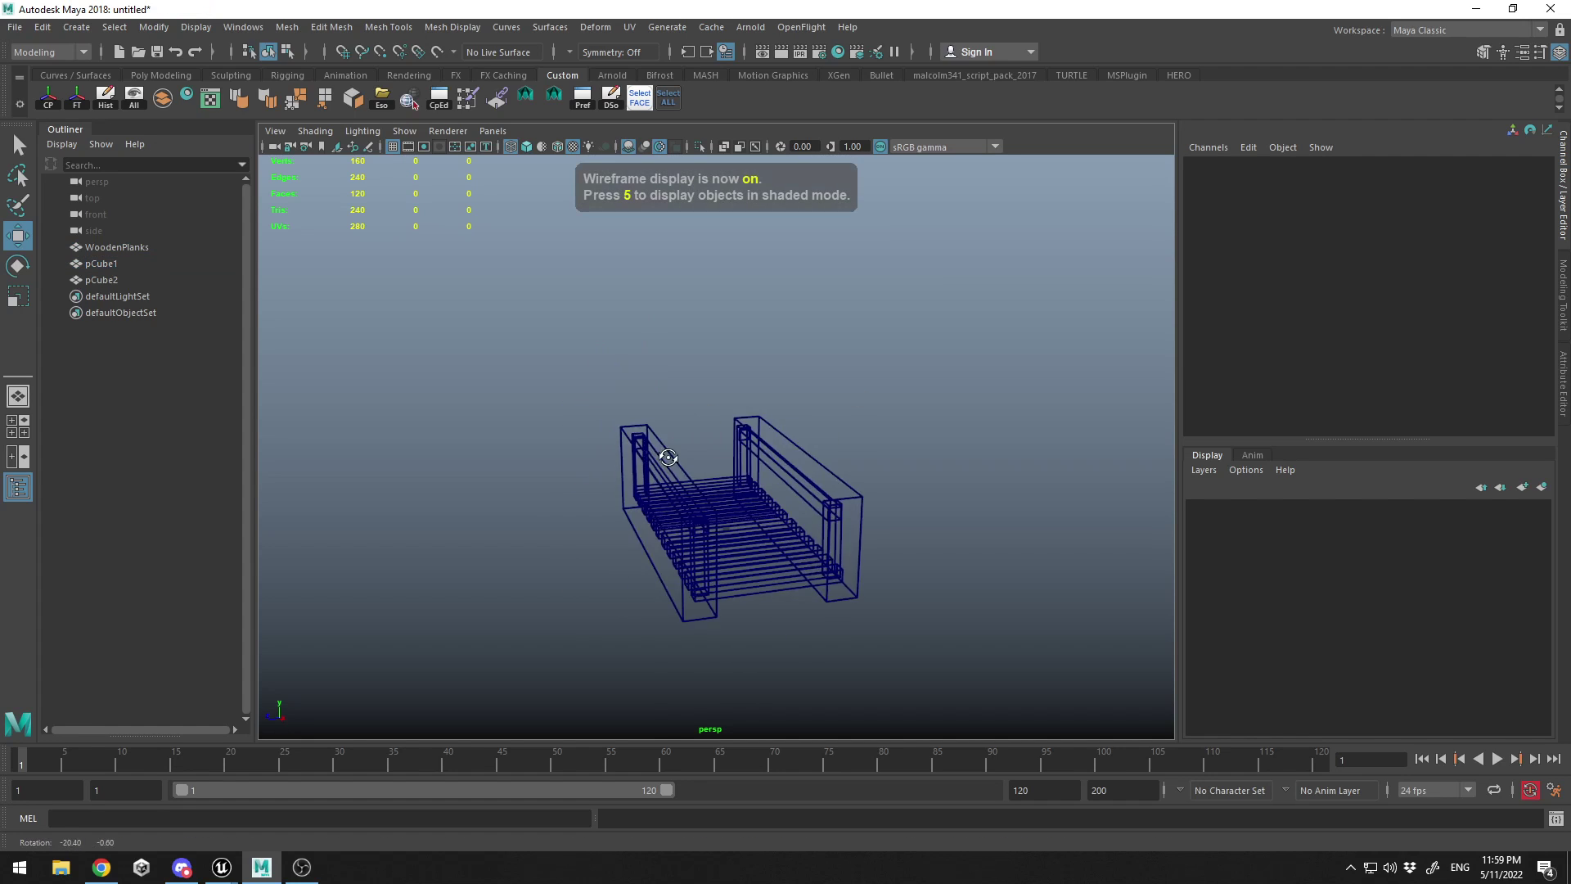
pyautogui.press('5')
pyautogui.press('6')
pyautogui.moveTo(656, 459)
pyautogui.keyDown('alt'); pyautogui.mouseDown()
pyautogui.moveTo(666, 407)
pyautogui.moveTo(633, 418)
pyautogui.mouseUp(); pyautogui.keyUp('alt')
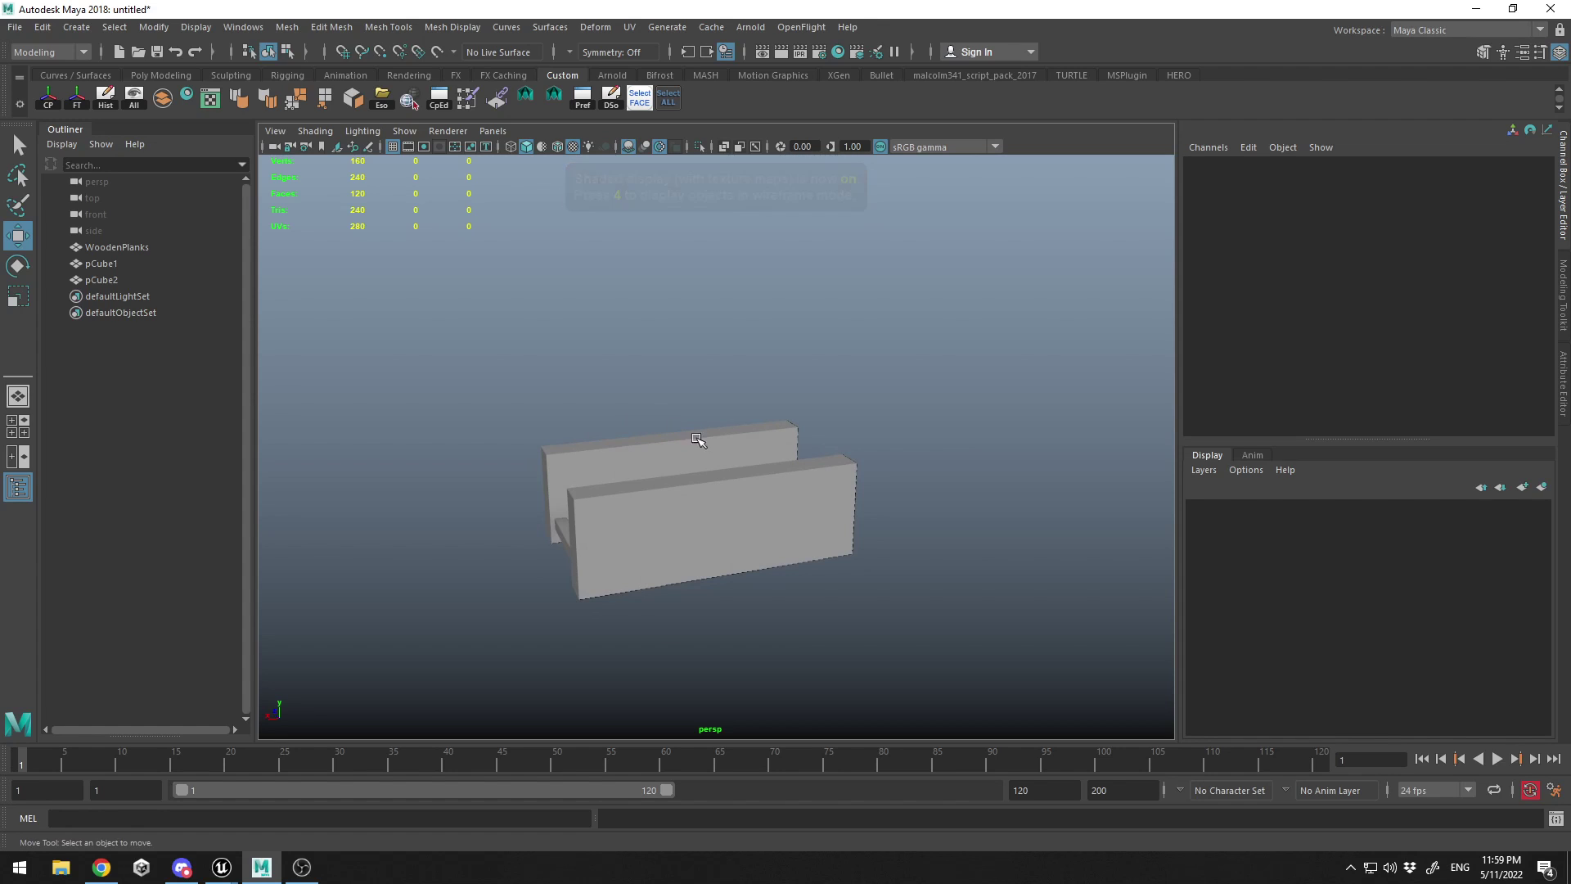
pyautogui.keyDown('alt'); pyautogui.moveTo(772, 442); pyautogui.dragTo(809, 504); pyautogui.keyUp('alt')
pyautogui.click(806, 504)
pyautogui.click(695, 524)
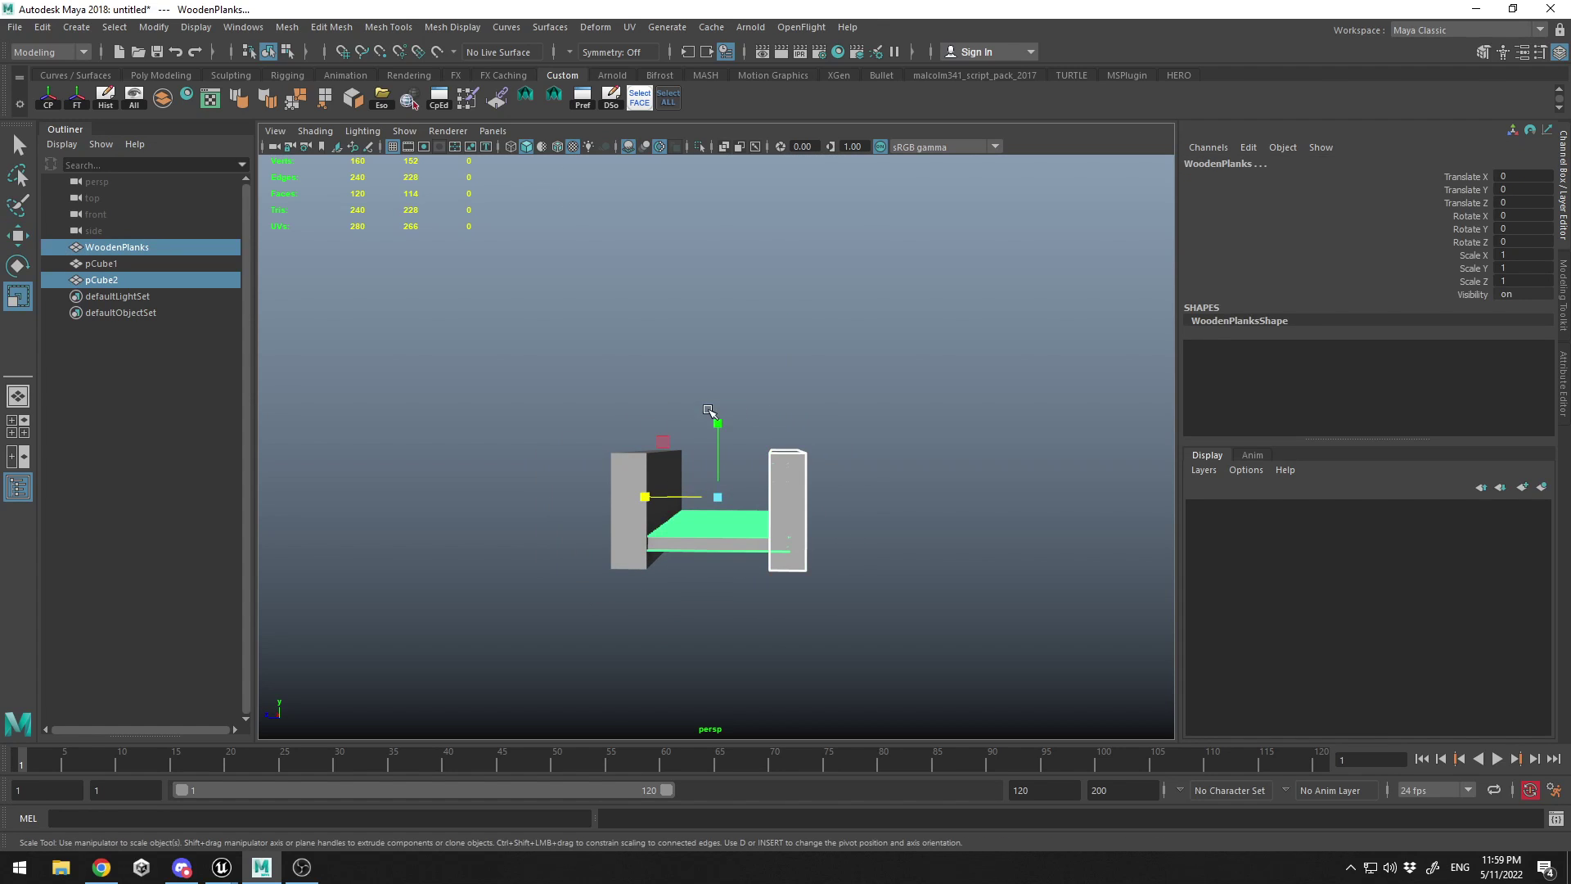
pyautogui.press('q')
pyautogui.click(642, 481)
pyautogui.click(710, 523)
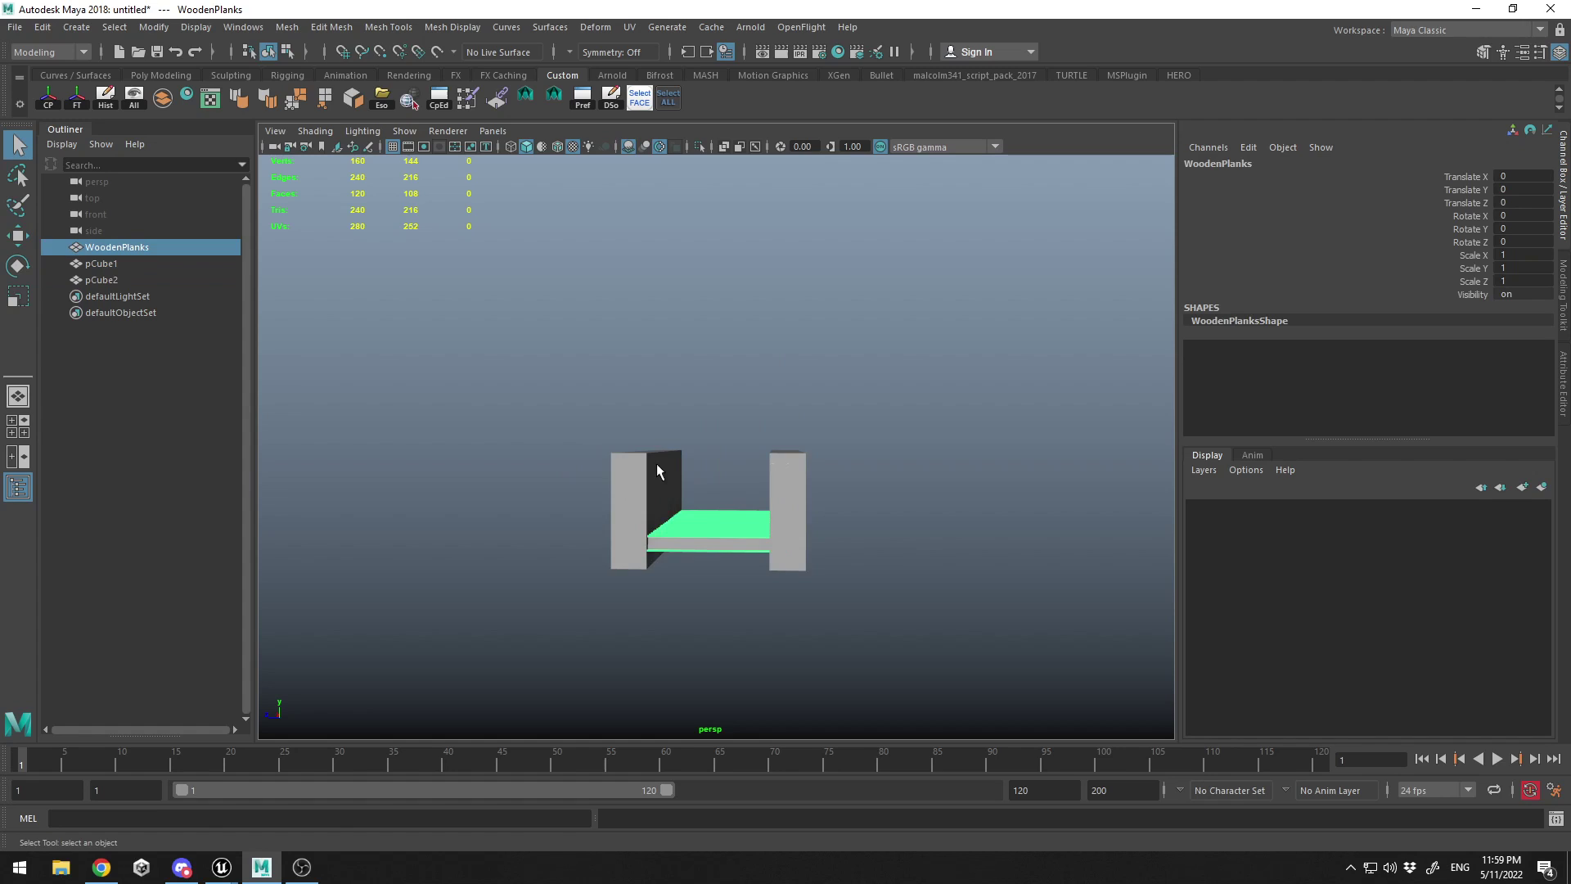
# Select both railing cubes together and reduce their Y scale to about 1006.8
pyautogui.keyDown('alt'); pyautogui.moveTo(657, 472); pyautogui.dragTo(904, 491, button='right'); pyautogui.keyUp('alt')
pyautogui.click(904, 491)
pyautogui.click(848, 487)
pyautogui.keyDown('shift'); pyautogui.click(571, 487); pyautogui.keyUp('shift')
pyautogui.press('r')
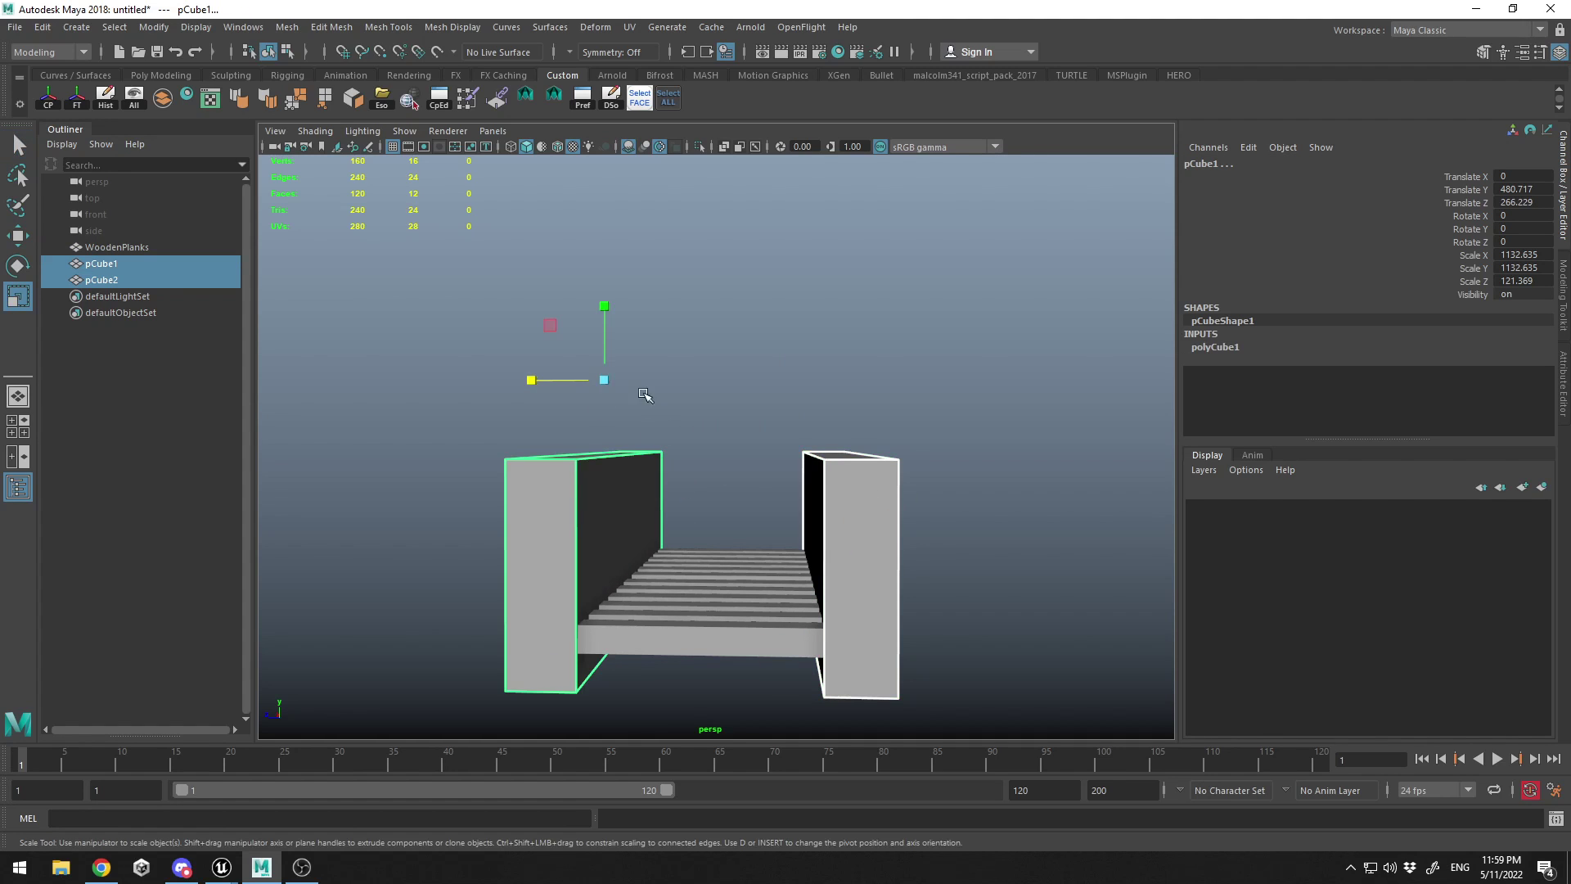
pyautogui.moveTo(604, 306); pyautogui.dragTo(607, 324)
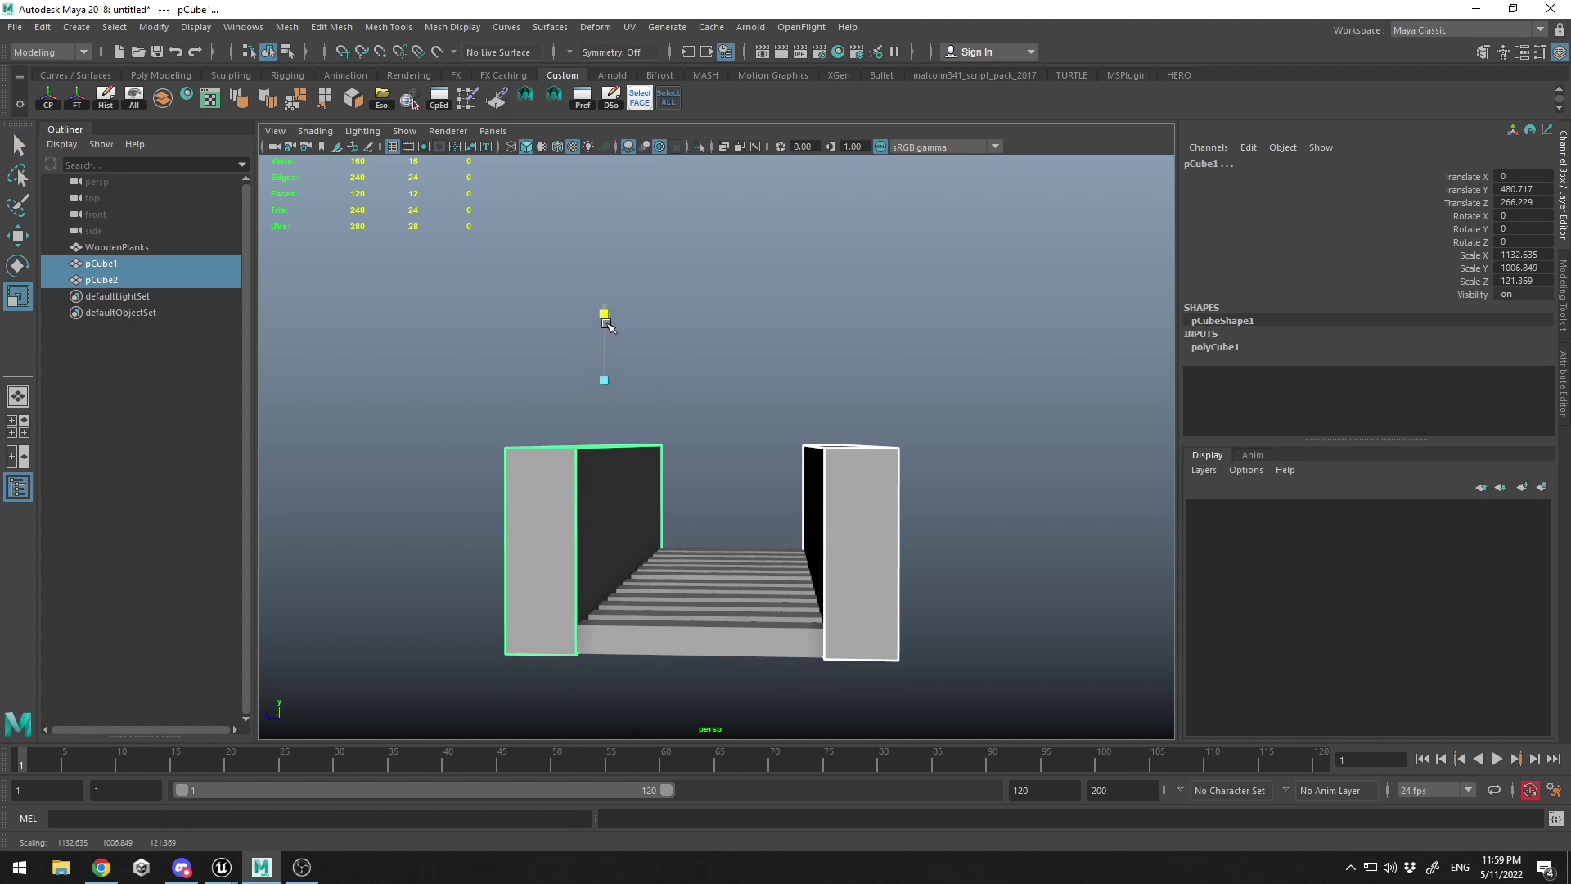
pyautogui.click(804, 330)
# Export WoodenPlanks and both railing cubes as FBX, overwriting WoodenPlanks.fbx in the Collisions folder, and dismiss the warnings
pyautogui.keyDown('alt'); pyautogui.moveTo(888, 385); pyautogui.dragTo(828, 391); pyautogui.keyUp('alt')
pyautogui.click(117, 248)
pyautogui.keyDown('shift'); pyautogui.click(101, 279); pyautogui.keyUp('shift')
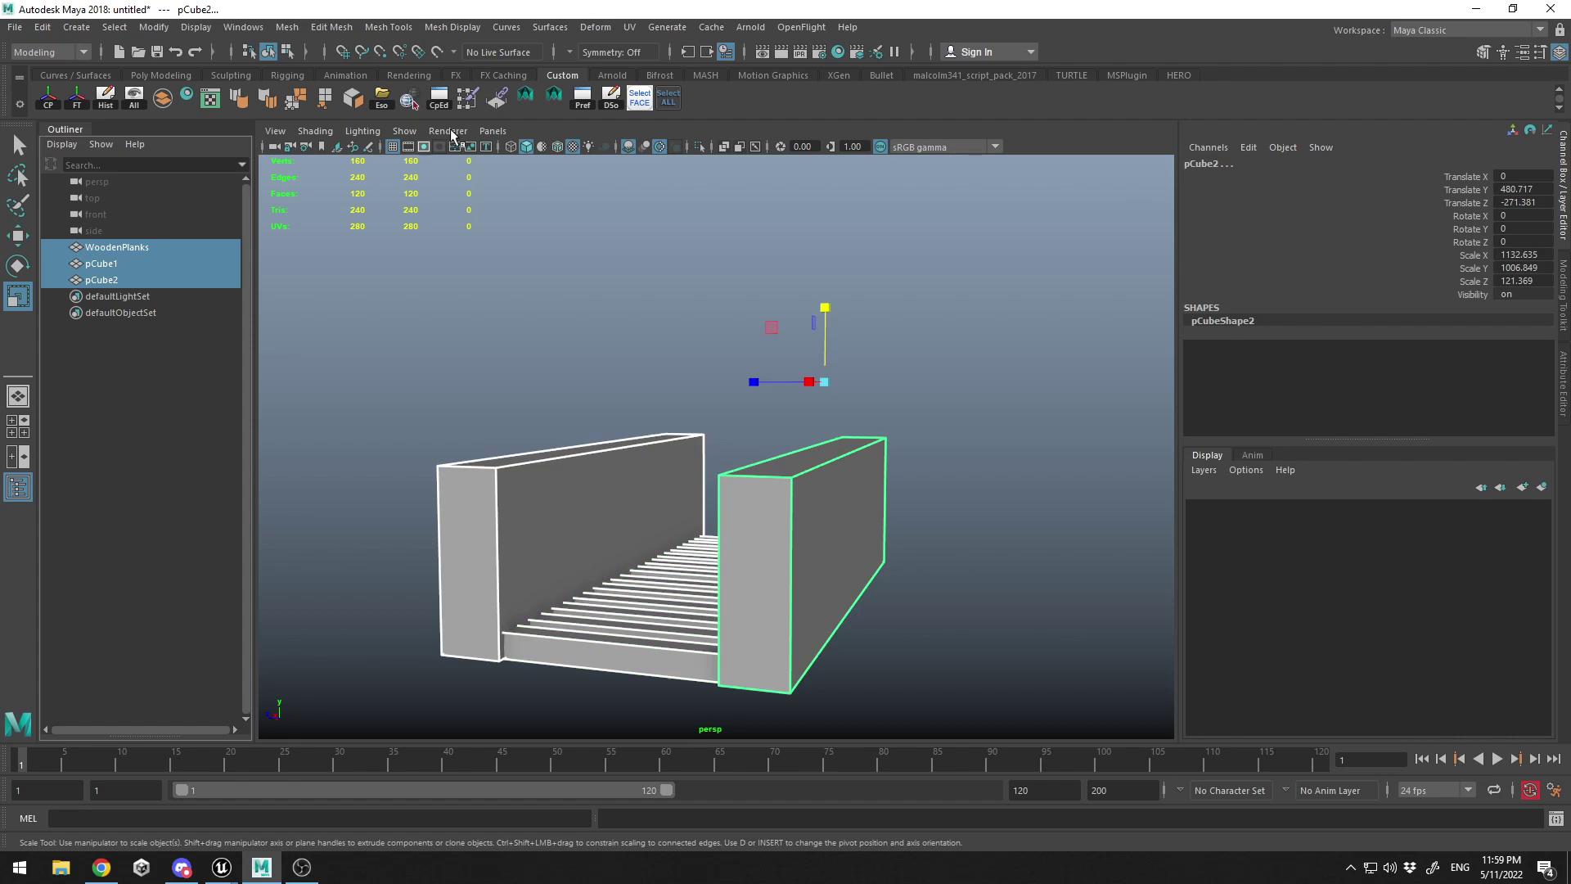
pyautogui.click(381, 98)
pyautogui.click(433, 755)
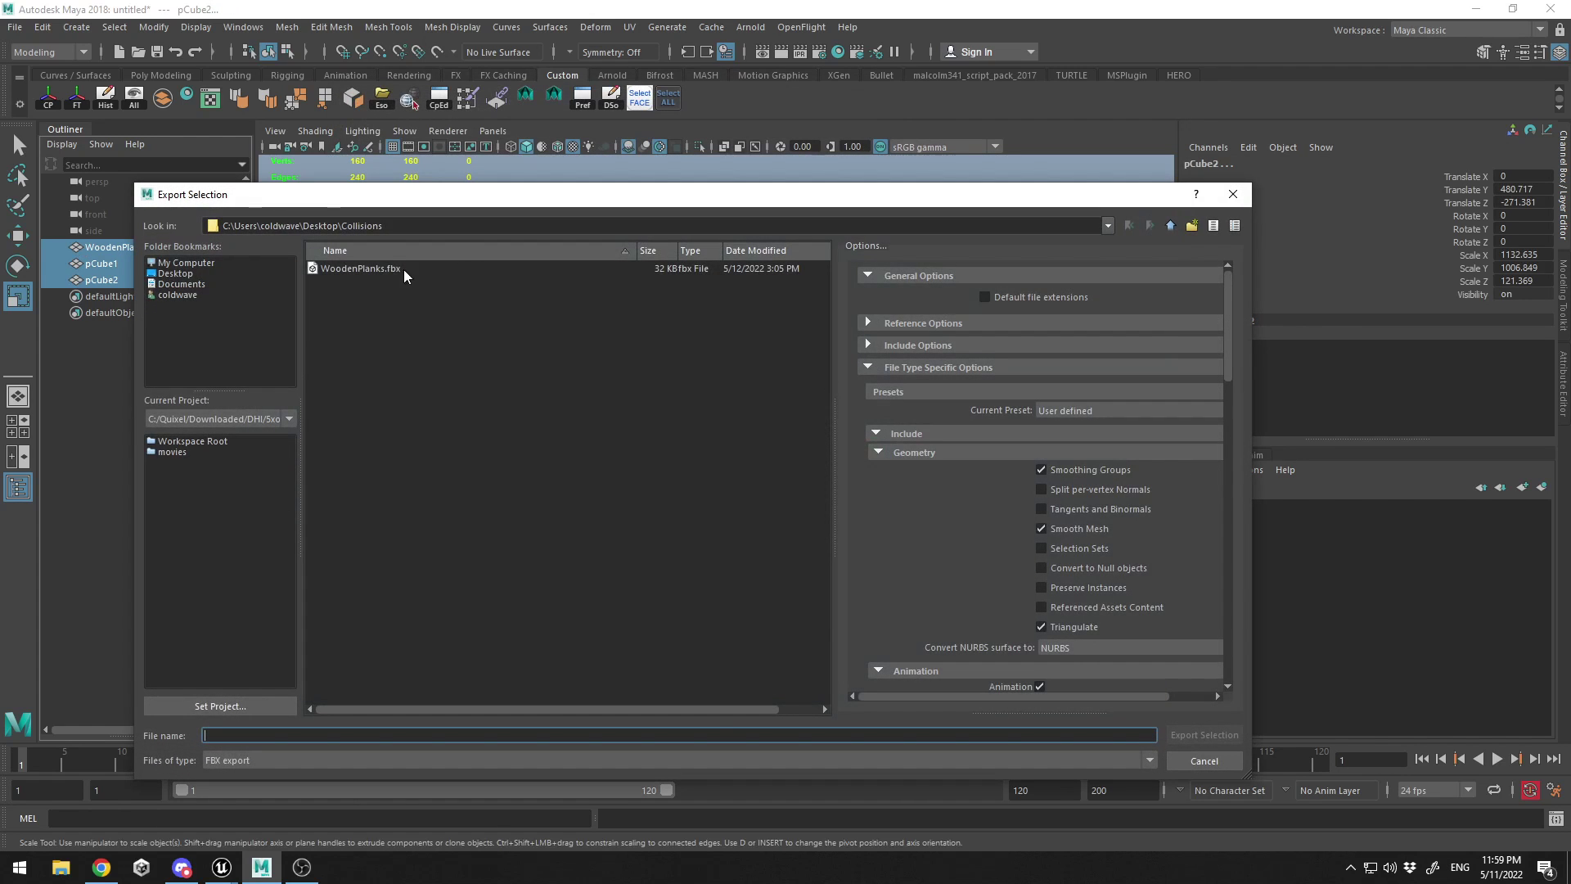
pyautogui.doubleClick(353, 269)
pyautogui.click(658, 511)
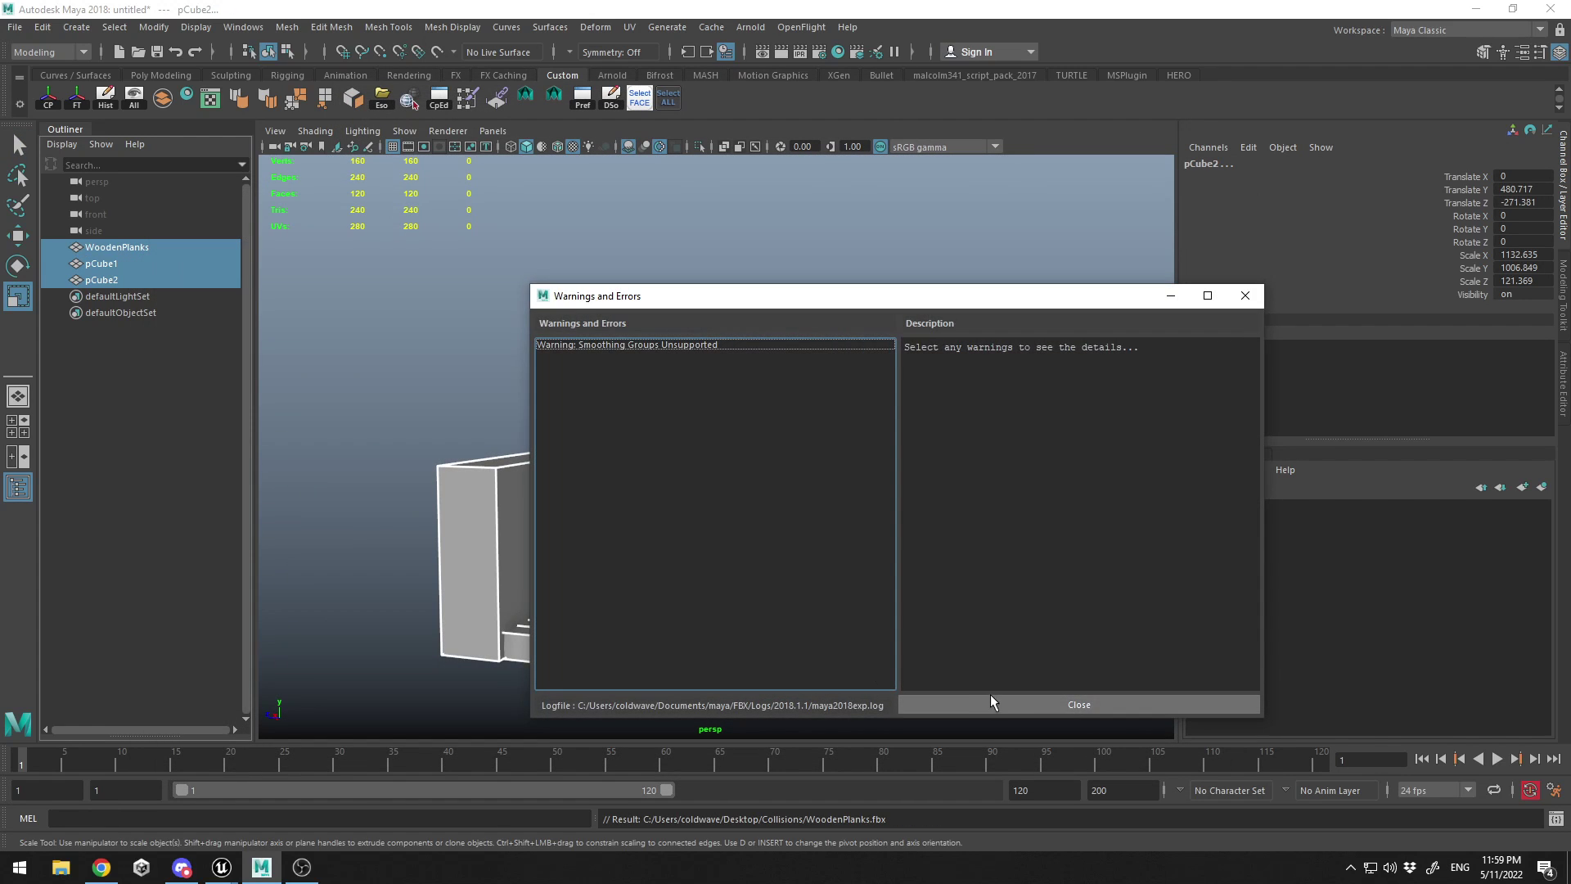
pyautogui.click(992, 699)
# Switch to Unreal Editor, import all meshes of WoodenPlanks.fbx into the Scene folder, and clear and close the message log
pyautogui.click(221, 867)
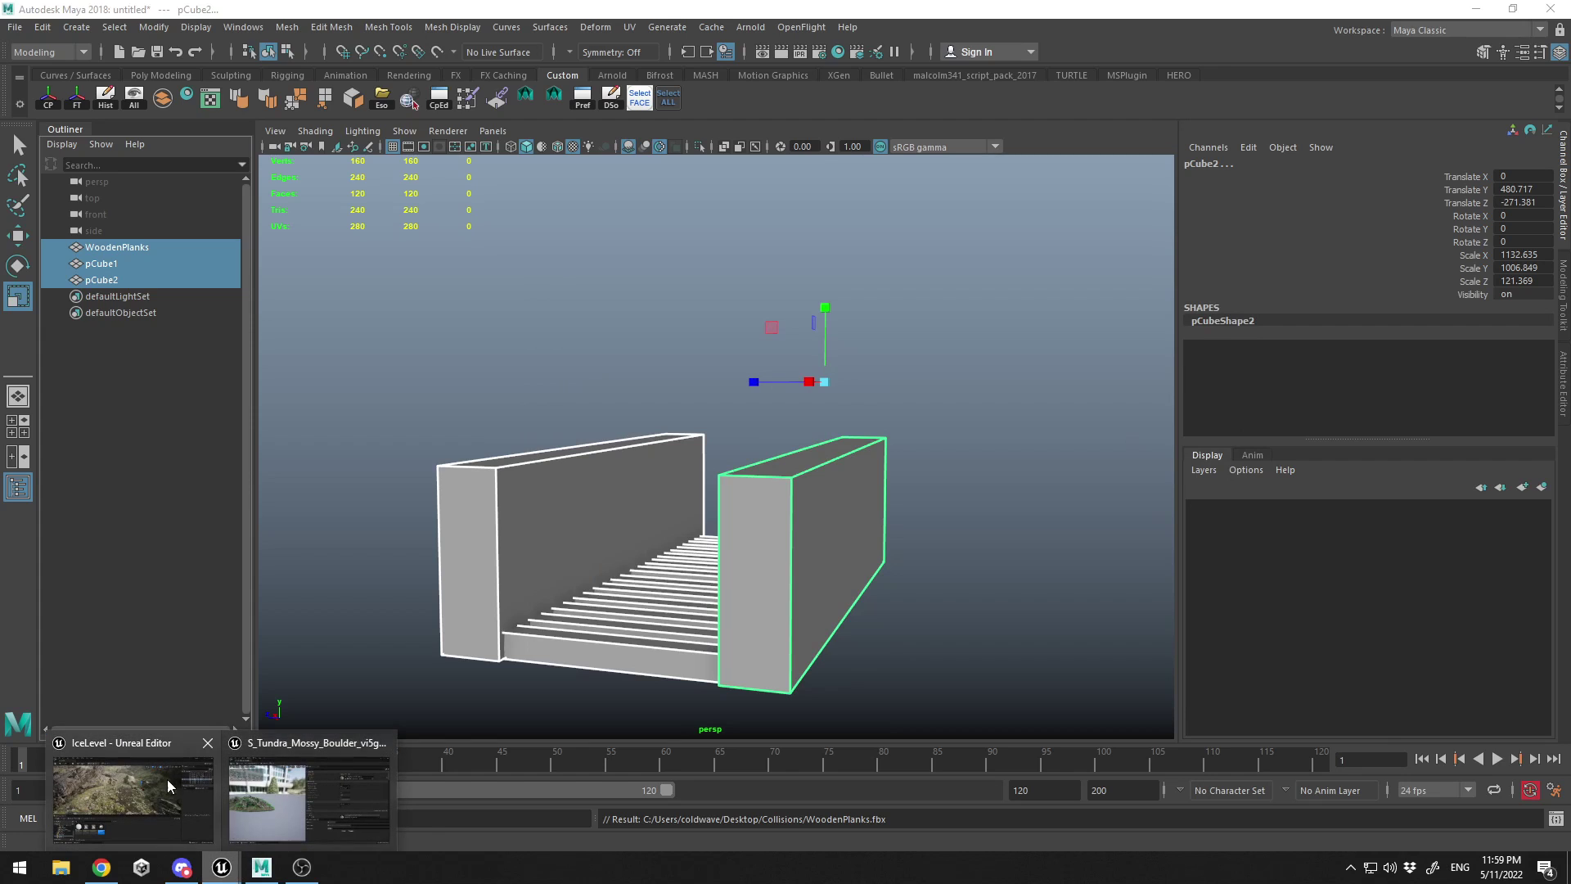
pyautogui.click(388, 745)
pyautogui.click(228, 780)
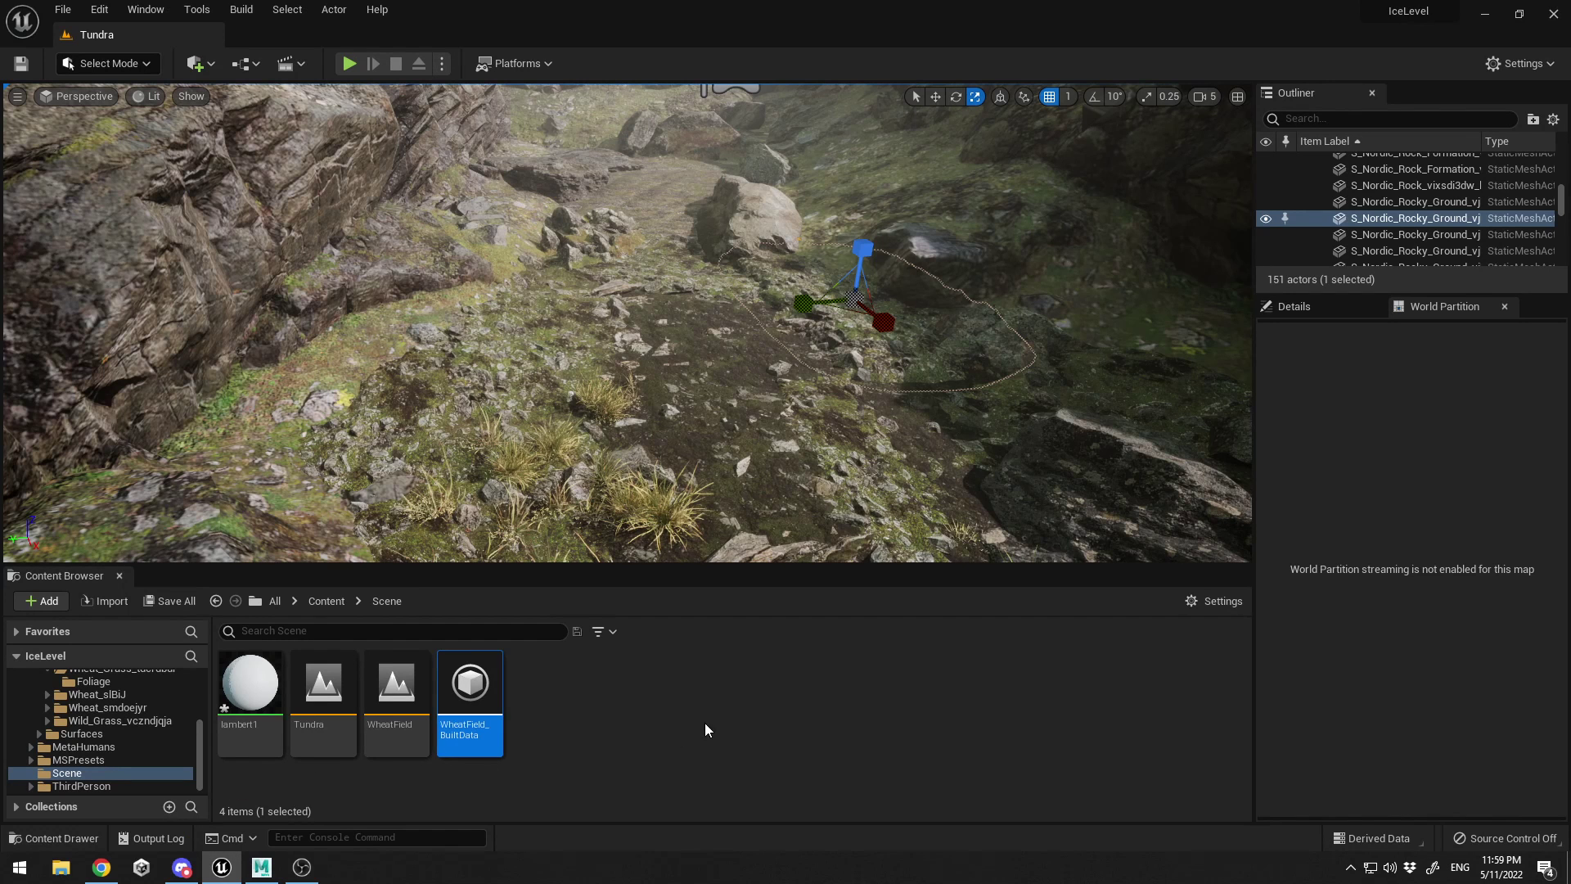
pyautogui.rightClick(613, 687)
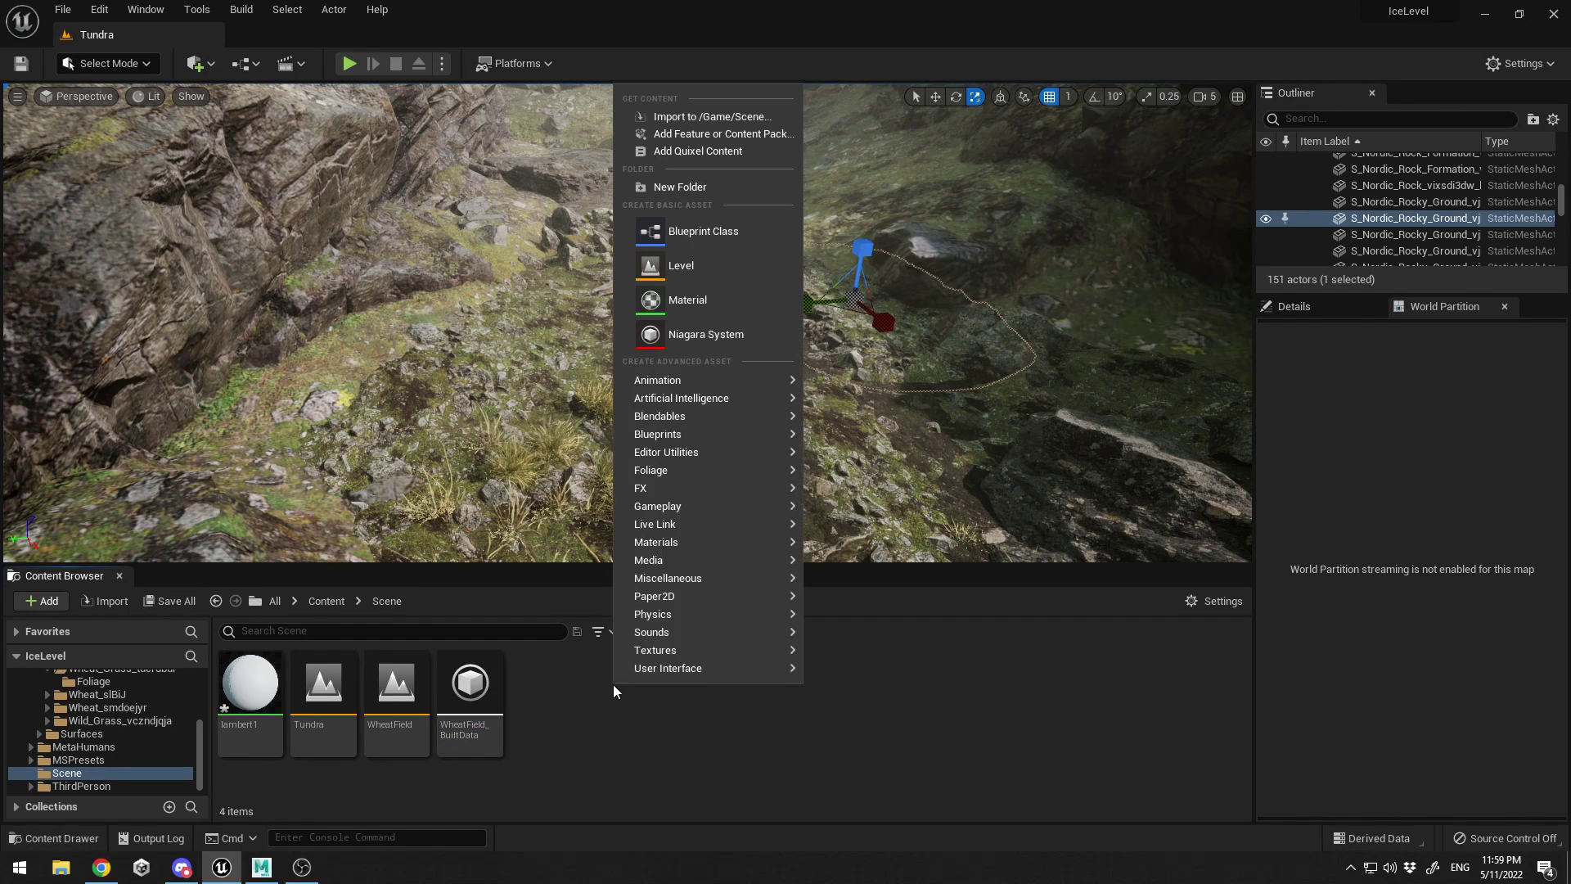
pyautogui.click(701, 117)
pyautogui.doubleClick(205, 120)
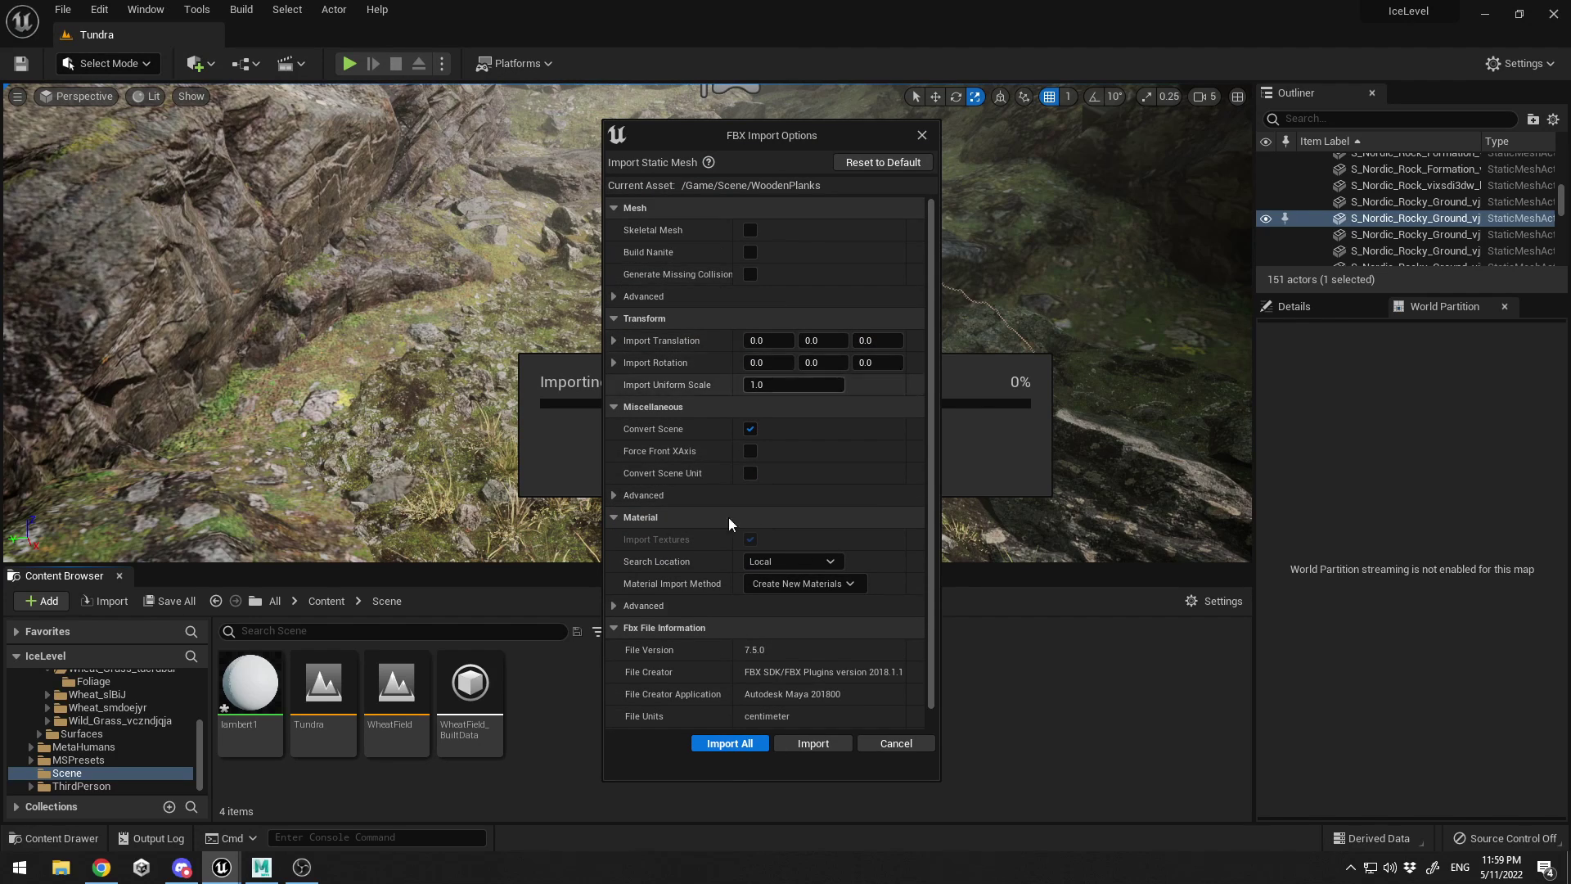
pyautogui.click(737, 743)
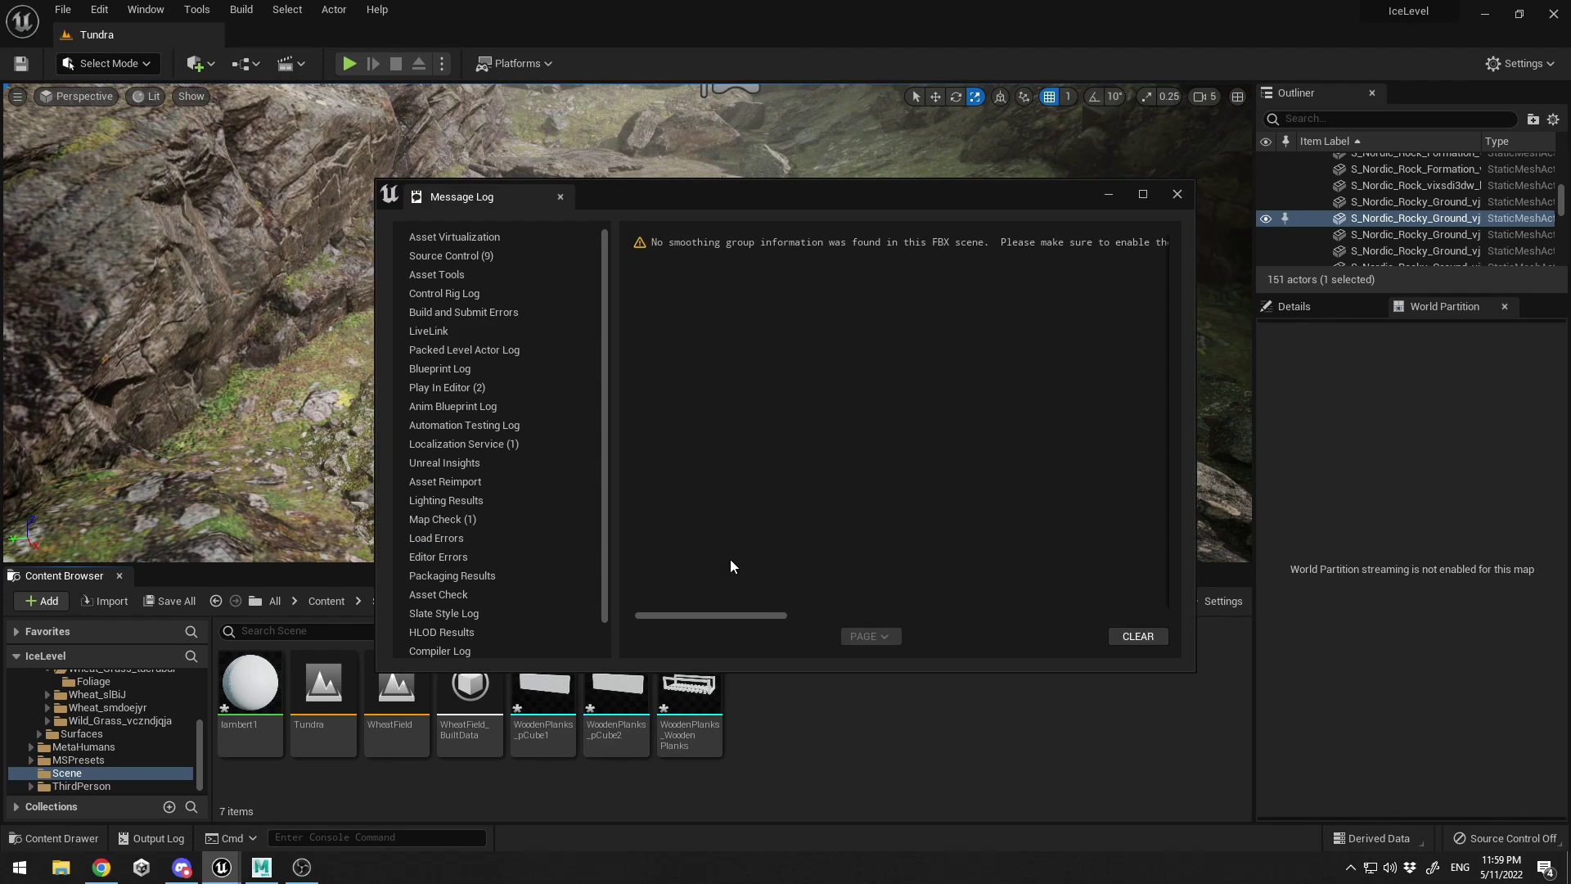
pyautogui.click(1137, 637)
pyautogui.click(1177, 194)
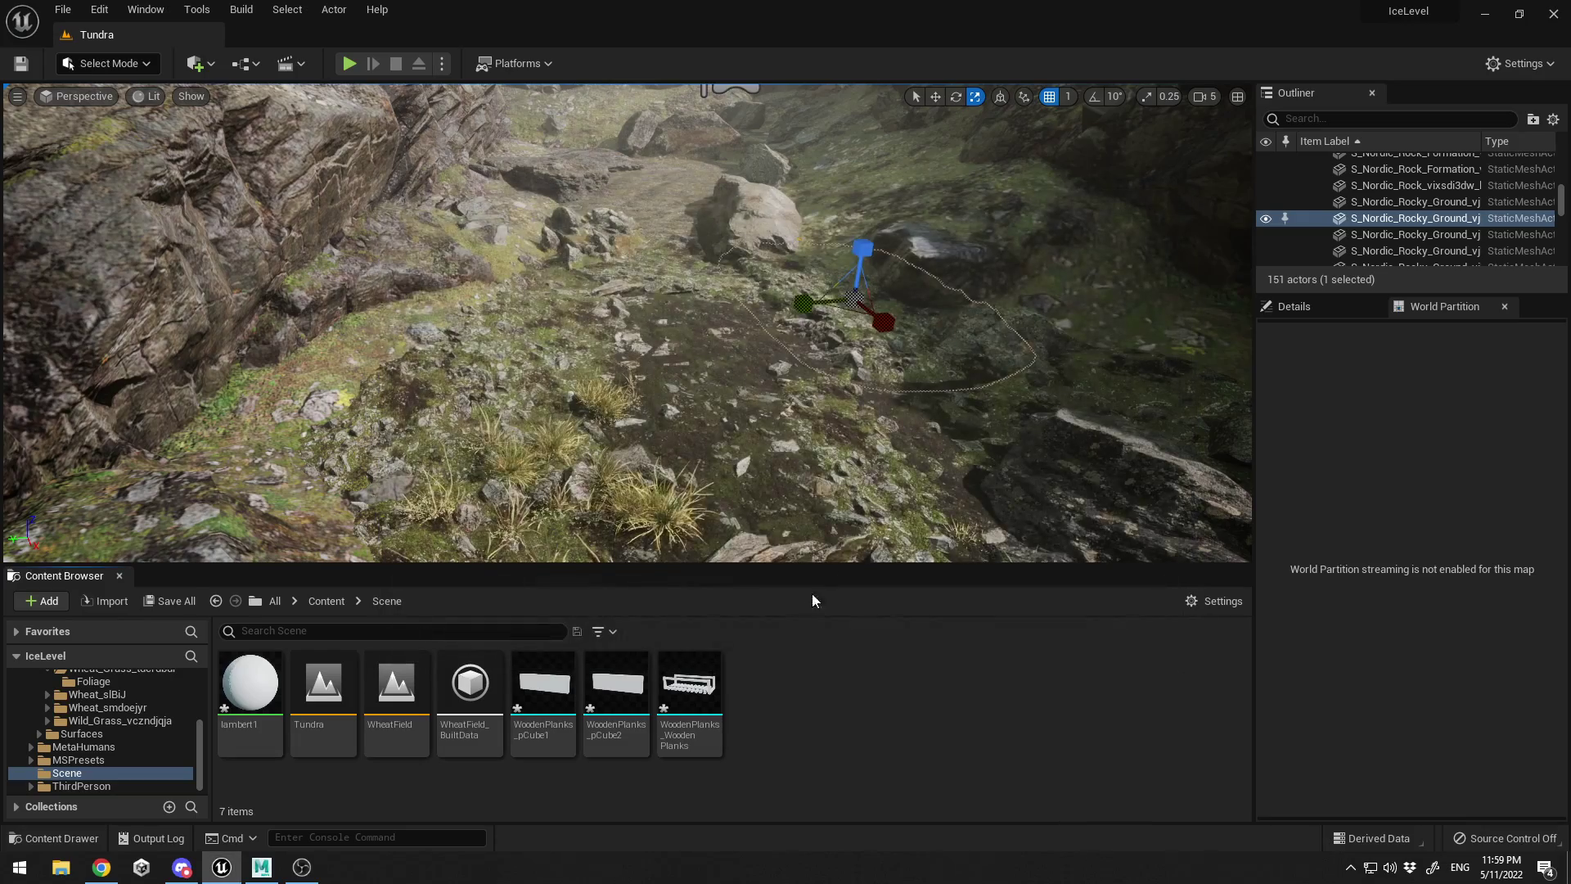
# Place the imported wooden planks bridge mesh on the path in the level and undo its accidental scaling
pyautogui.moveTo(689, 692); pyautogui.dragTo(718, 378)
pyautogui.moveTo(684, 324); pyautogui.dragTo(468, 132)
pyautogui.hotkey('ctrl', 'z')
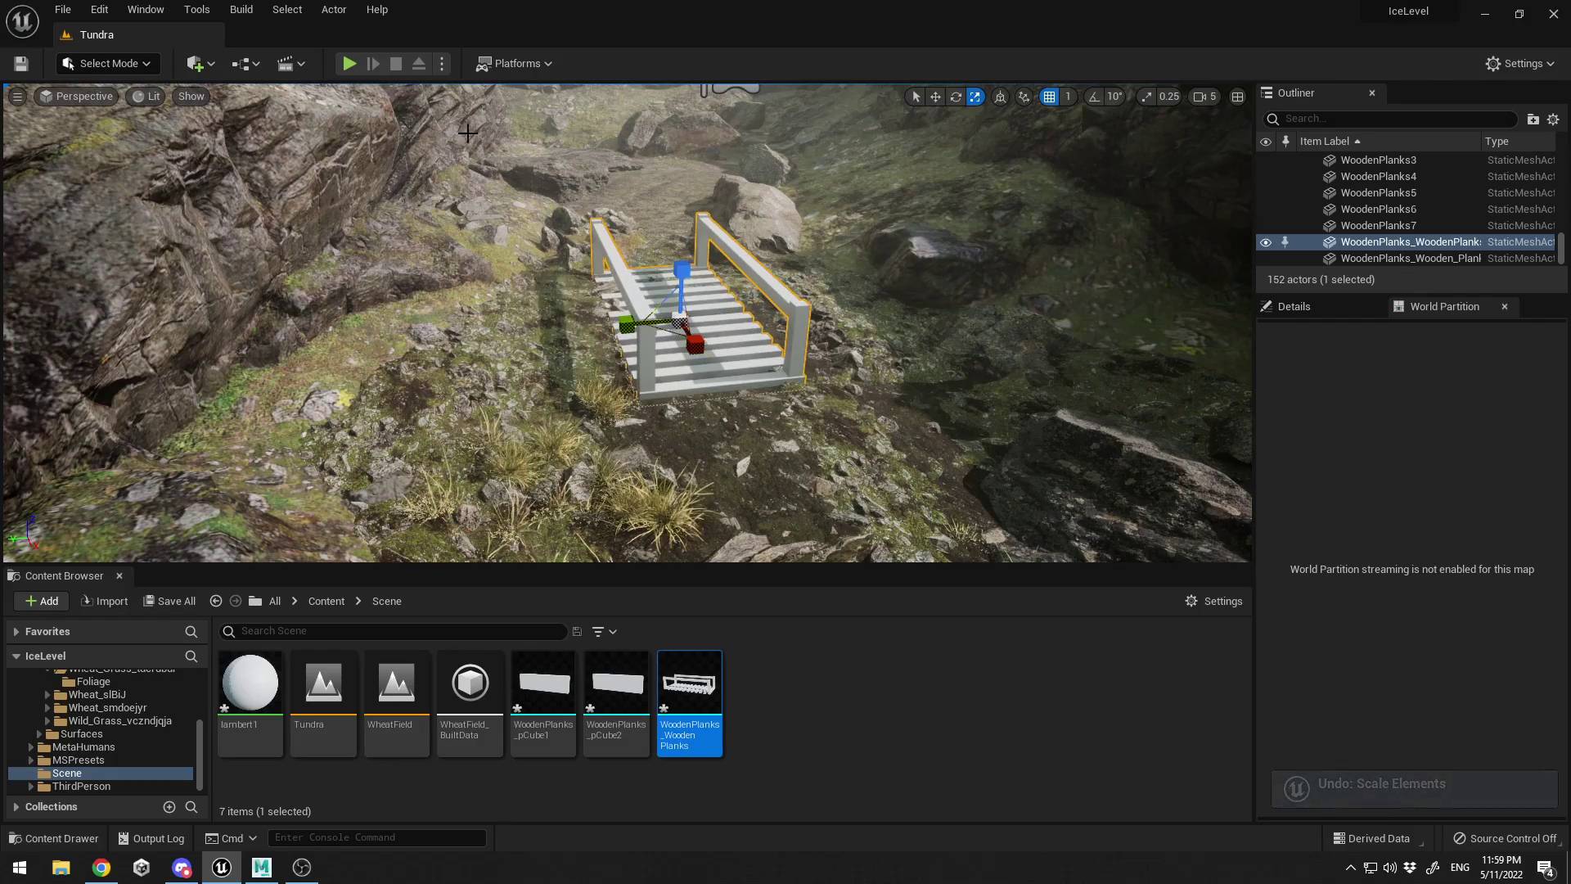
# Play the level, run the character across the bridge and against its railings to test their collision, and stop the session
pyautogui.click(348, 63)
pyautogui.press('w')
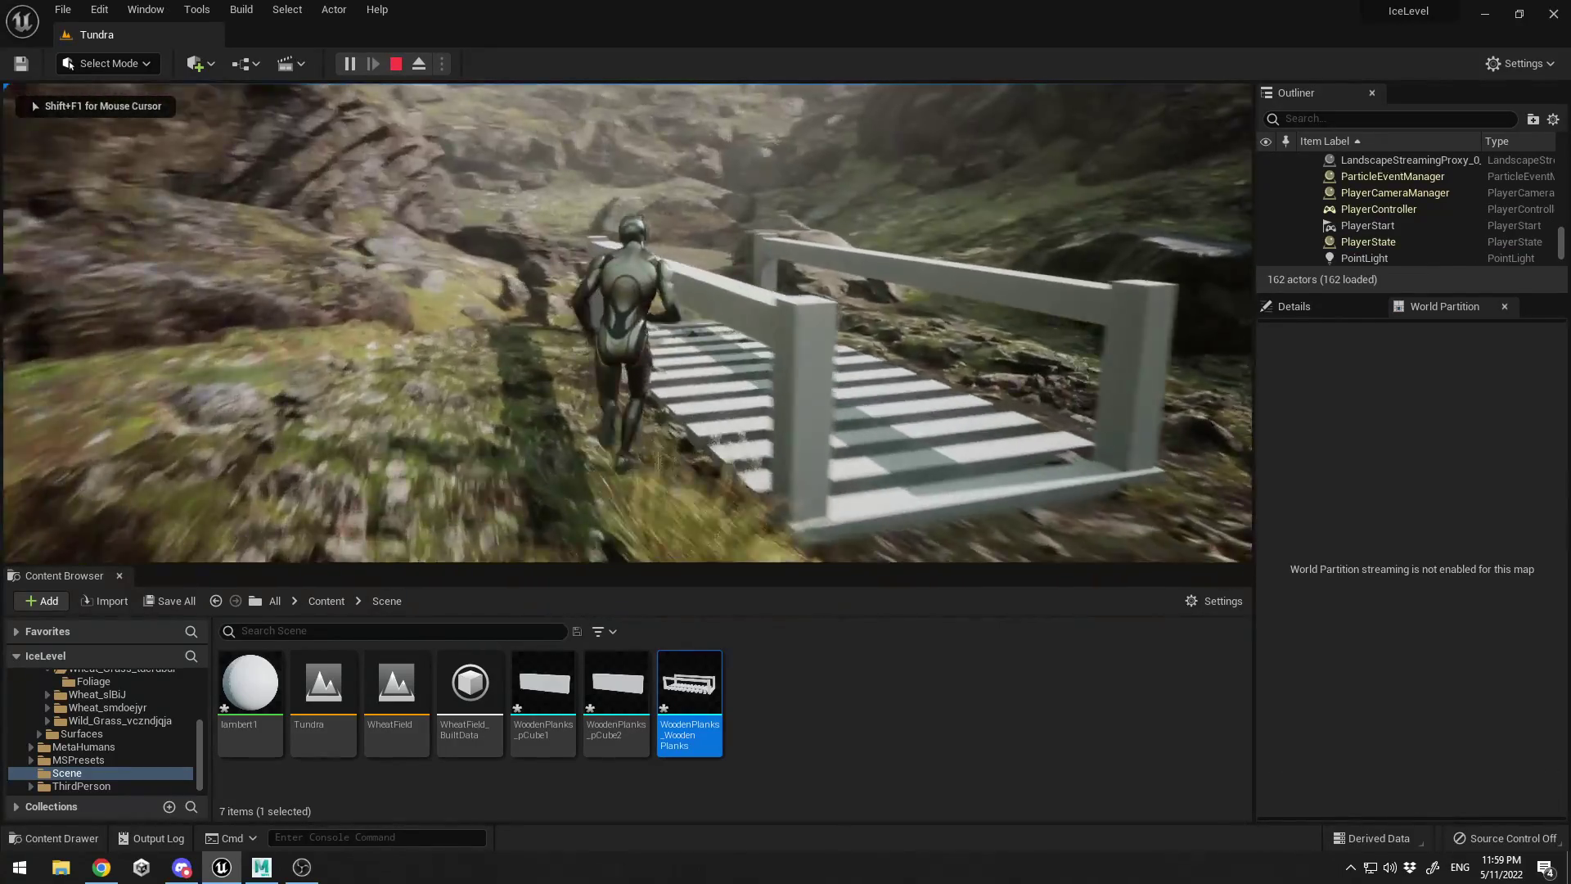
pyautogui.press('w')
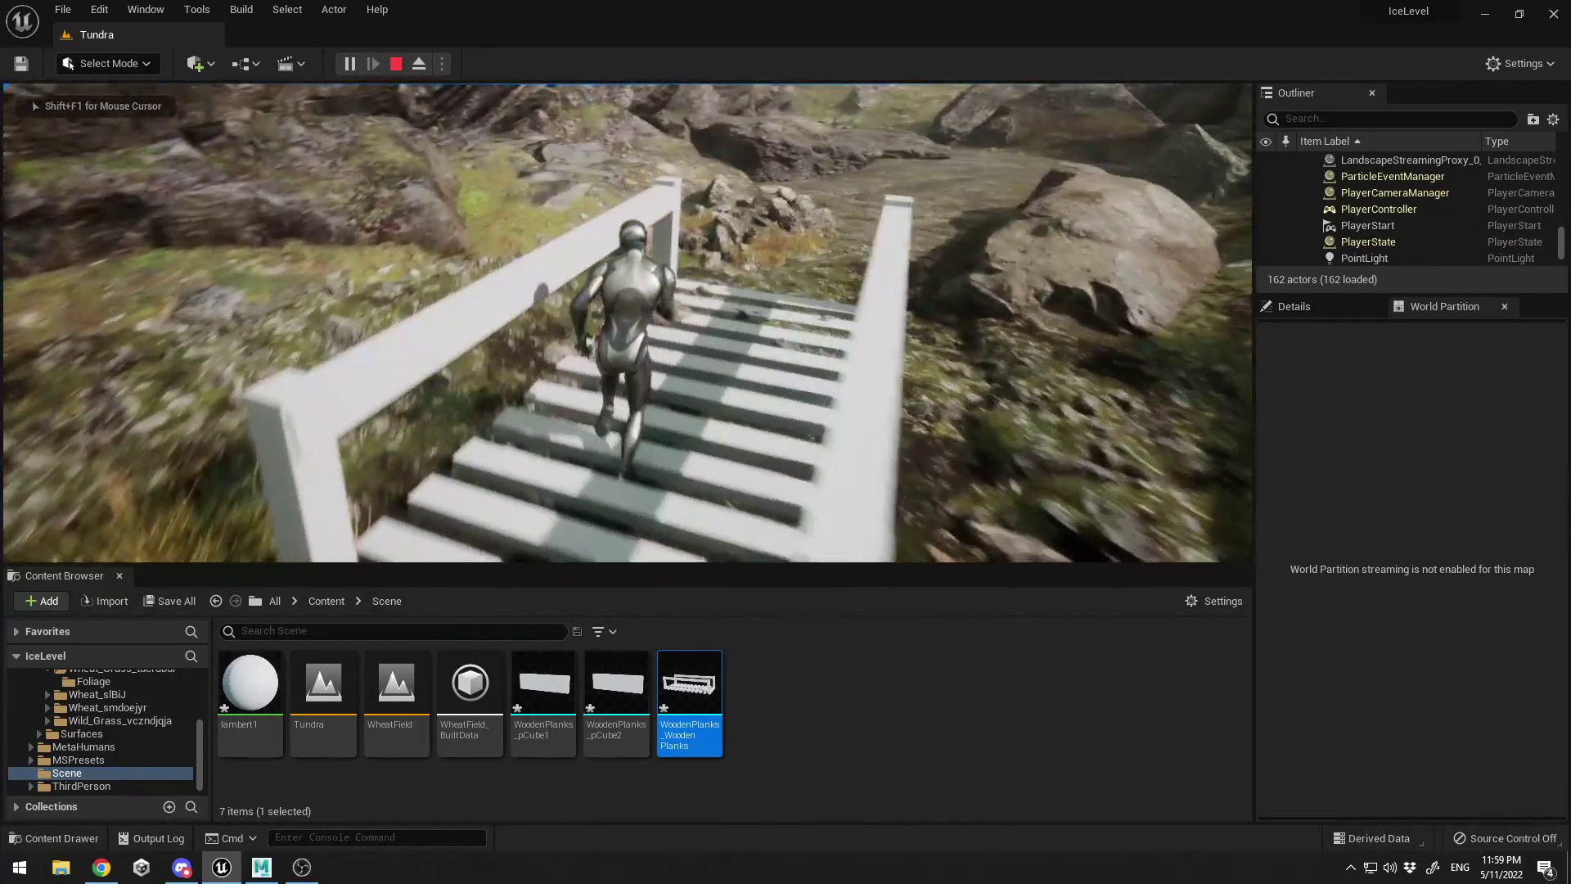
pyautogui.press('w')
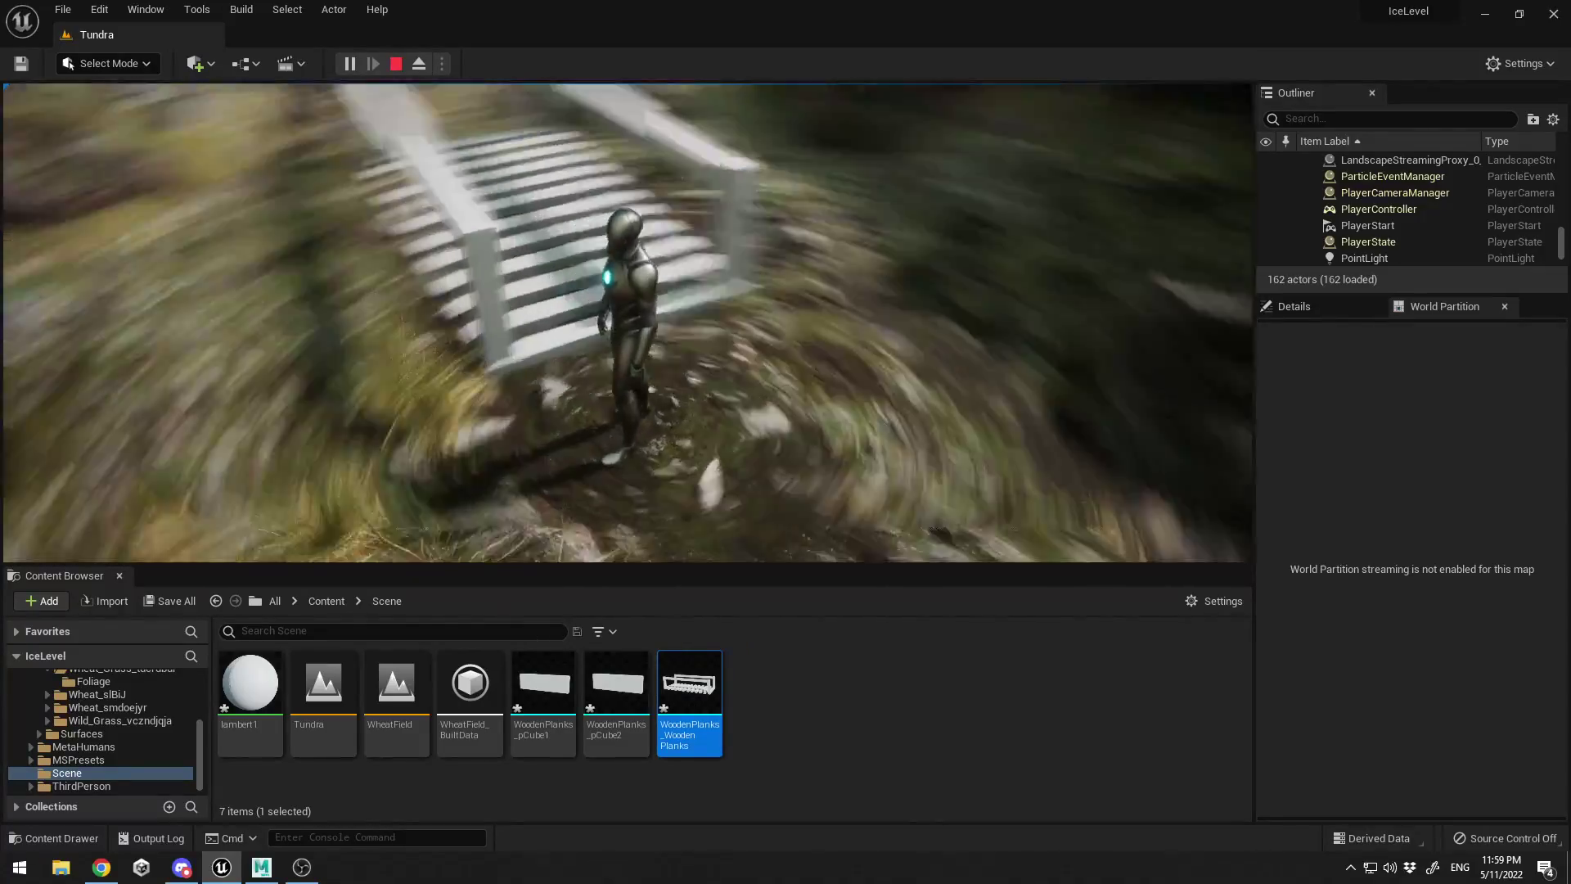
pyautogui.press('w')
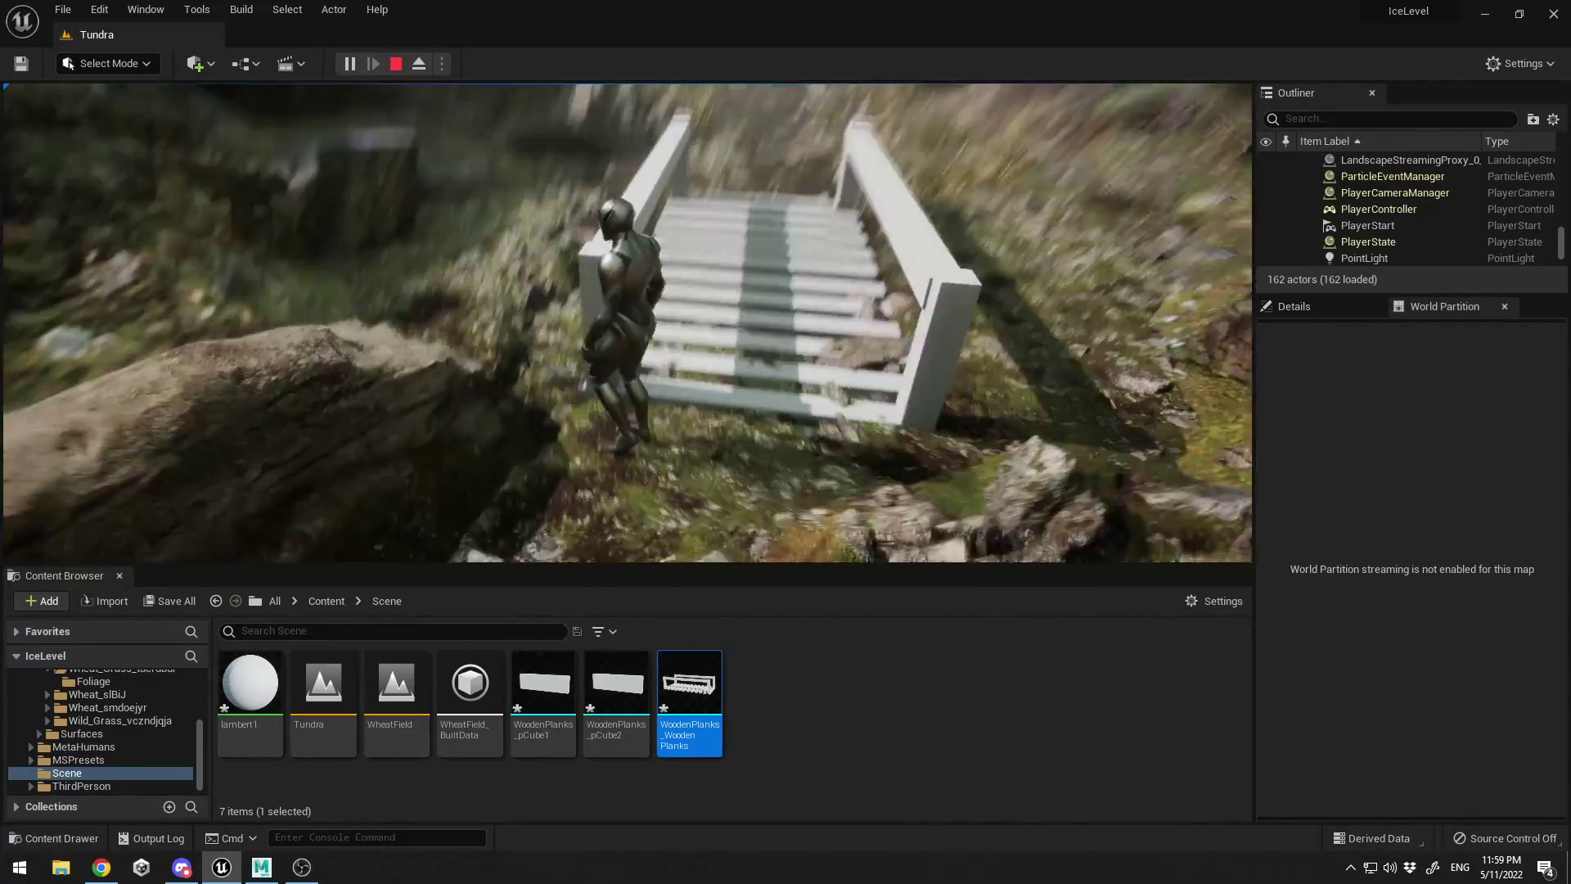
pyautogui.press('w')
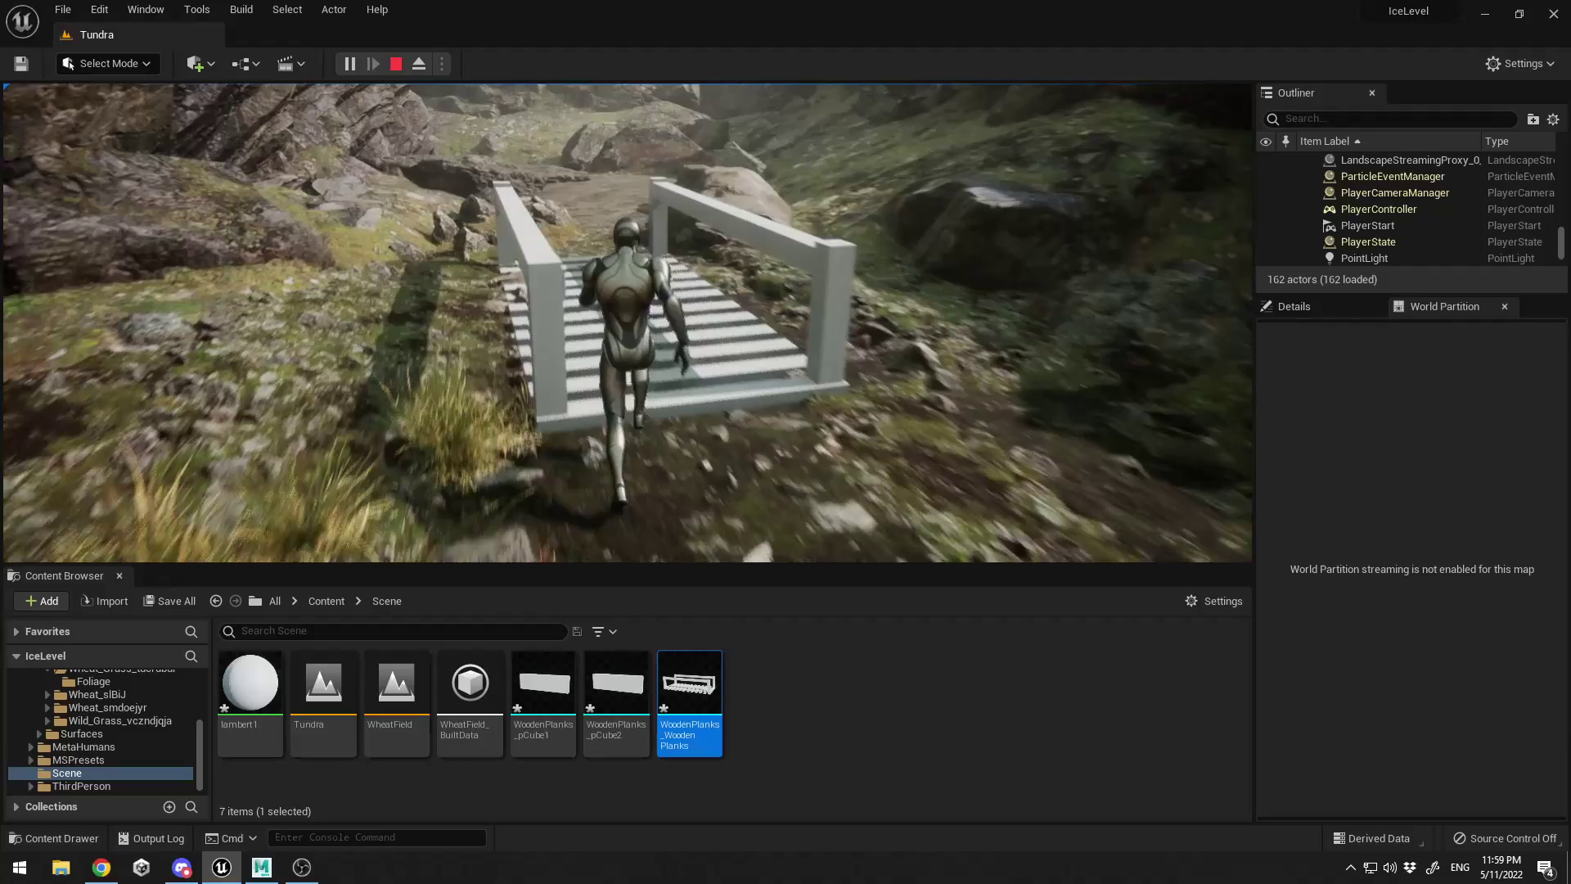
pyautogui.press('Escape')
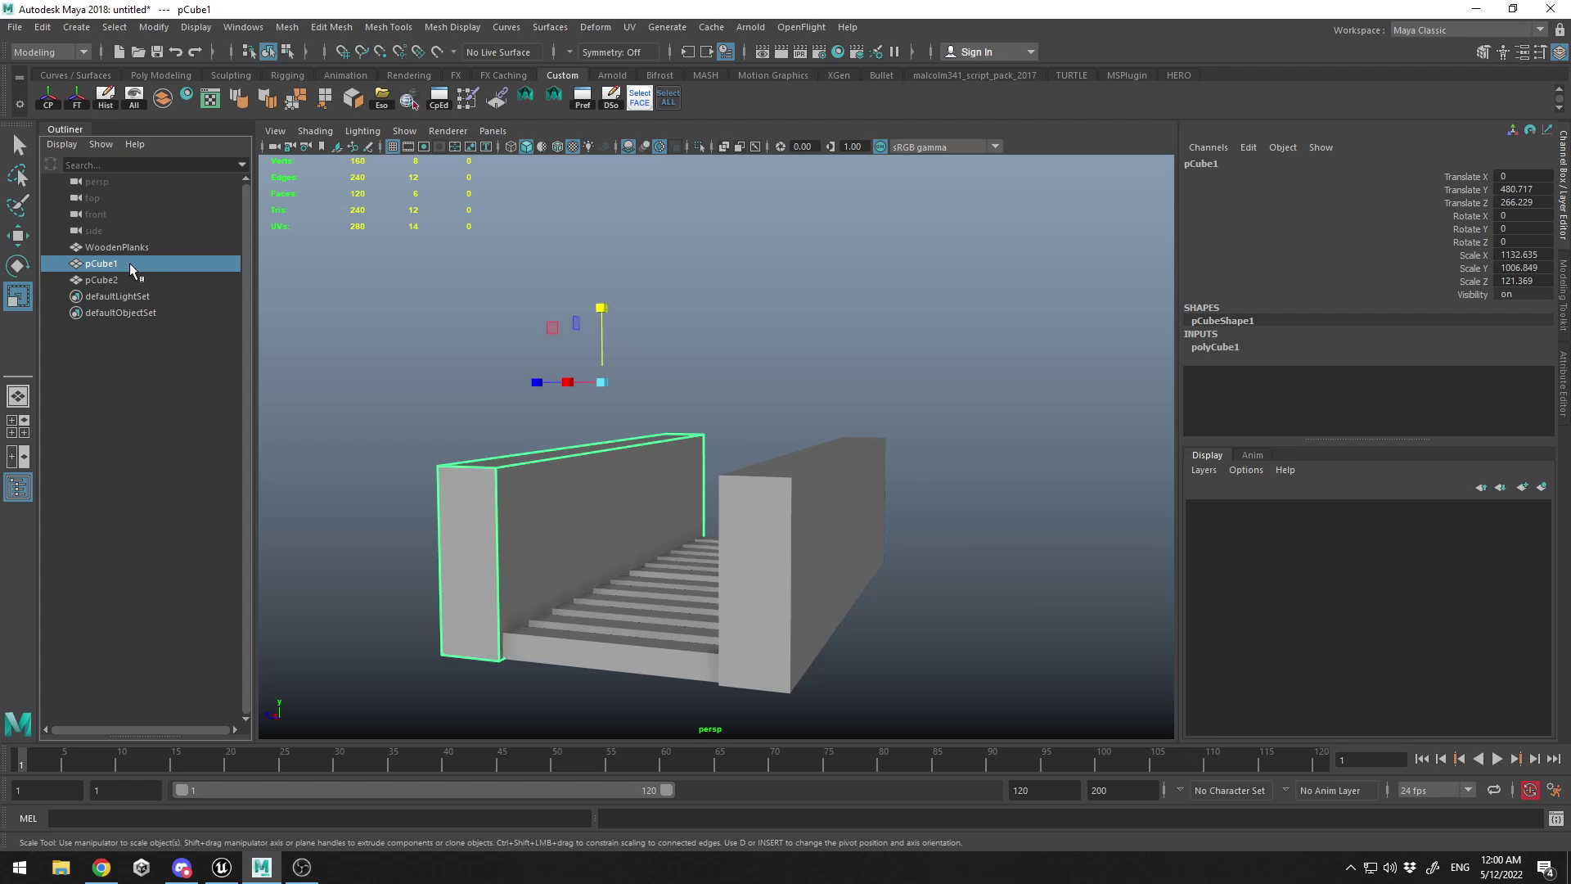
# In Maya, rename the railing cubes pCube1 and pCube2 to UCX_WoodenPlanks_01 and UCX_WoodenPlanks_02
pyautogui.doubleClick(129, 263)
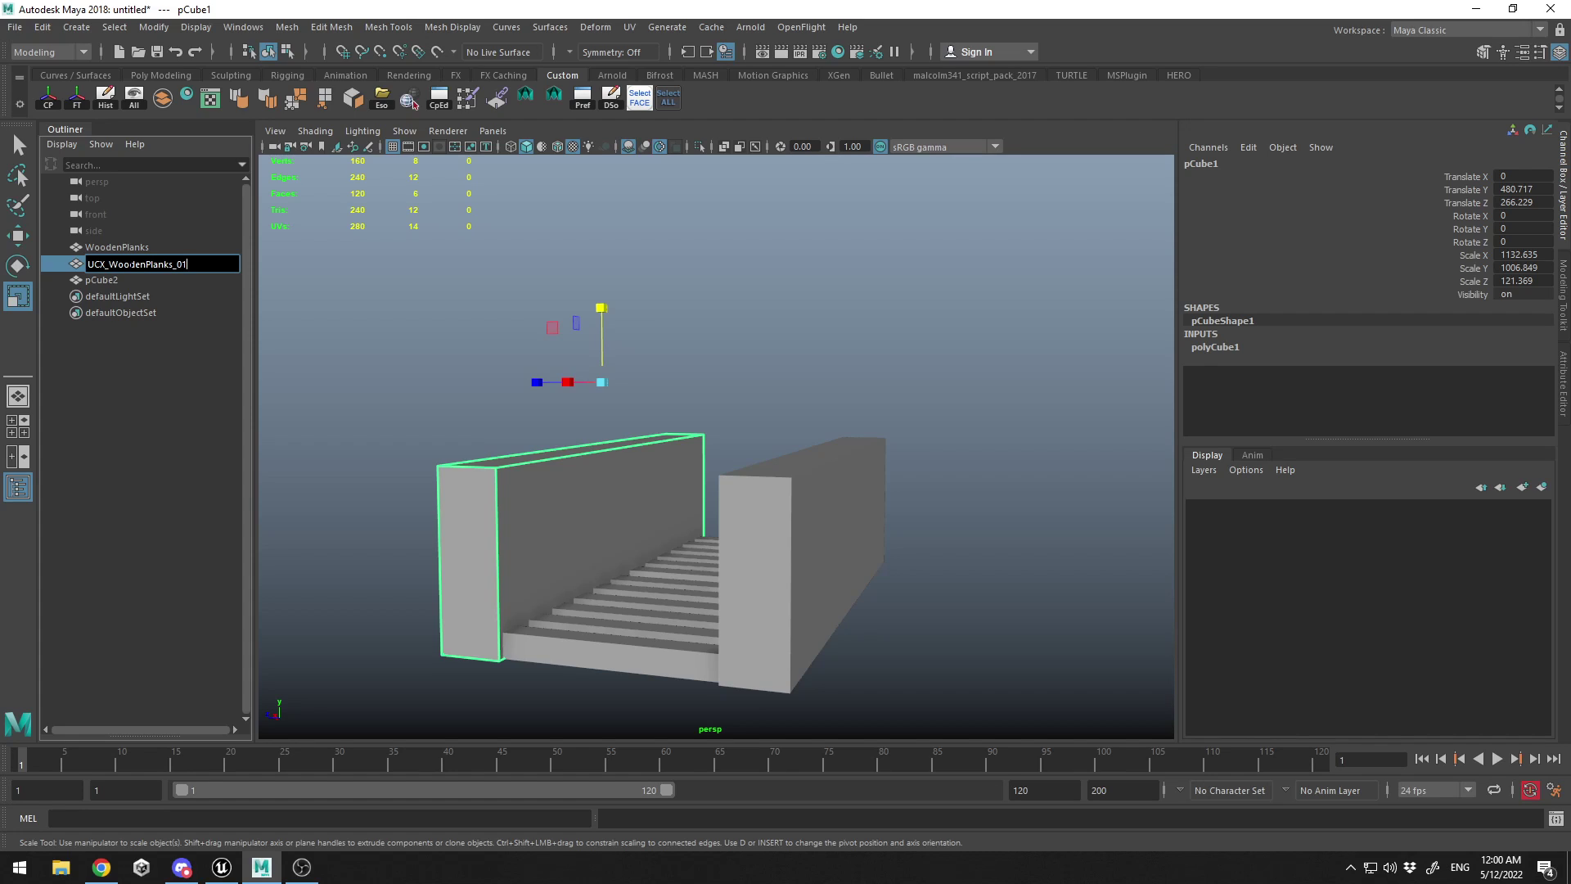
pyautogui.press('Return')
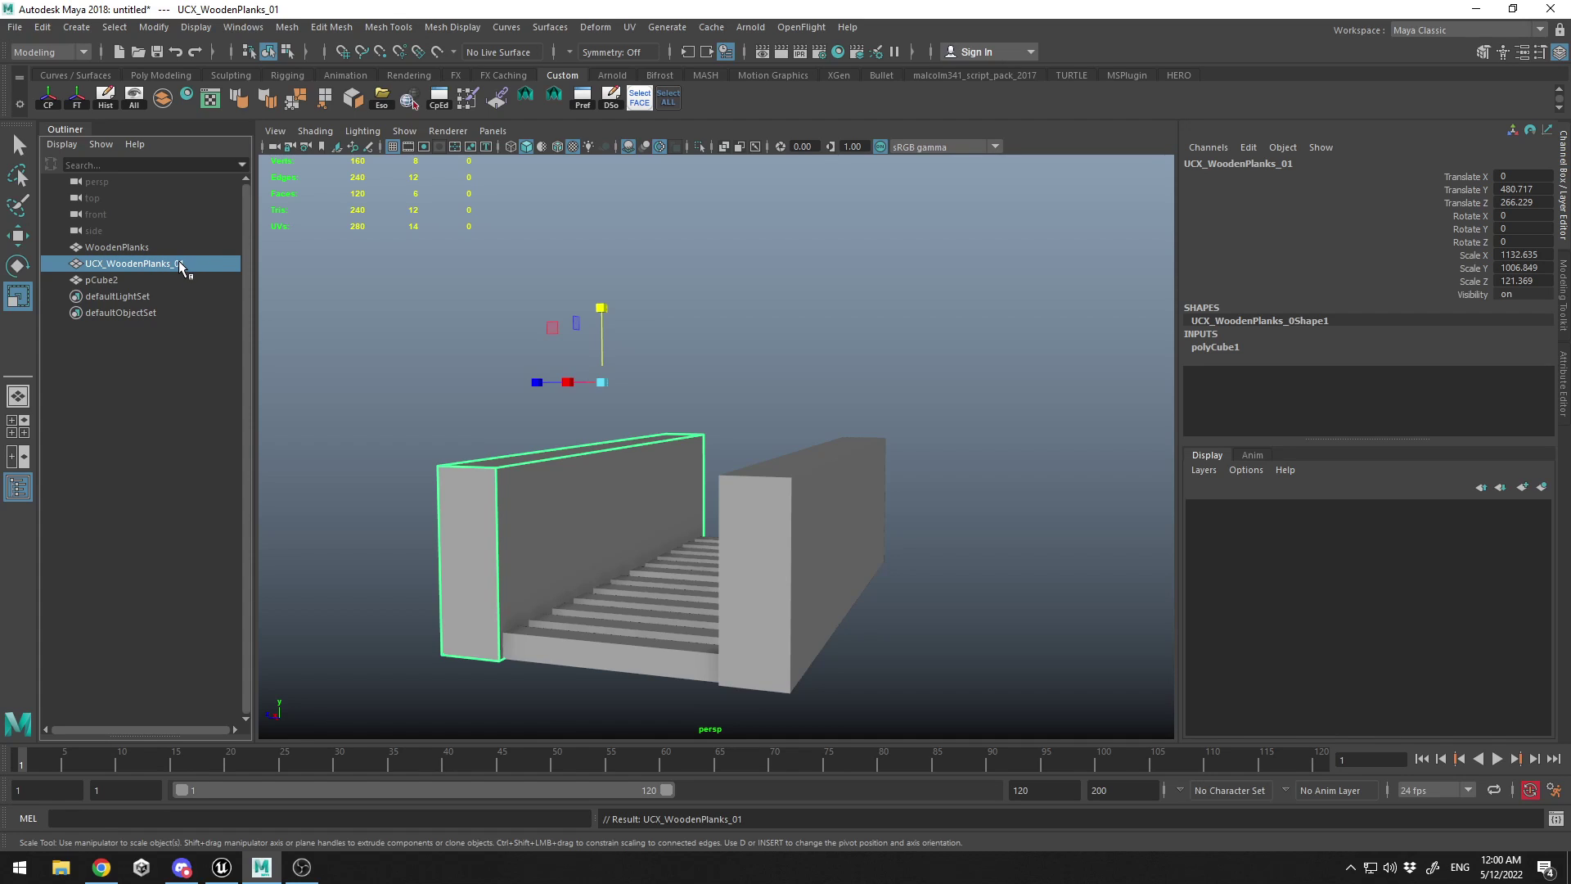
pyautogui.doubleClick(156, 281)
pyautogui.write('UCX_WoodenPlanks_01')
pyautogui.press('Return')
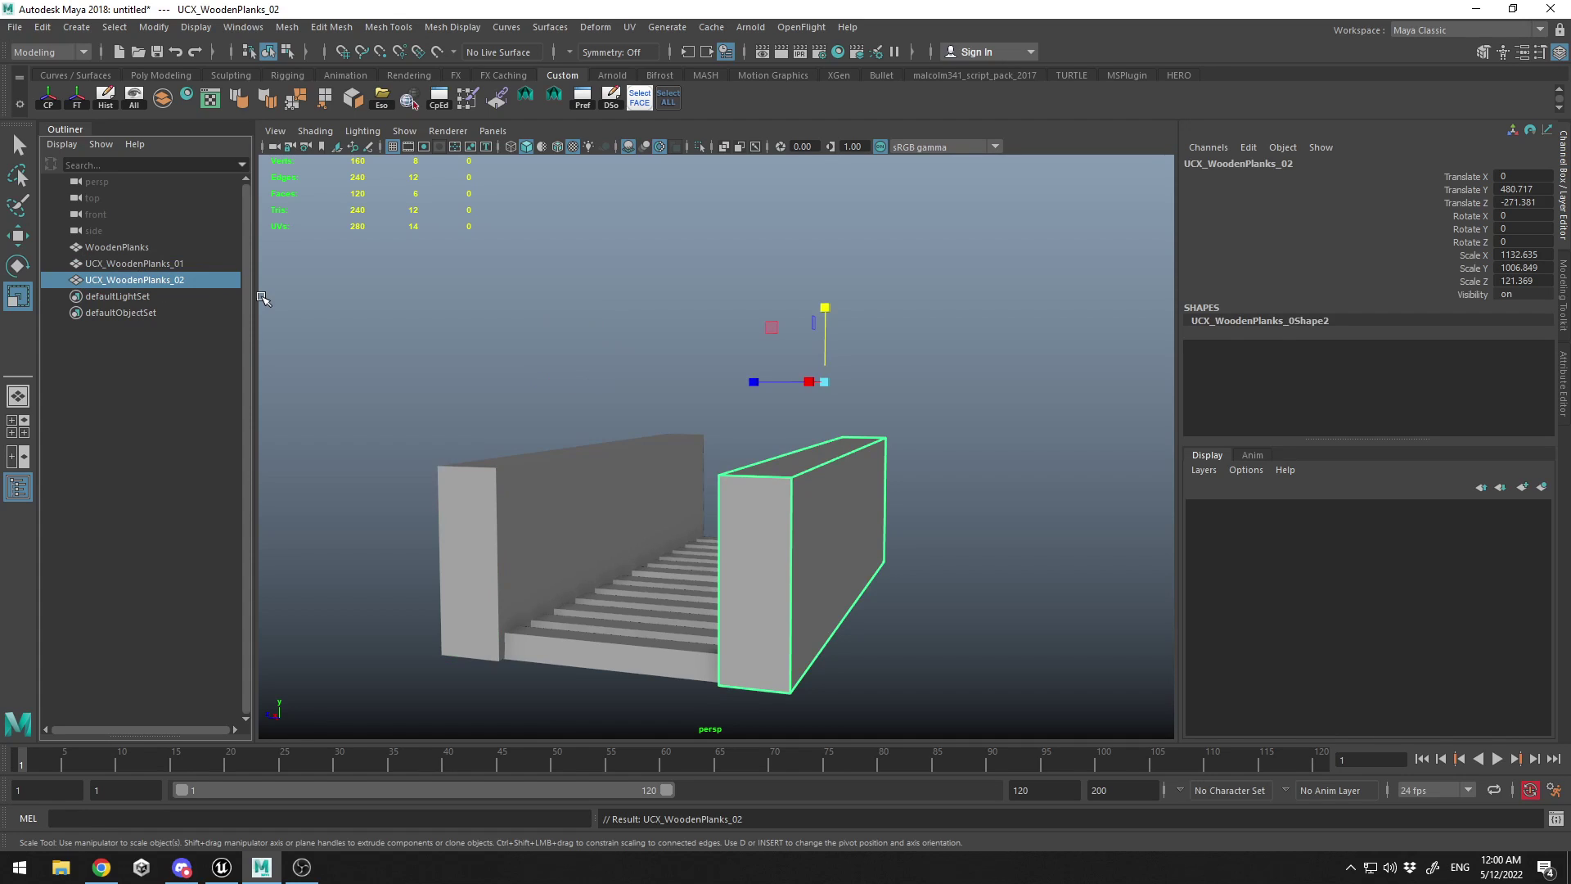
# Select the bridge and both collision boxes, freeze their transformations, center their pivots, and clear the selection
pyautogui.keyDown('alt'); pyautogui.moveTo(467, 287); pyautogui.dragTo(532, 288); pyautogui.keyUp('alt')
pyautogui.moveTo(466, 297); pyautogui.dragTo(826, 573)
pyautogui.click(75, 100)
pyautogui.click(50, 101)
pyautogui.click(275, 280)
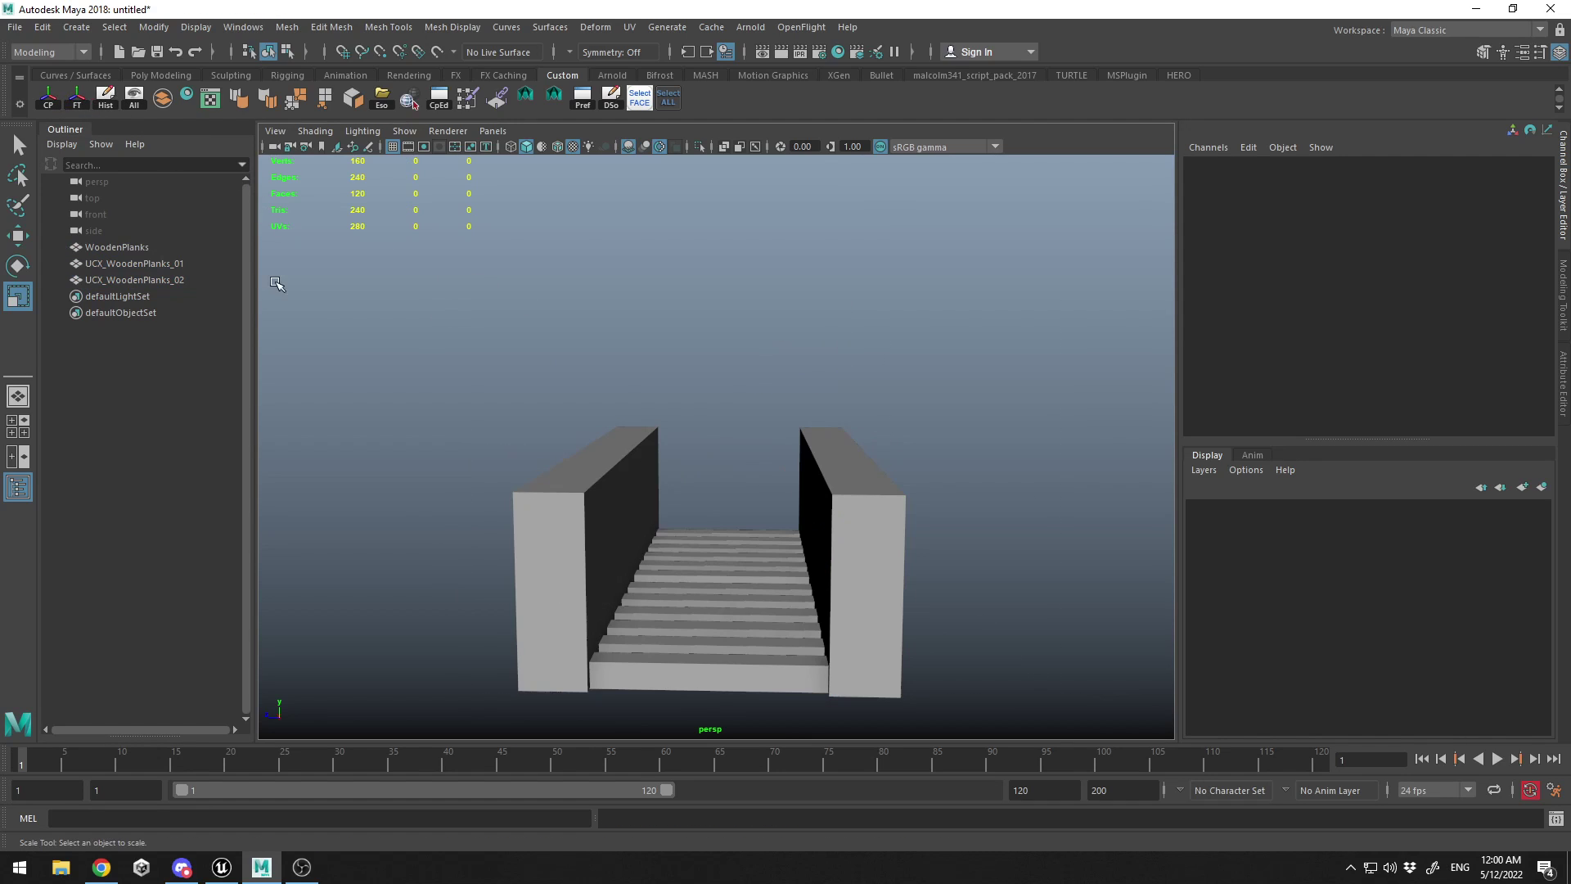
# Export WoodenPlanks and both UCX collision boxes as FBX, overwriting WoodenPlanks.fbx in the Collisions folder, and dismiss the warnings
pyautogui.click(184, 248)
pyautogui.keyDown('shift'); pyautogui.click(182, 279); pyautogui.keyUp('shift')
pyautogui.click(380, 100)
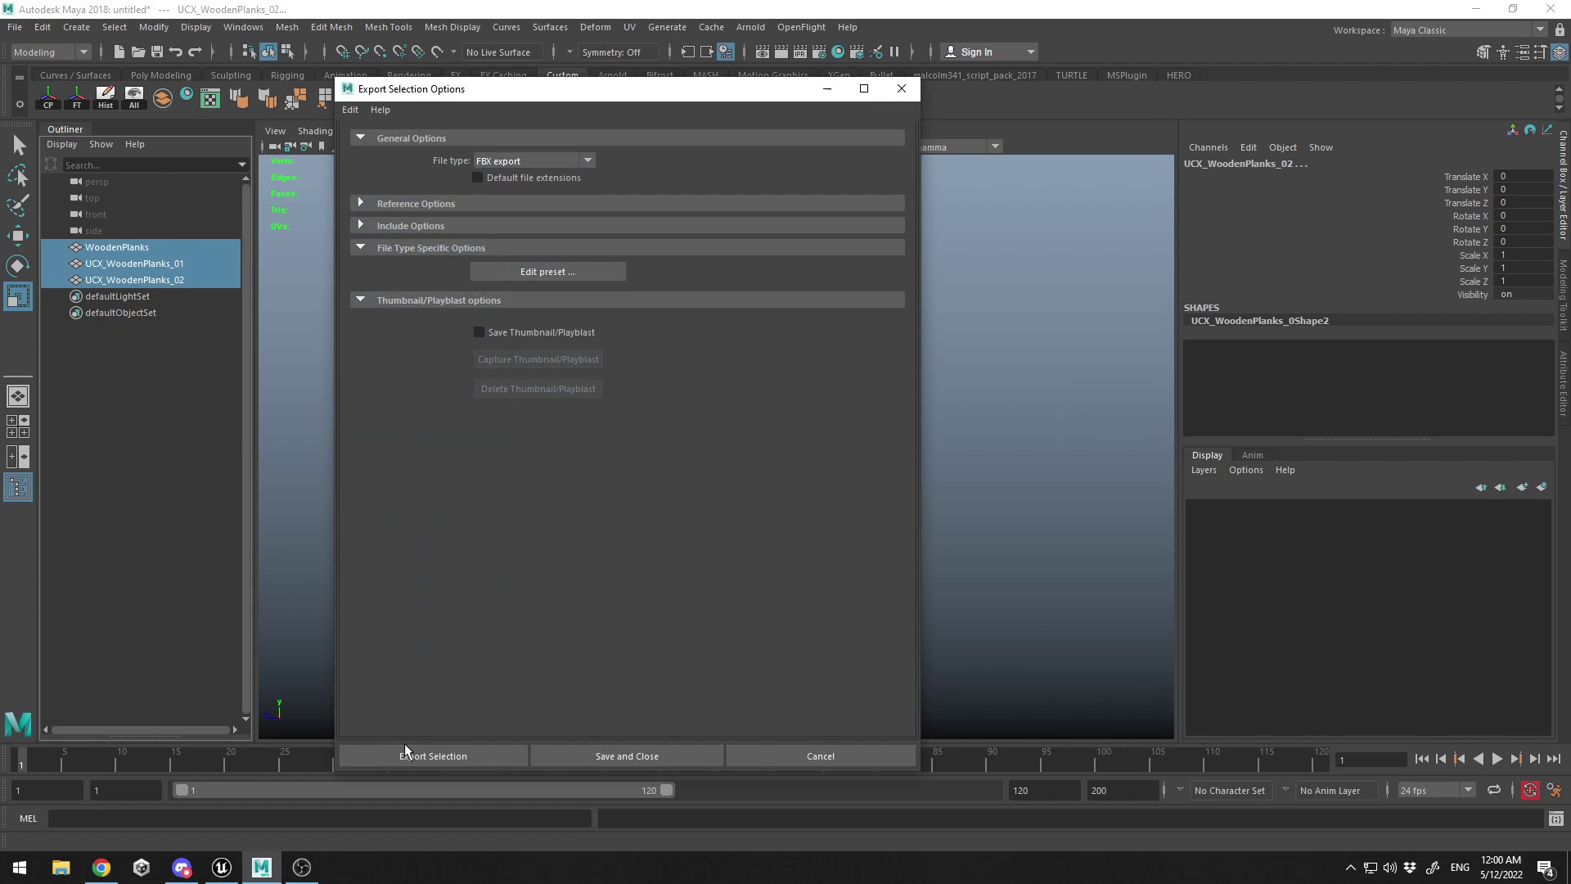
pyautogui.click(404, 745)
pyautogui.doubleClick(396, 270)
pyautogui.click(656, 511)
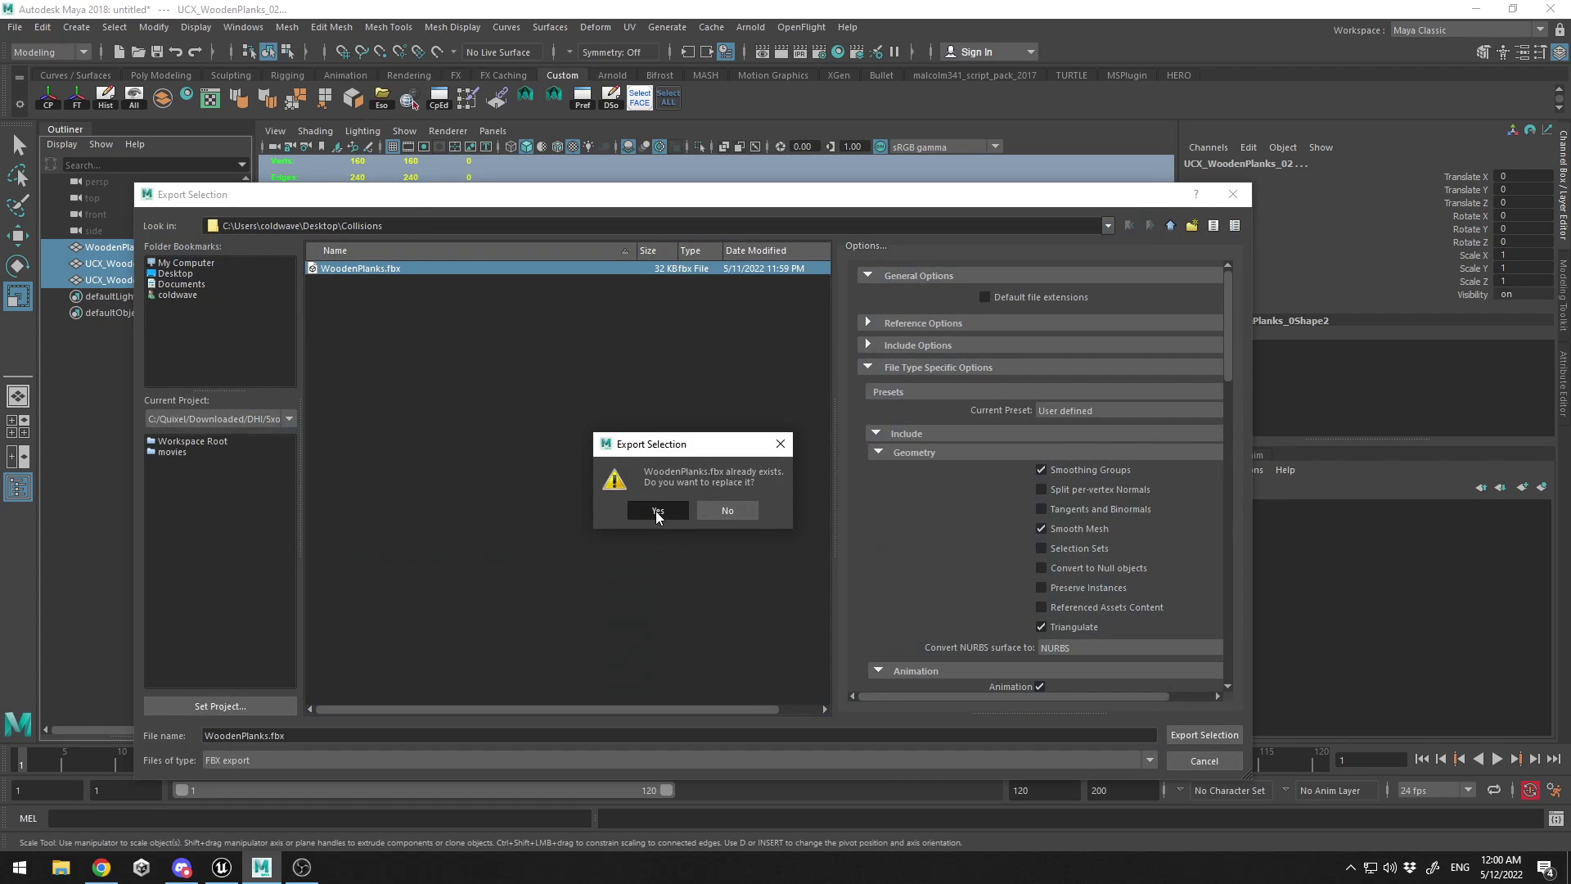
pyautogui.click(1056, 705)
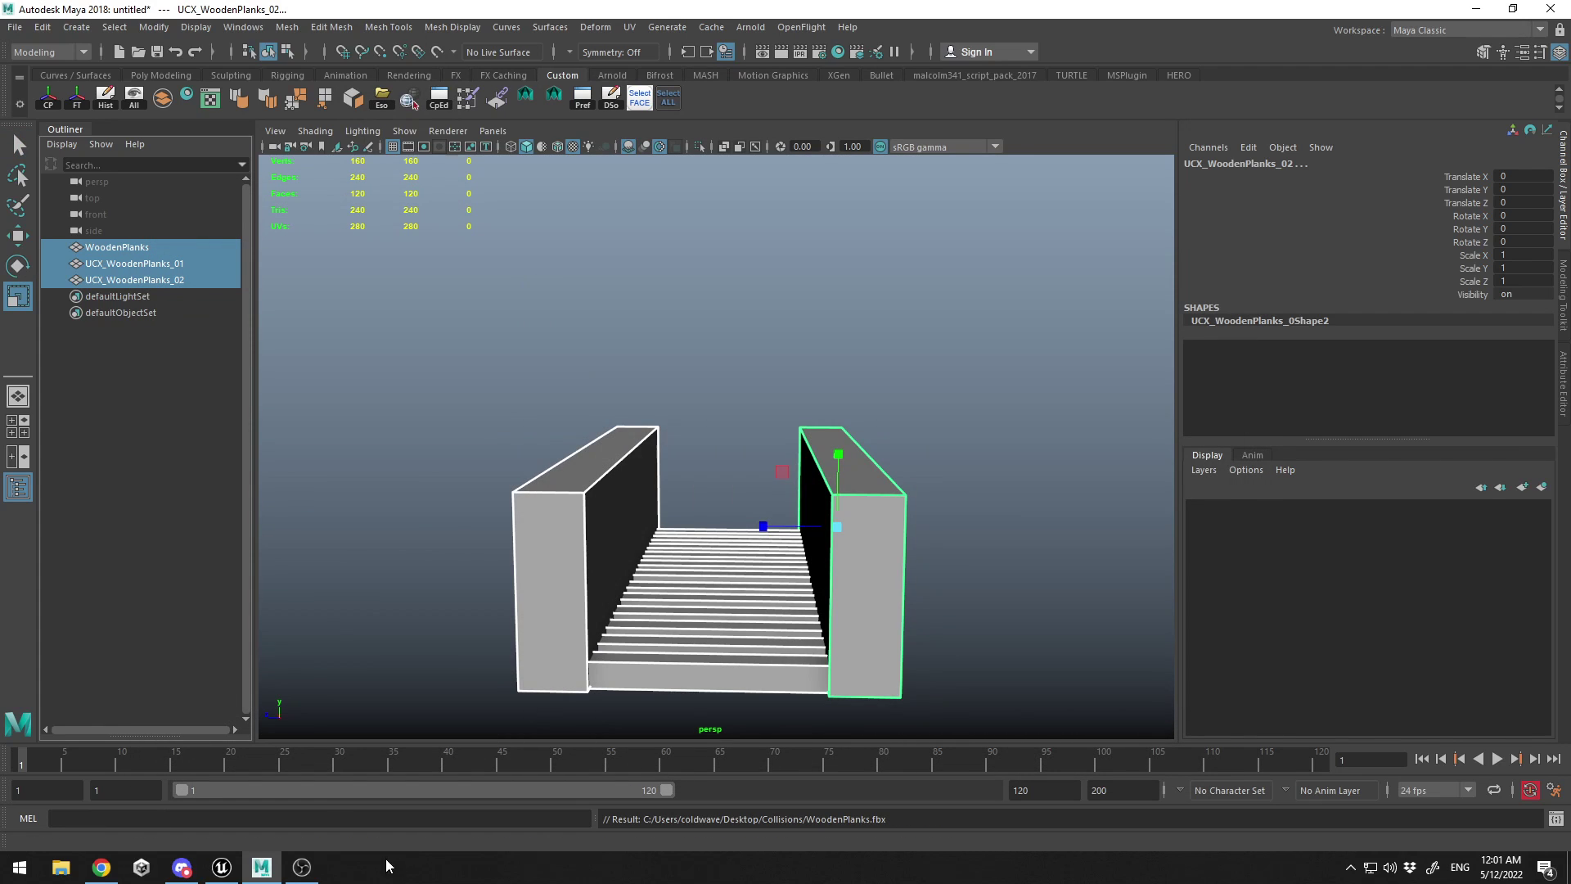
# Switch to Unreal Editor and delete the three previously imported WoodenPlanks meshes from the Scene folder
pyautogui.click(223, 867)
pyautogui.keyDown('shift'); pyautogui.click(561, 695); pyautogui.keyUp('shift')
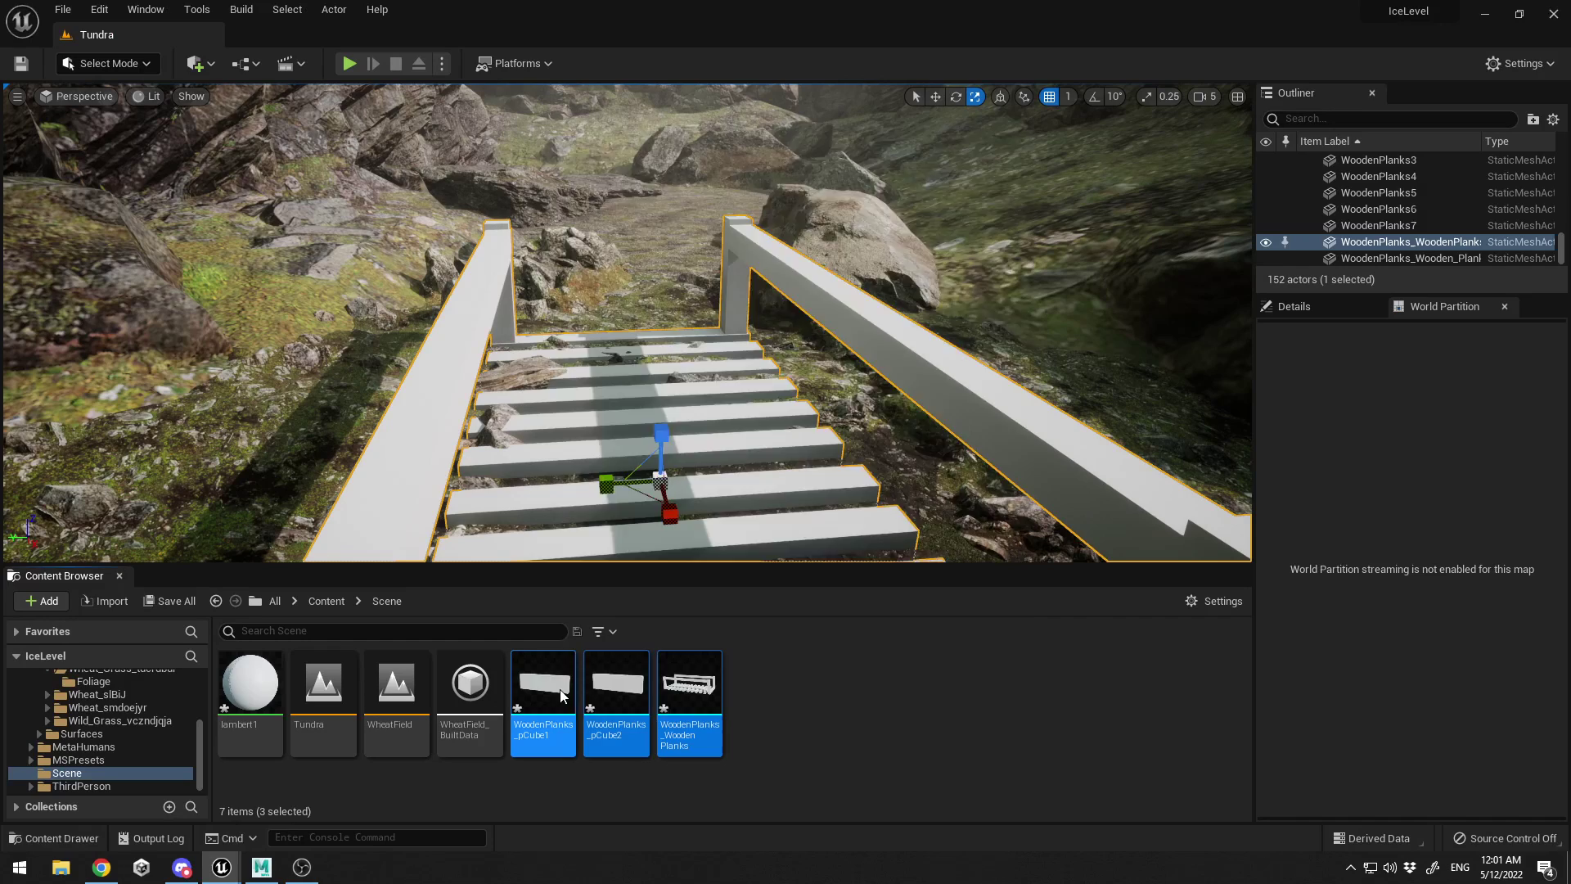
pyautogui.press('Delete')
pyautogui.click(592, 689)
# Import all of WoodenPlanks.fbx into the Scene folder with Generate Missing Collision off, and place the new bridge mesh on the path in the level
pyautogui.rightClick(591, 714)
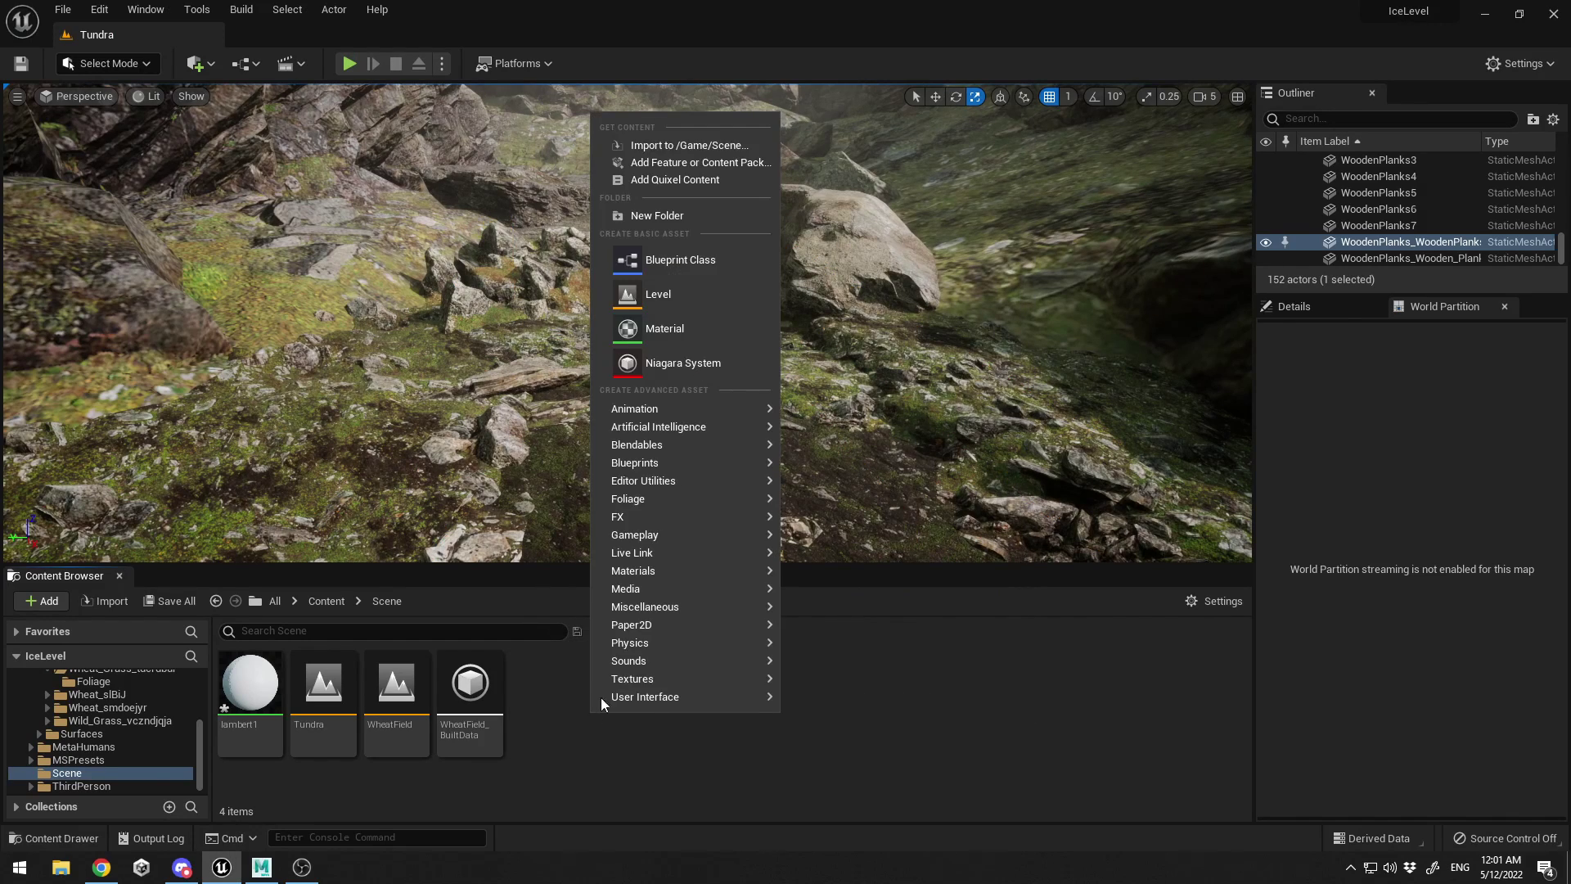
pyautogui.click(689, 145)
pyautogui.click(212, 115)
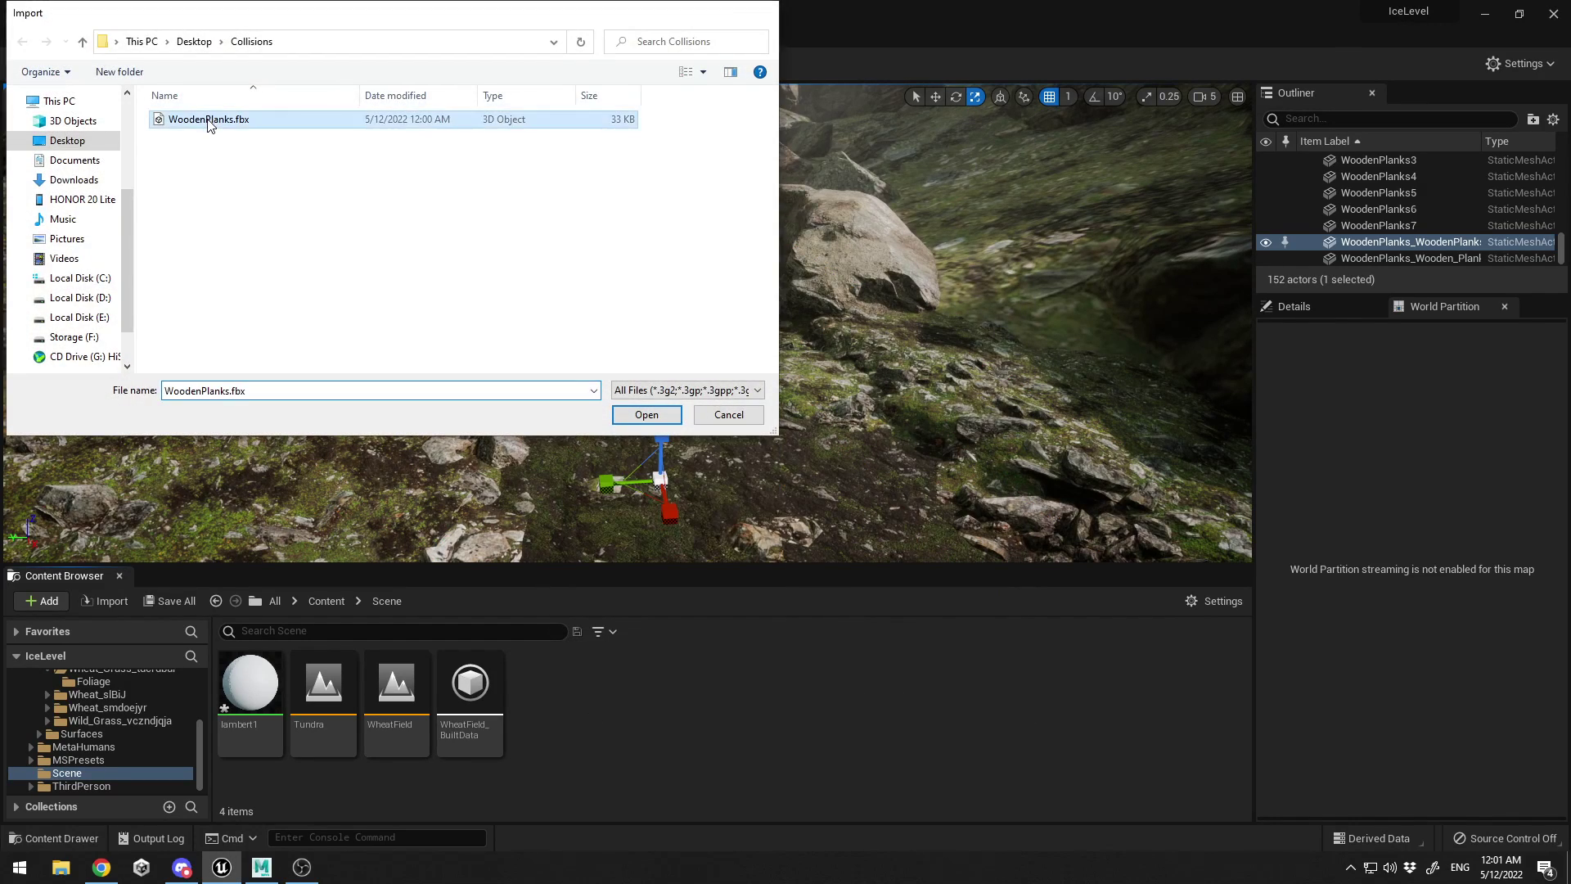
pyautogui.click(644, 414)
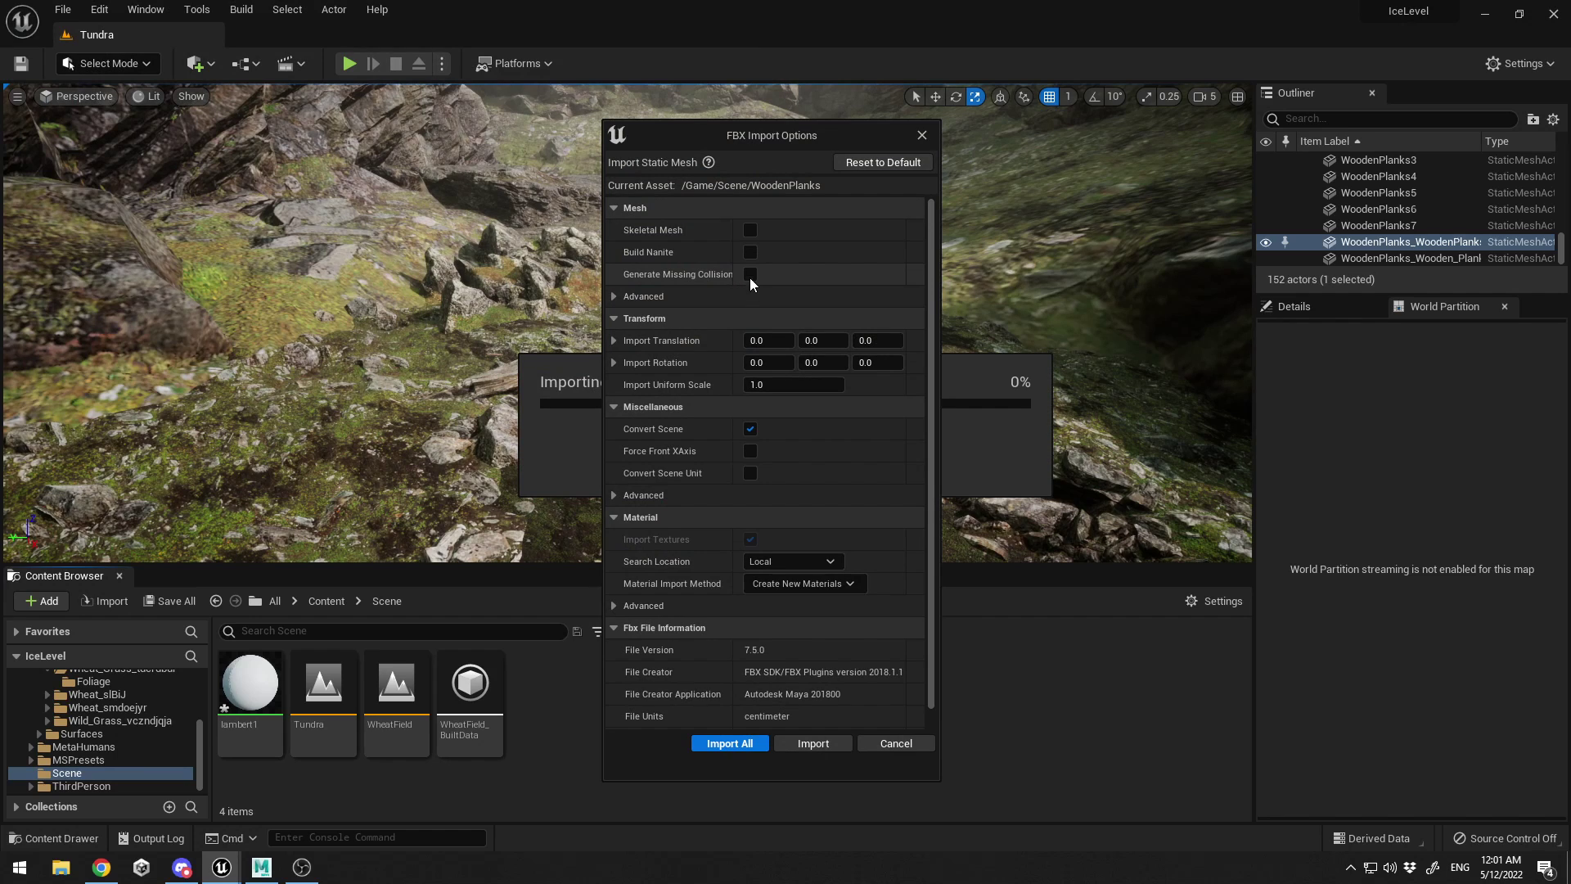
pyautogui.click(739, 747)
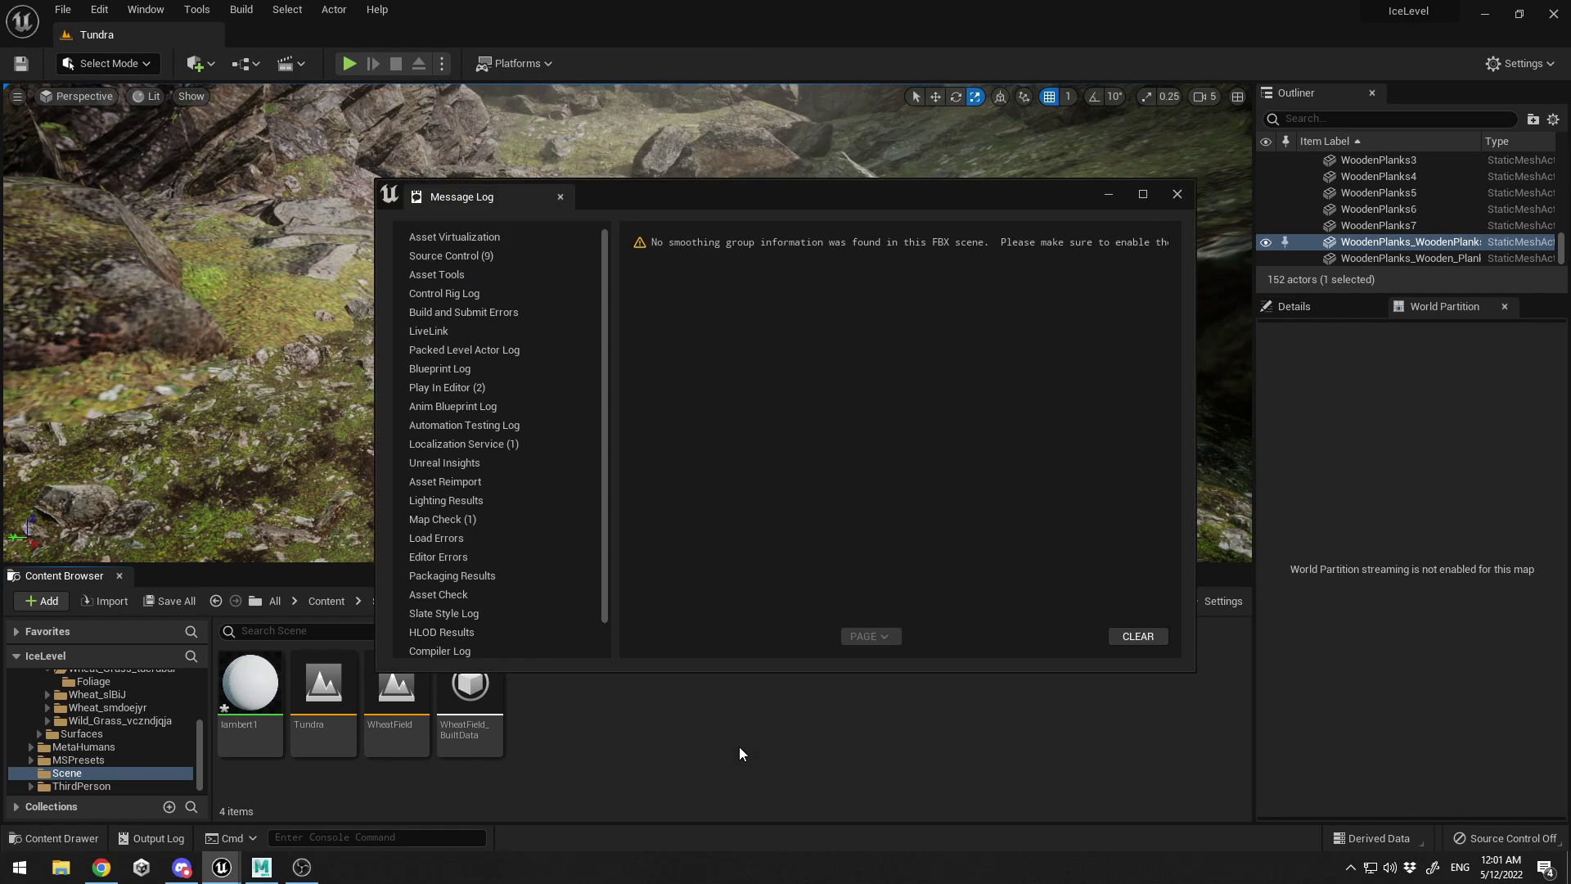
pyautogui.click(1176, 194)
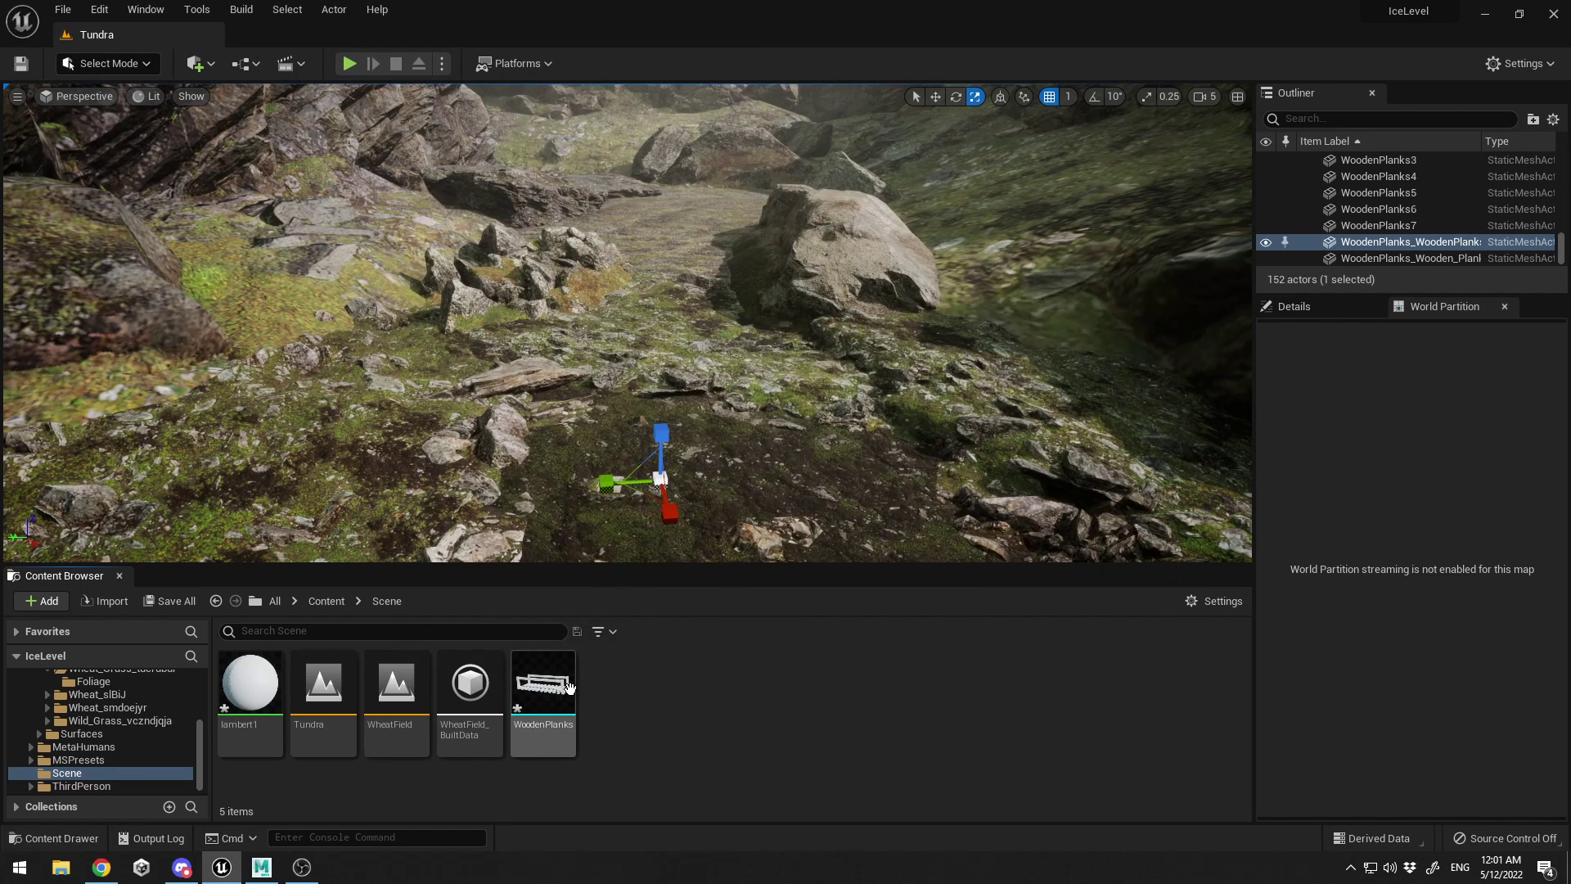
pyautogui.moveTo(718, 458); pyautogui.dragTo(647, 503)
pyautogui.scroll(5, 717, 458)
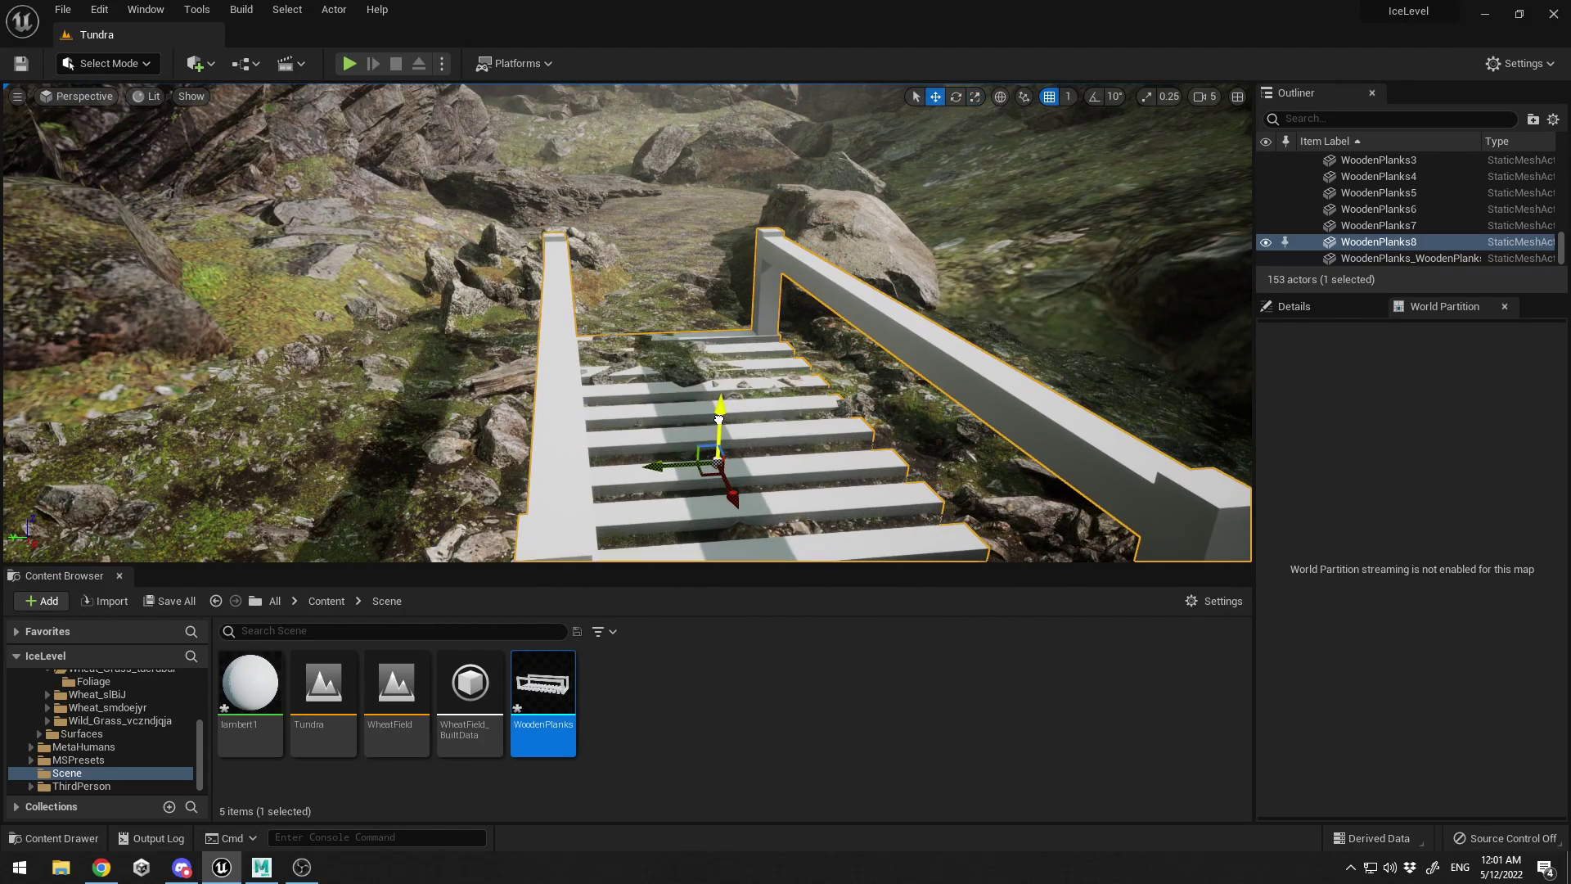
# Play the level and run the character over the bridge and into the railings from inside and outside
pyautogui.click(349, 63)
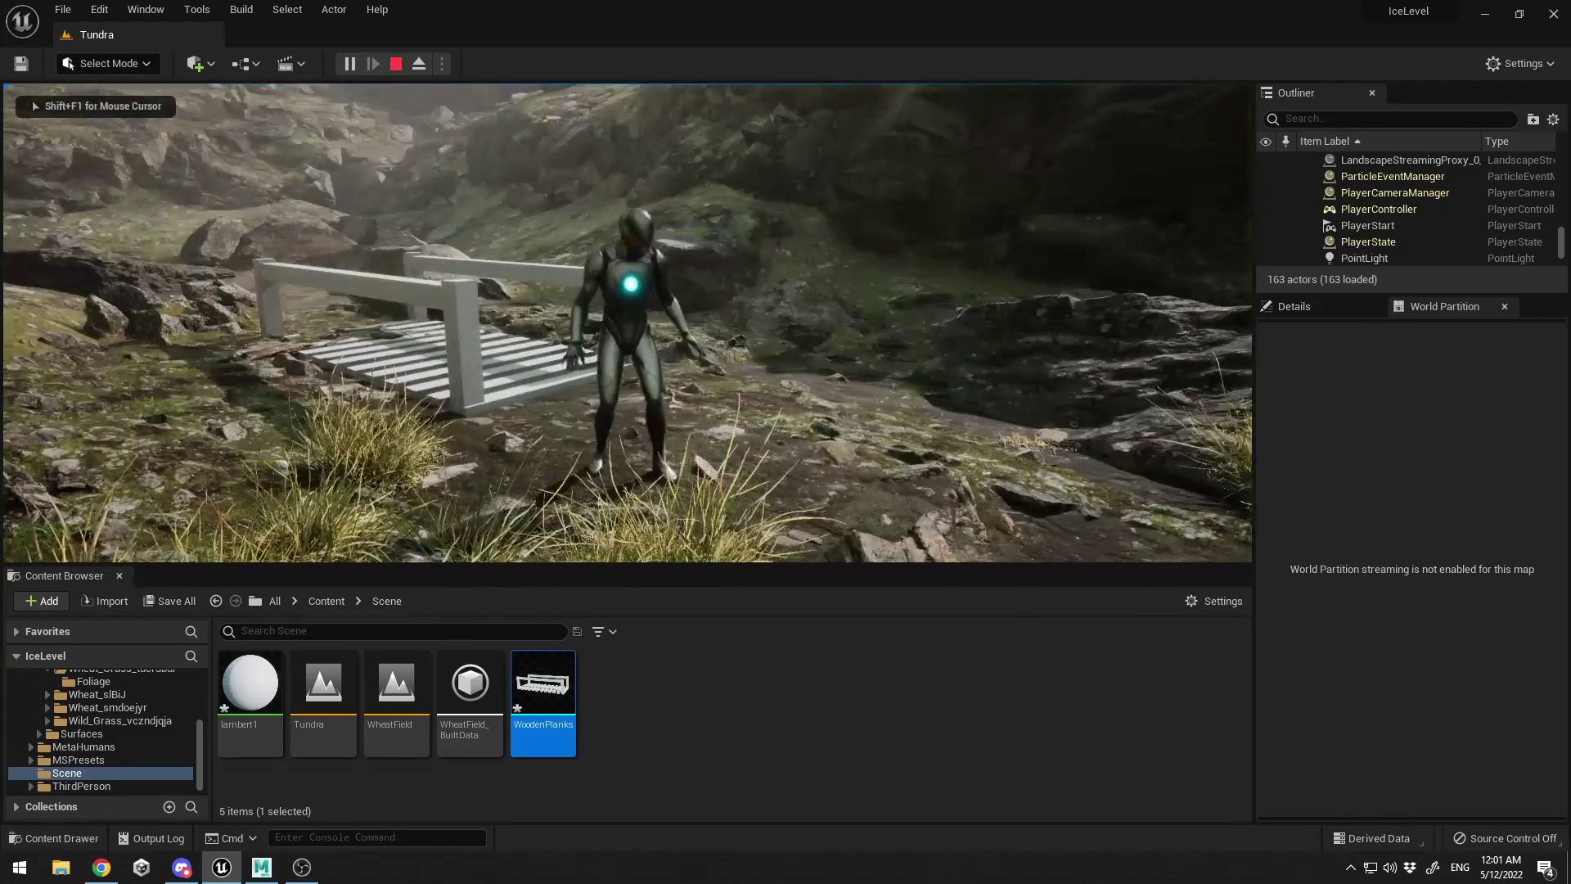
pyautogui.press('w')
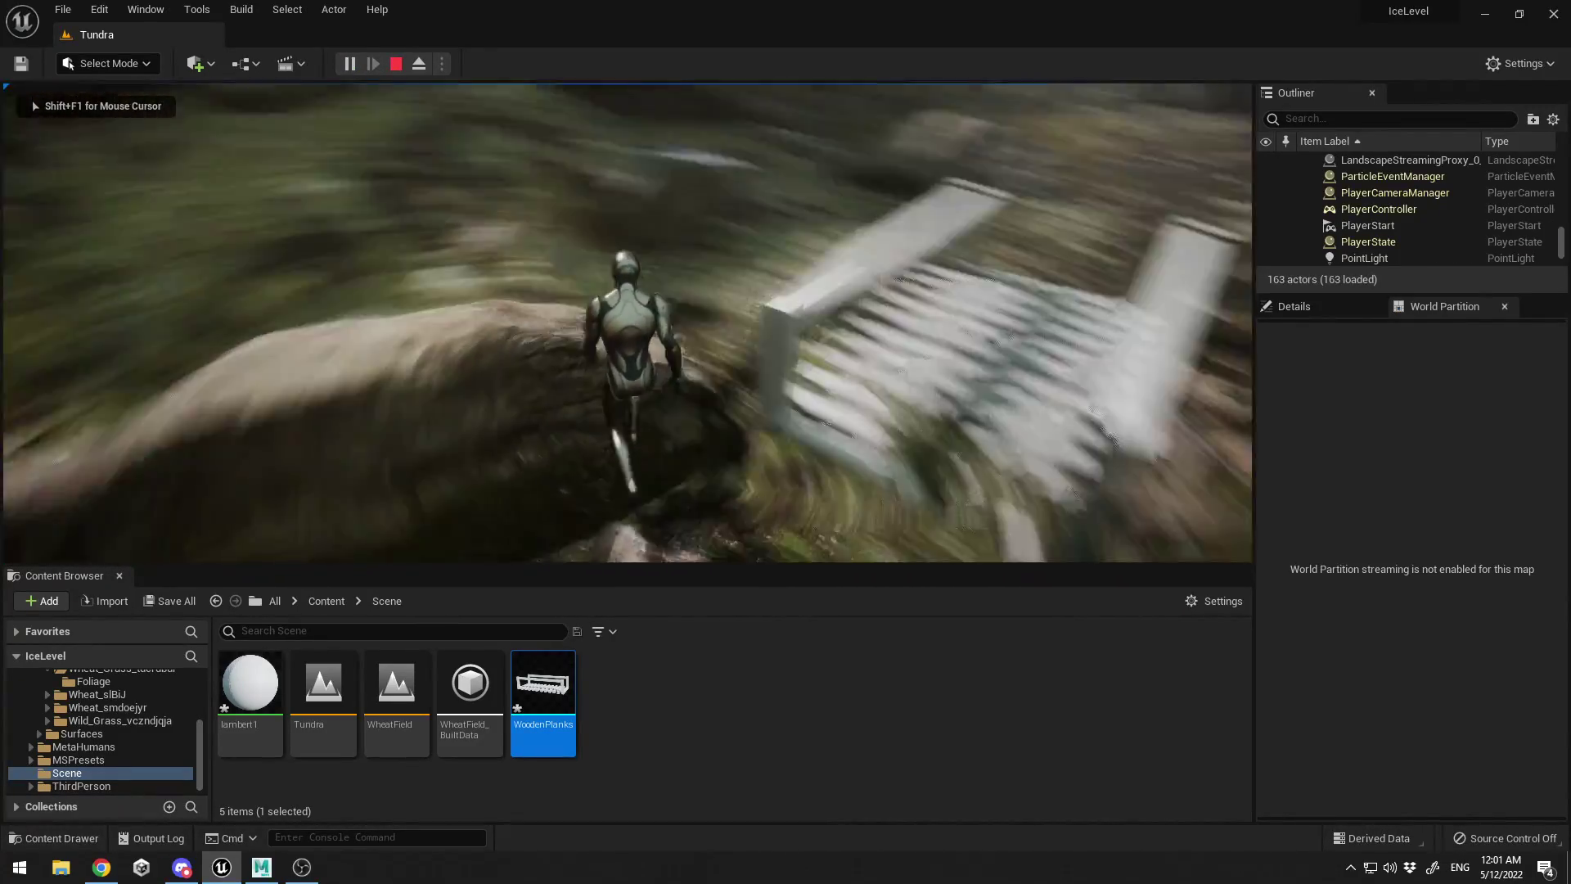
pyautogui.press('w')
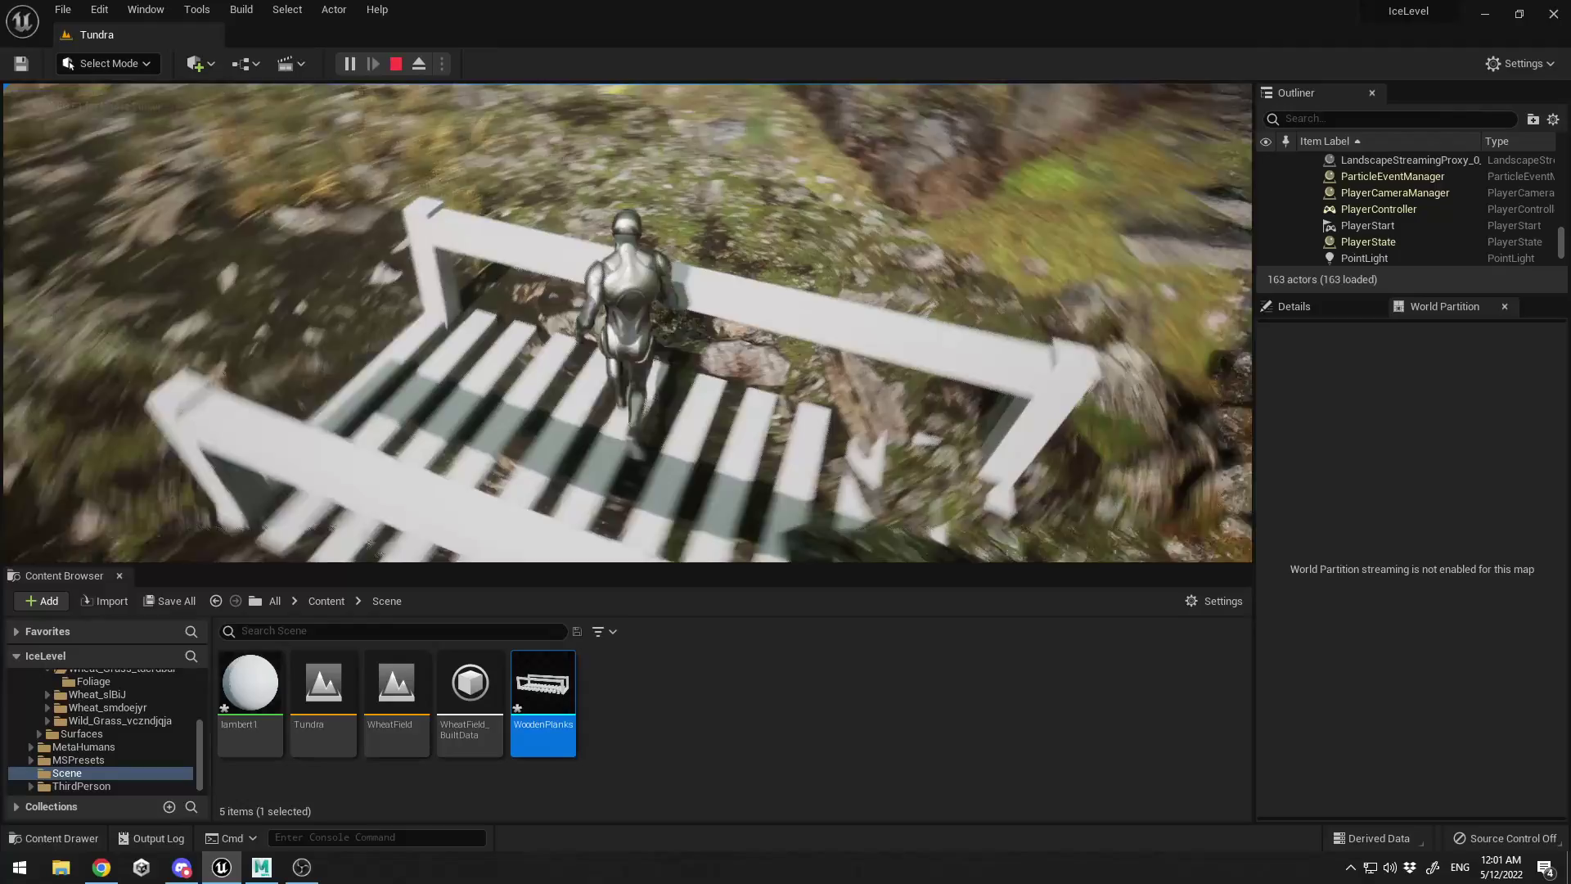
pyautogui.press('w')
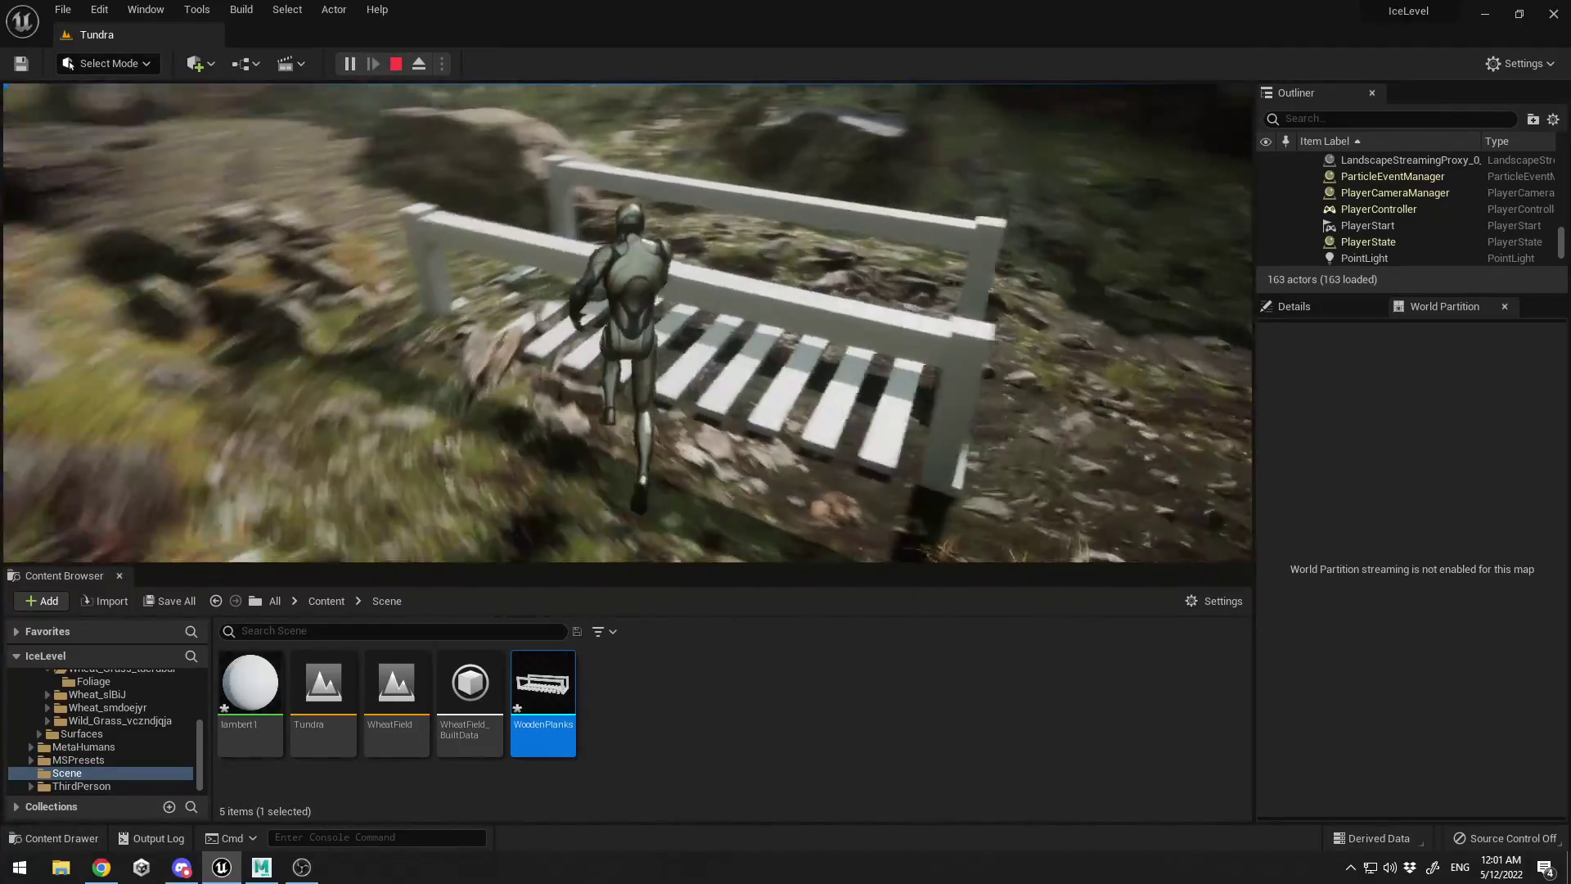
pyautogui.press('w')
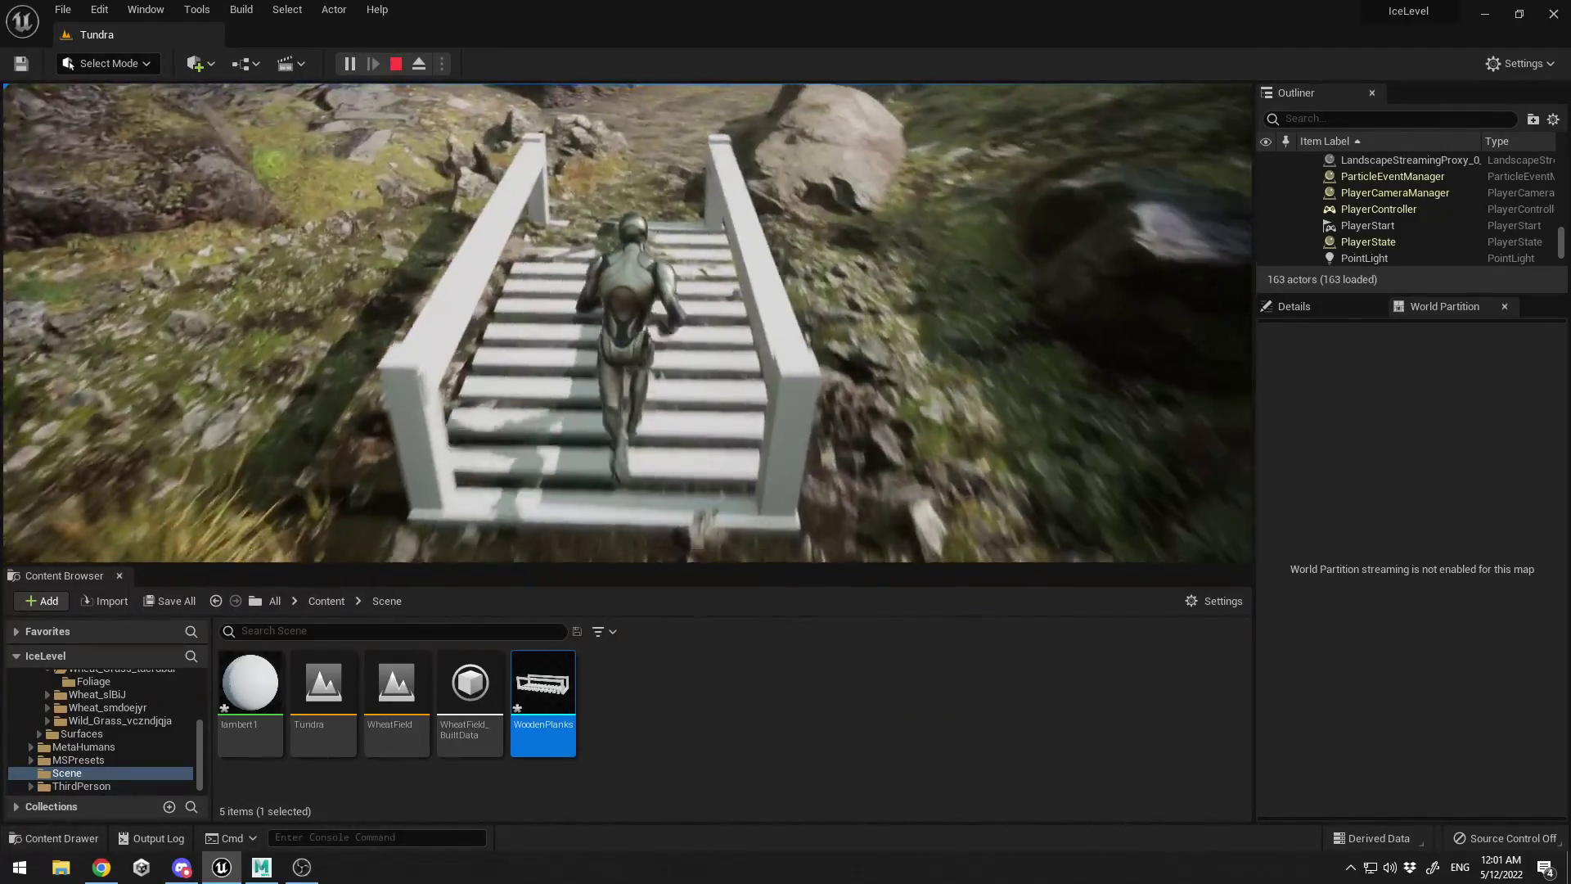
pyautogui.press('w')
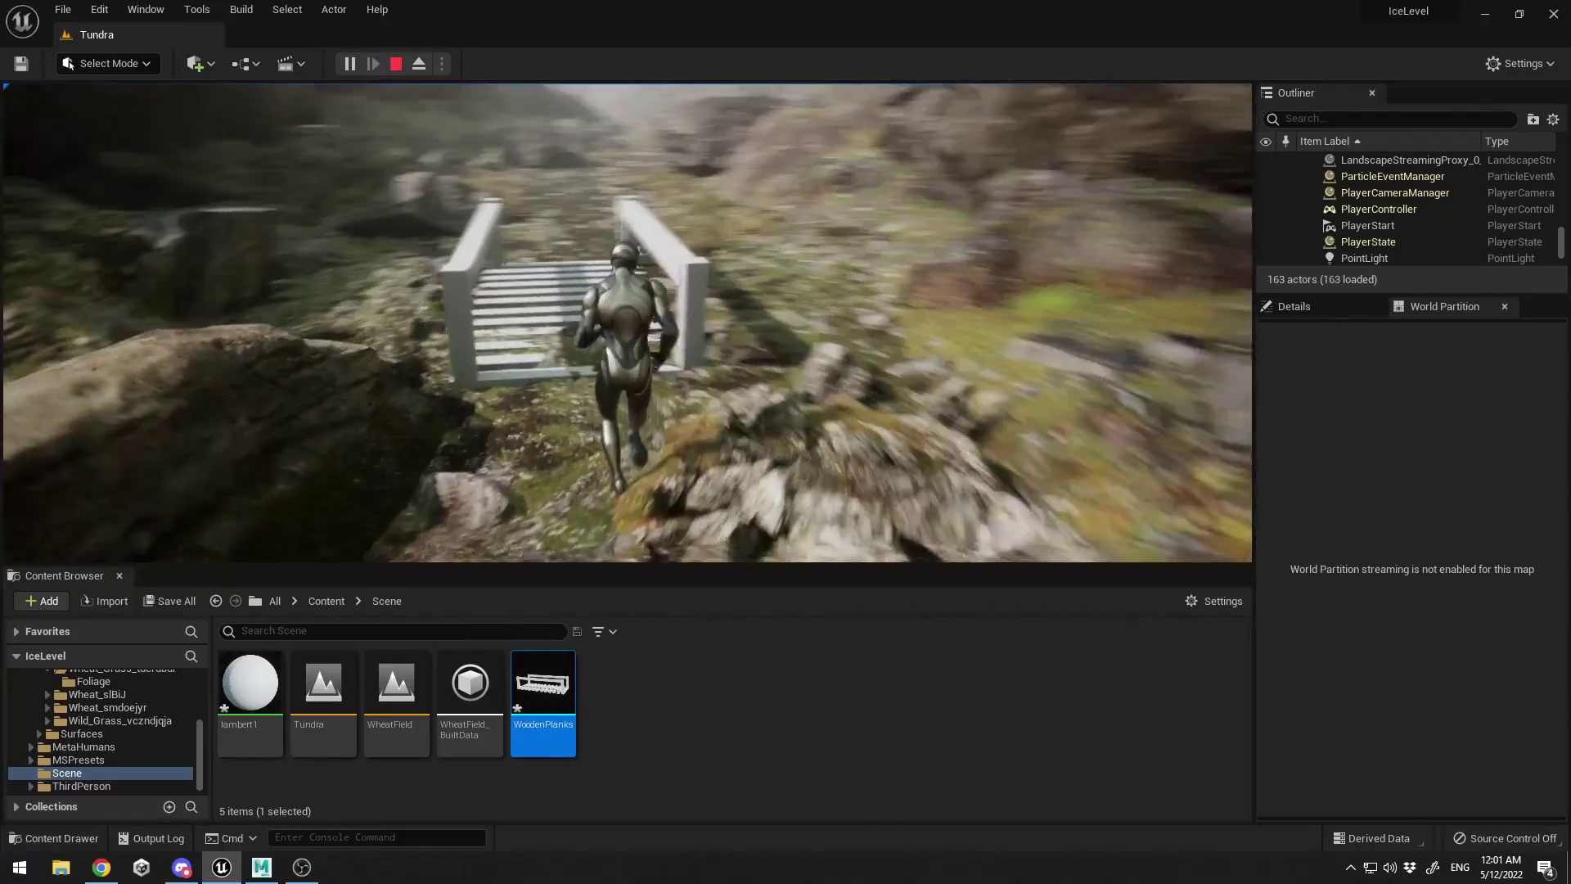
# Test the bridge railings by jumping the character onto and over them, and stop the play session
pyautogui.press('w')
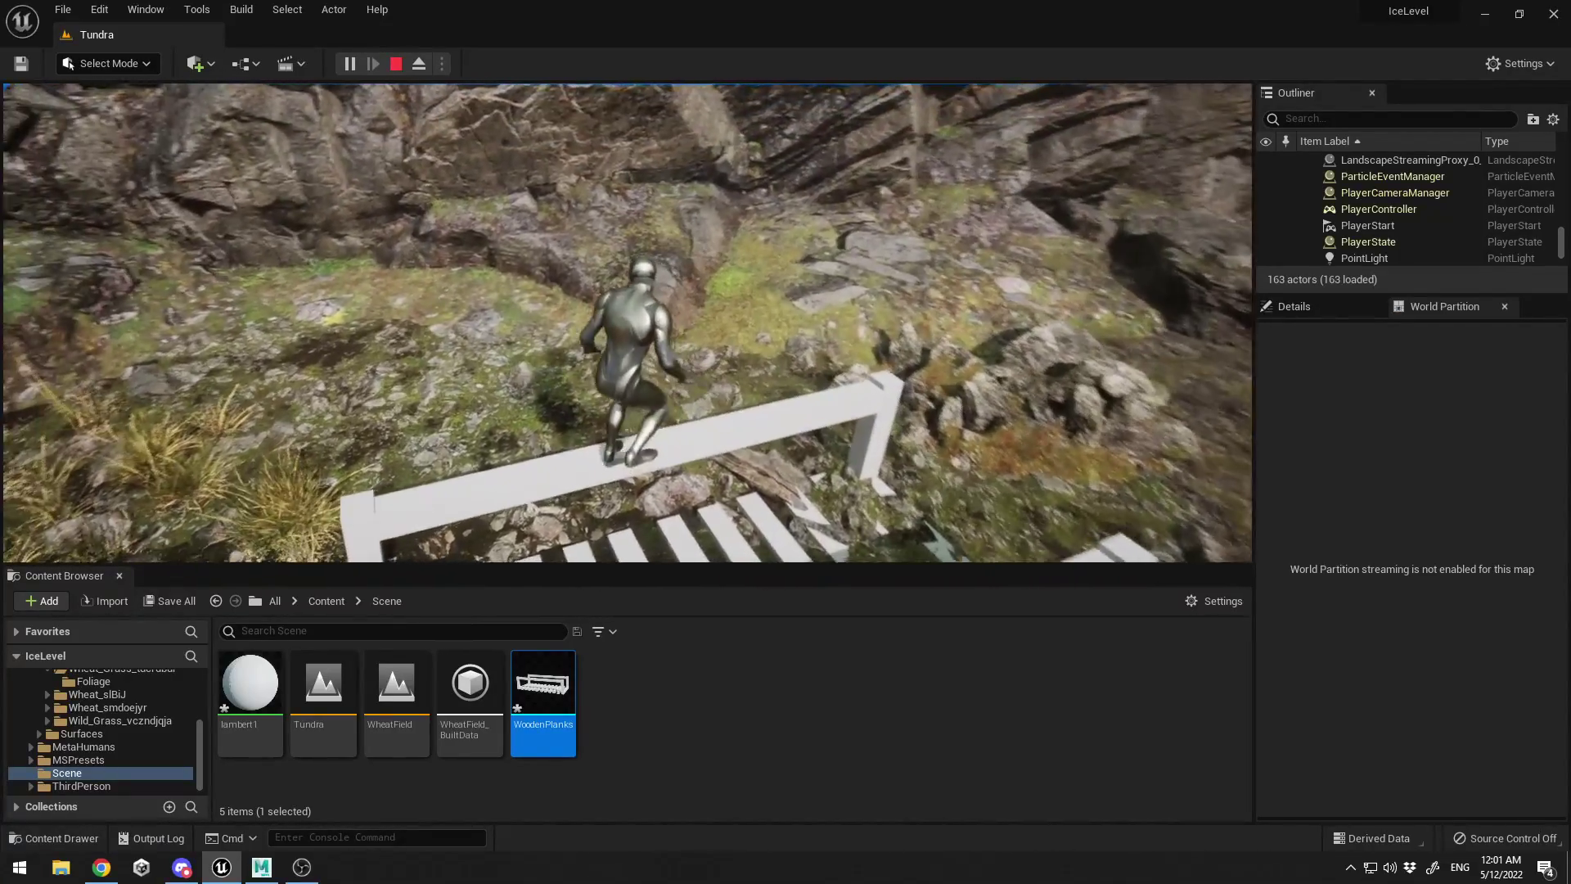
pyautogui.press('w')
pyautogui.press('space')
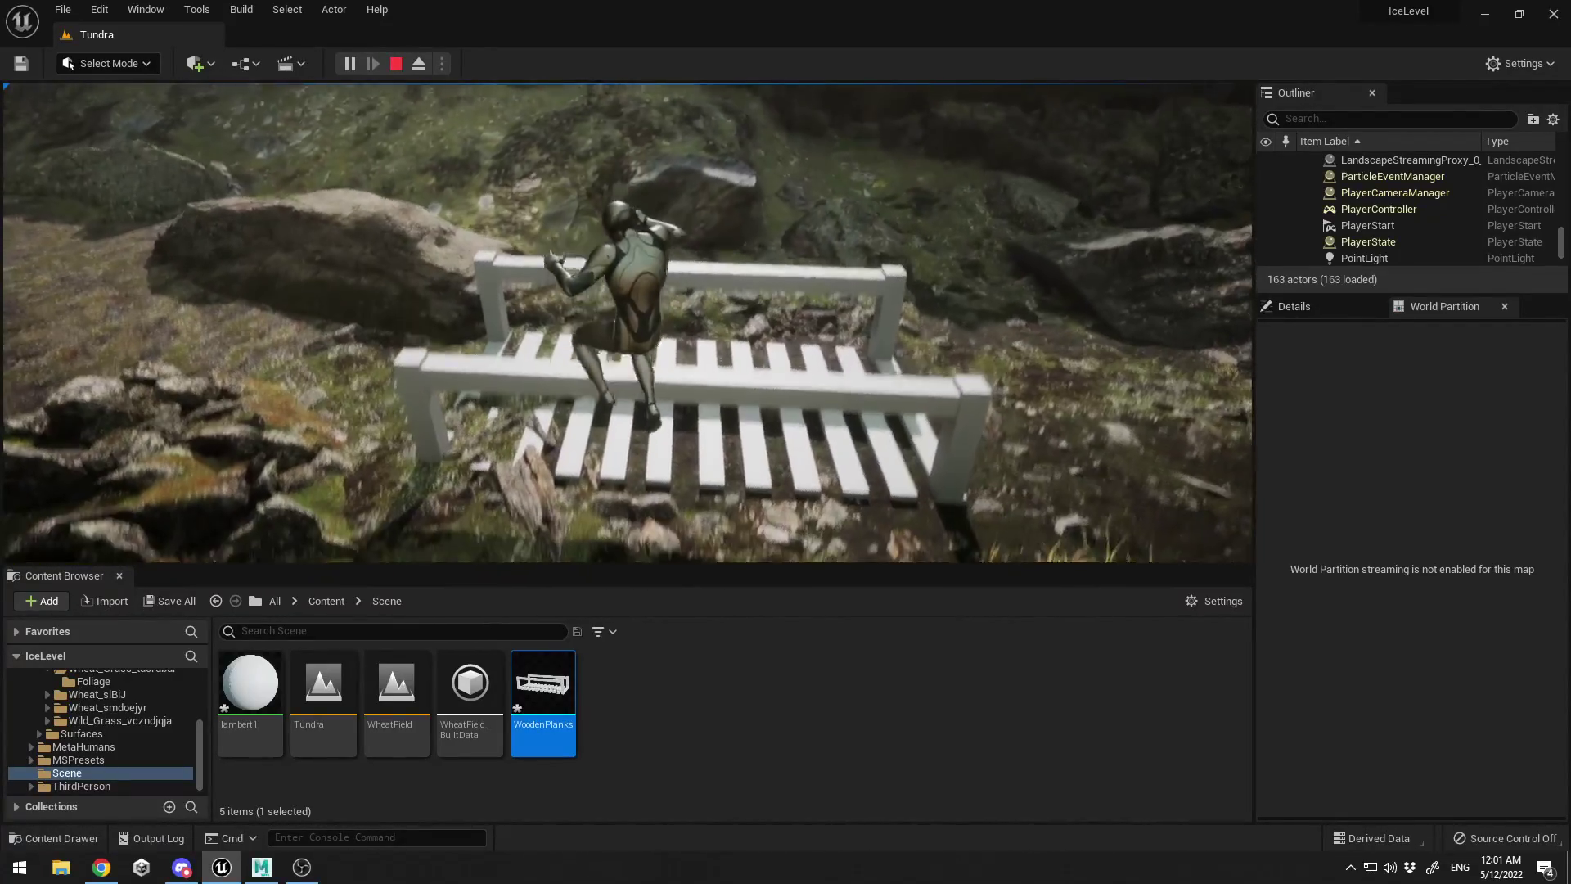
pyautogui.press('space')
pyautogui.press('space')
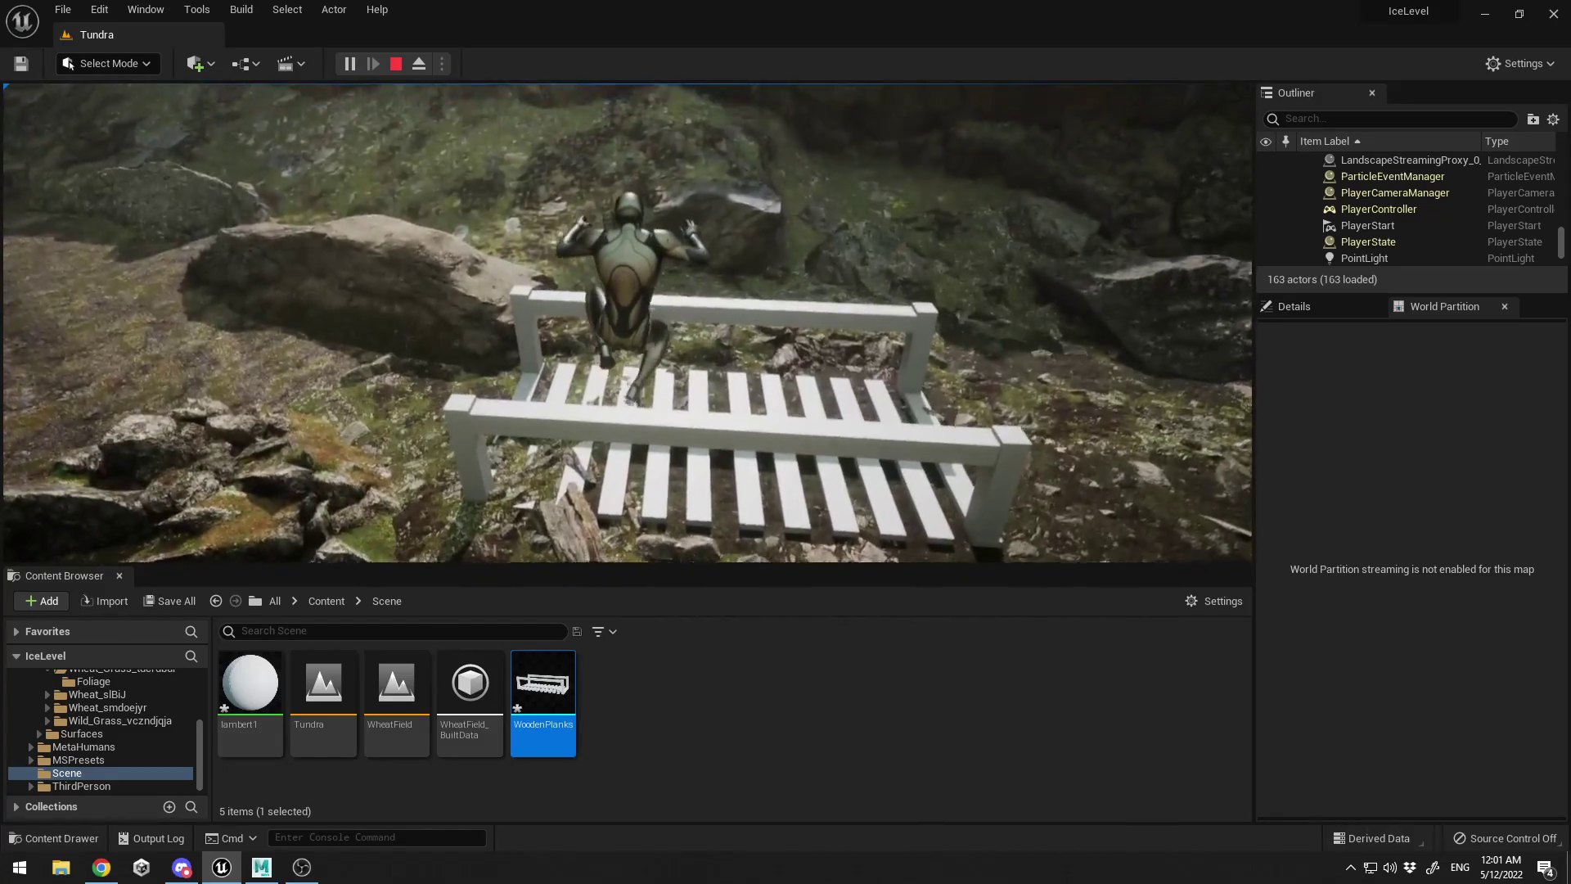
pyautogui.press('w')
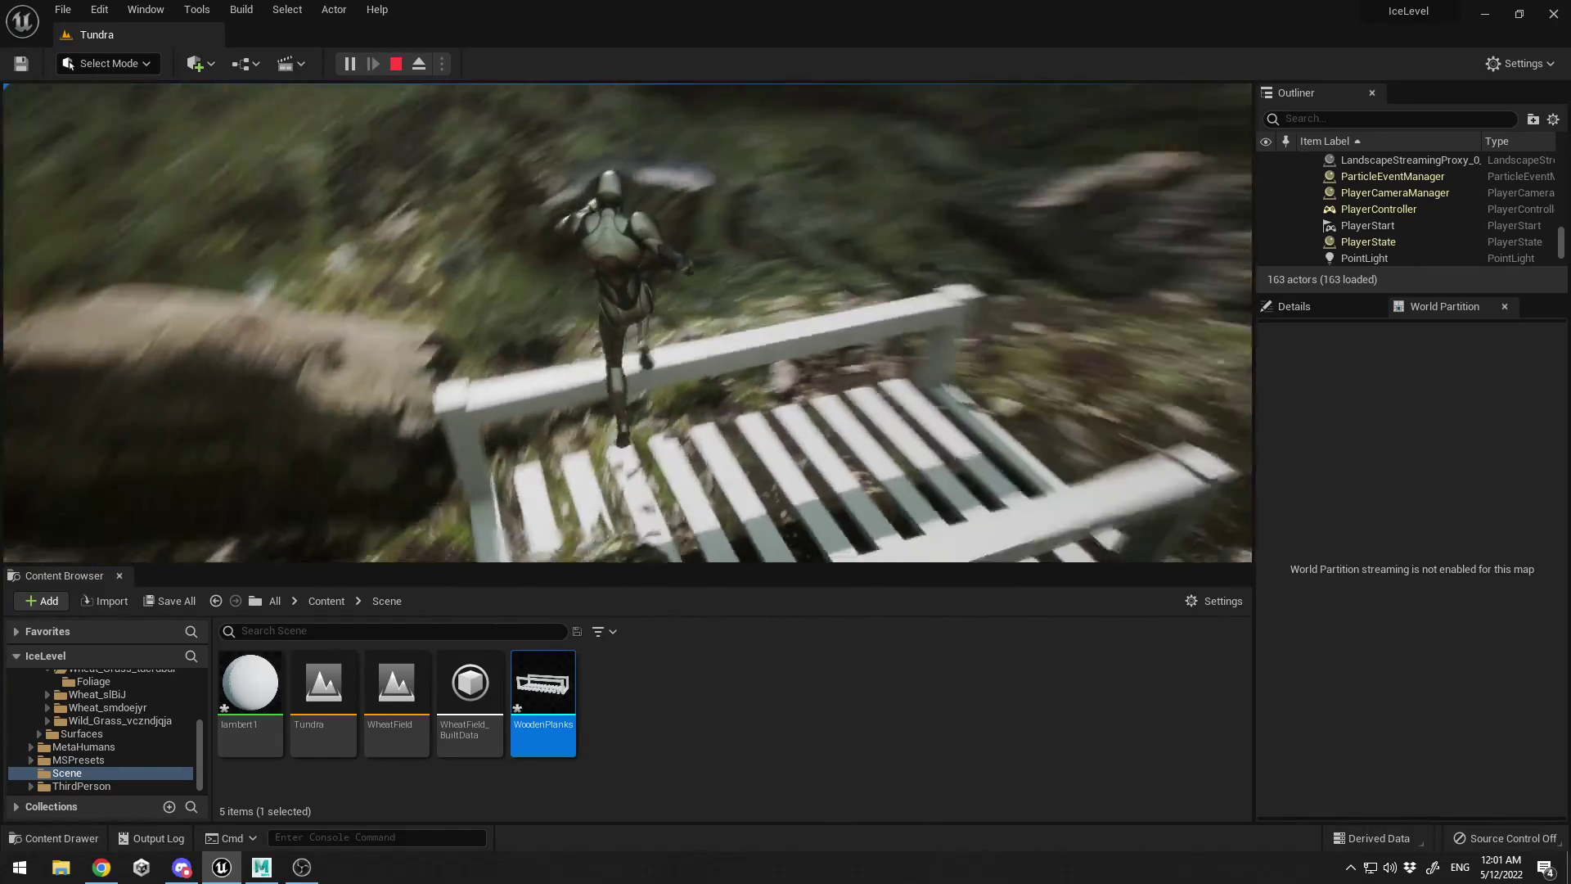
pyautogui.press('w')
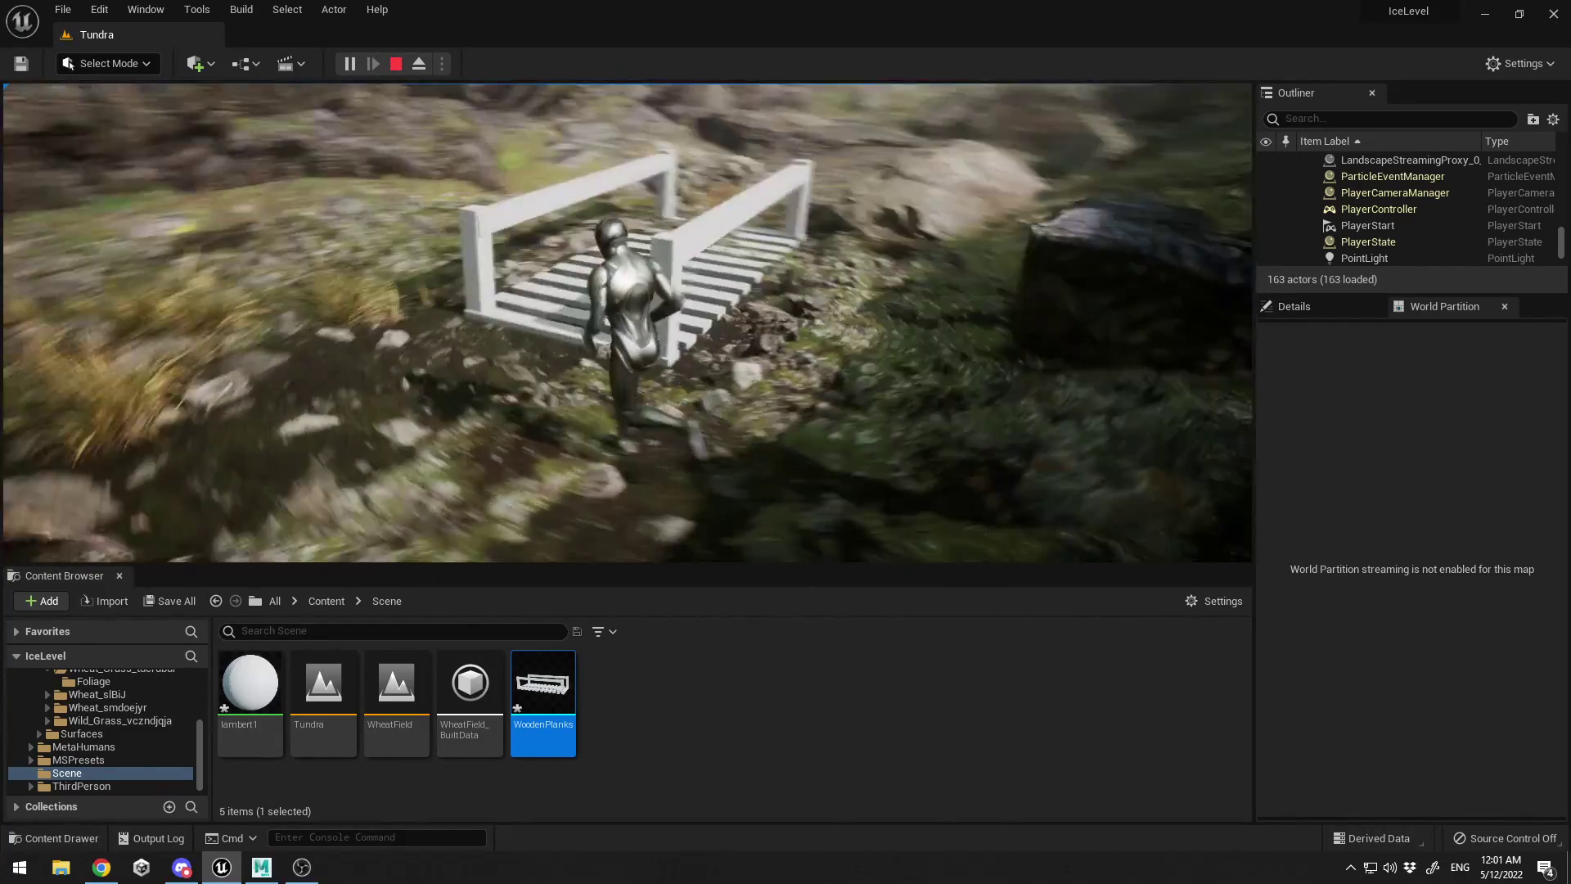
pyautogui.press('Escape')
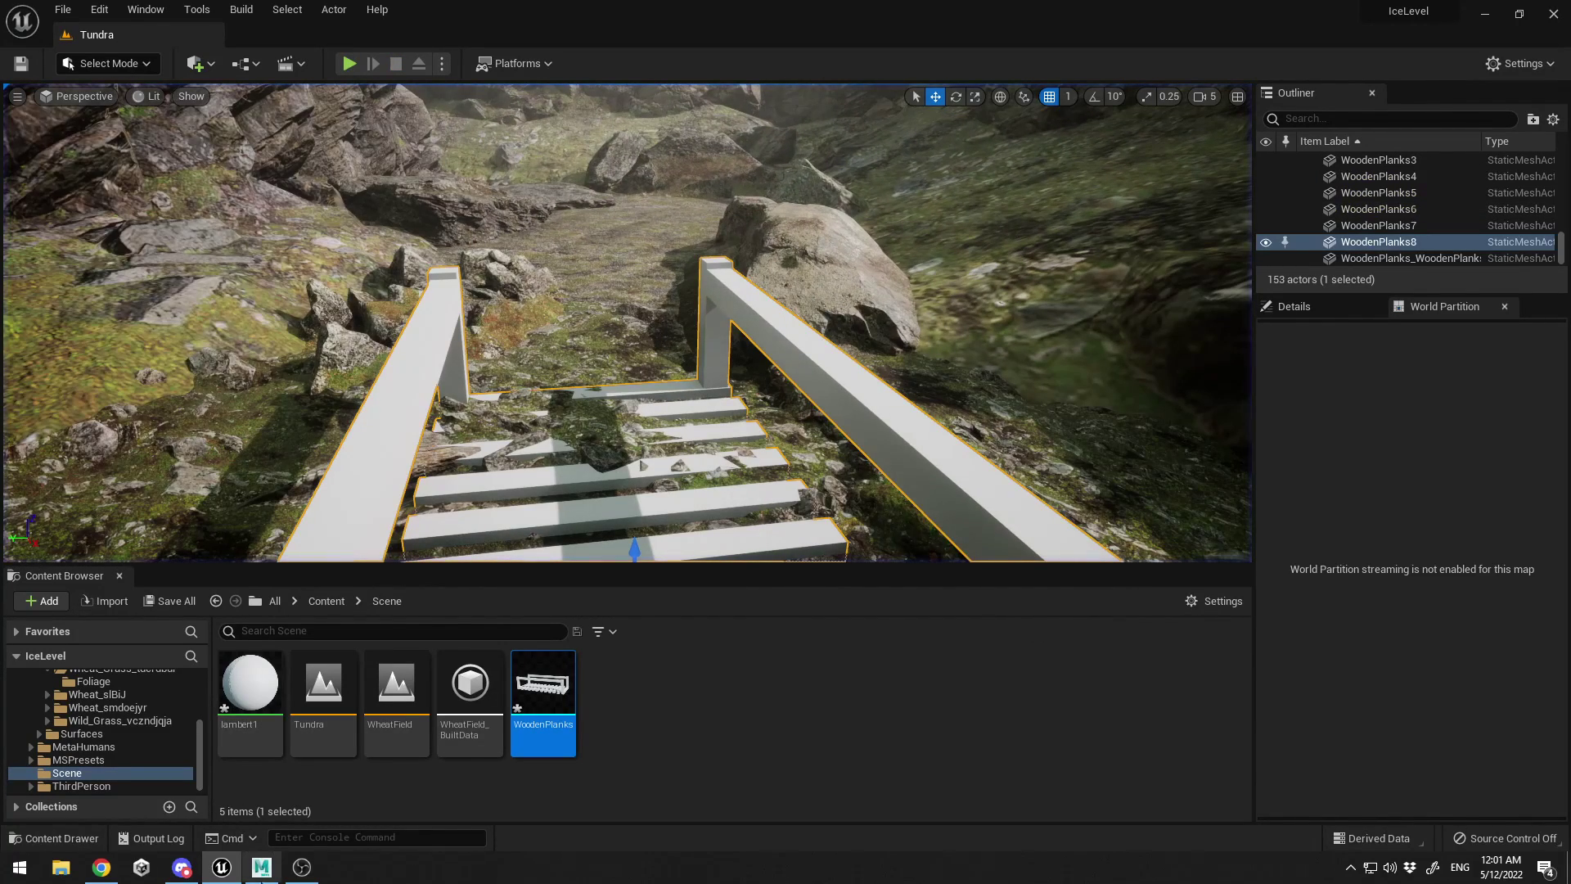
# Switch to Maya and review the names of the two UCX_WoodenPlanks collision boxes by selecting each one
pyautogui.click(261, 866)
pyautogui.click(141, 280)
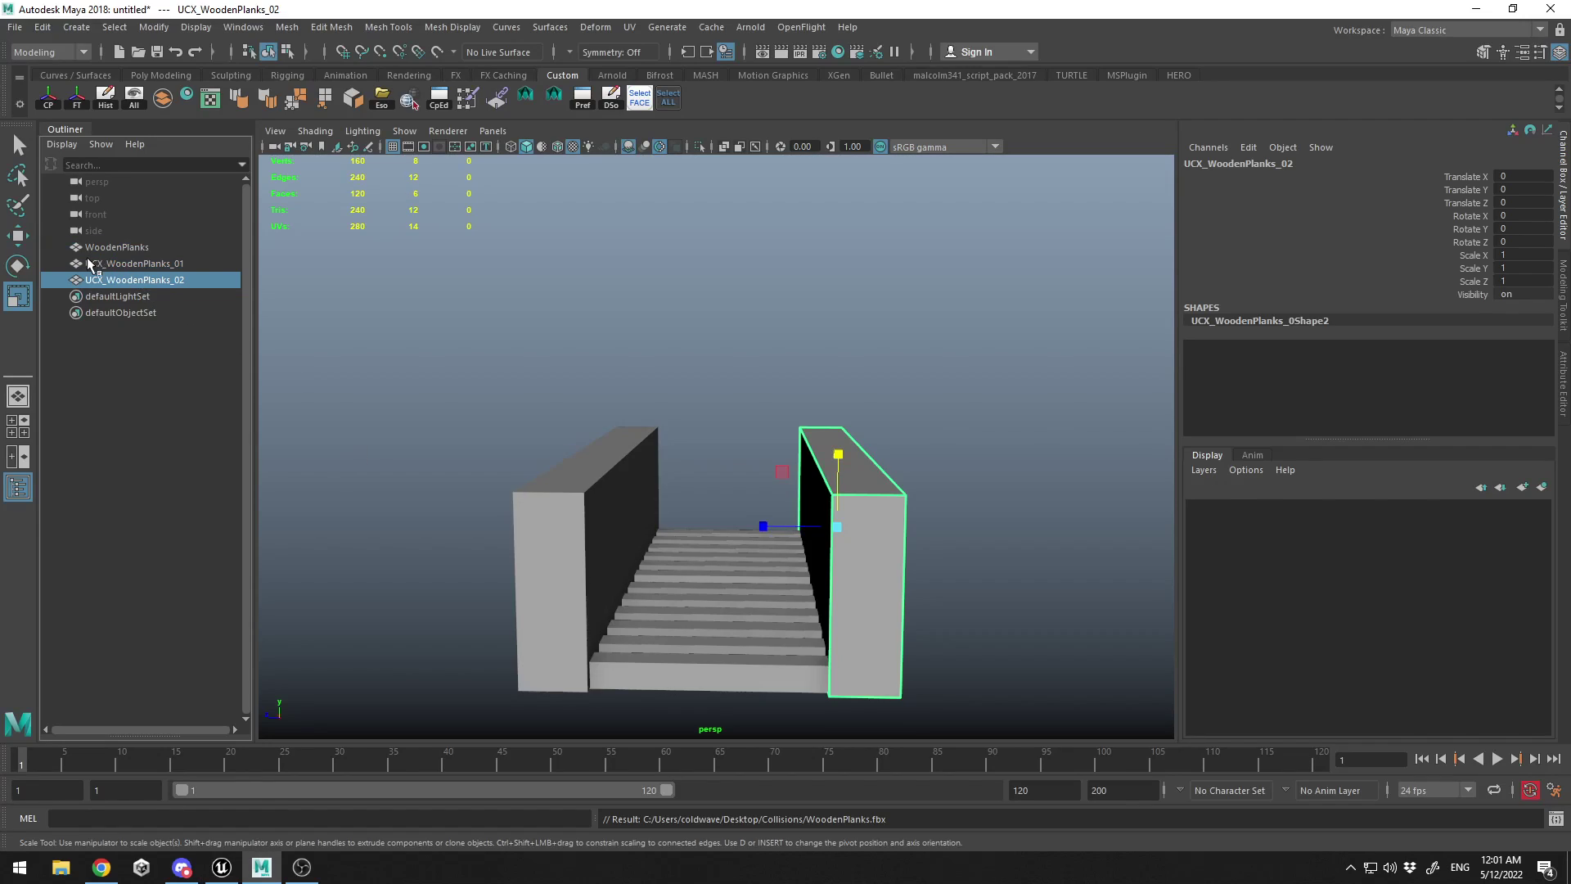
pyautogui.click(104, 264)
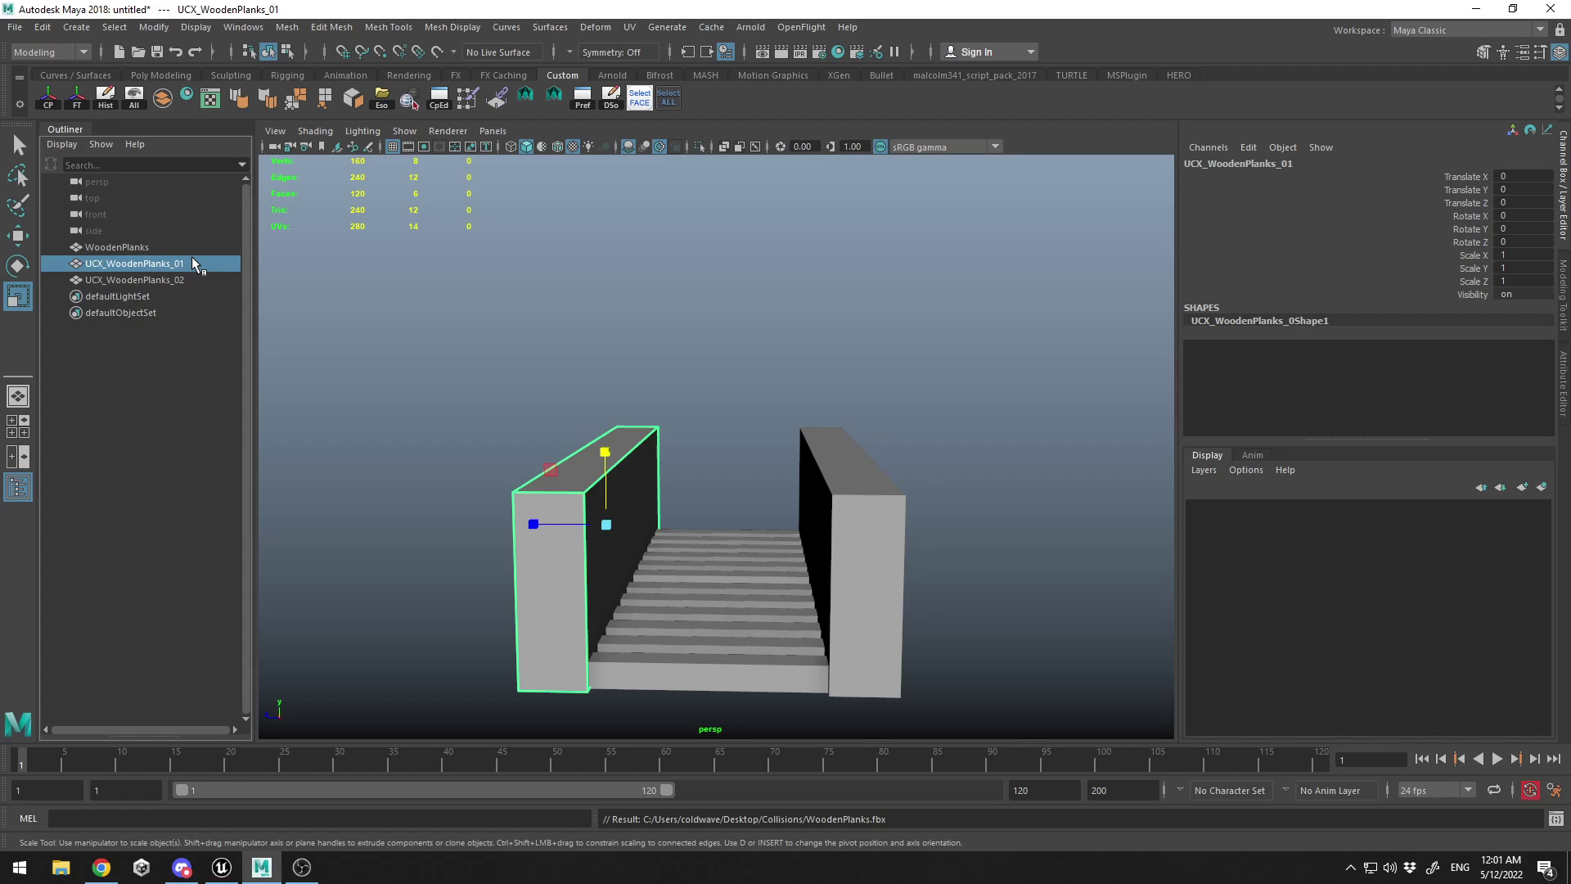
pyautogui.click(177, 281)
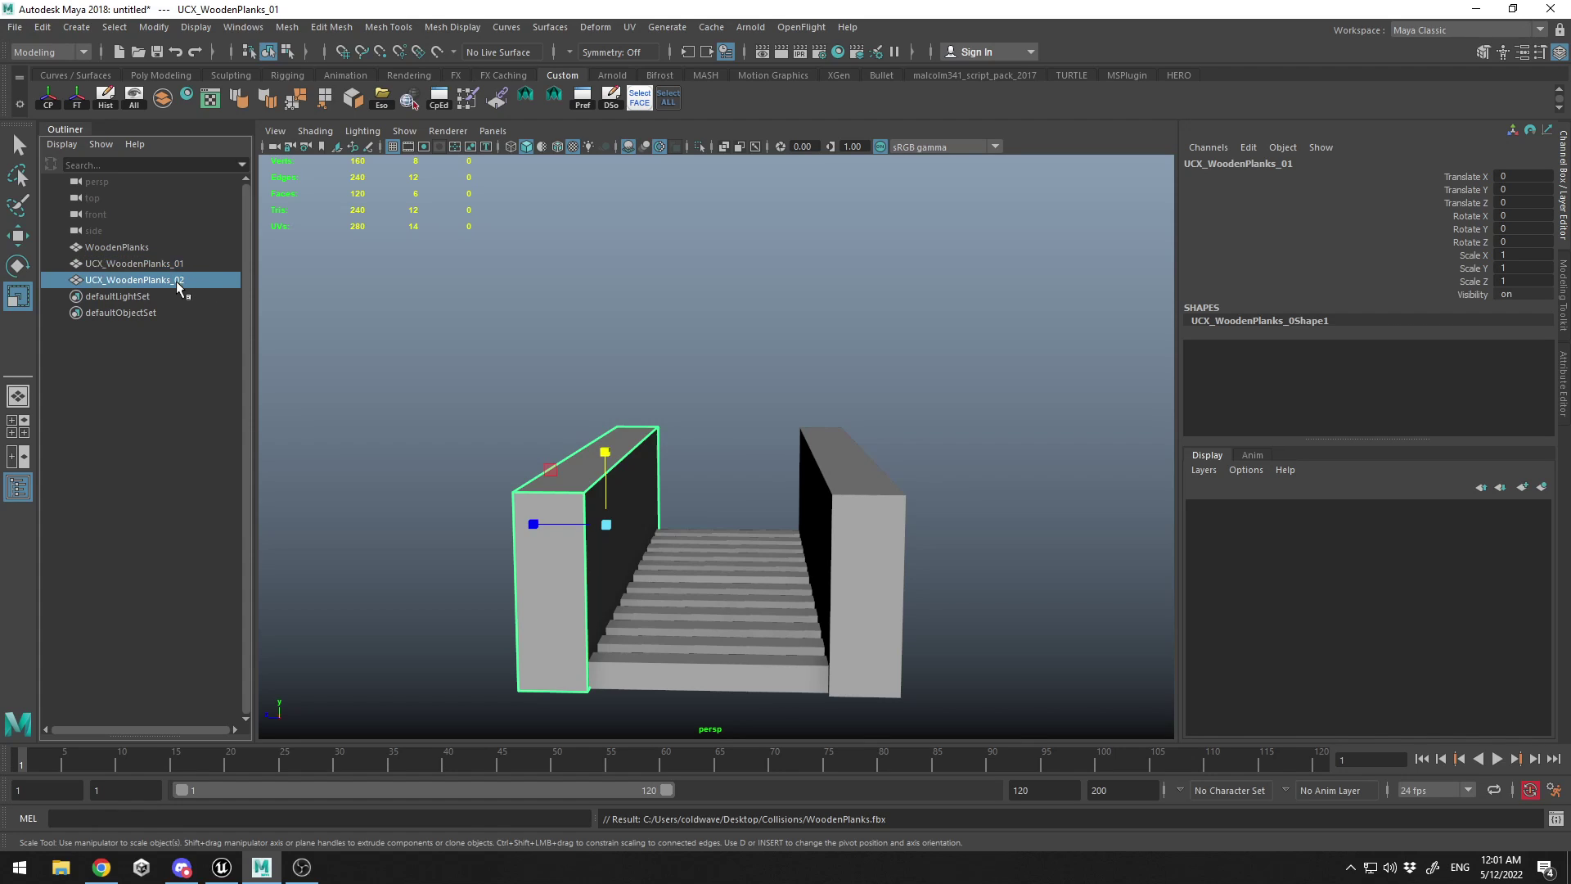
# Switch to Unreal Editor, open the WoodenPlanks mesh from the Scene folder, and display its simple collision to inspect the railing boxes
pyautogui.hotkey('alt', 'Tab')
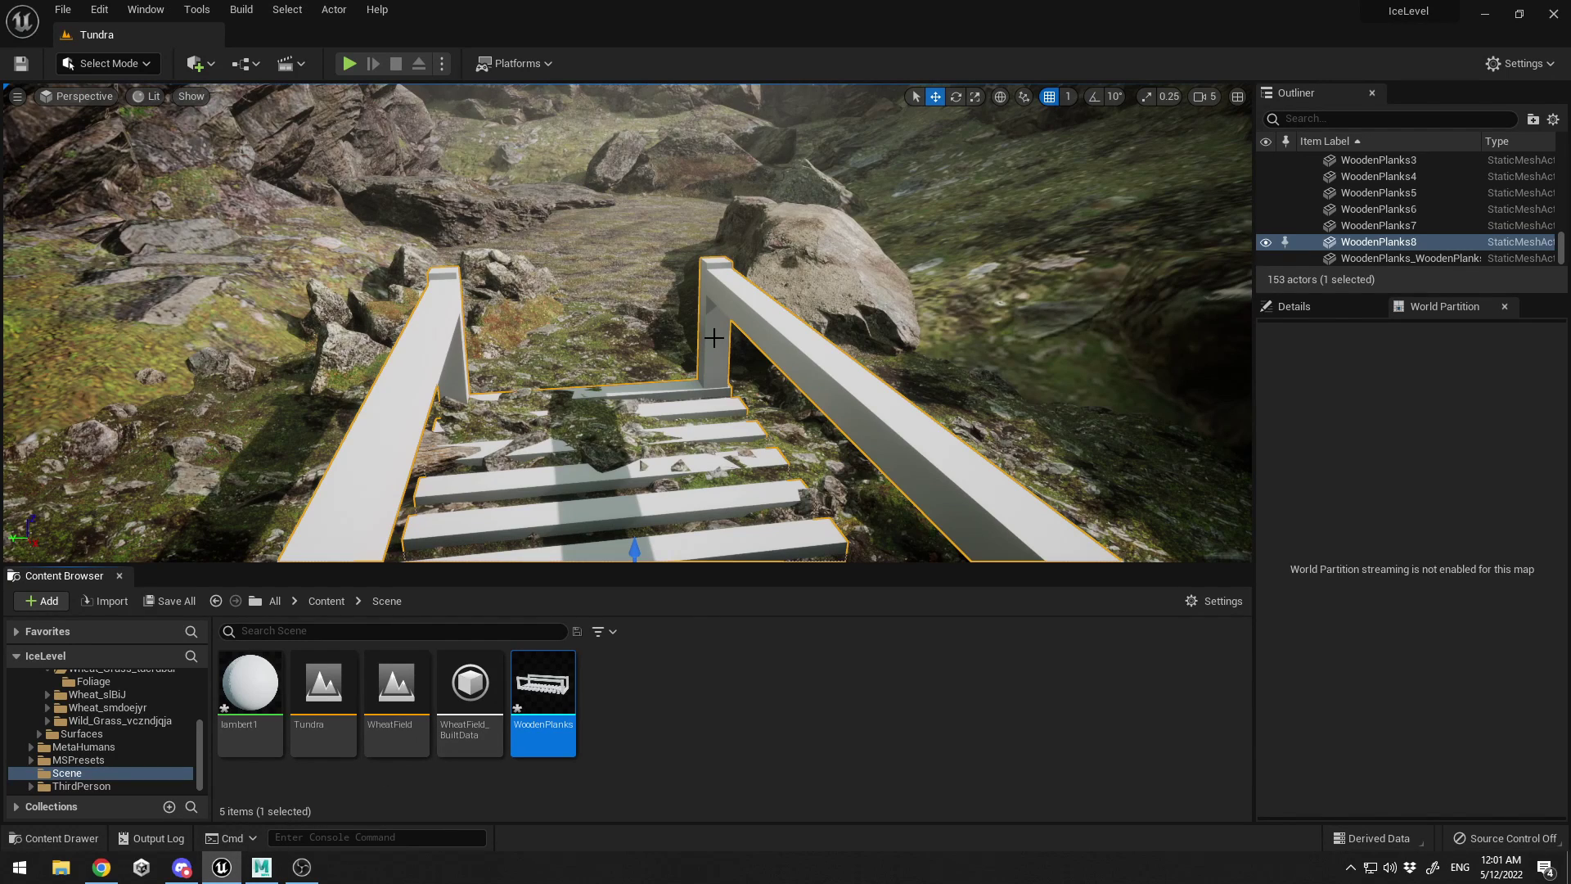
pyautogui.doubleClick(537, 685)
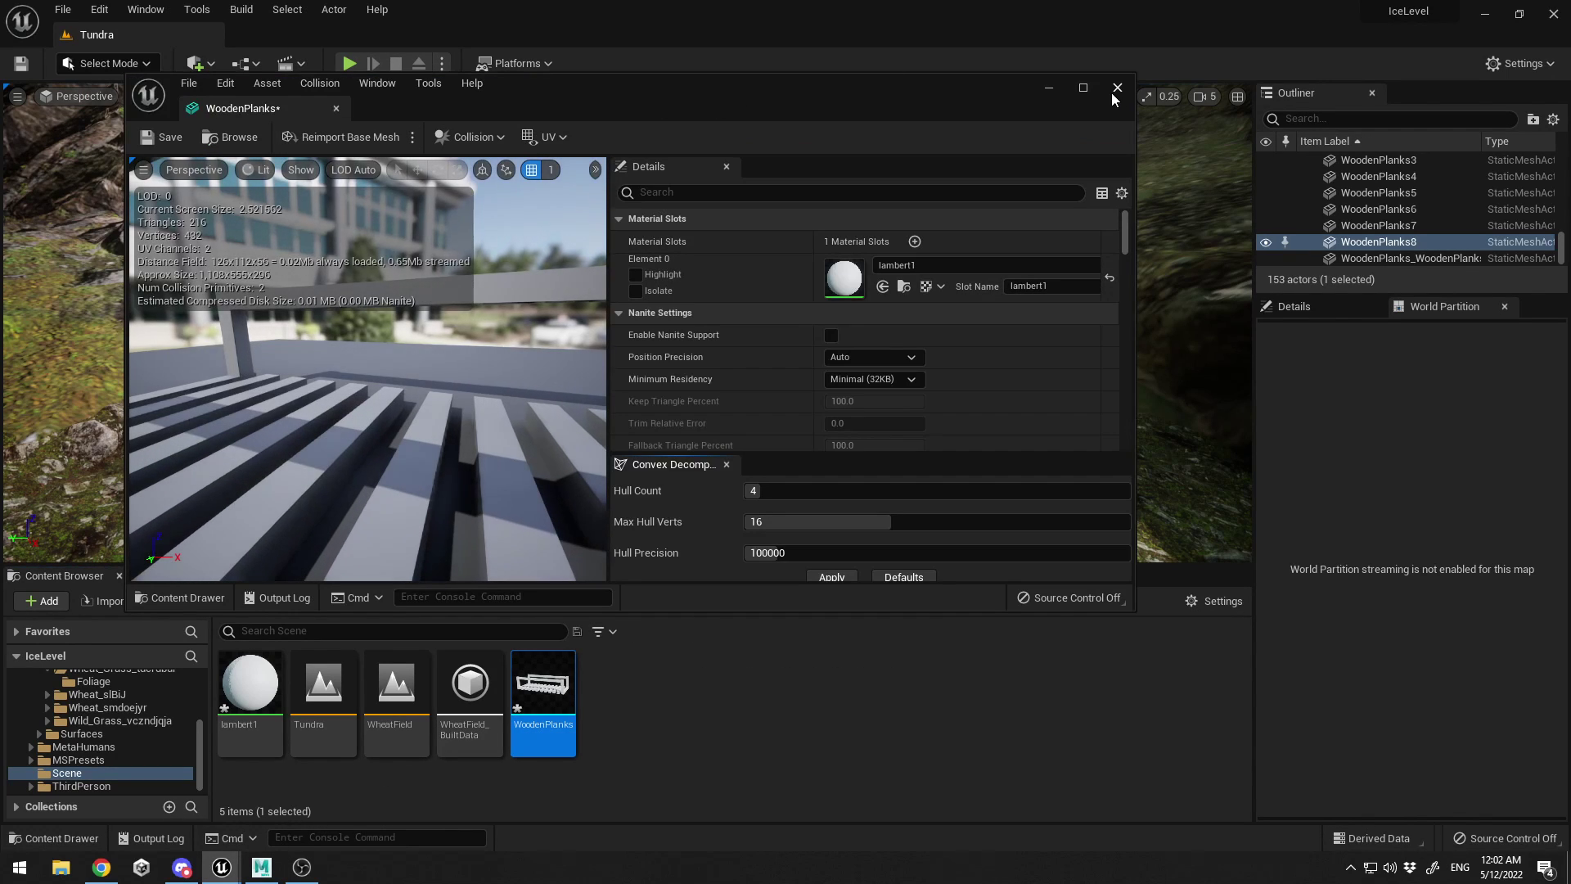
pyautogui.click(1082, 87)
pyautogui.click(174, 96)
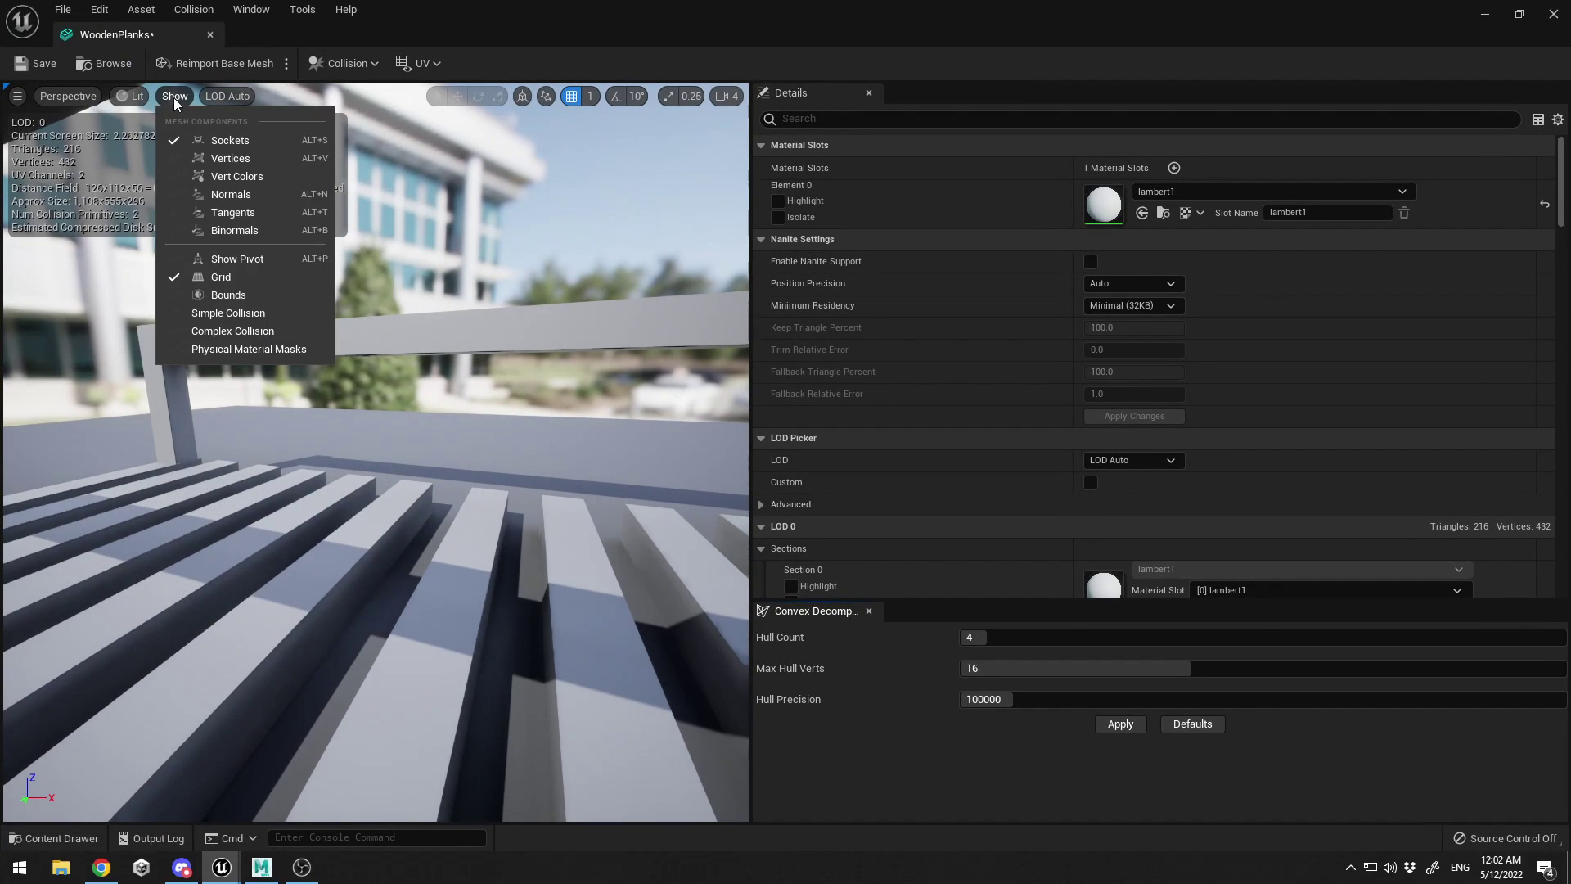
pyautogui.click(246, 309)
pyautogui.moveTo(419, 359); pyautogui.dragTo(246, 358, button='right')
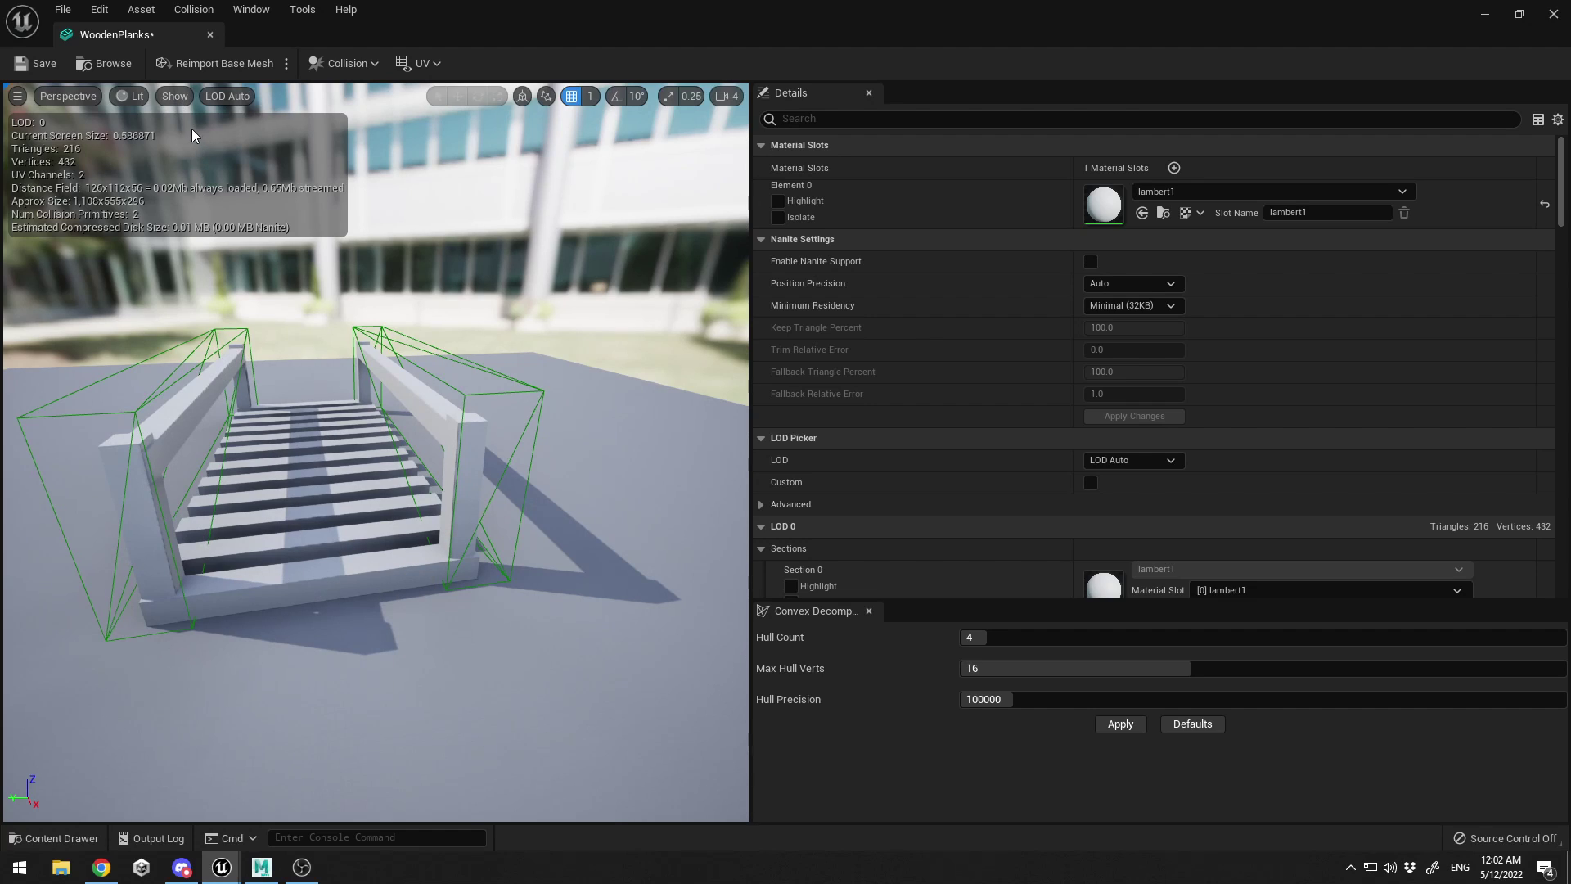
# Switch to Maya, duplicate the UCX_WoodenPlanks_02 box, flatten the copy to about 0.35 in Y scale and lower it to deck level
pyautogui.click(261, 867)
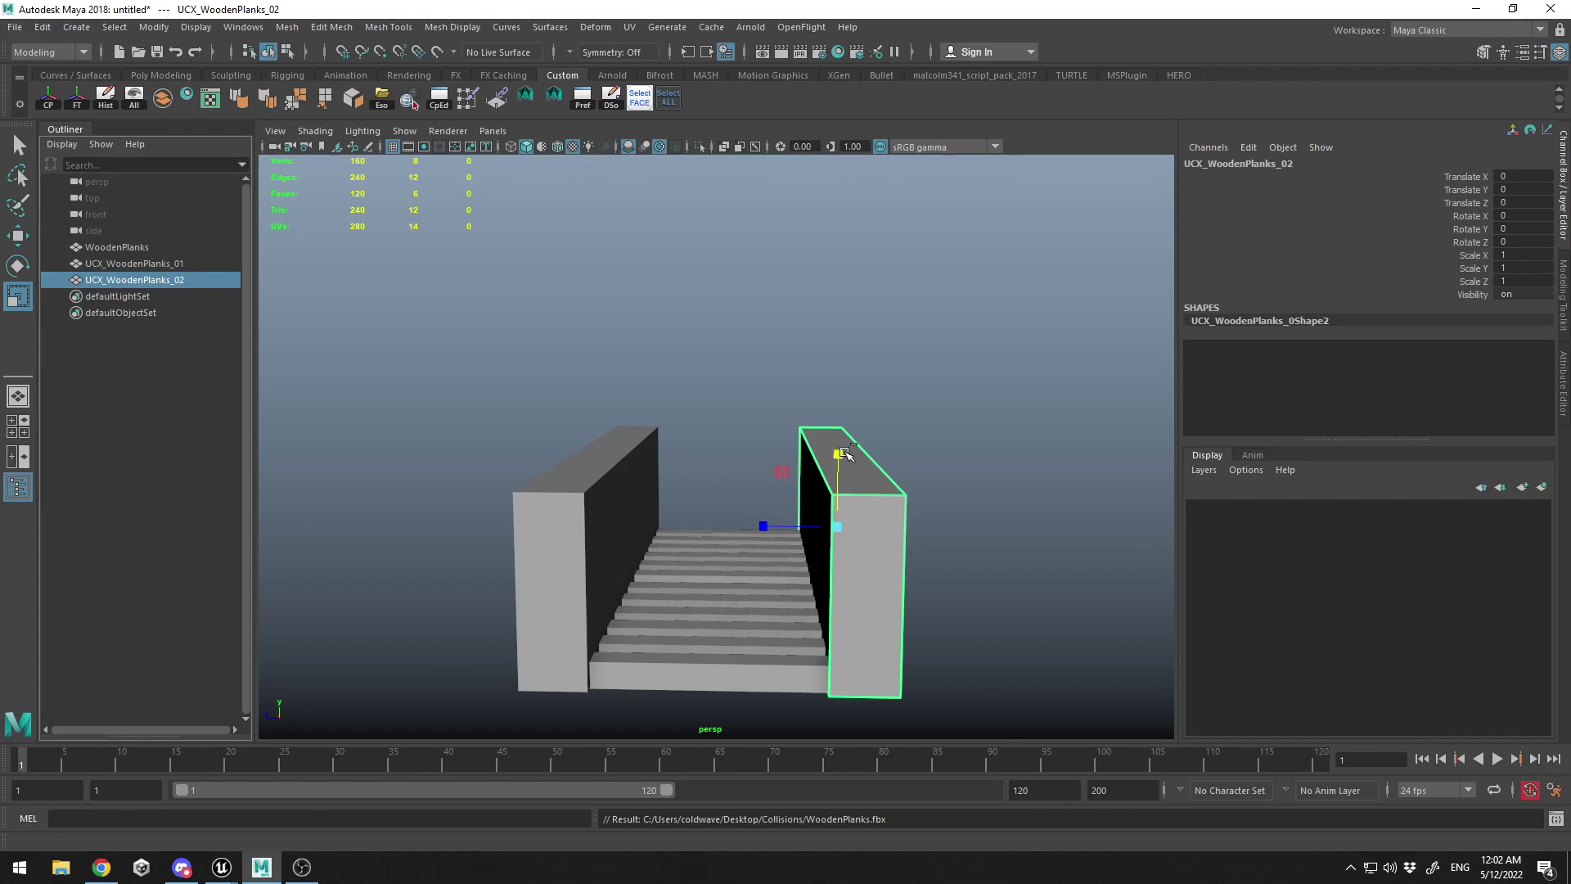
pyautogui.hotkey('ctrl', 'd')
pyautogui.moveTo(841, 455); pyautogui.dragTo(839, 501)
pyautogui.press('w')
pyautogui.moveTo(839, 464); pyautogui.dragTo(841, 521)
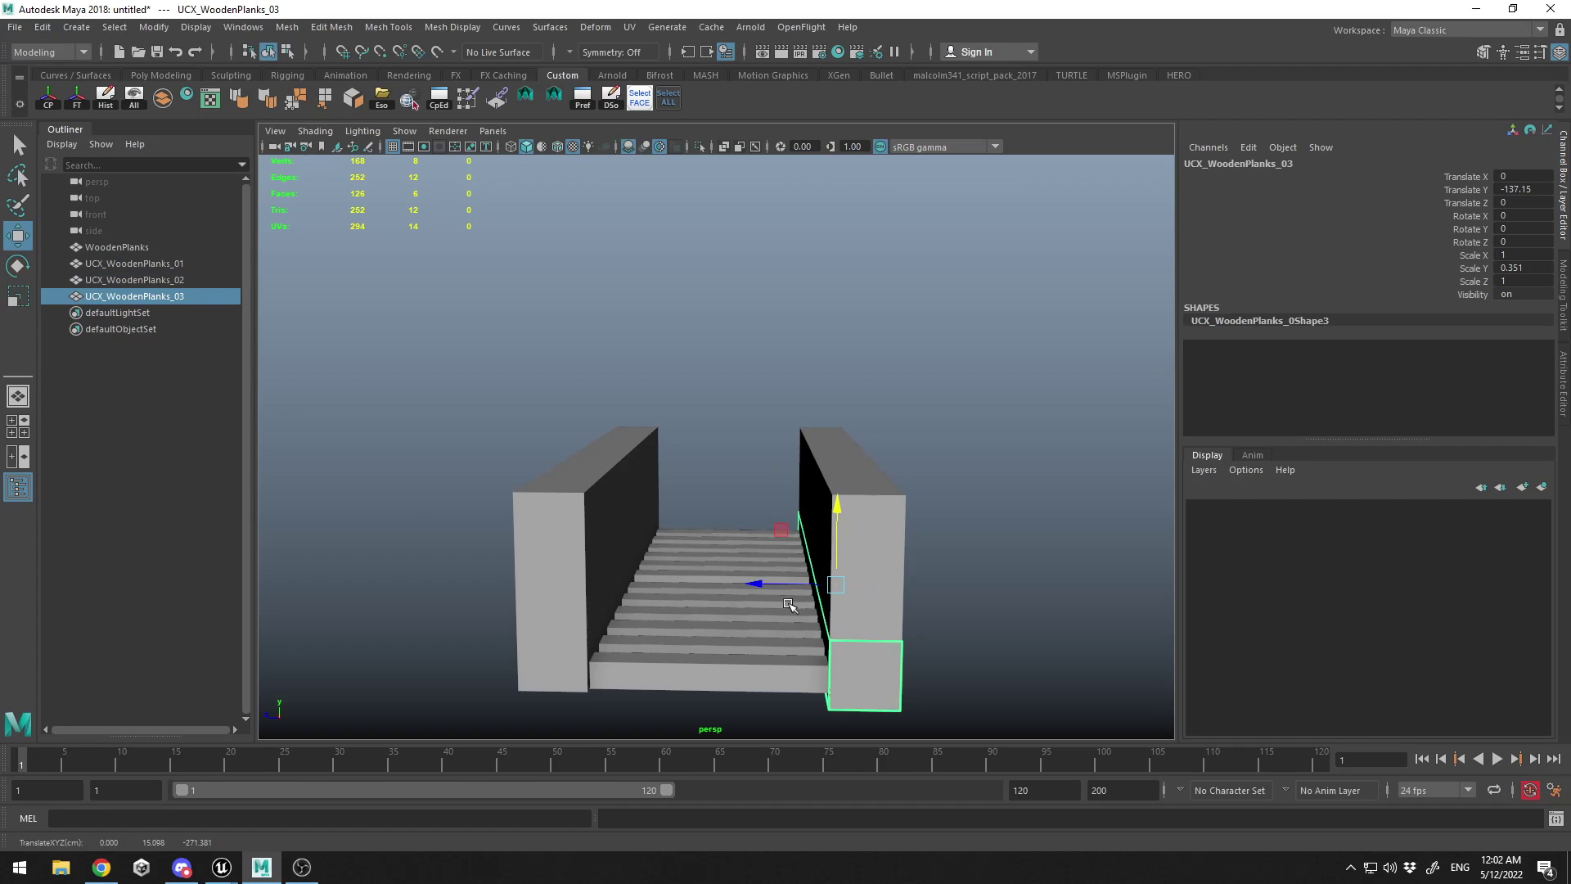
# Centre the flattened box between the railings and resize it to cover the deck, with Y scale about 0.2 and Z scale about 5.27
pyautogui.moveTo(775, 585); pyautogui.dragTo(640, 584)
pyautogui.press('r')
pyautogui.moveTo(707, 536); pyautogui.dragTo(707, 539)
pyautogui.moveTo(630, 583)
pyautogui.mouseDown()
pyautogui.moveTo(323, 585)
pyautogui.moveTo(647, 588)
pyautogui.mouseUp()
pyautogui.press('w')
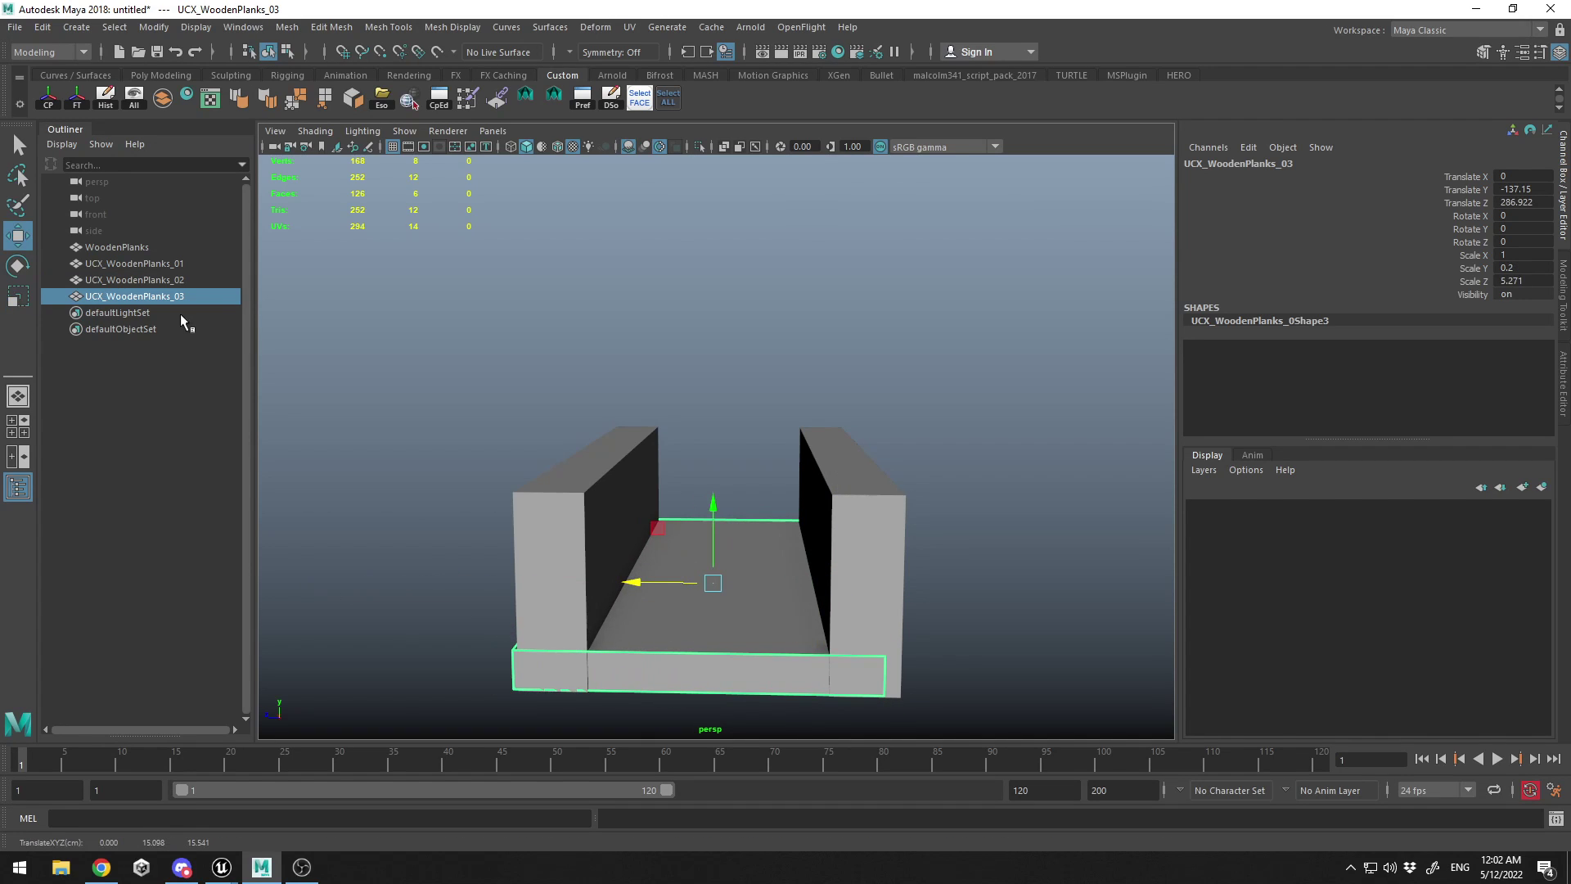
# Export WoodenPlanks together with its three UCX collision boxes as FBX, overwriting WoodenPlanks.fbx, and dismiss the export warnings
pyautogui.keyDown('shift'); pyautogui.click(176, 249); pyautogui.keyUp('shift')
pyautogui.click(381, 99)
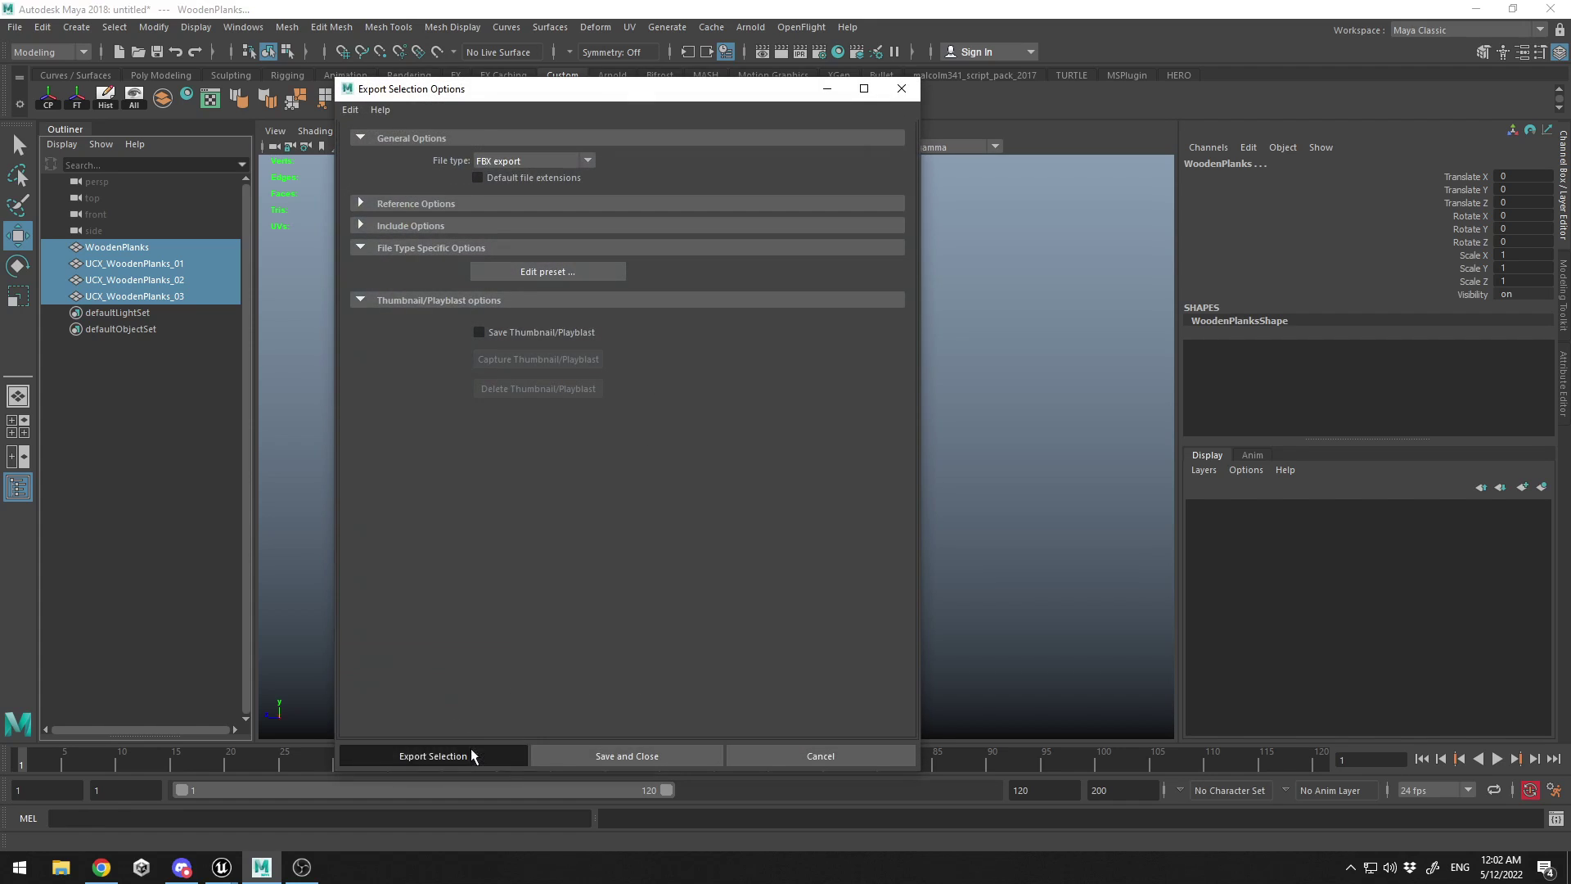
pyautogui.click(506, 749)
pyautogui.doubleClick(404, 268)
pyautogui.click(667, 514)
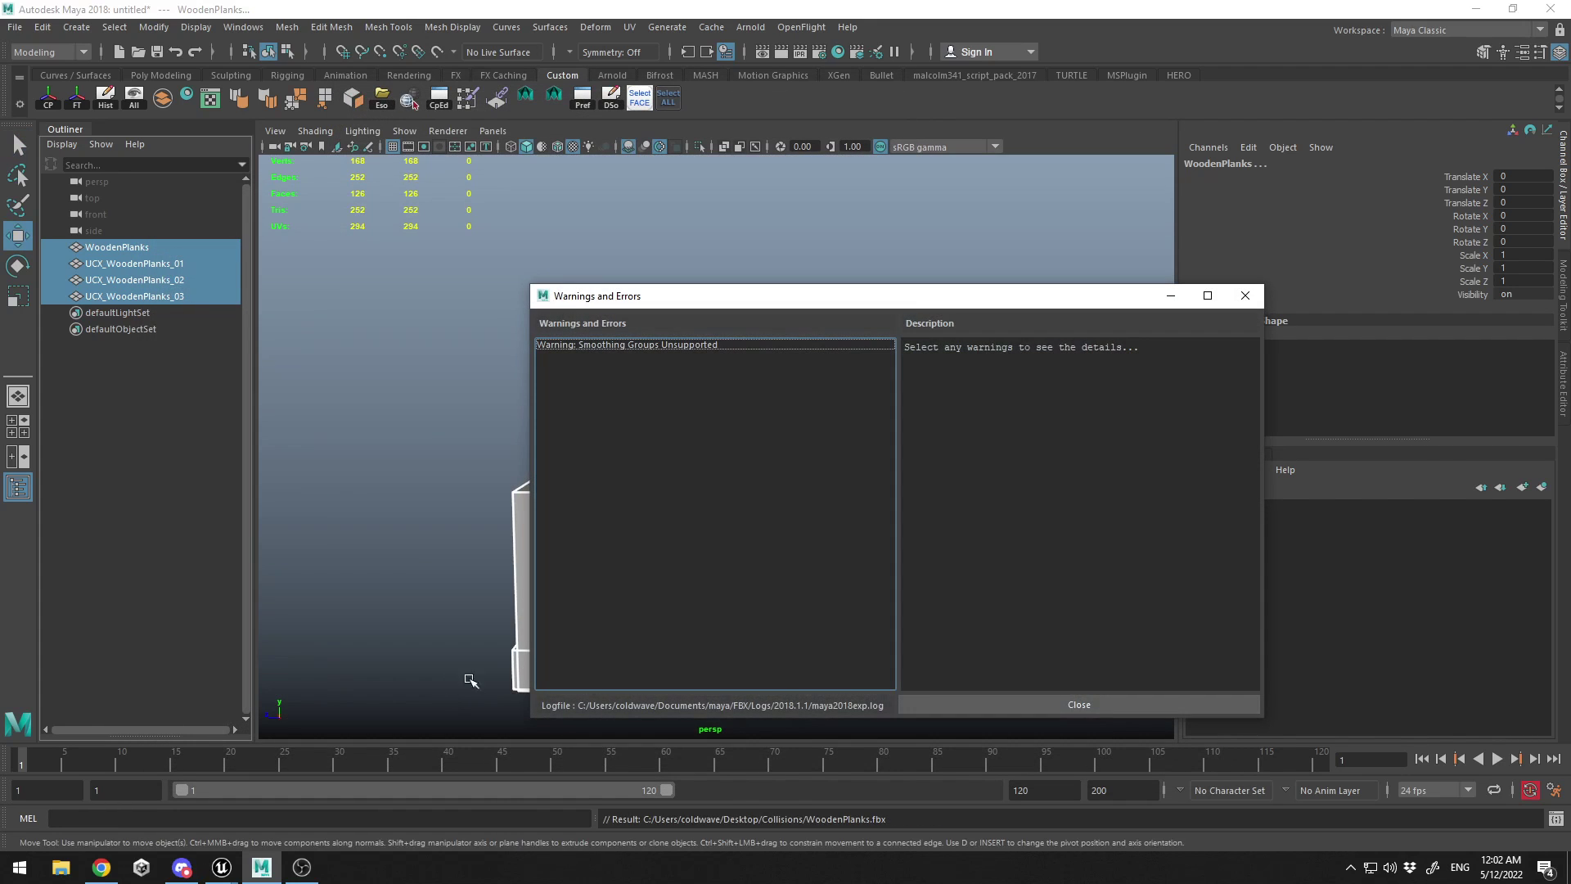
pyautogui.click(1126, 700)
# Switch to Unreal Editor, close the mesh editor window, and reimport the WoodenPlanks static mesh from its source file
pyautogui.moveTo(221, 867)
pyautogui.click(238, 821)
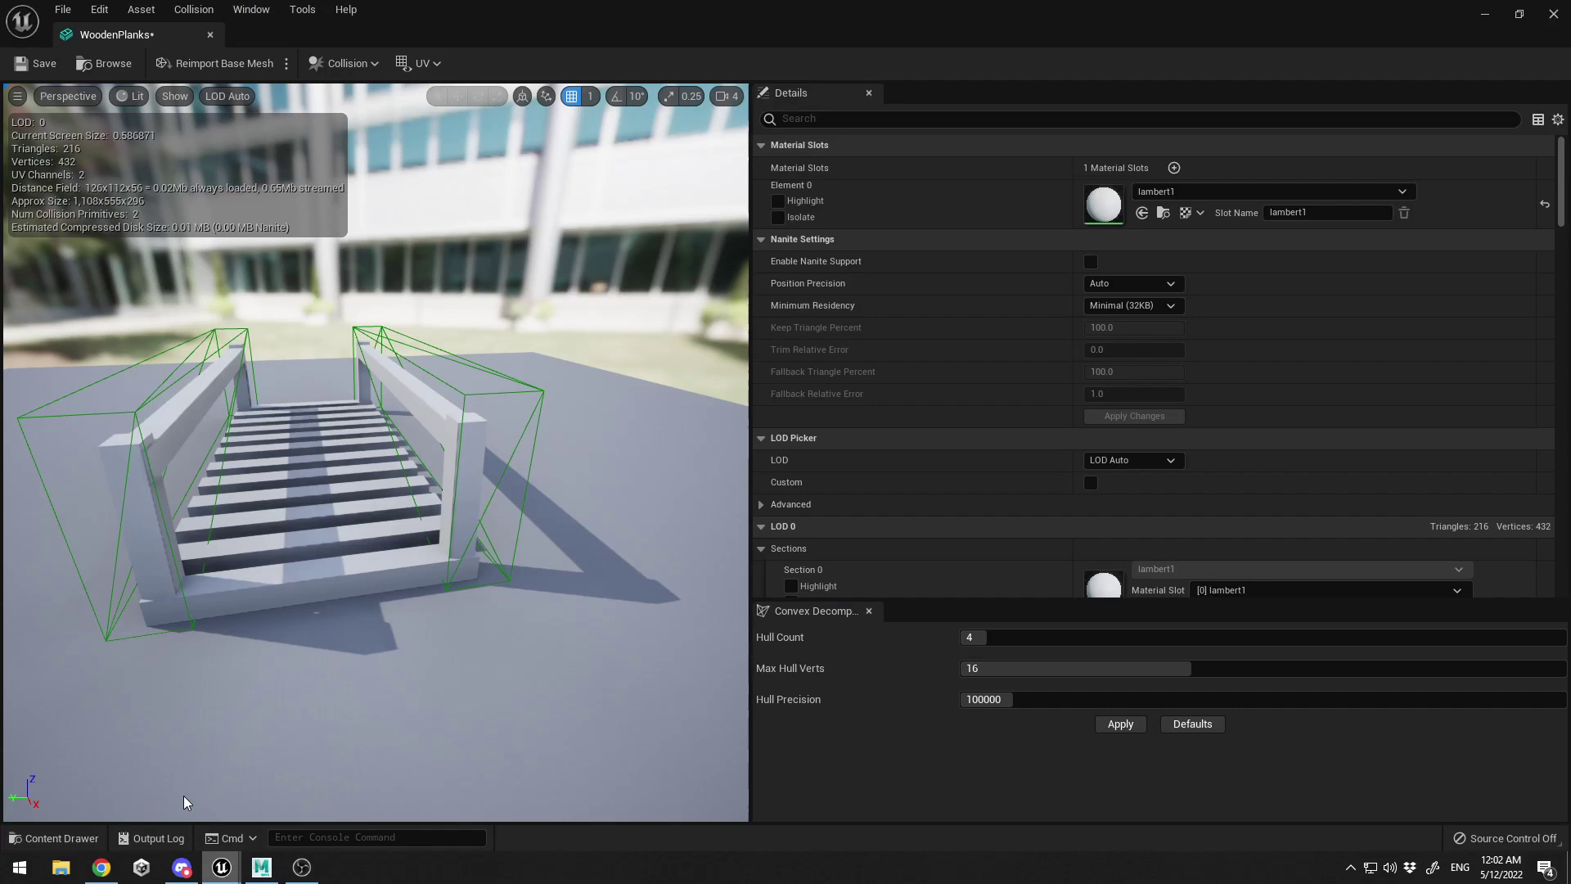
pyautogui.click(1553, 14)
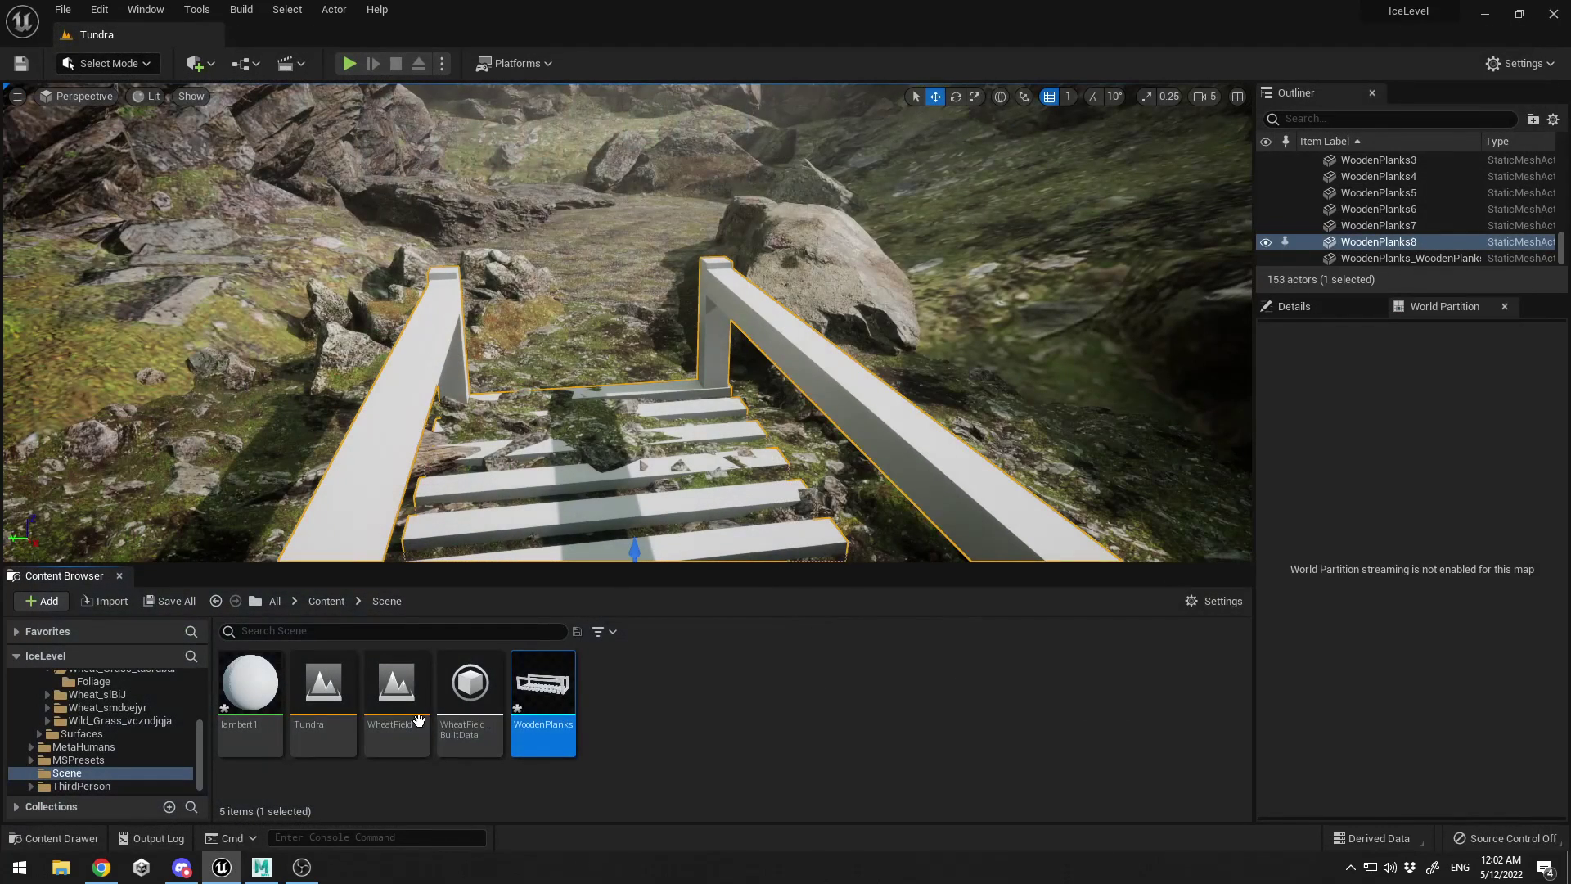
pyautogui.rightClick(543, 695)
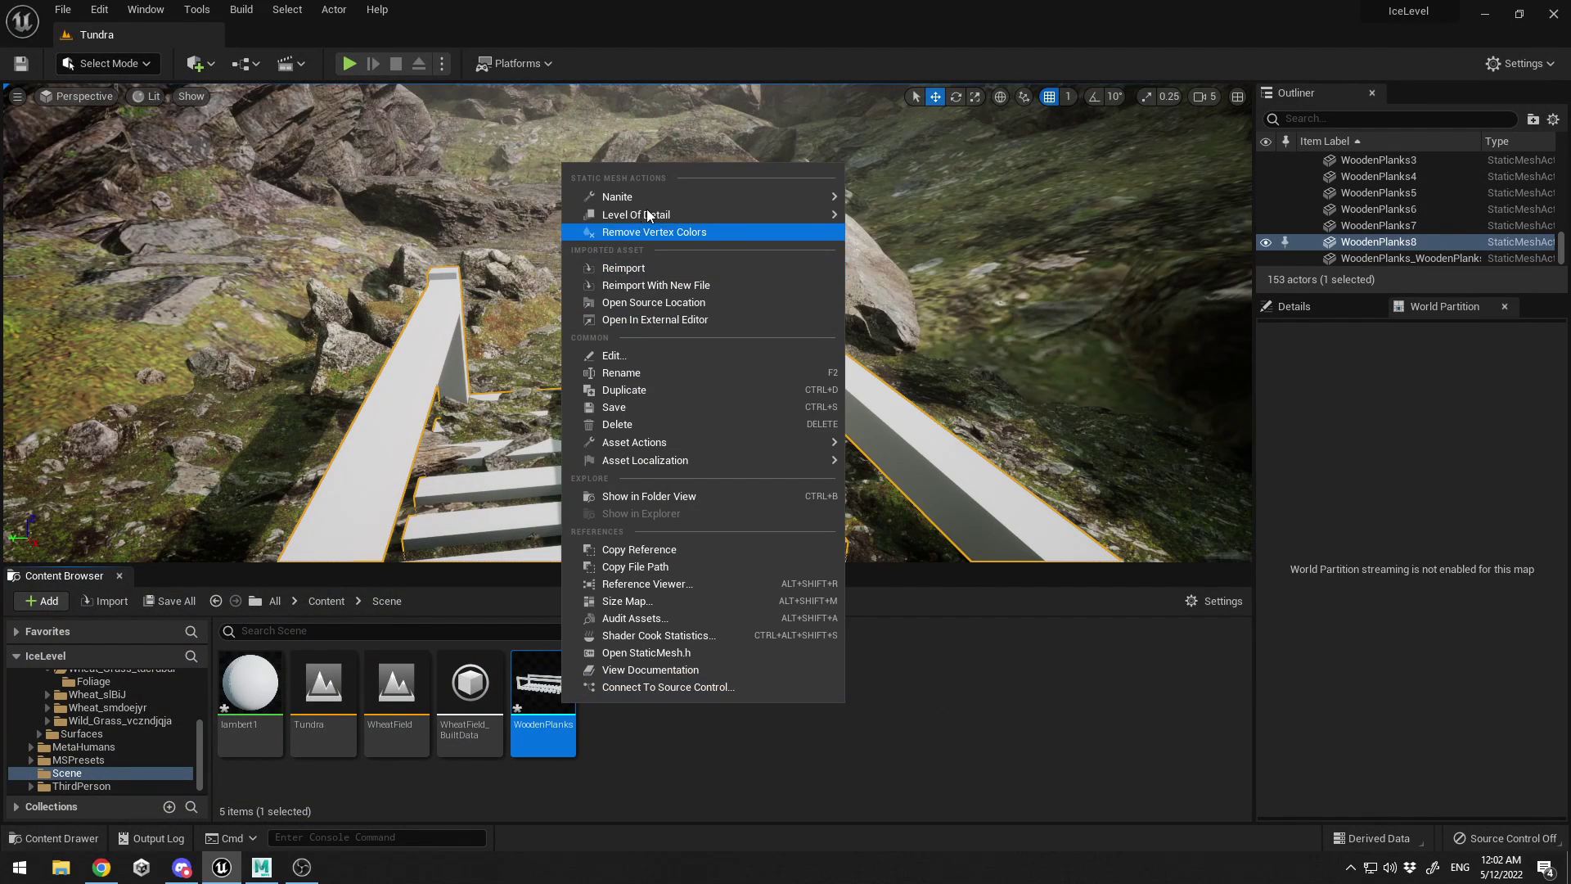
pyautogui.click(635, 271)
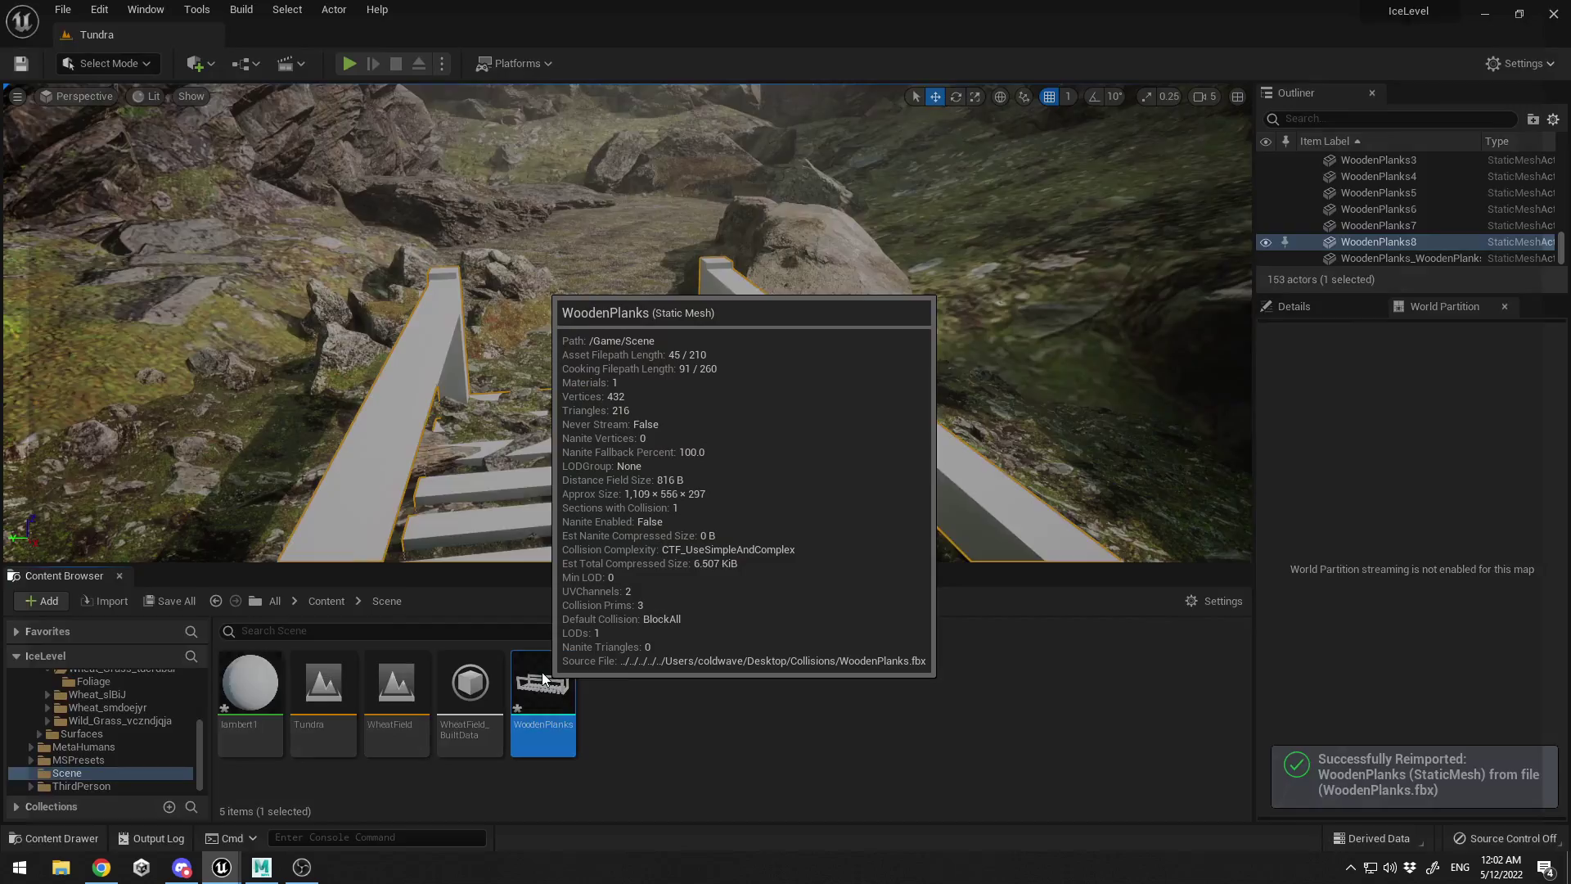
# Open the reimported WoodenPlanks mesh and show its simple collision to examine the deck and railing boxes
pyautogui.doubleClick(556, 685)
pyautogui.click(174, 96)
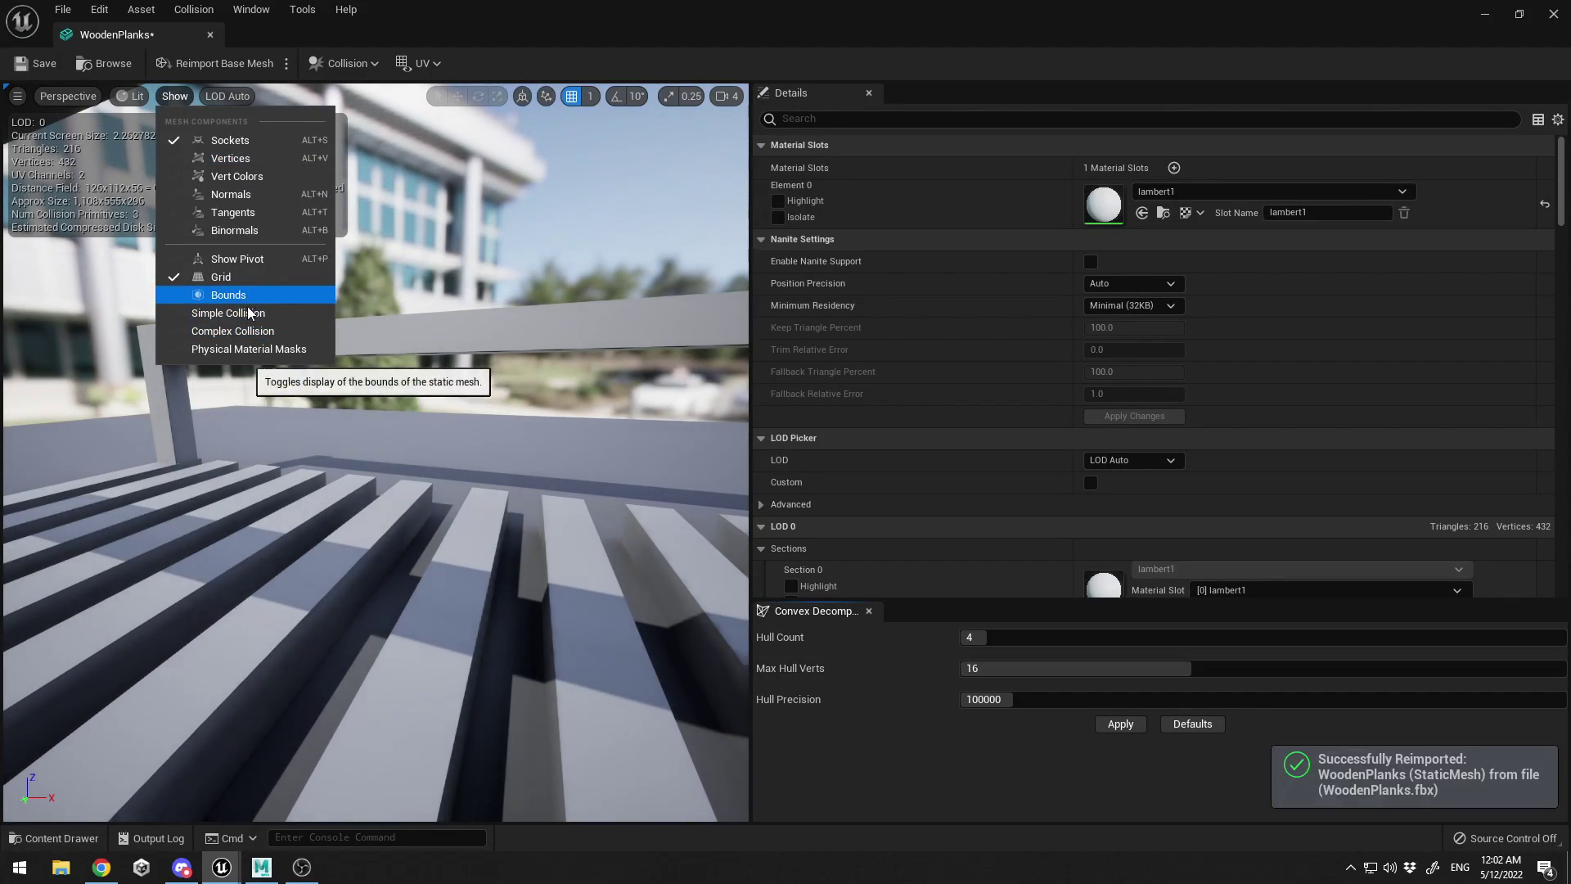
pyautogui.click(246, 313)
pyautogui.moveTo(374, 369); pyautogui.dragTo(246, 368, button='right')
pyautogui.moveTo(491, 421); pyautogui.dragTo(481, 565)
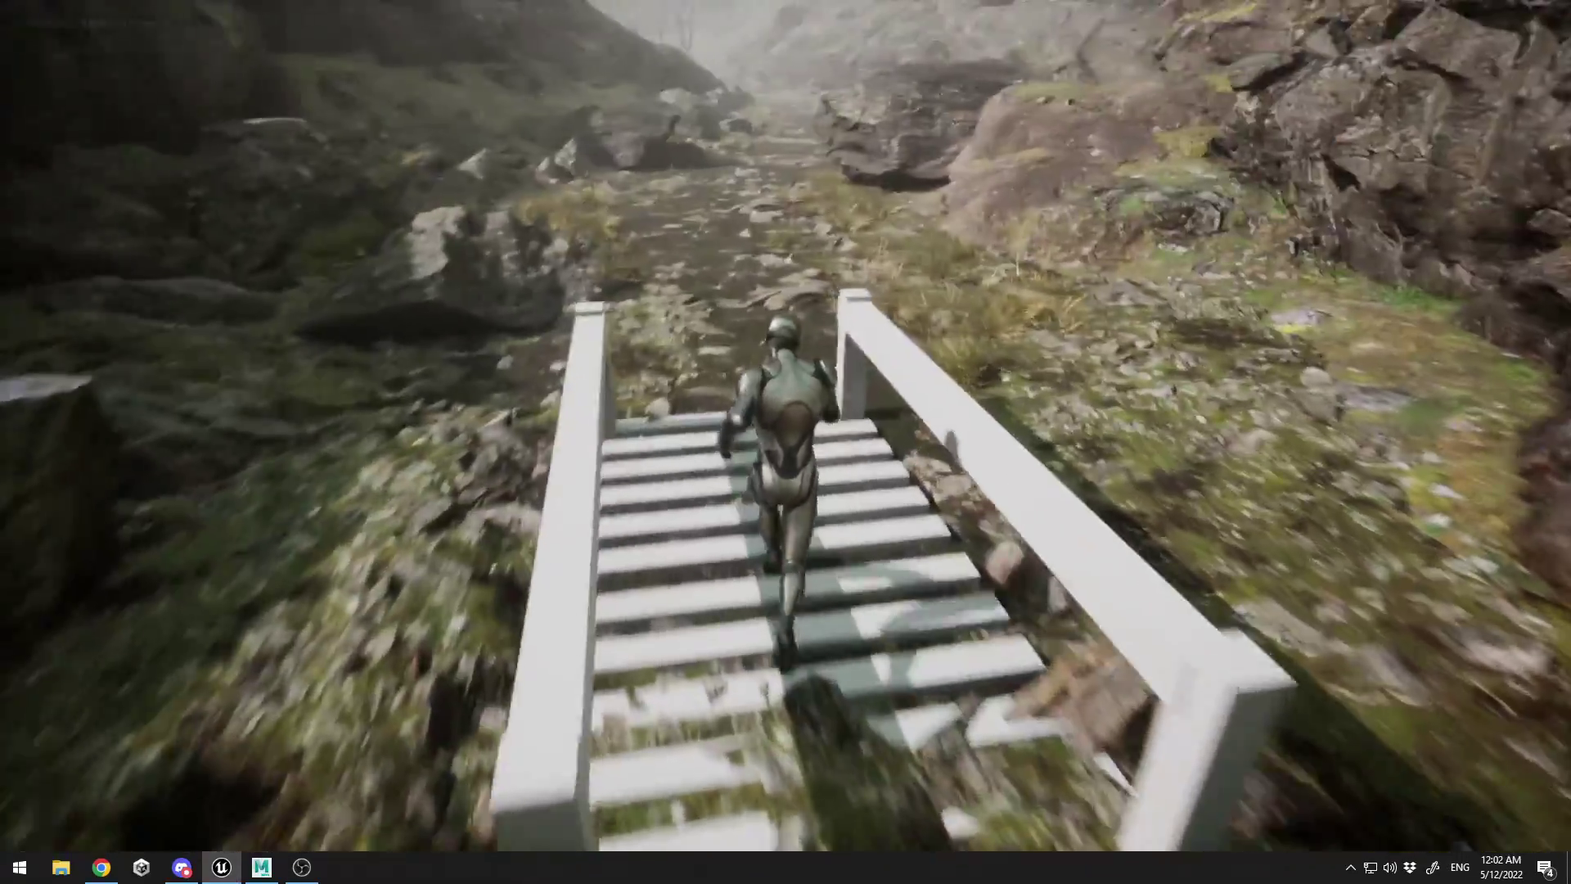
# Play the level and run the character across the bridge deck to test the floor collision
pyautogui.press('w')
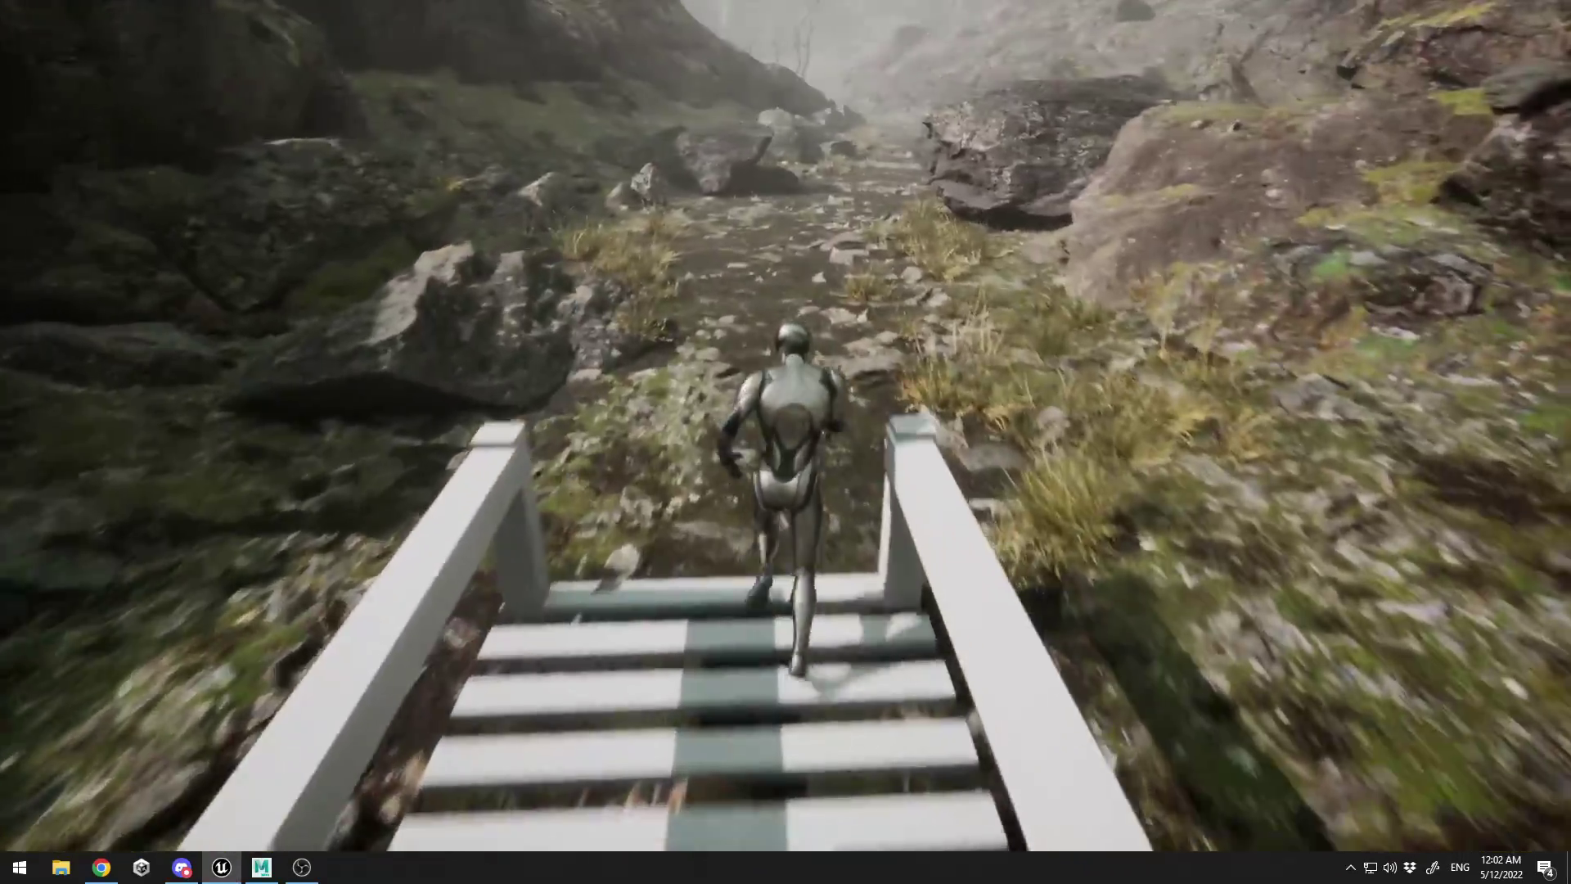